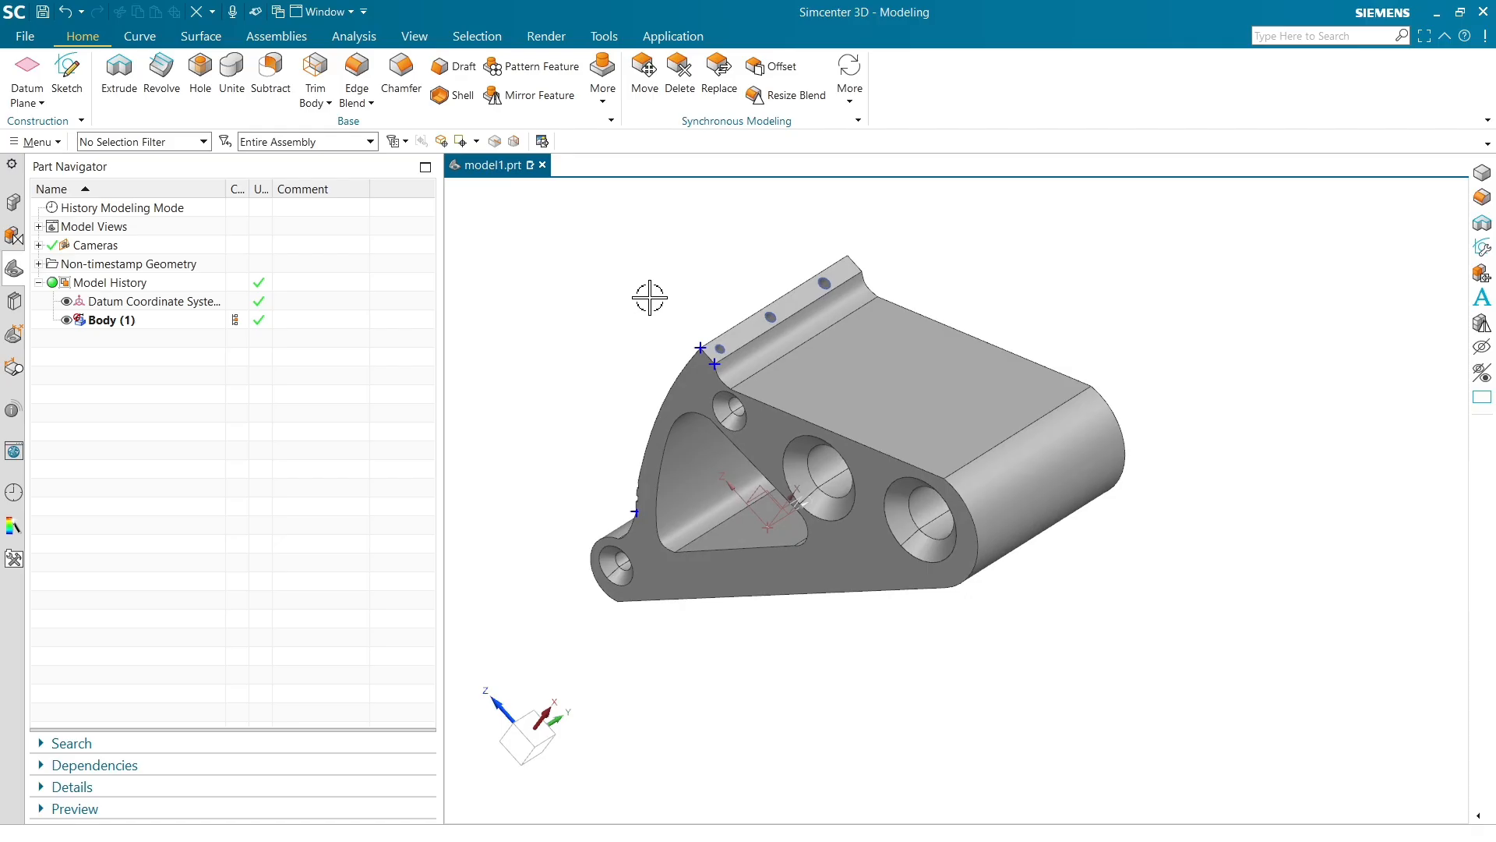
Switch from Modeling to the Pre/Post application
{"action": "middle_click_drag", "start_coordinate": [719, 306], "coordinate": [687, 305]}
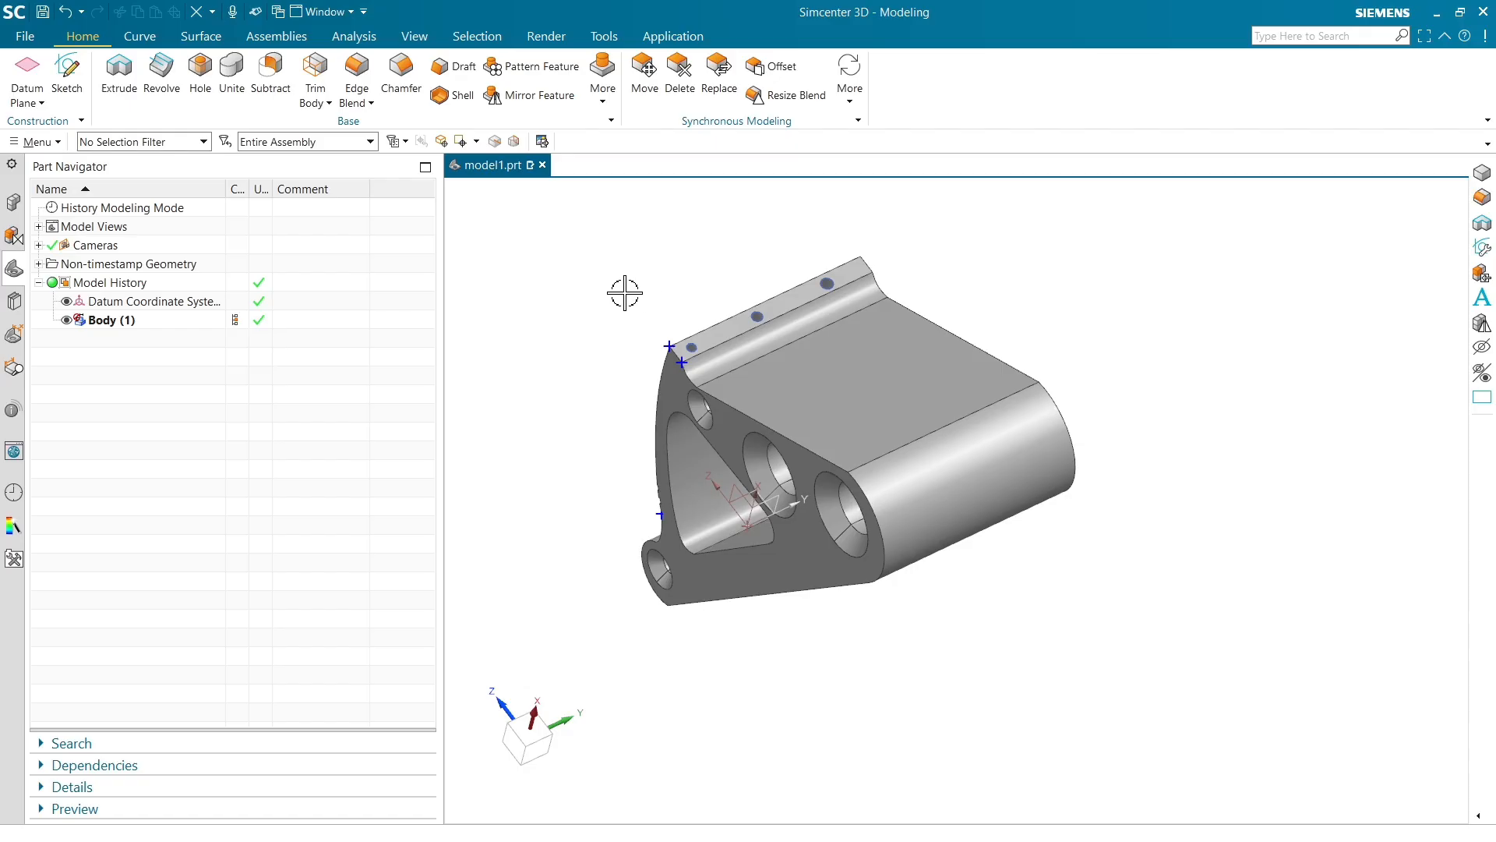
{"action": "middle_click_drag", "start_coordinate": [630, 288], "coordinate": [645, 292]}
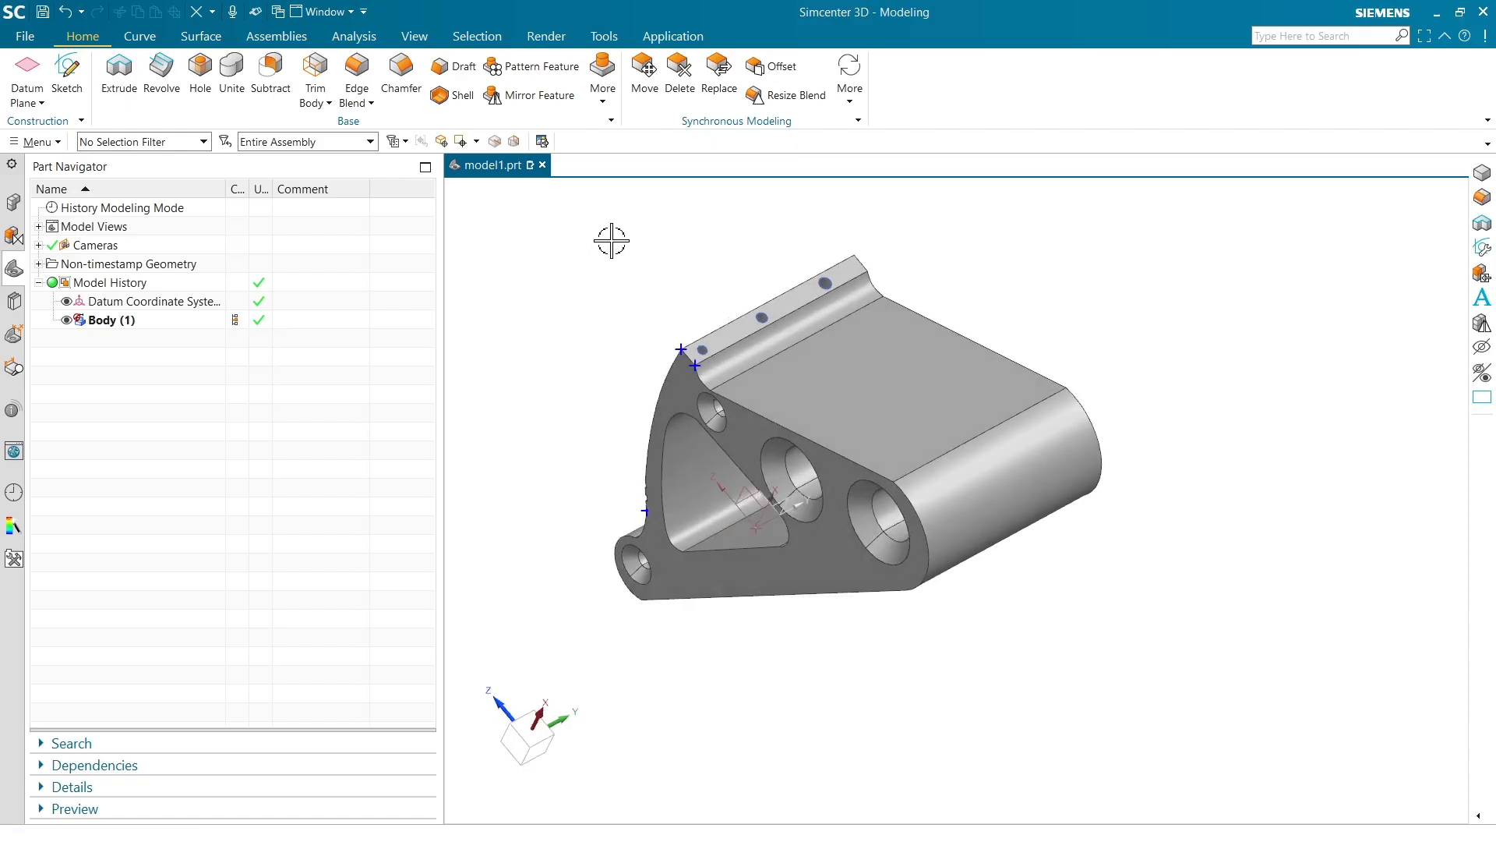
{"action": "left_click", "coordinate": [675, 37]}
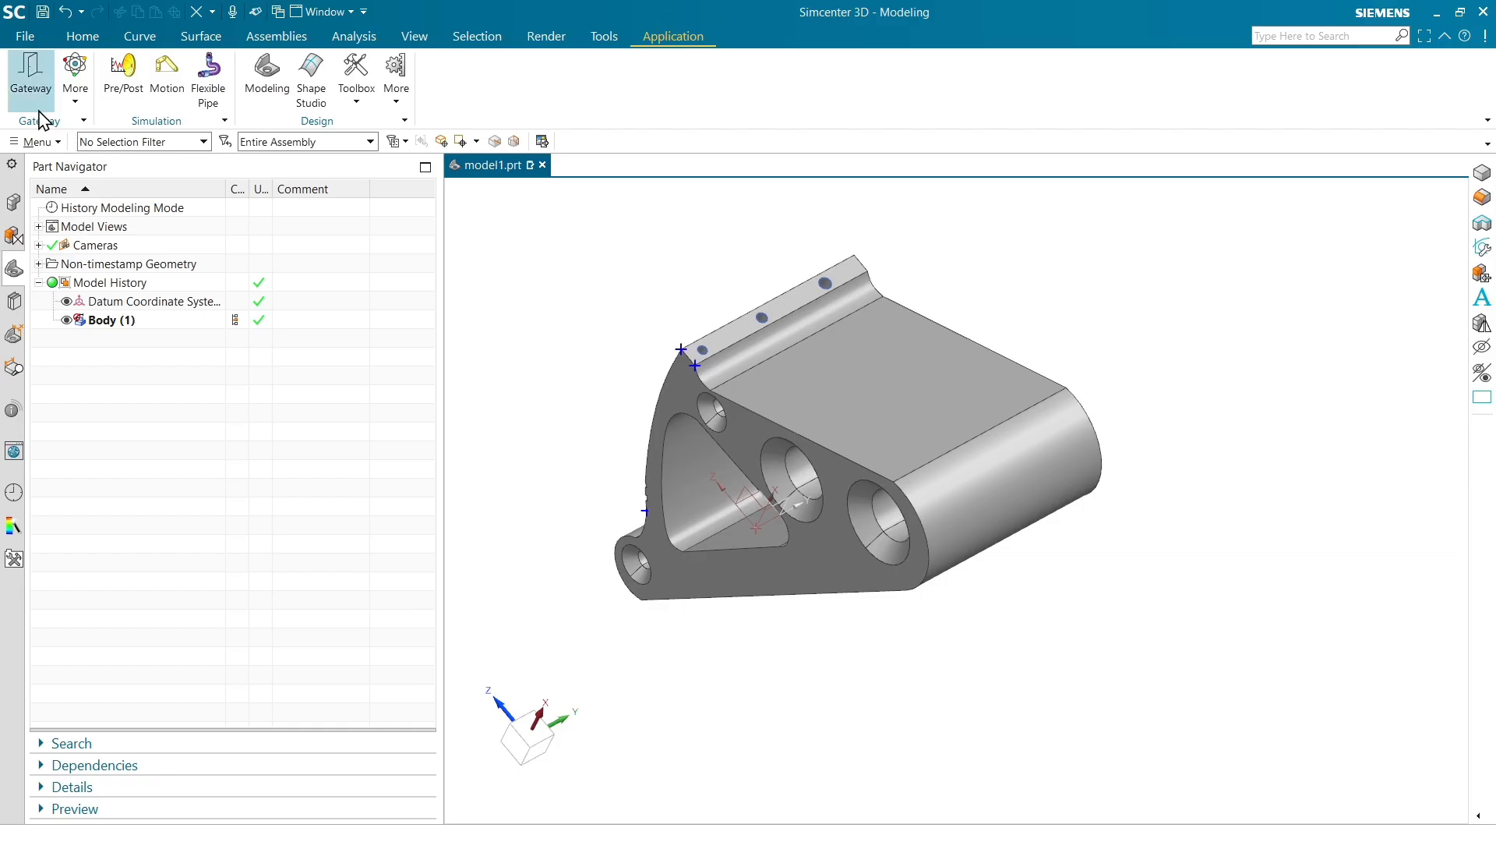
{"action": "left_click", "coordinate": [123, 87]}
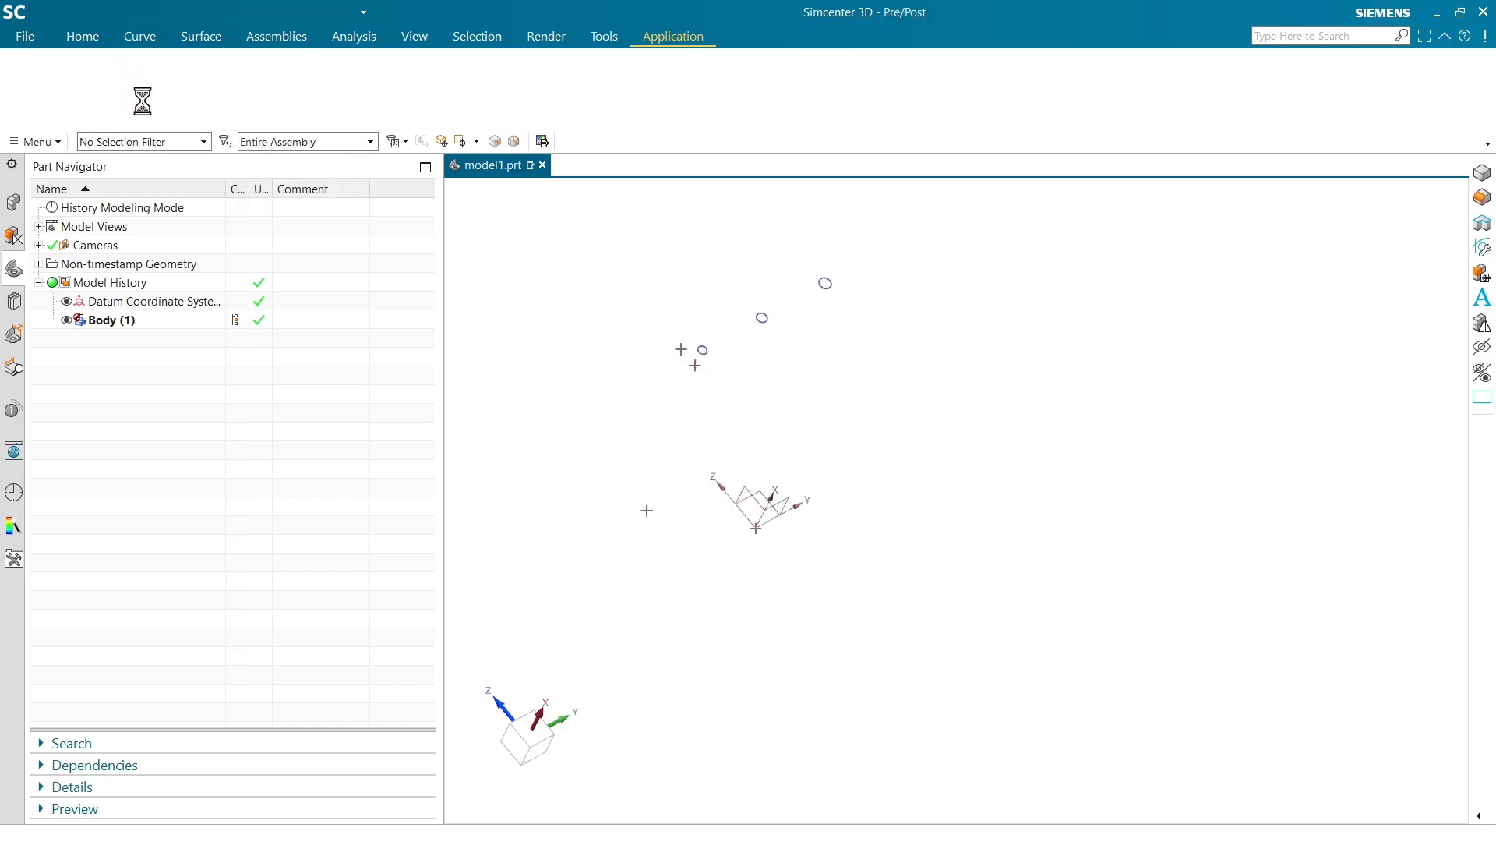
Create a new FEM and Simulation for model1 with a Simcenter Nastran SOL 101 Linear Statics structural solution
{"action": "right_click", "coordinate": [94, 209]}
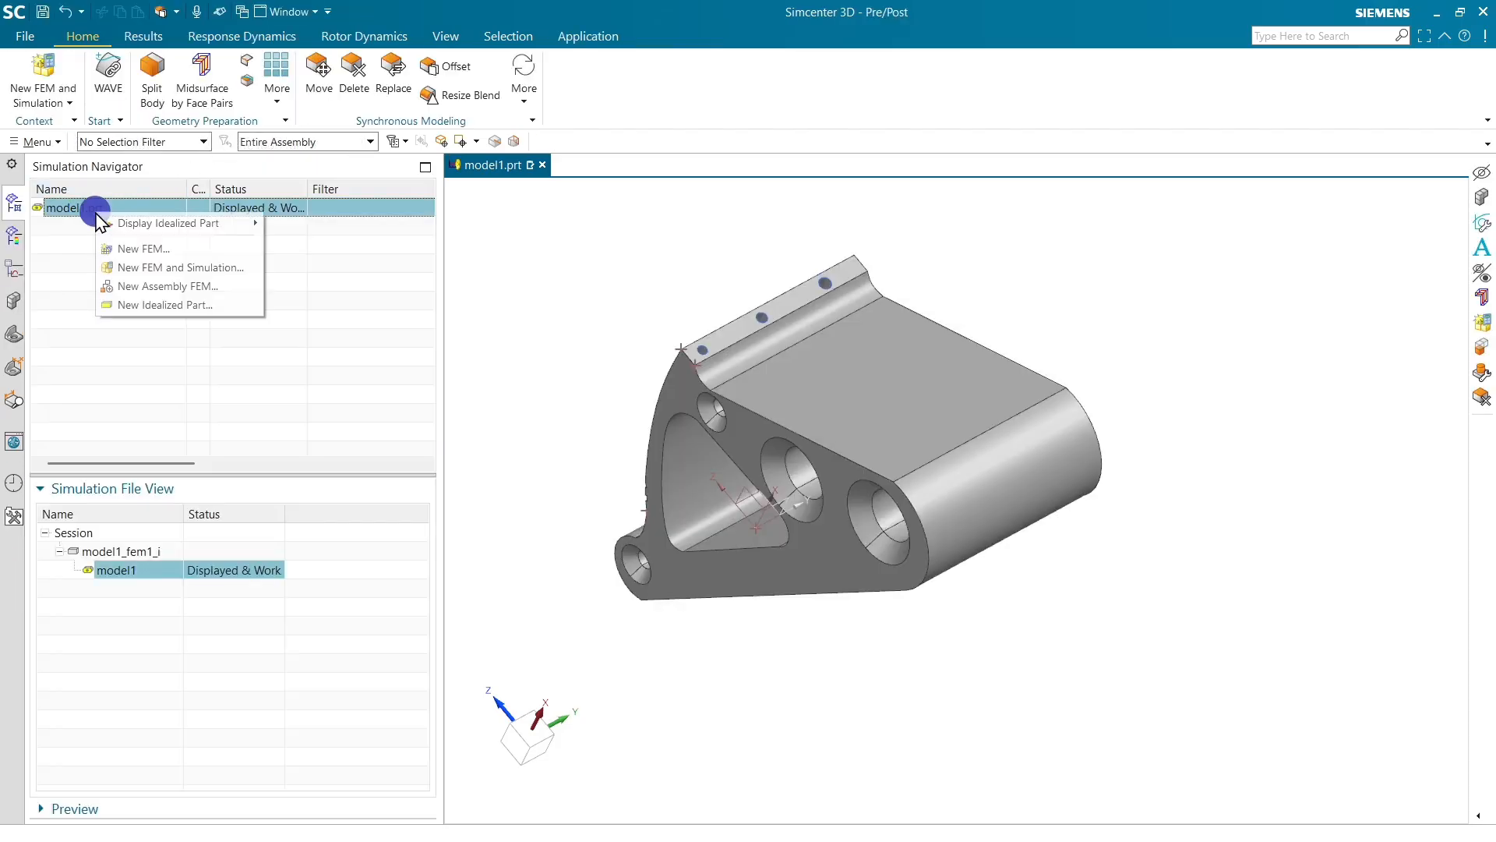
{"action": "left_click", "coordinate": [137, 267]}
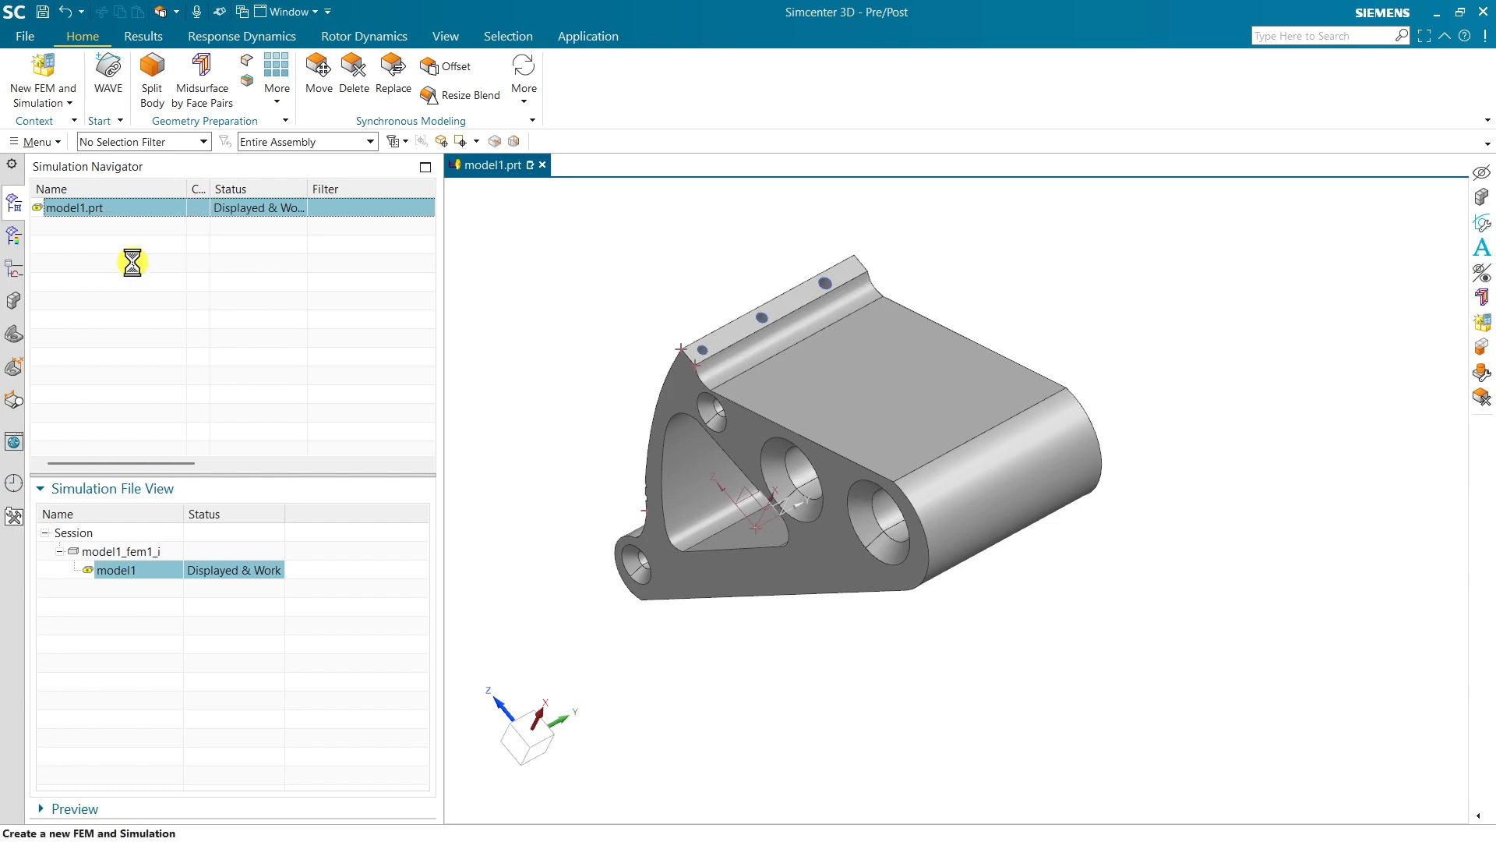
{"action": "left_click", "coordinate": [667, 719]}
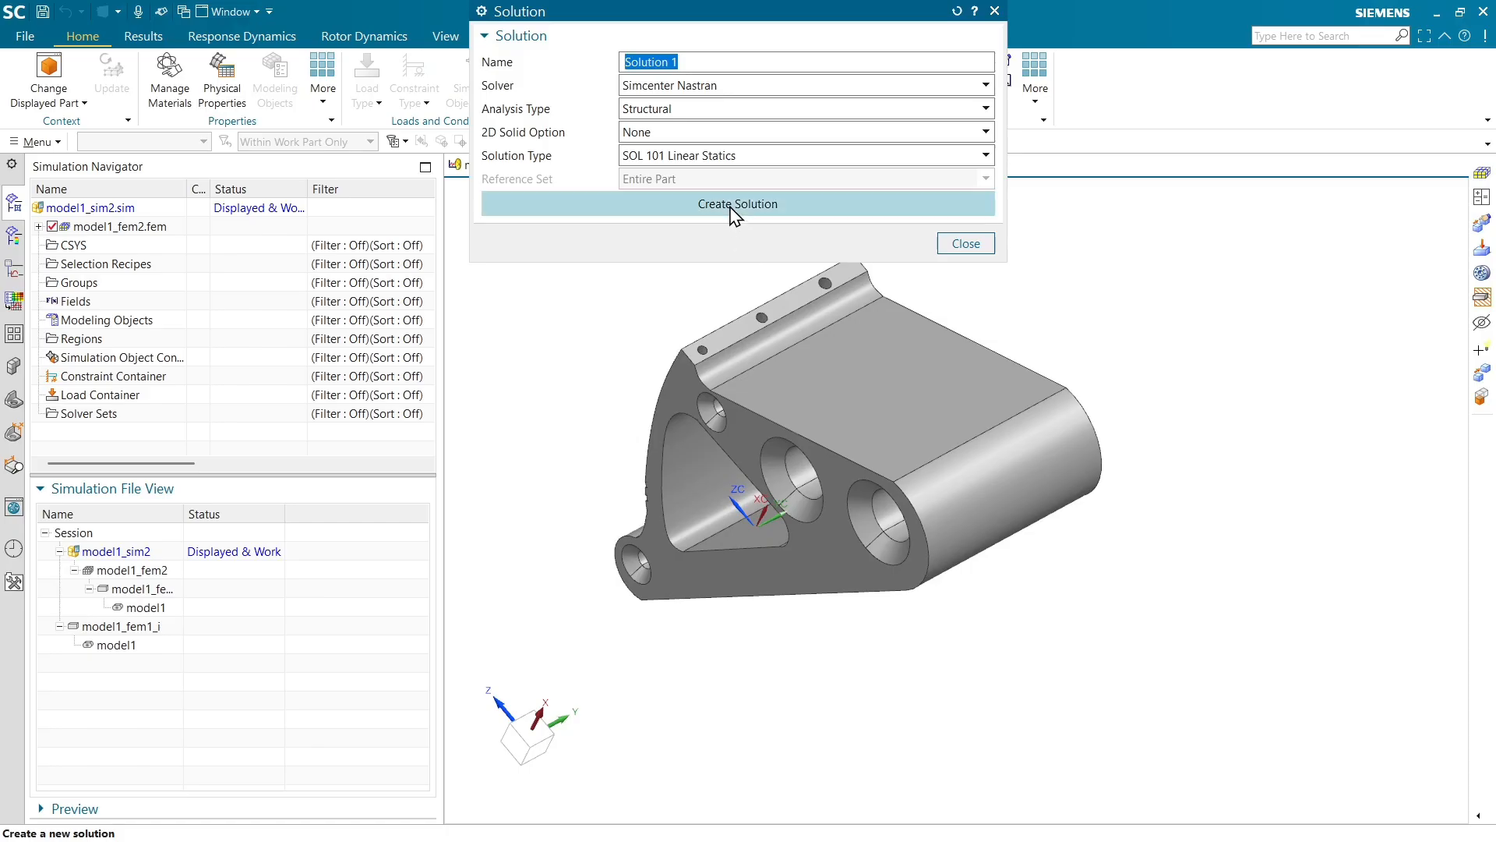
{"action": "left_click", "coordinate": [729, 204]}
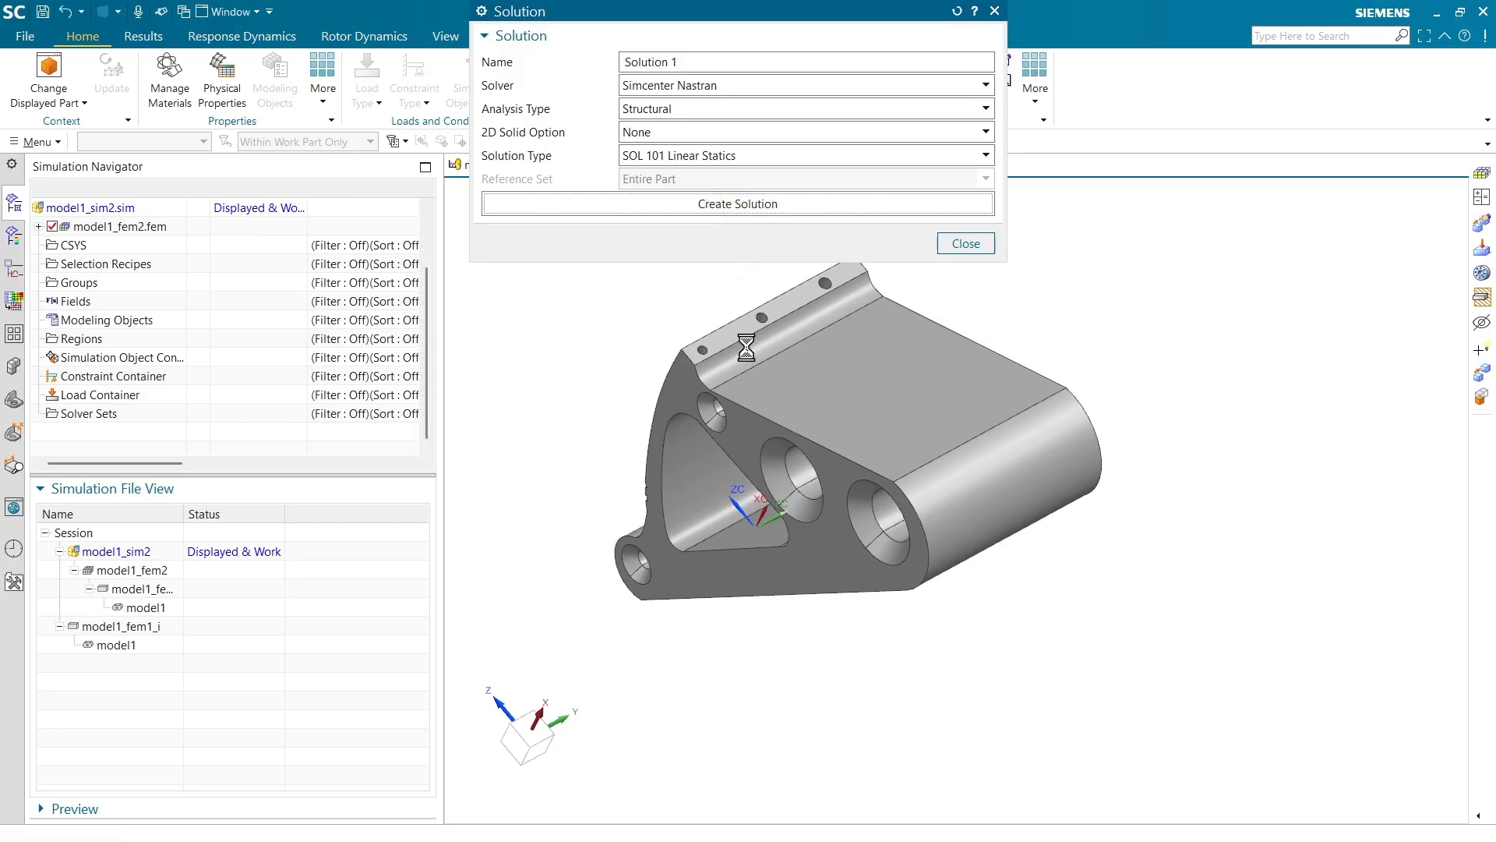
{"action": "left_click", "coordinate": [1064, 820]}
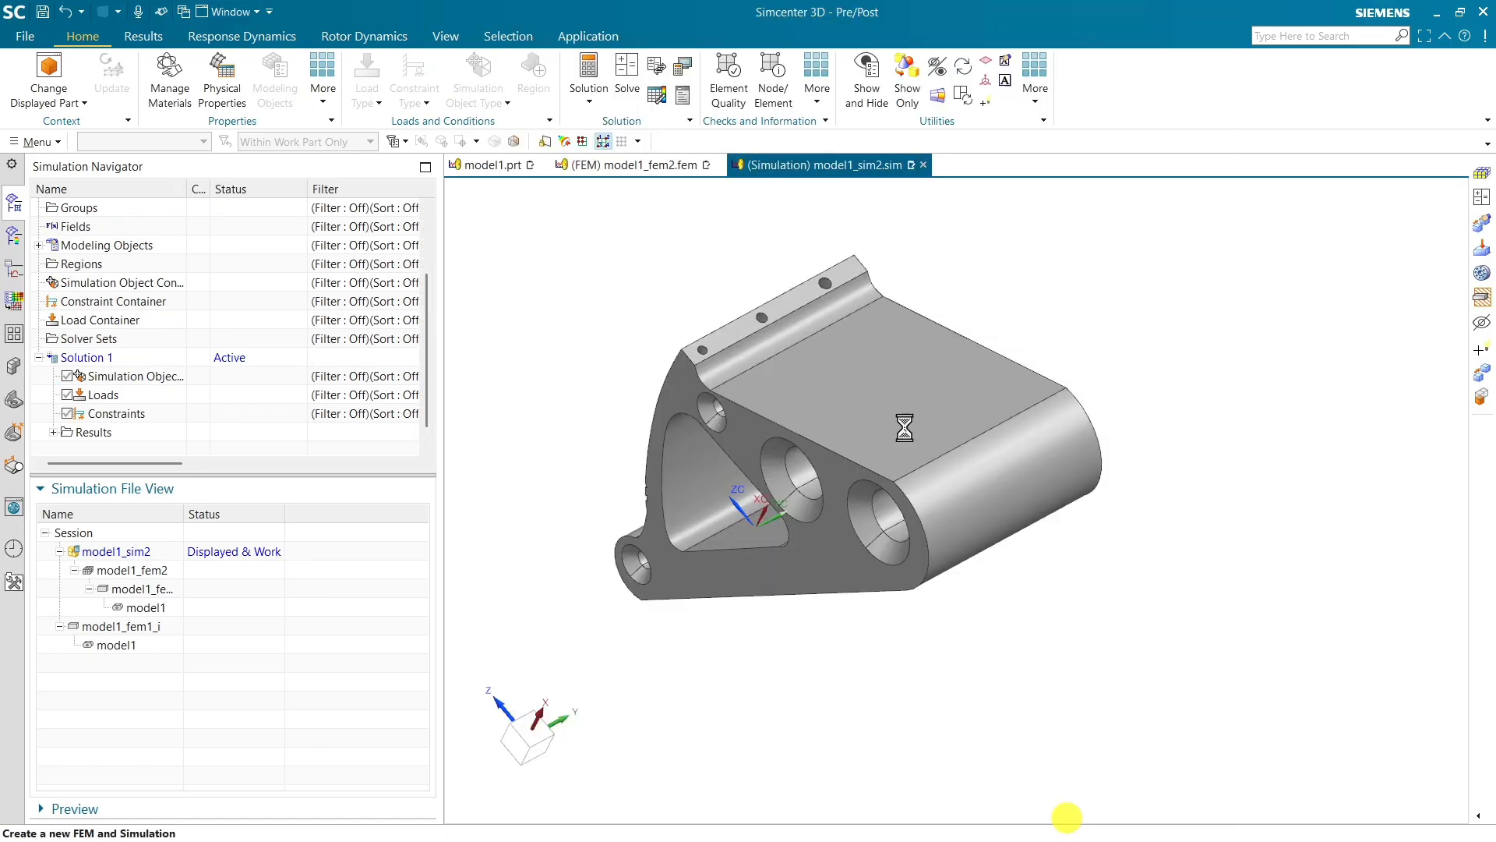
In the FEM file, mesh the body with 3D tetrahedral CTETRA(10) elements of 1.68 mm size
{"action": "left_click", "coordinate": [642, 166]}
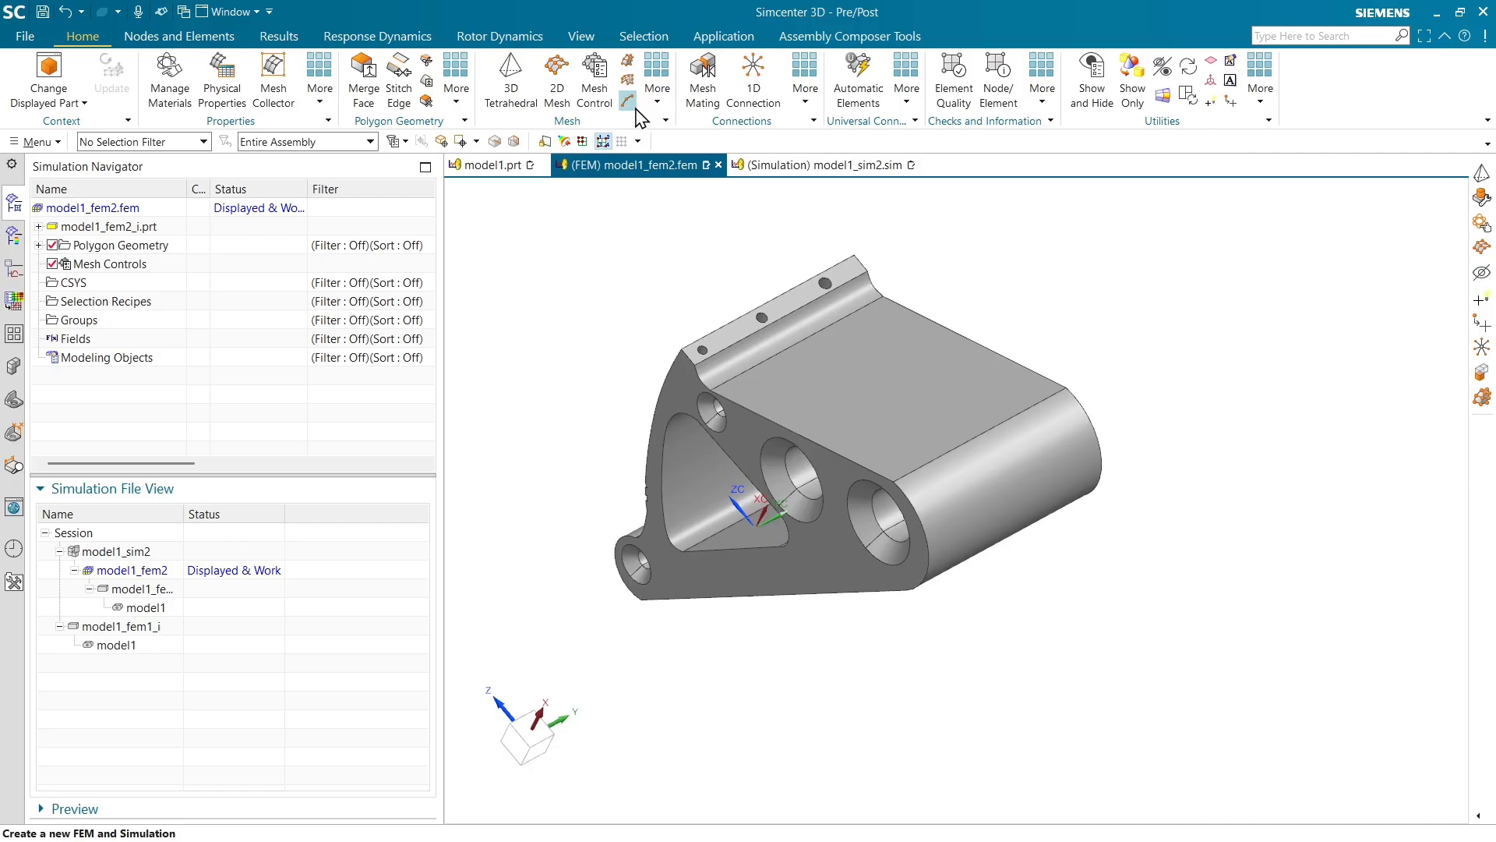
{"action": "left_click", "coordinate": [511, 78]}
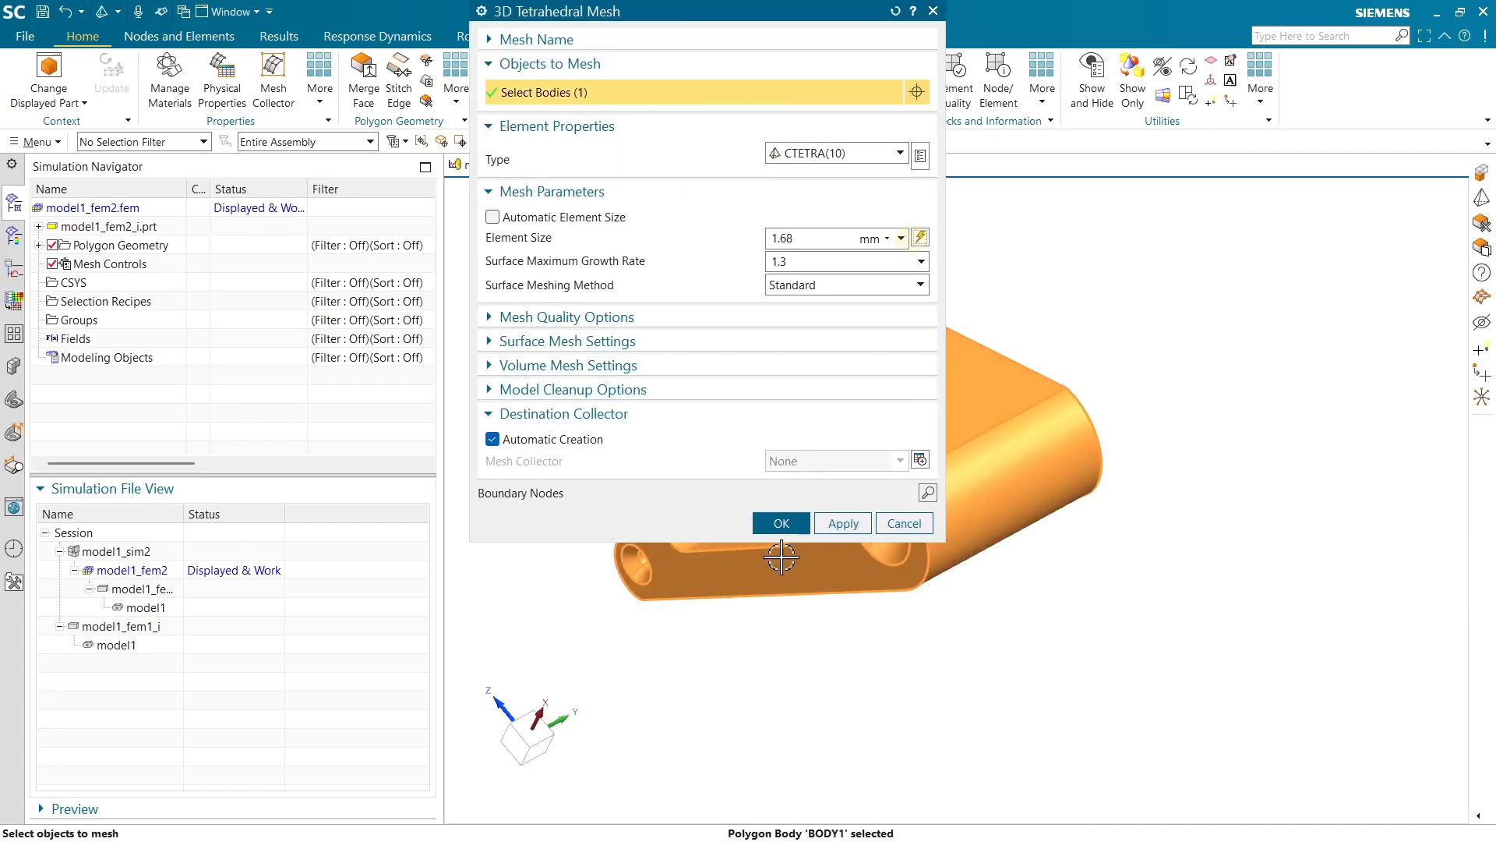
{"action": "left_click", "coordinate": [781, 523]}
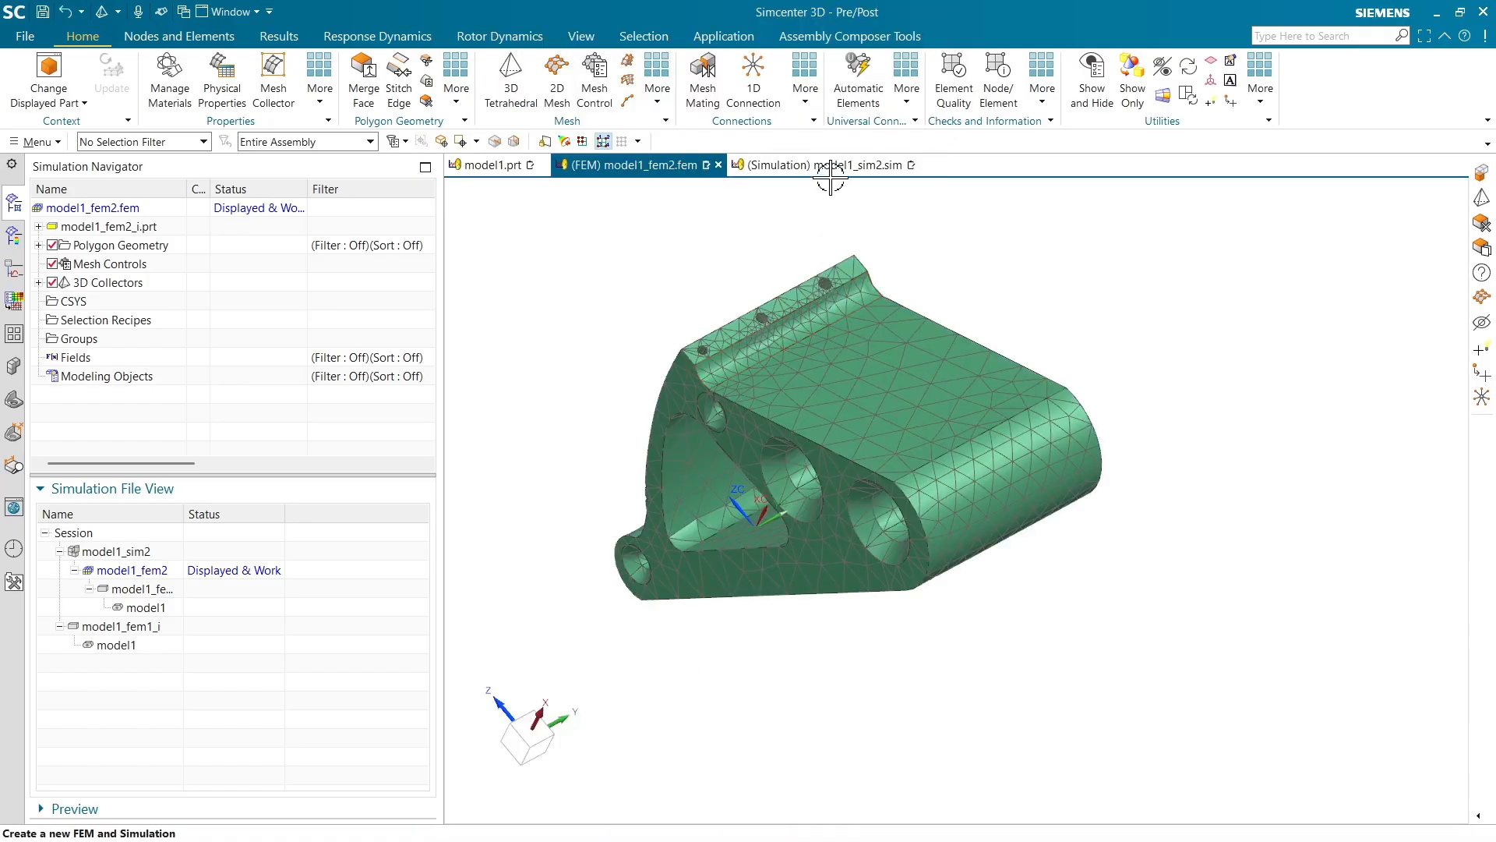
Switch to the simulation file
{"action": "left_click", "coordinate": [829, 166]}
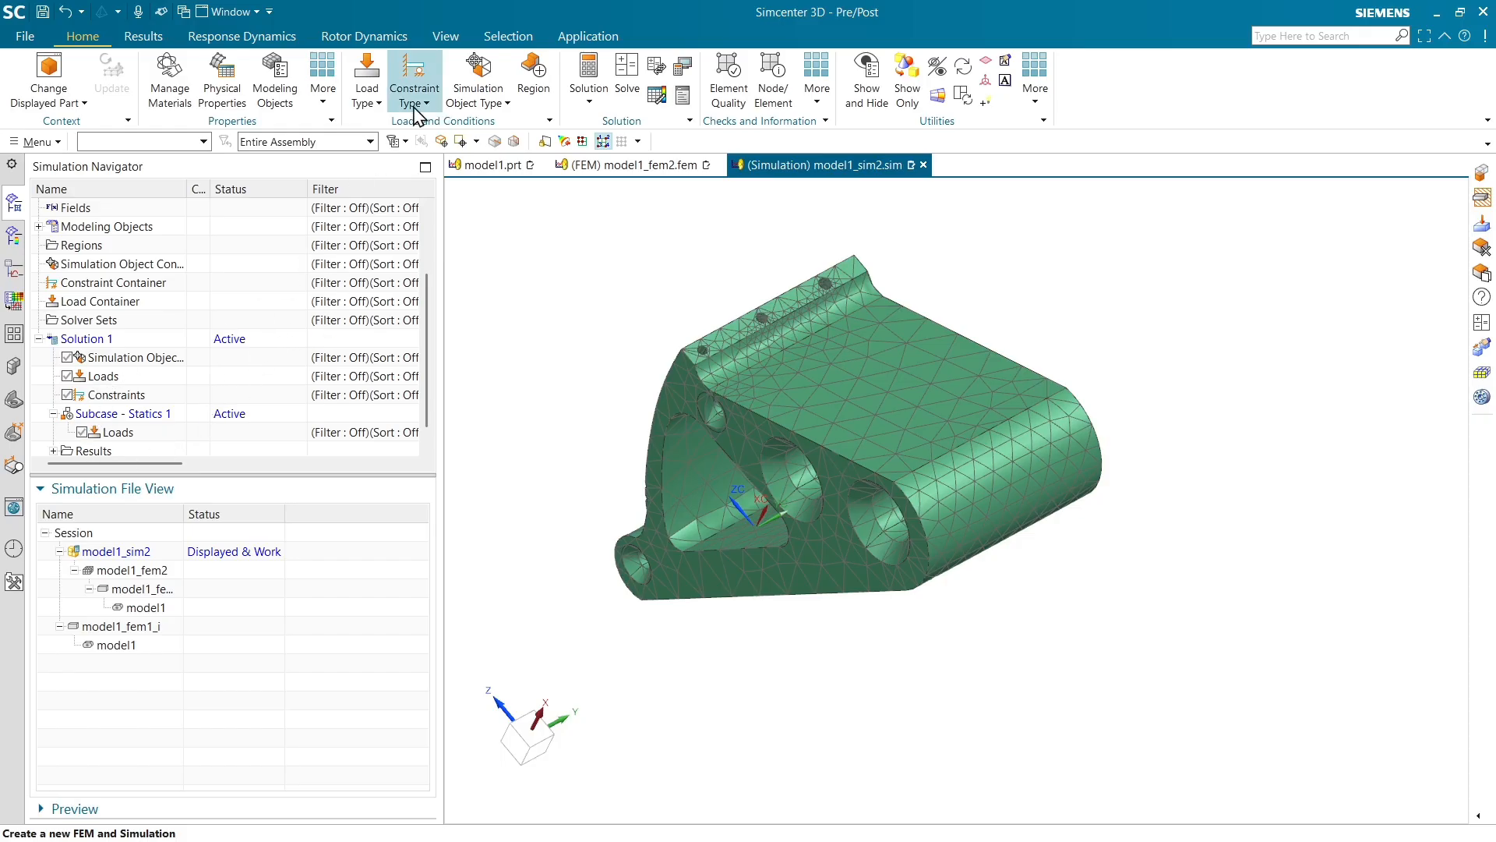
{"action": "left_click", "coordinate": [366, 90]}
{"action": "left_click", "coordinate": [421, 146]}
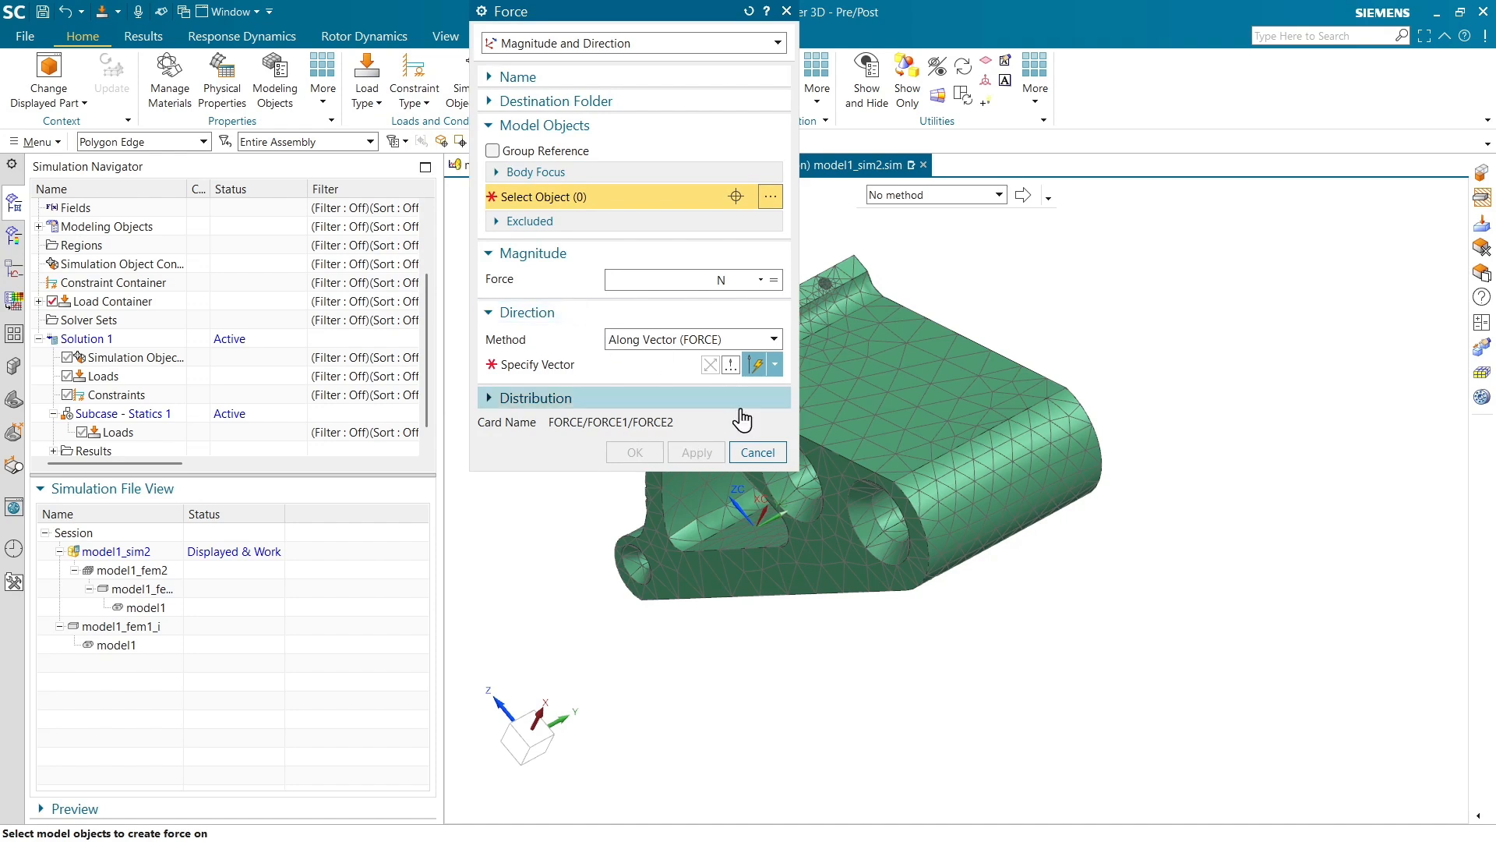
{"action": "left_click", "coordinate": [758, 453]}
Apply a 100 N force to the bracket's triangular side face, directed along the Y-axis vector
{"action": "left_click", "coordinate": [810, 543]}
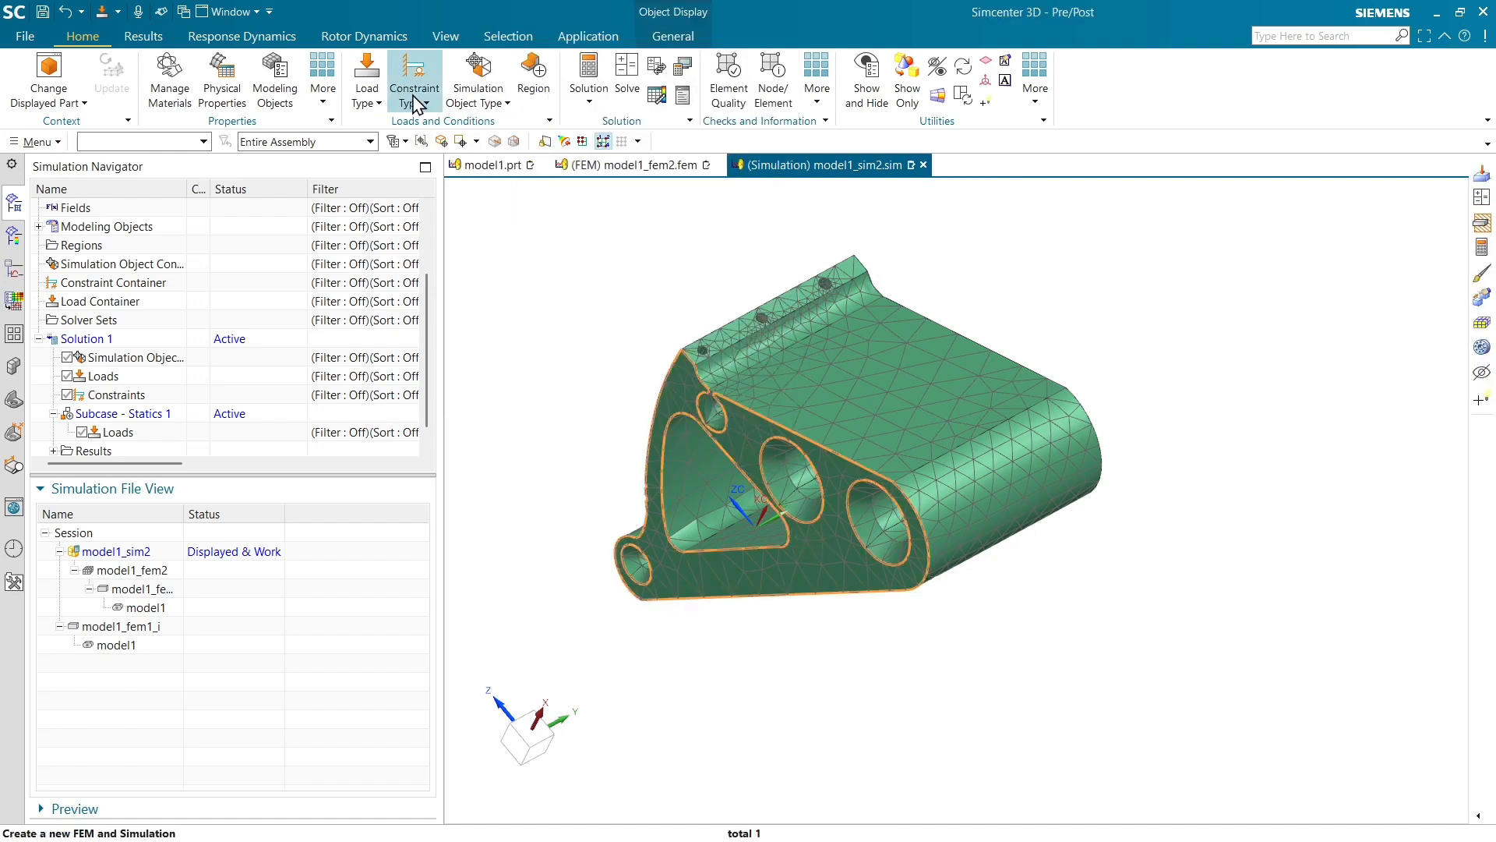
{"action": "left_click", "coordinate": [366, 92]}
{"action": "left_click", "coordinate": [402, 144]}
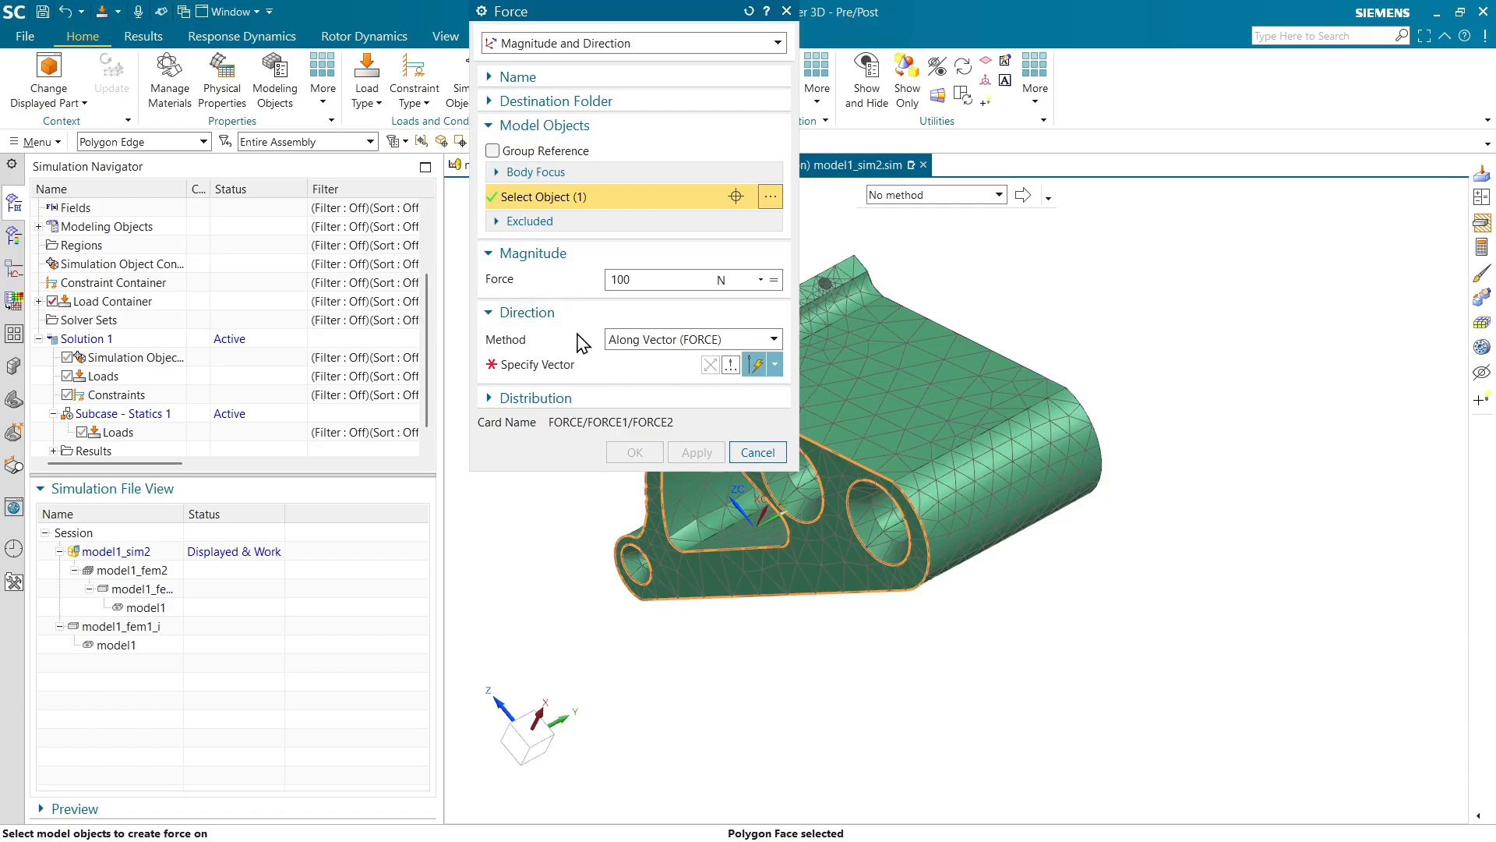
{"action": "left_click", "coordinate": [549, 364]}
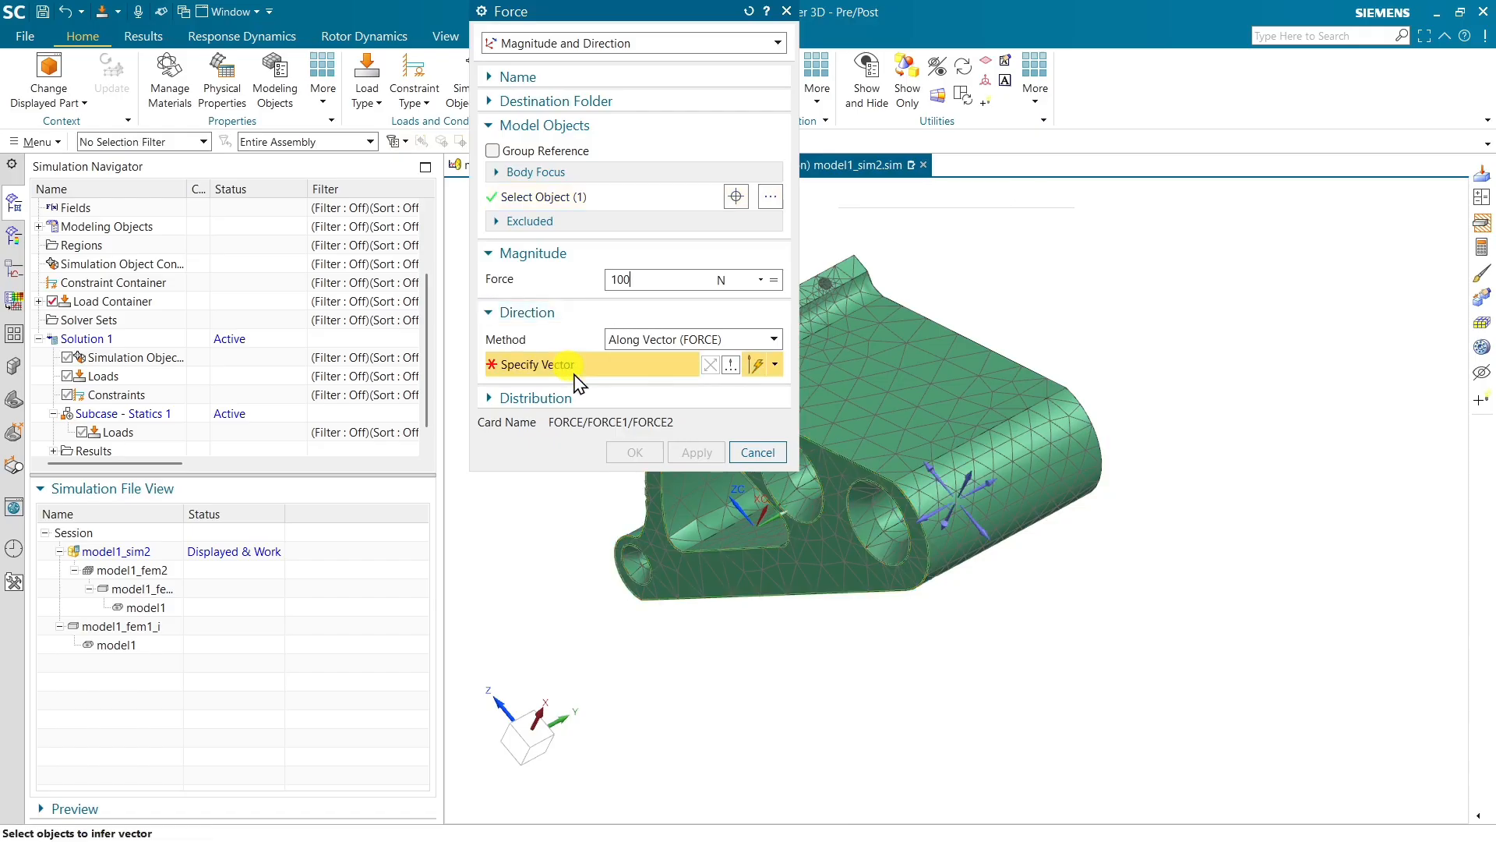
{"action": "left_click", "coordinate": [923, 518]}
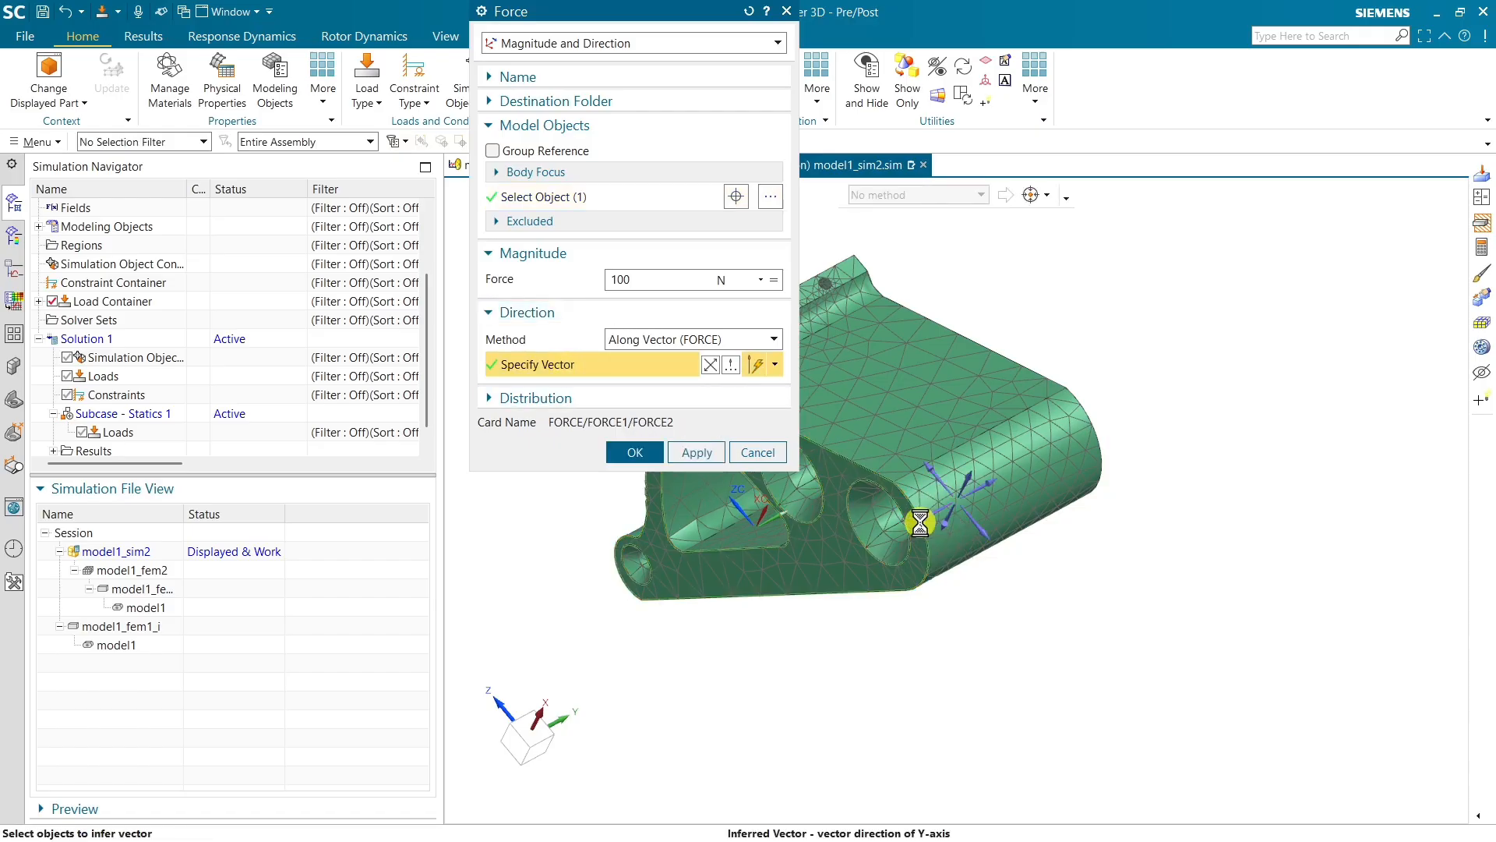
{"action": "left_click", "coordinate": [633, 454]}
Apply a fixed constraint to the bracket's opposite side face and acknowledge the LBC group notice
{"action": "middle_click_drag", "start_coordinate": [1152, 445], "coordinate": [1061, 472]}
{"action": "left_click", "coordinate": [415, 87]}
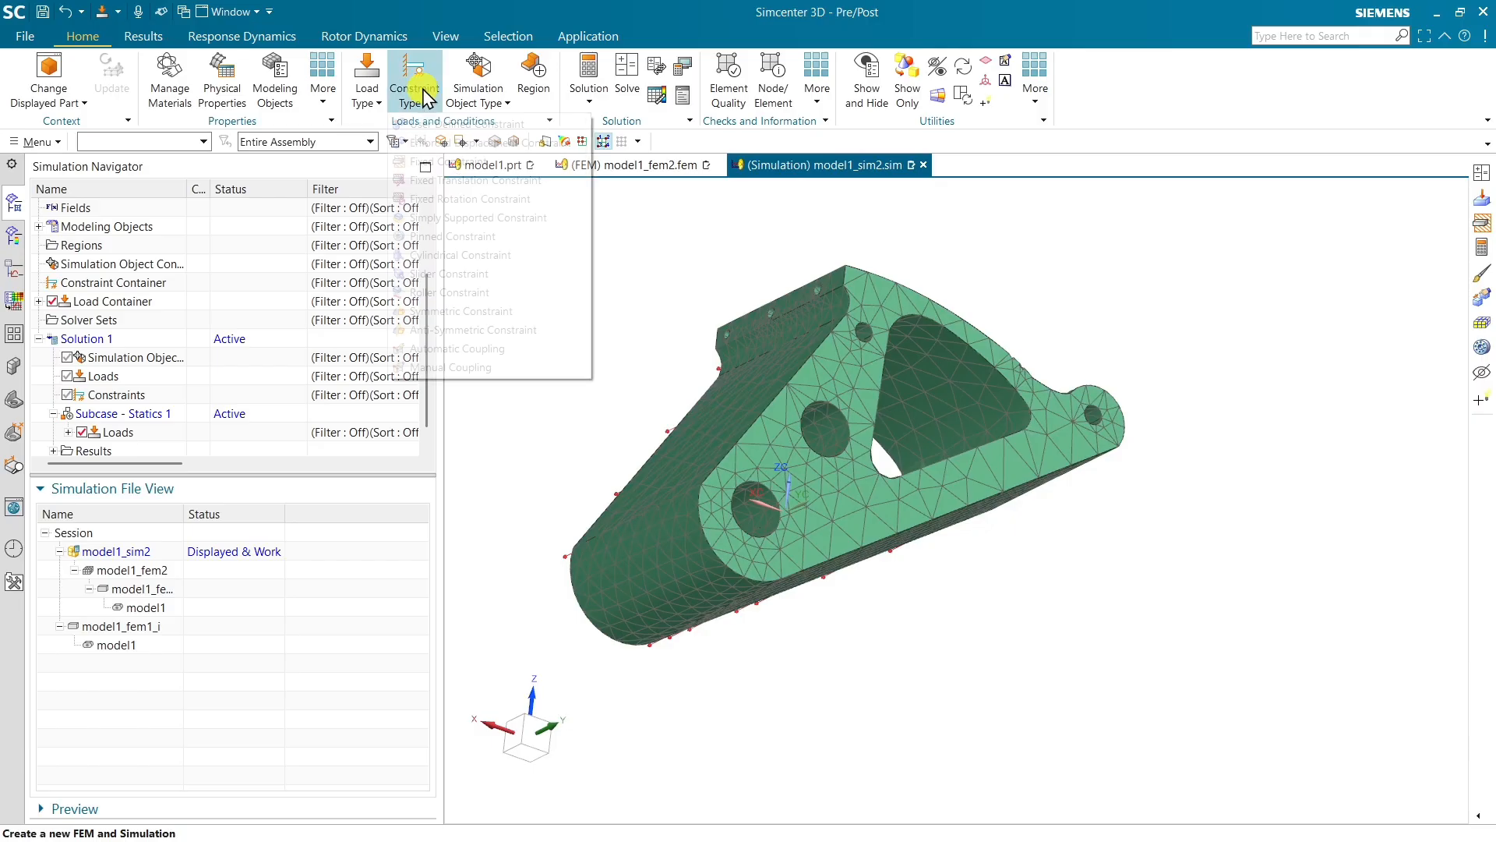
{"action": "left_click", "coordinate": [449, 161]}
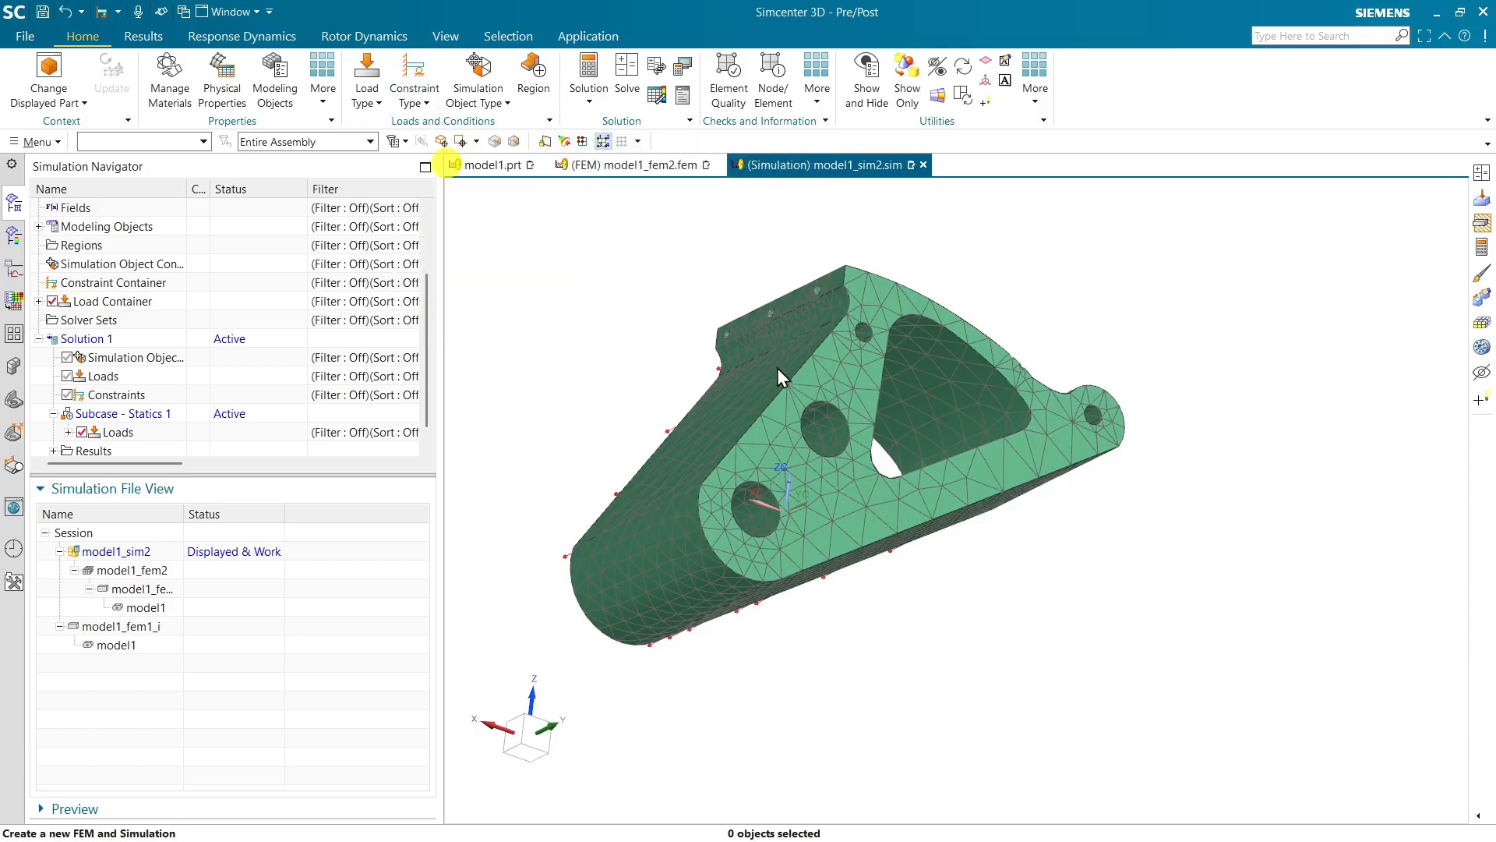
{"action": "left_click", "coordinate": [842, 512]}
{"action": "left_click", "coordinate": [633, 268]}
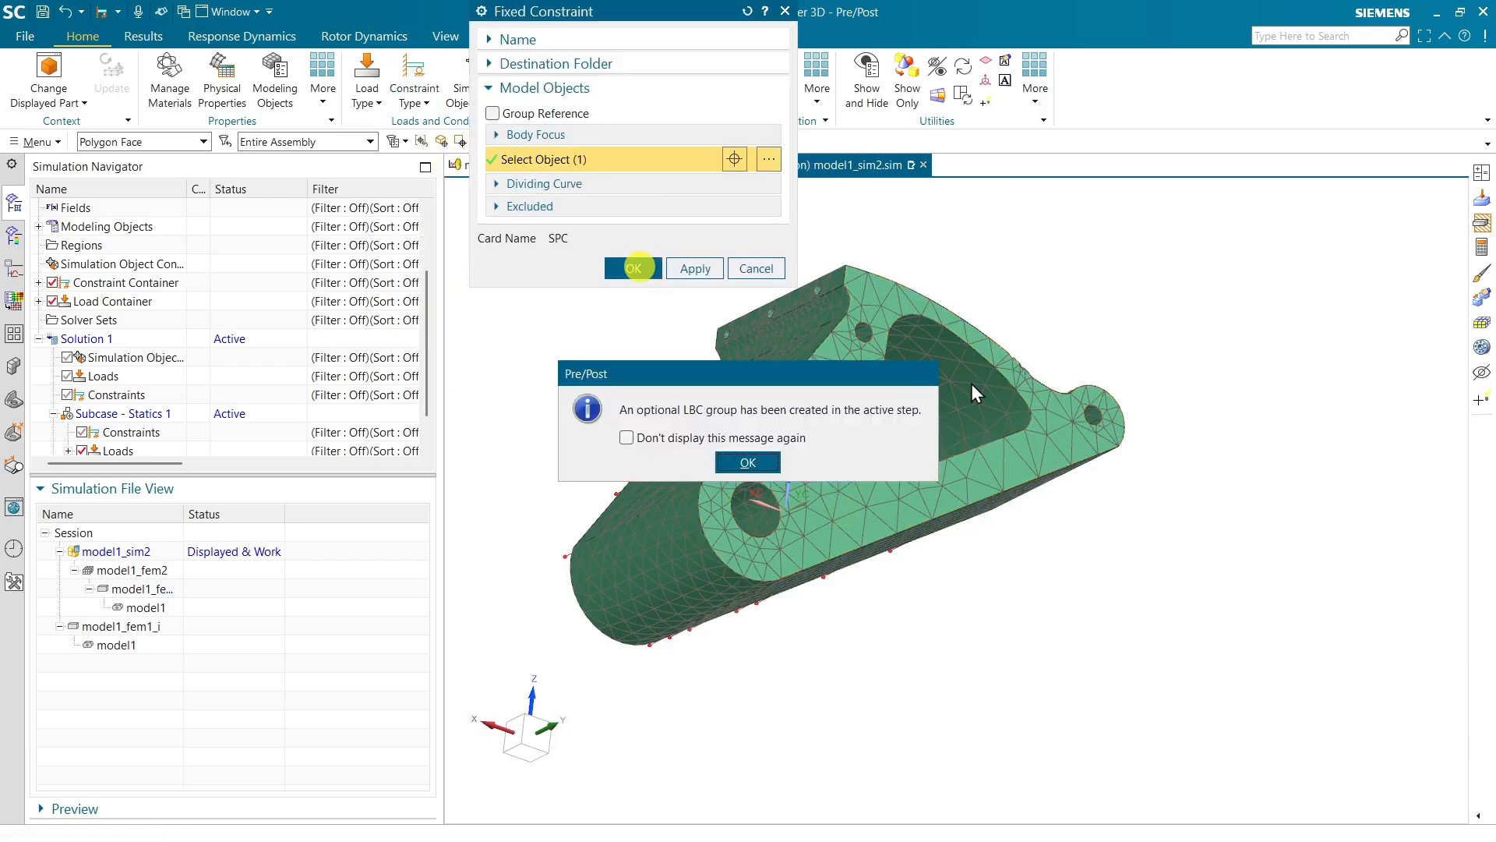
{"action": "left_click", "coordinate": [748, 462]}
Return to the model1 part and switch to the Modeling application
{"action": "middle_click_drag", "start_coordinate": [764, 448], "coordinate": [935, 335]}
{"action": "left_click", "coordinate": [523, 165]}
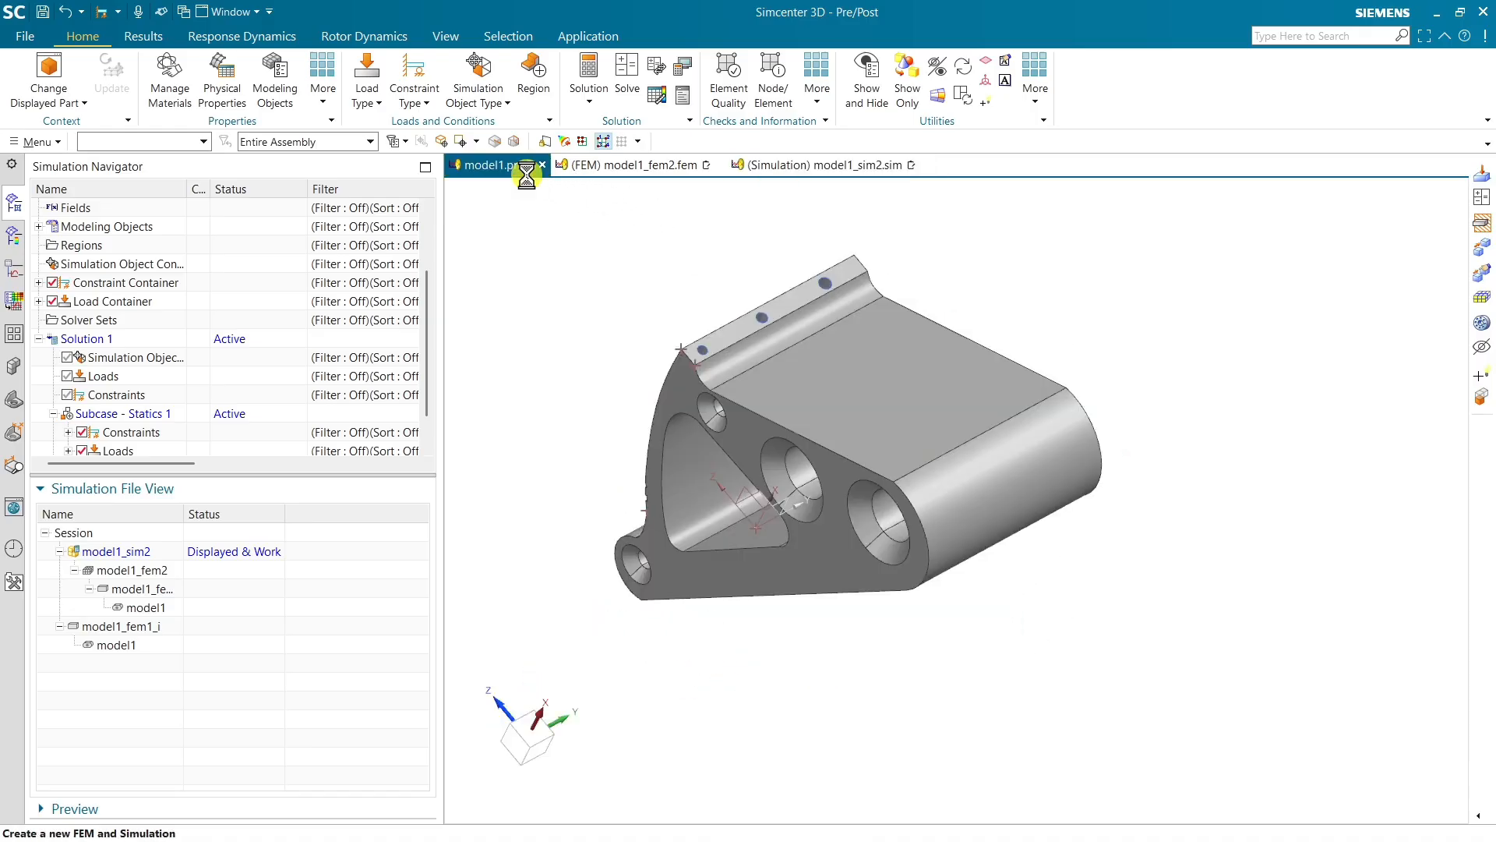
{"action": "middle_click_drag", "start_coordinate": [788, 341], "coordinate": [767, 375]}
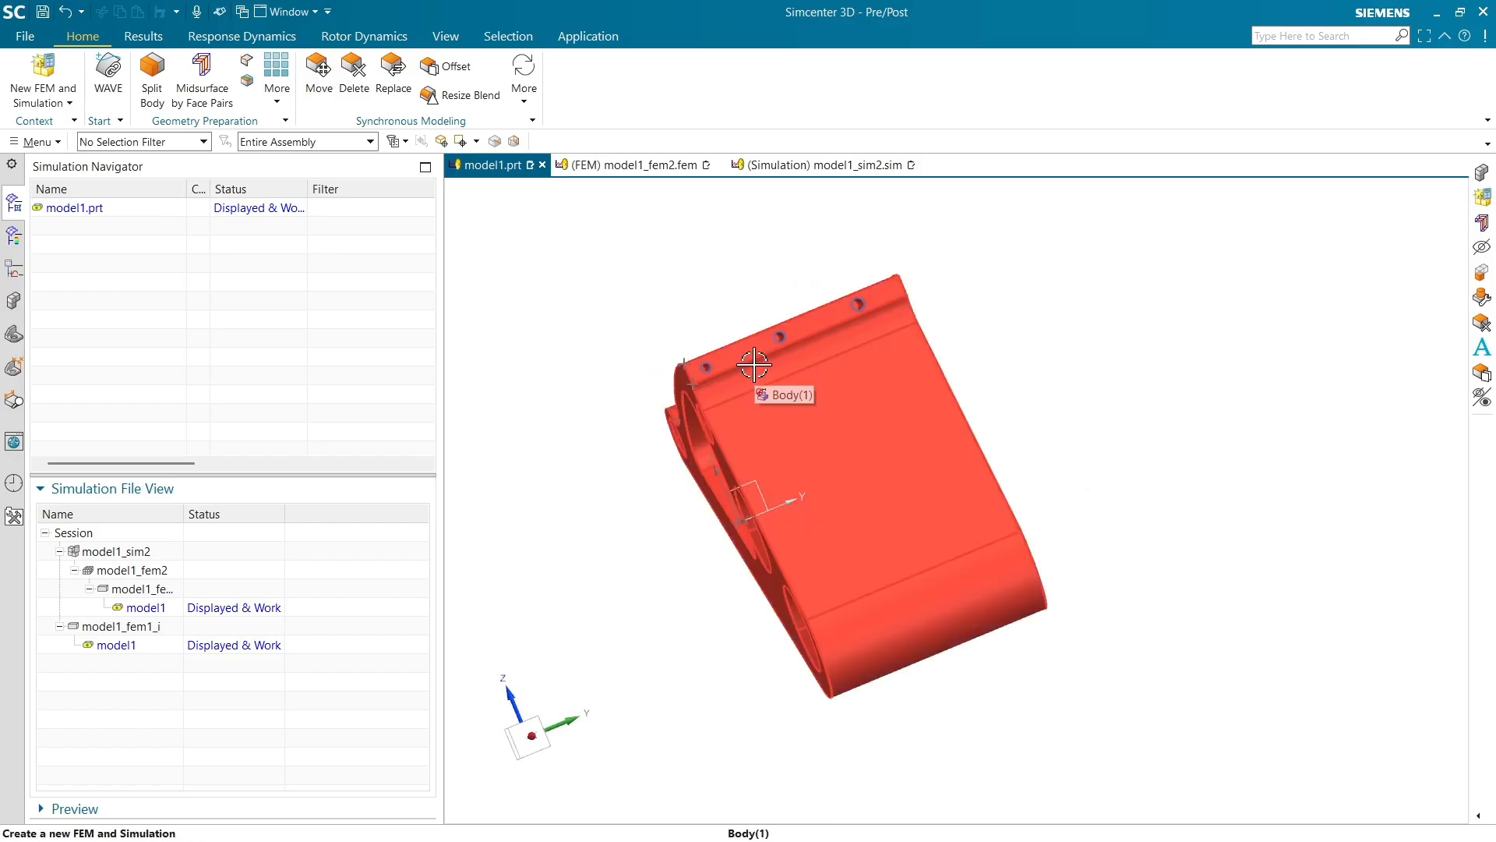
{"action": "middle_click_drag", "start_coordinate": [830, 391], "coordinate": [863, 411]}
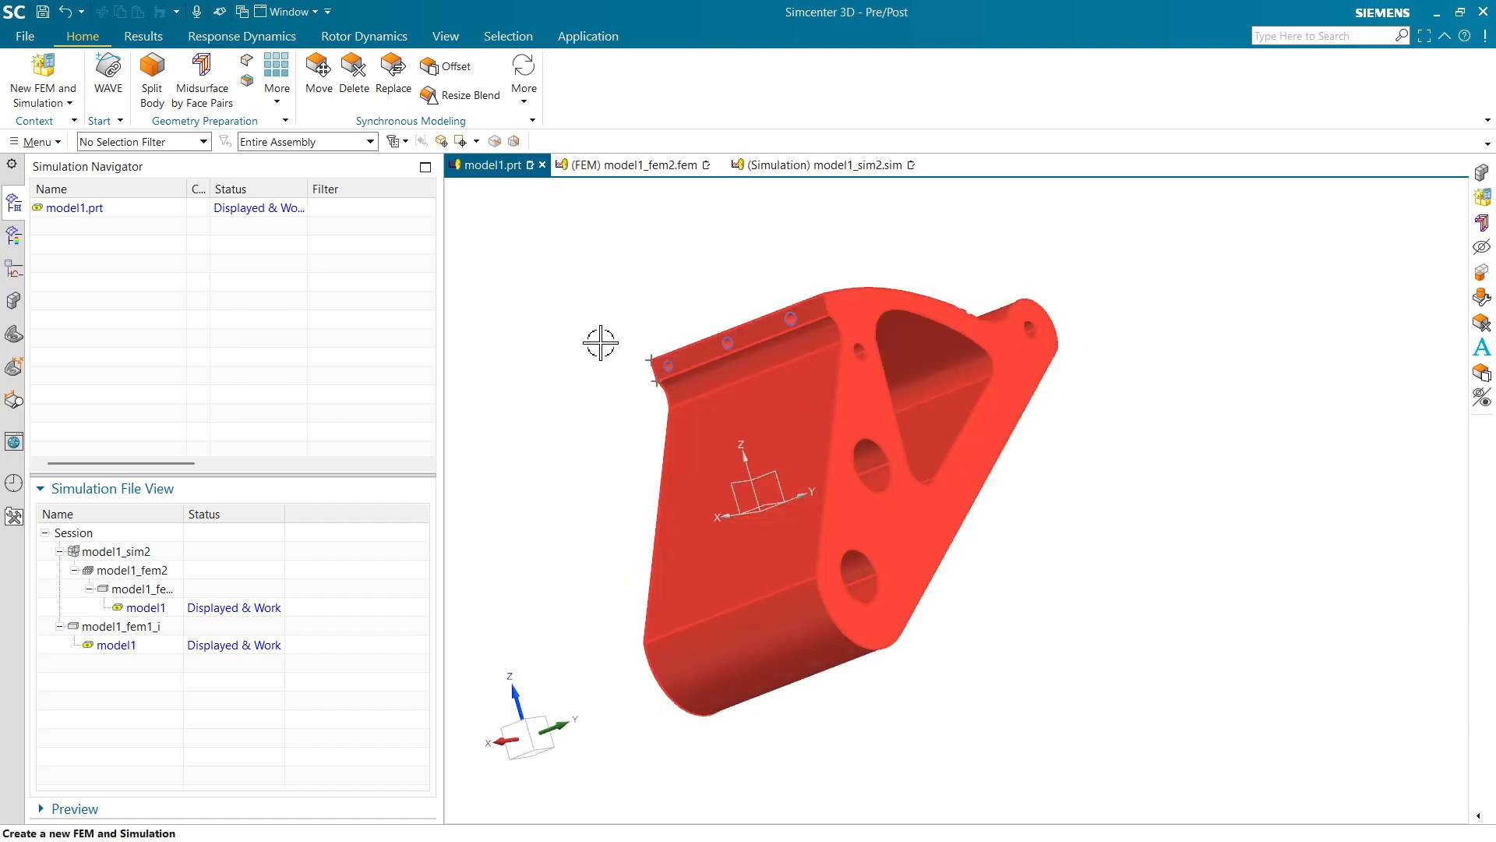
{"action": "key", "text": "ctrl+m"}
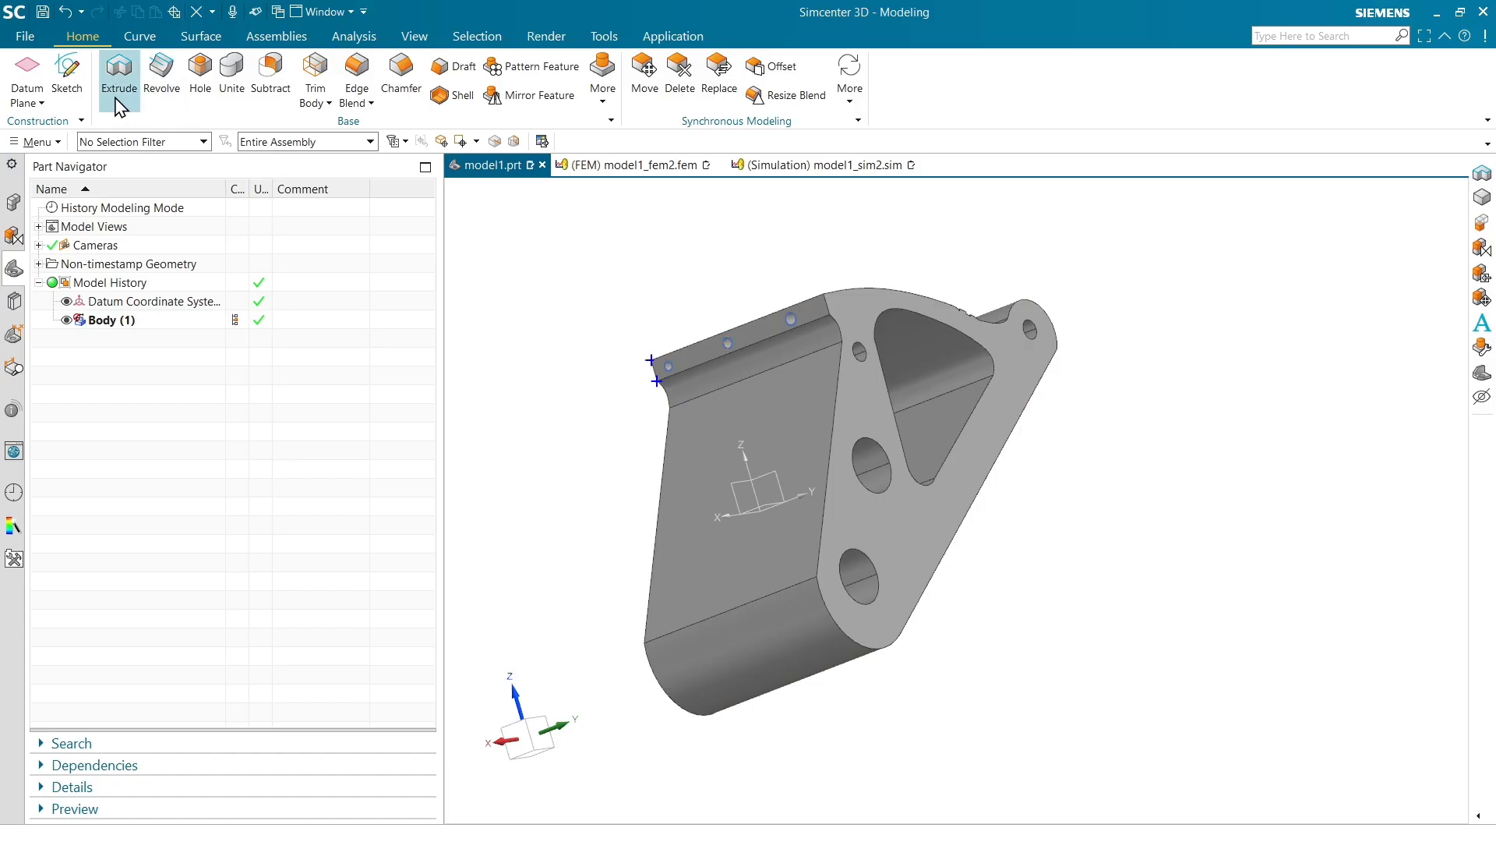
Create a sketch on the bracket's triangular side face
{"action": "left_click", "coordinate": [63, 68]}
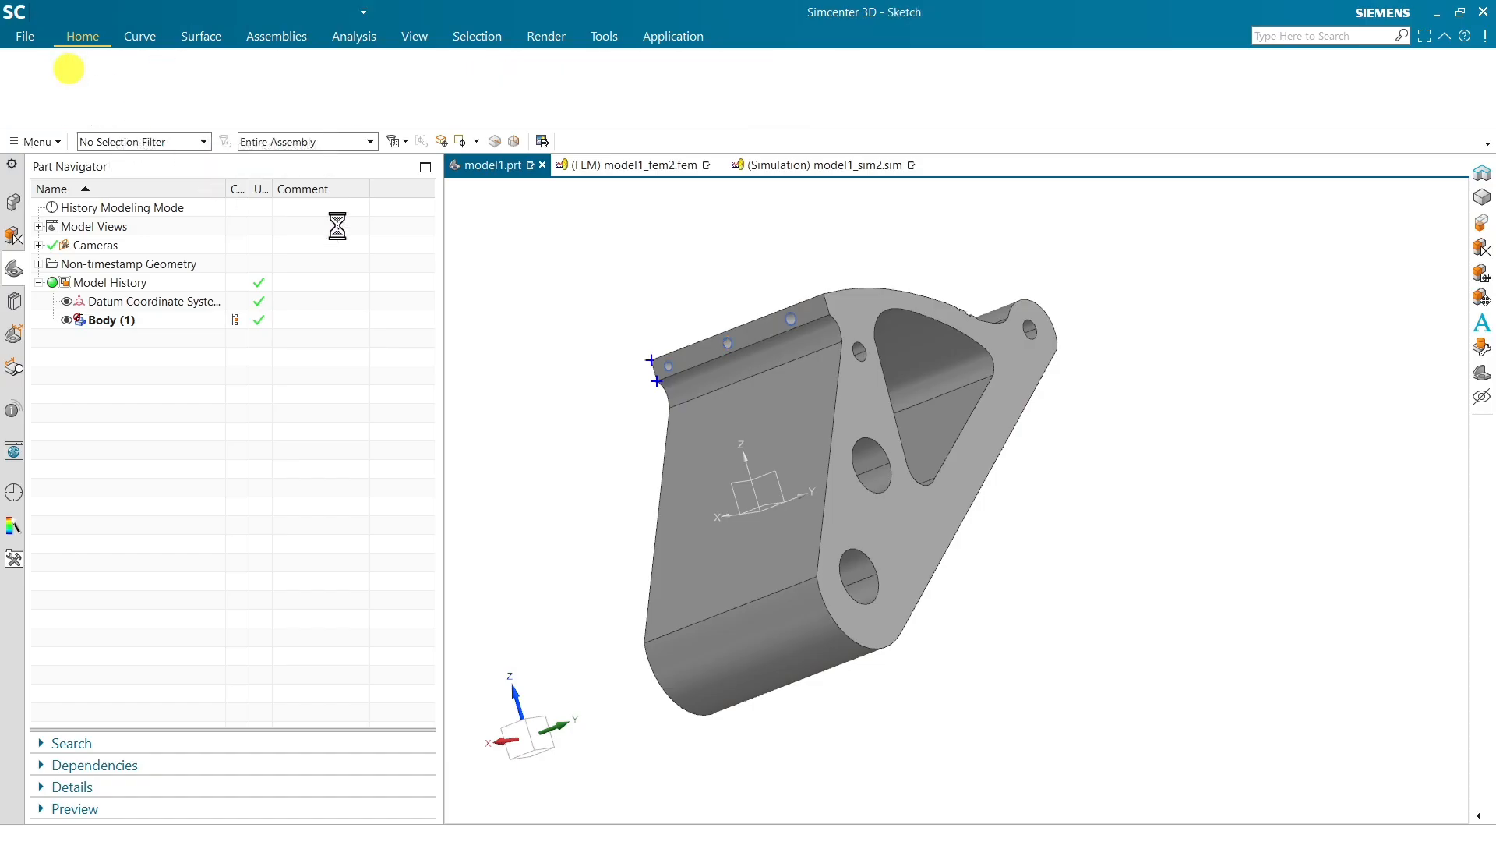
{"action": "left_click", "coordinate": [868, 411]}
{"action": "left_click", "coordinate": [647, 218]}
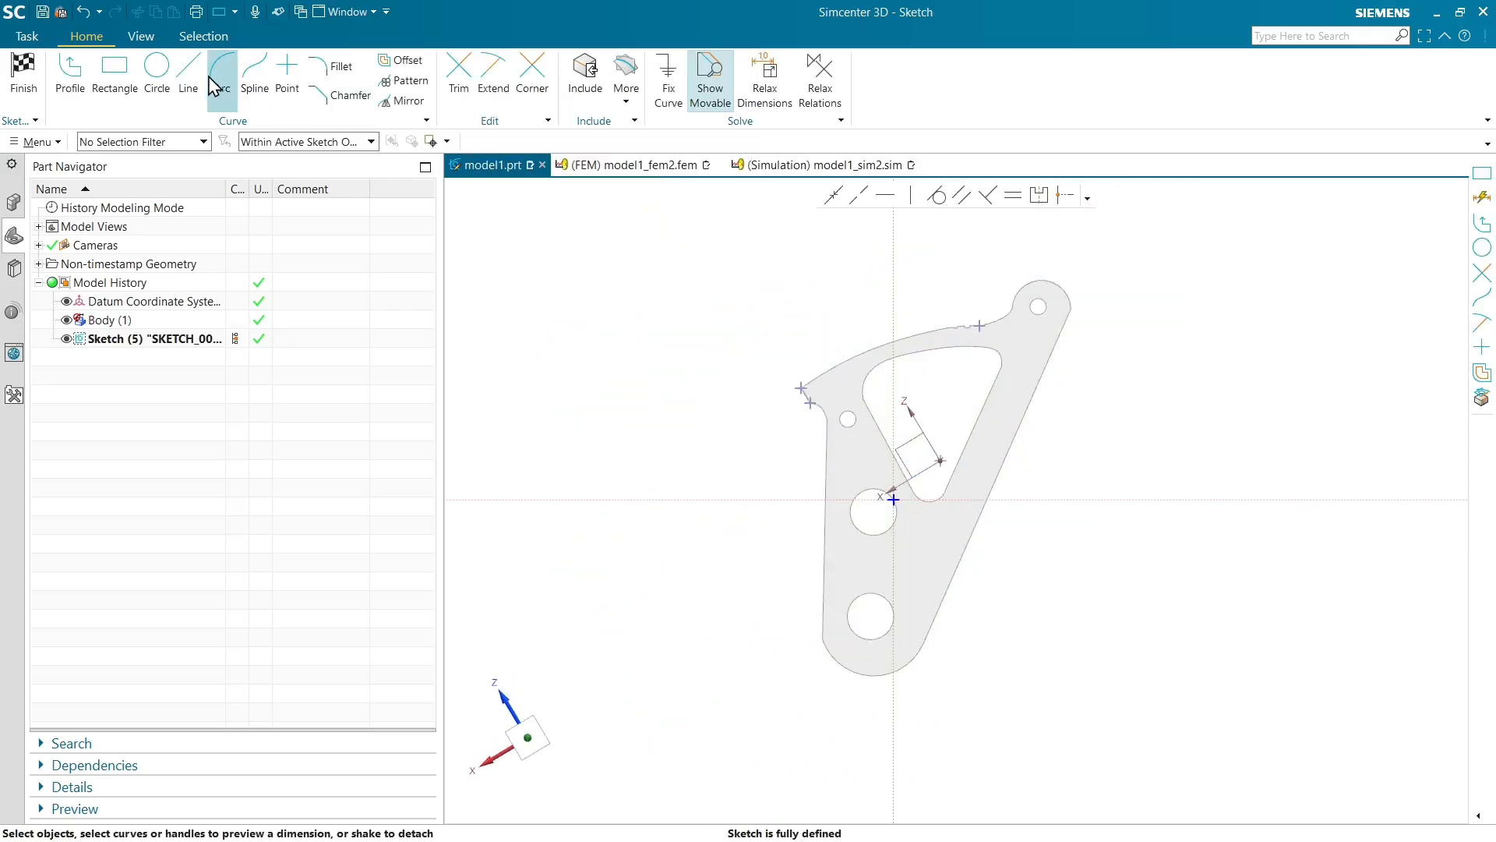
Draw a two-point rectangle enclosing the whole side profile of the bracket and finish the sketch
{"action": "left_click", "coordinate": [107, 71]}
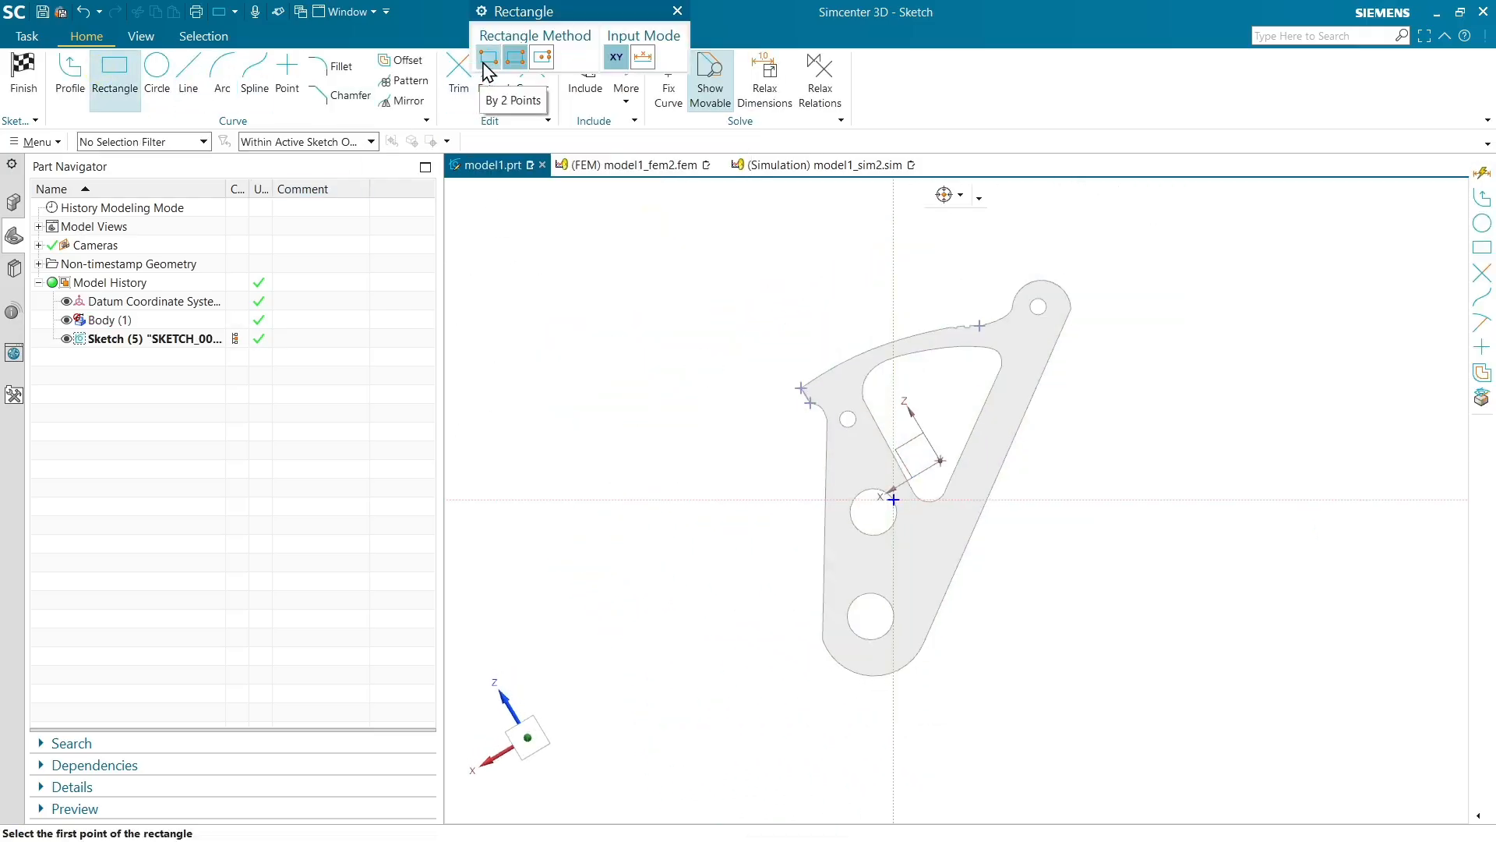
{"action": "left_click", "coordinate": [484, 62]}
{"action": "left_click", "coordinate": [704, 241]}
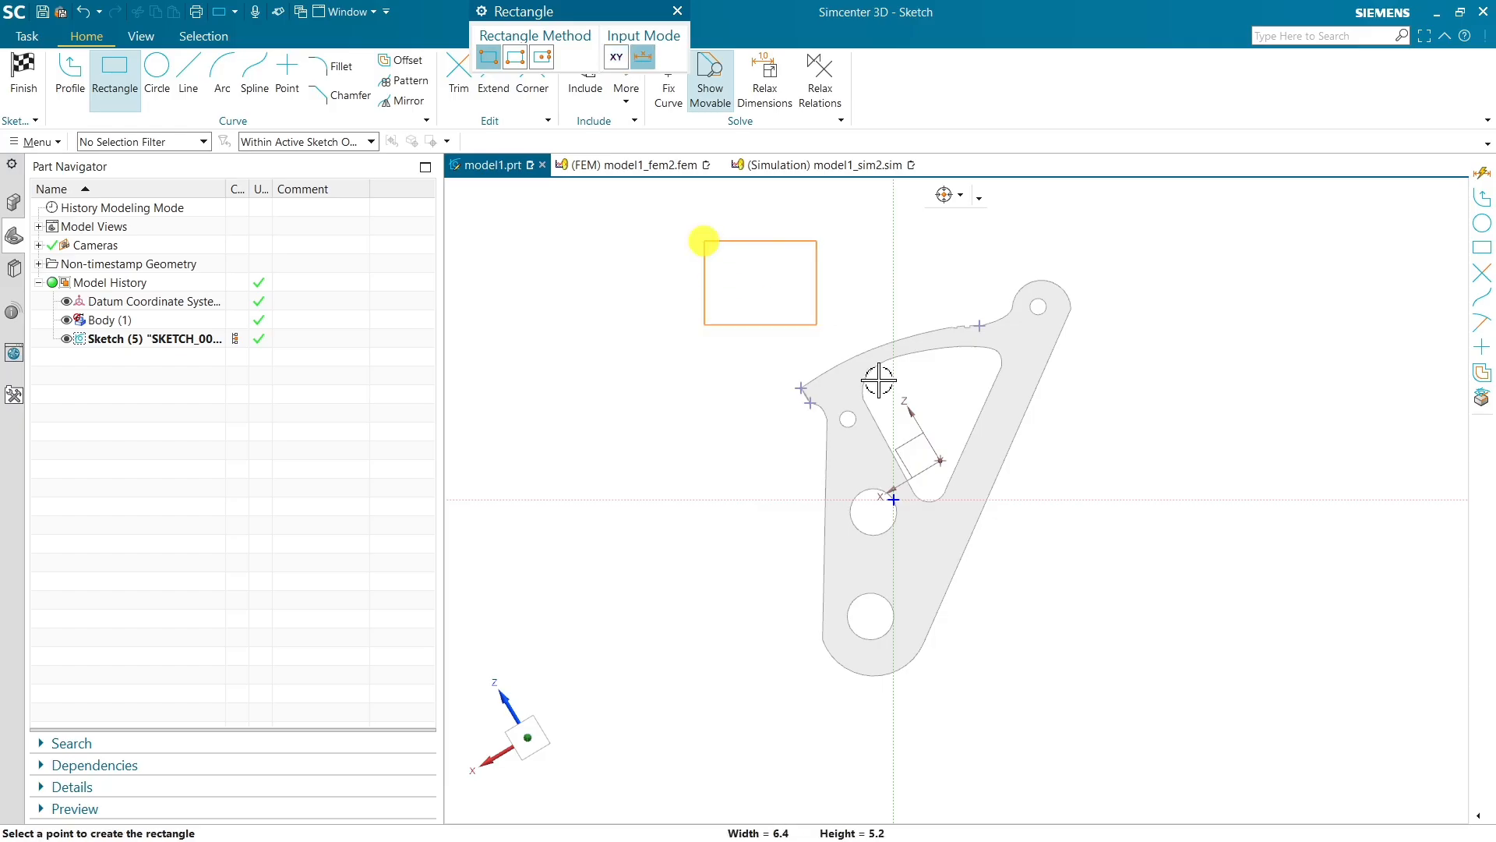
{"action": "left_click", "coordinate": [1155, 766]}
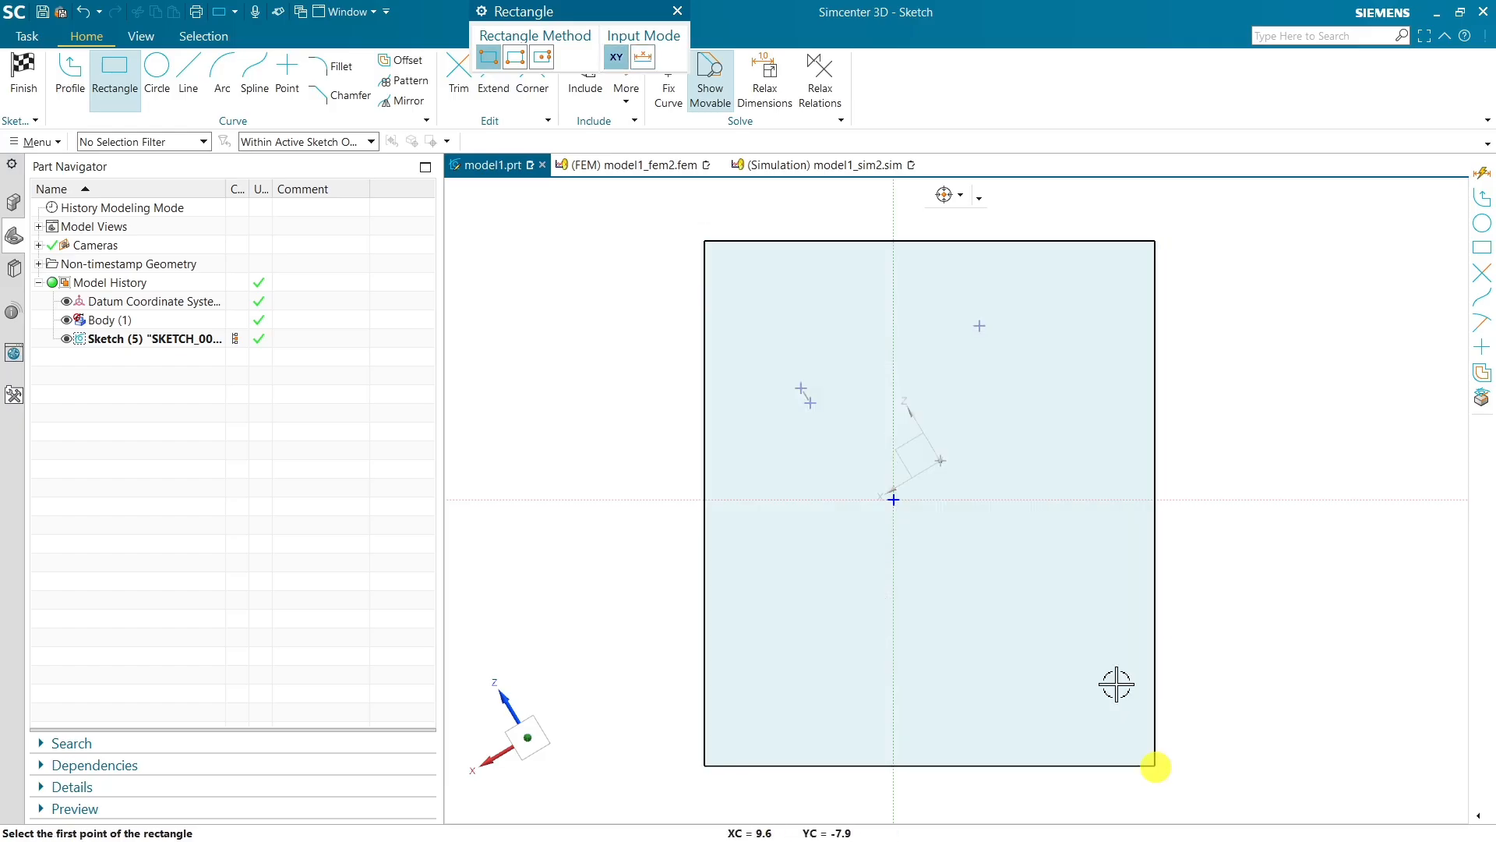
{"action": "left_click", "coordinate": [678, 11]}
{"action": "left_click", "coordinate": [25, 77]}
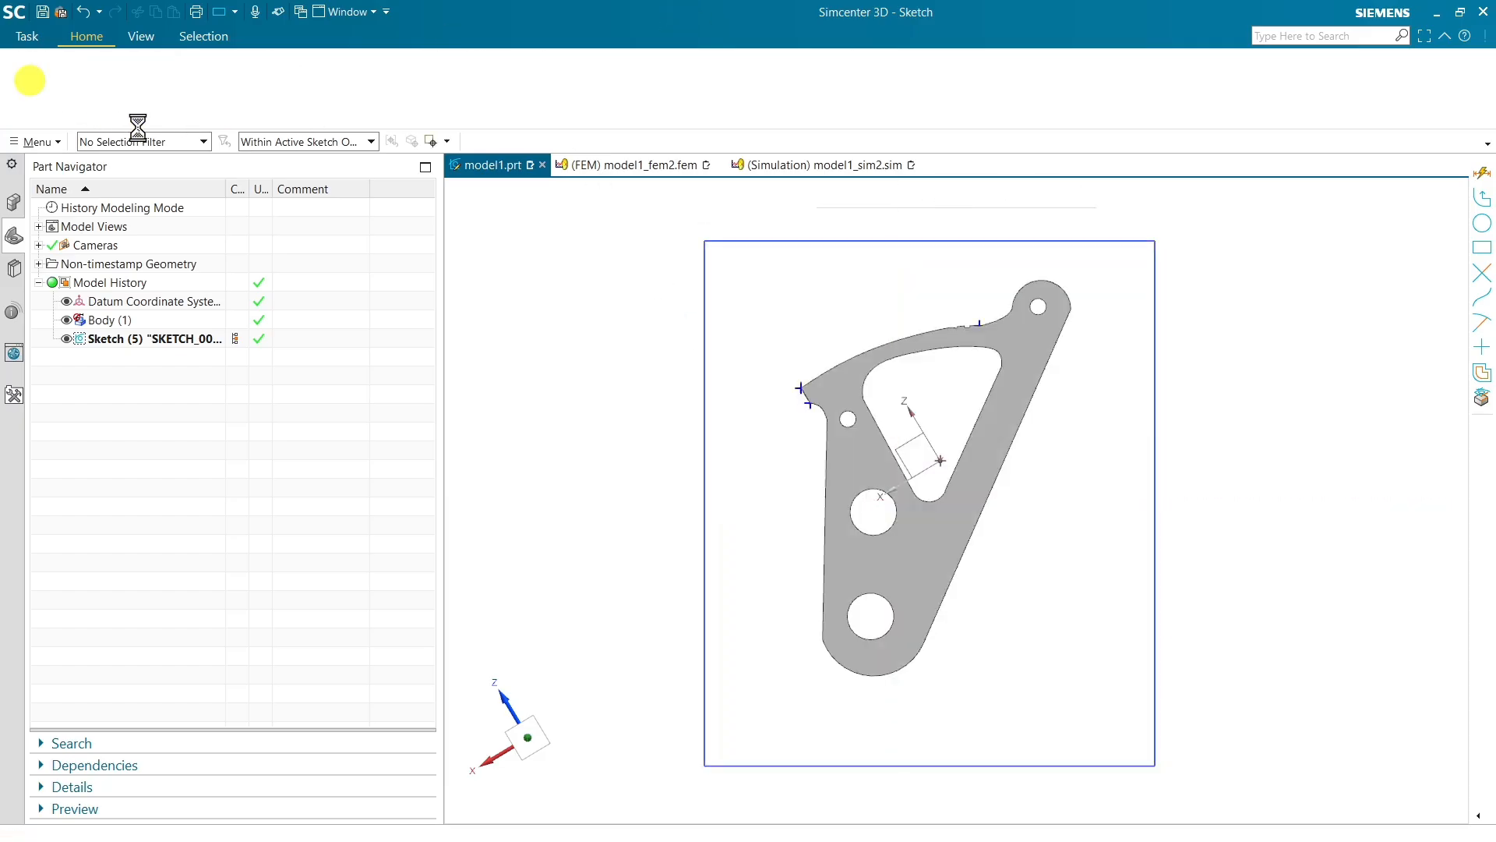
Extrude the rectangle from 0 to 2 mm, uniting it with the body
{"action": "middle_click_drag", "start_coordinate": [711, 288], "coordinate": [734, 302]}
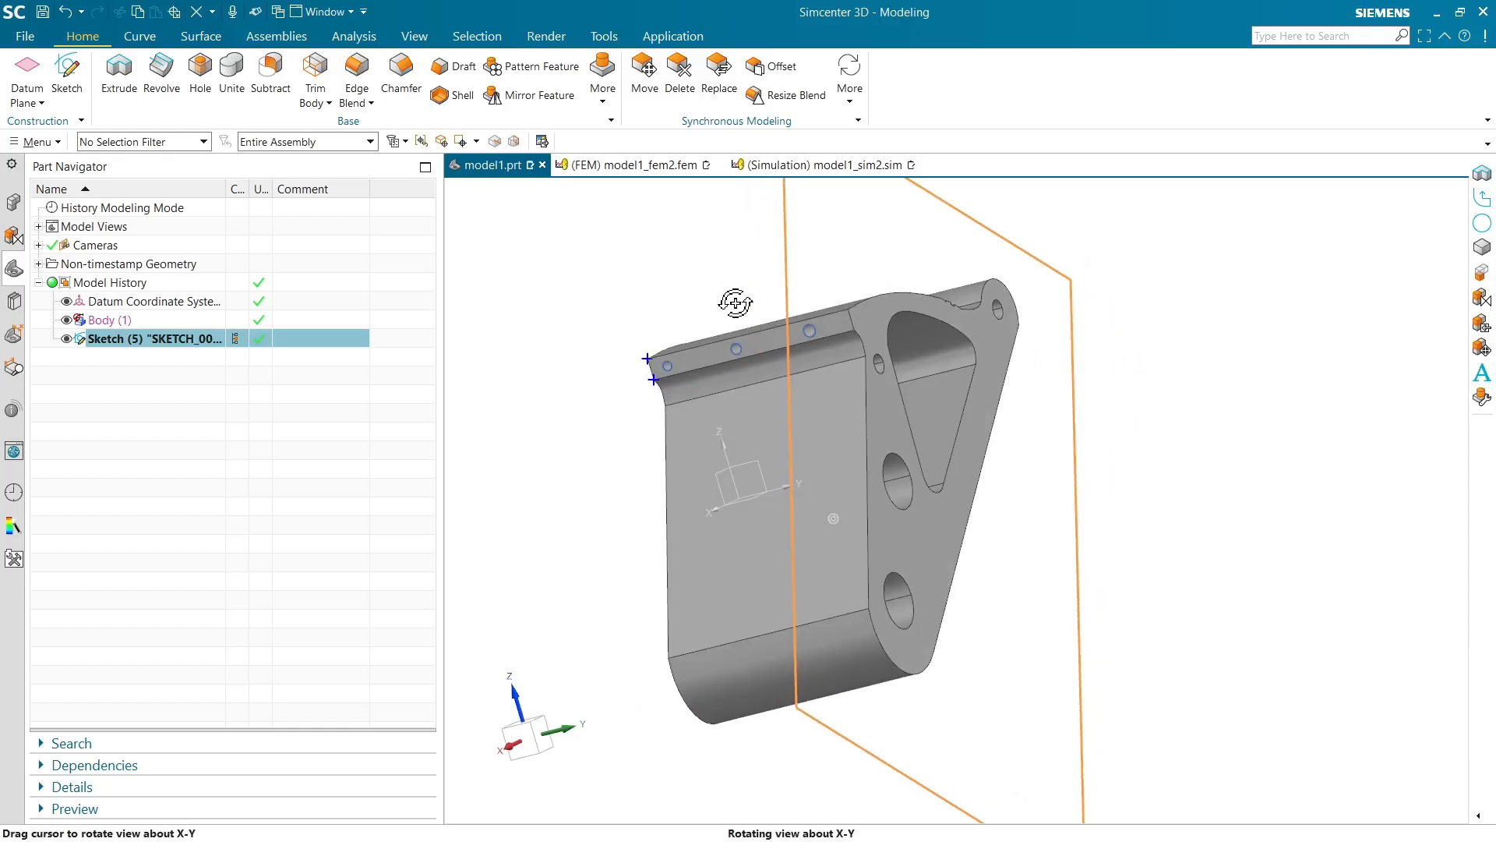
{"action": "left_click", "coordinate": [119, 66]}
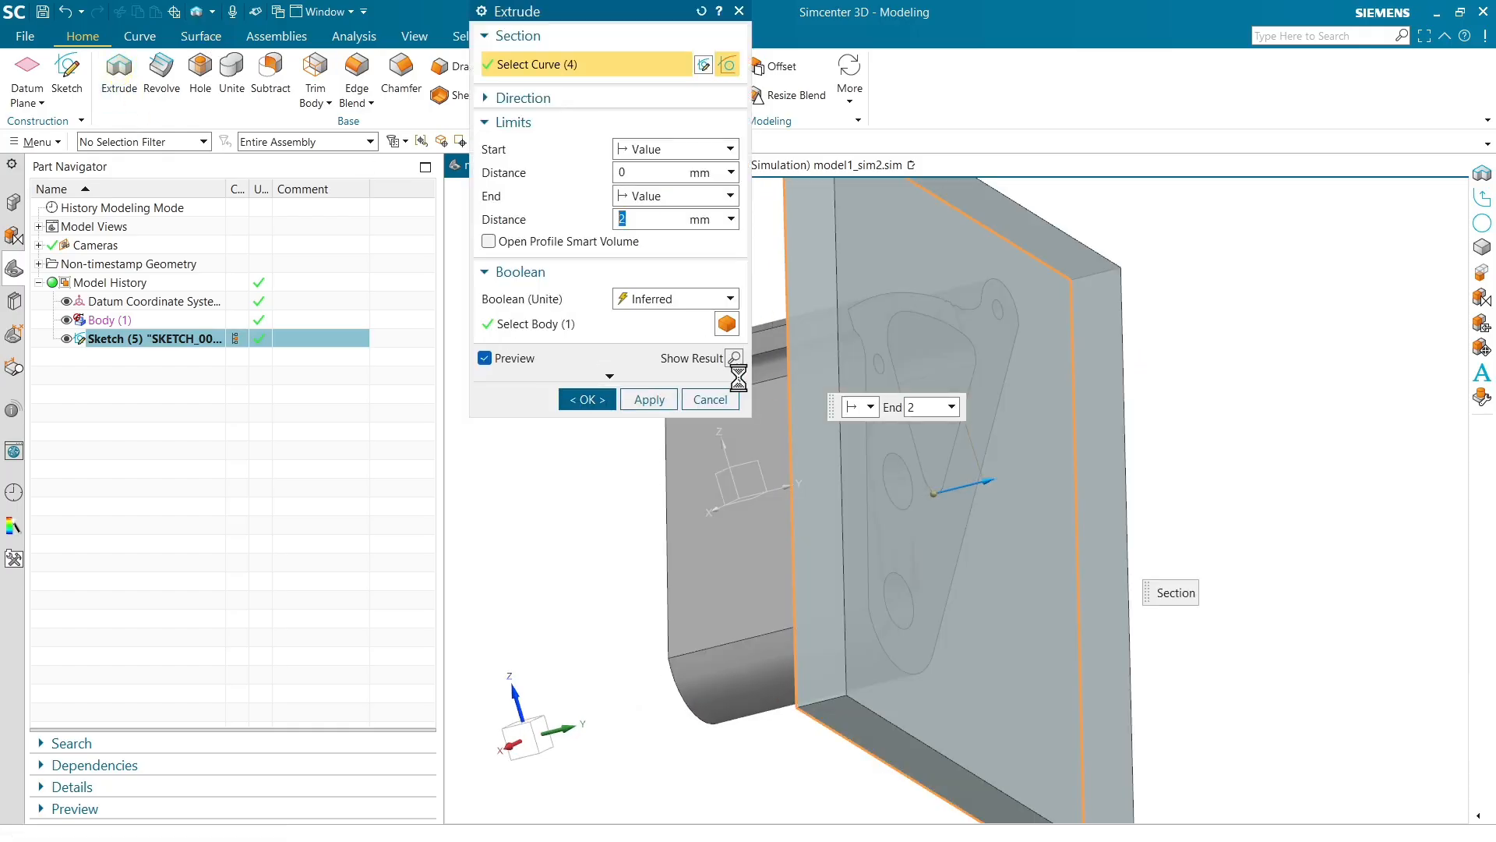
{"action": "middle_click", "coordinate": [875, 392]}
Switch to the FEM file and close the information window
{"action": "middle_click_drag", "start_coordinate": [591, 277], "coordinate": [657, 309]}
{"action": "left_click", "coordinate": [626, 166]}
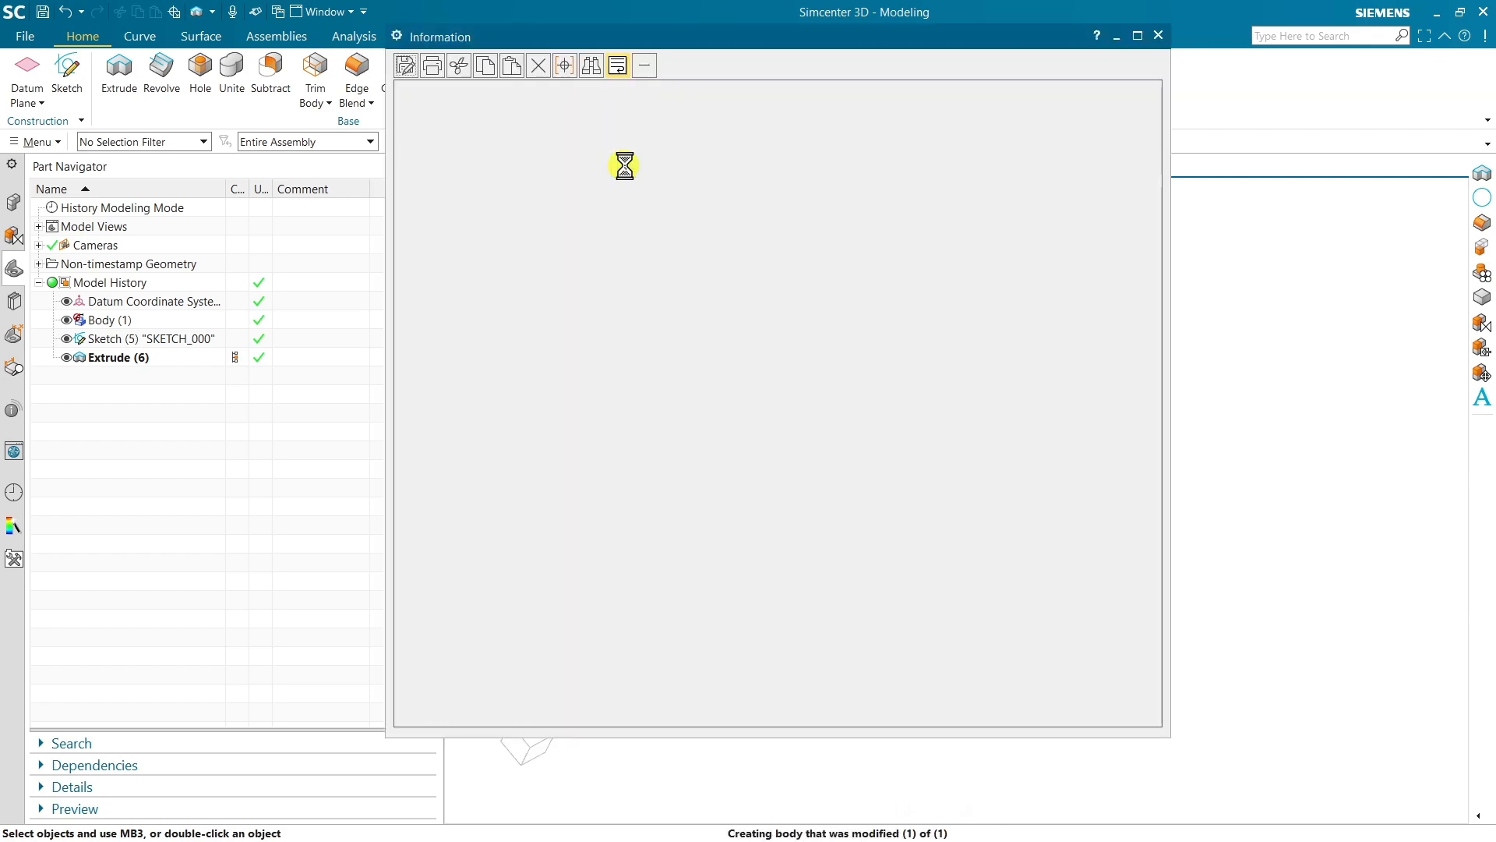
{"action": "left_click", "coordinate": [1152, 36]}
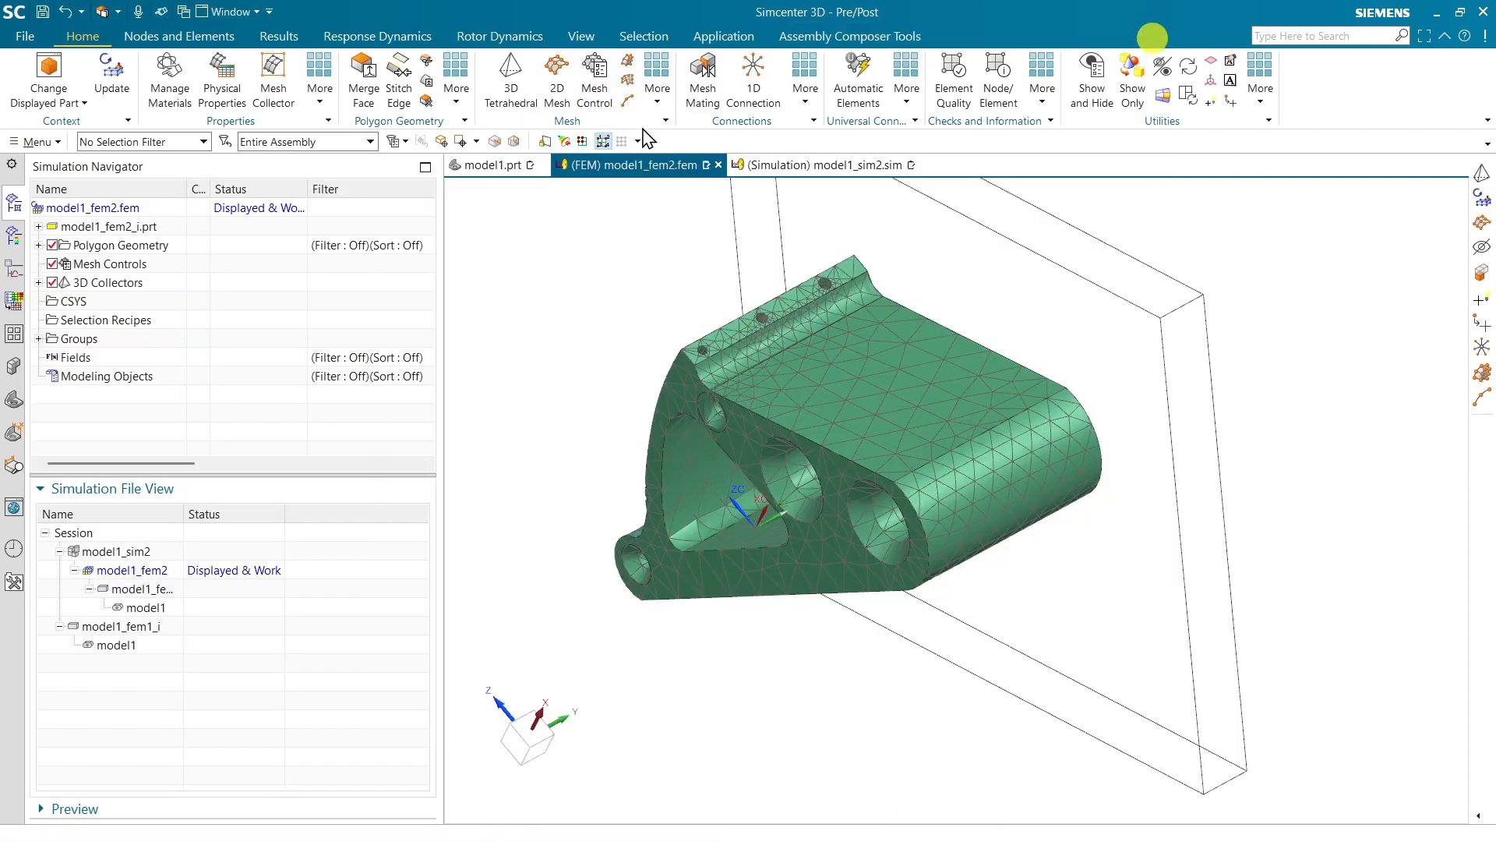
Update the FEM so its mesh follows the modified bracket geometry
{"action": "left_click", "coordinate": [111, 72]}
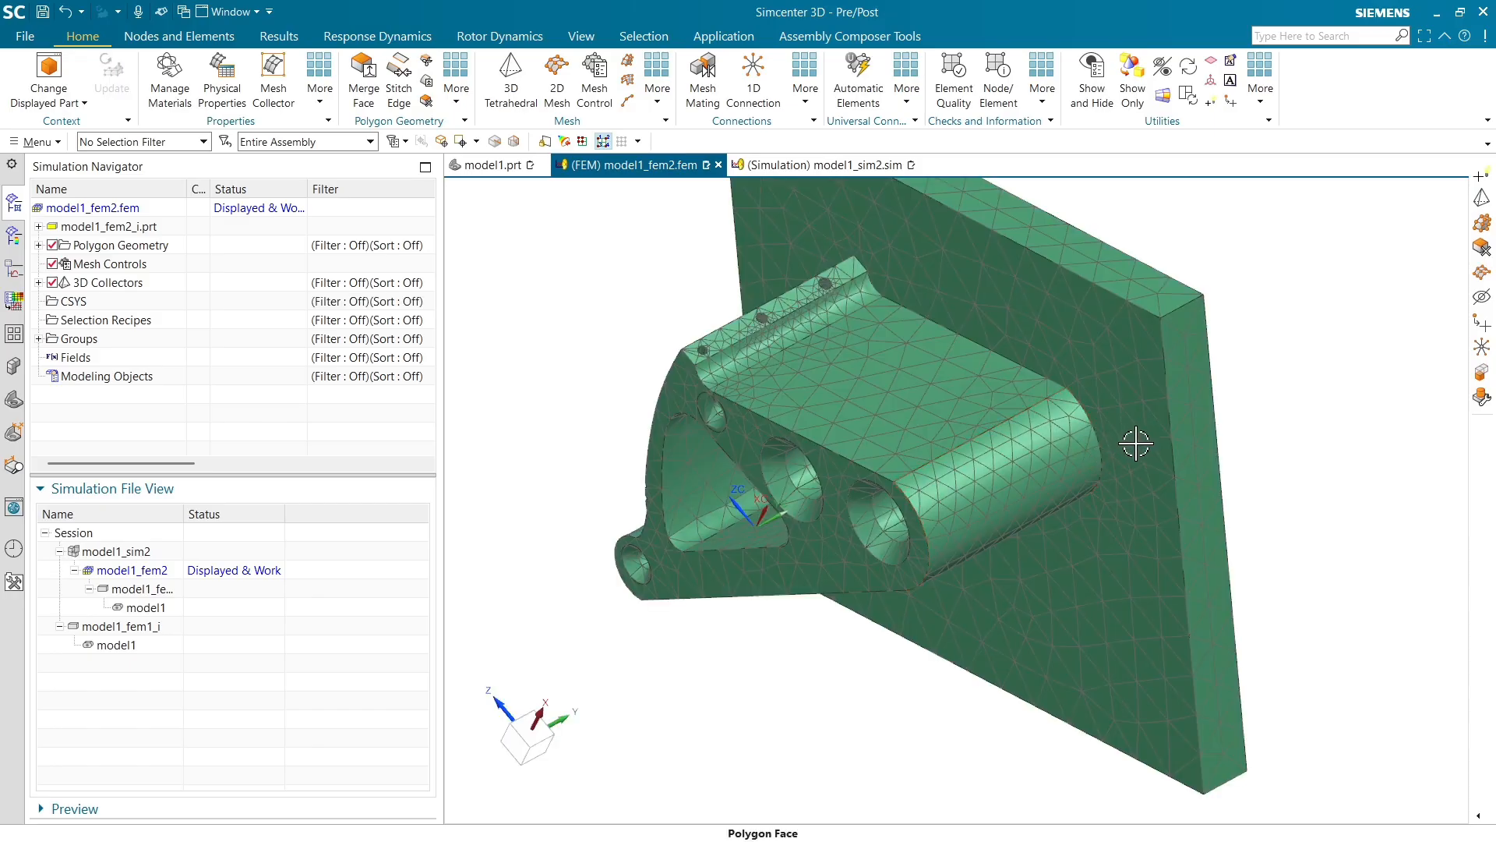
{"action": "middle_click_drag", "start_coordinate": [1135, 444], "coordinate": [1084, 458]}
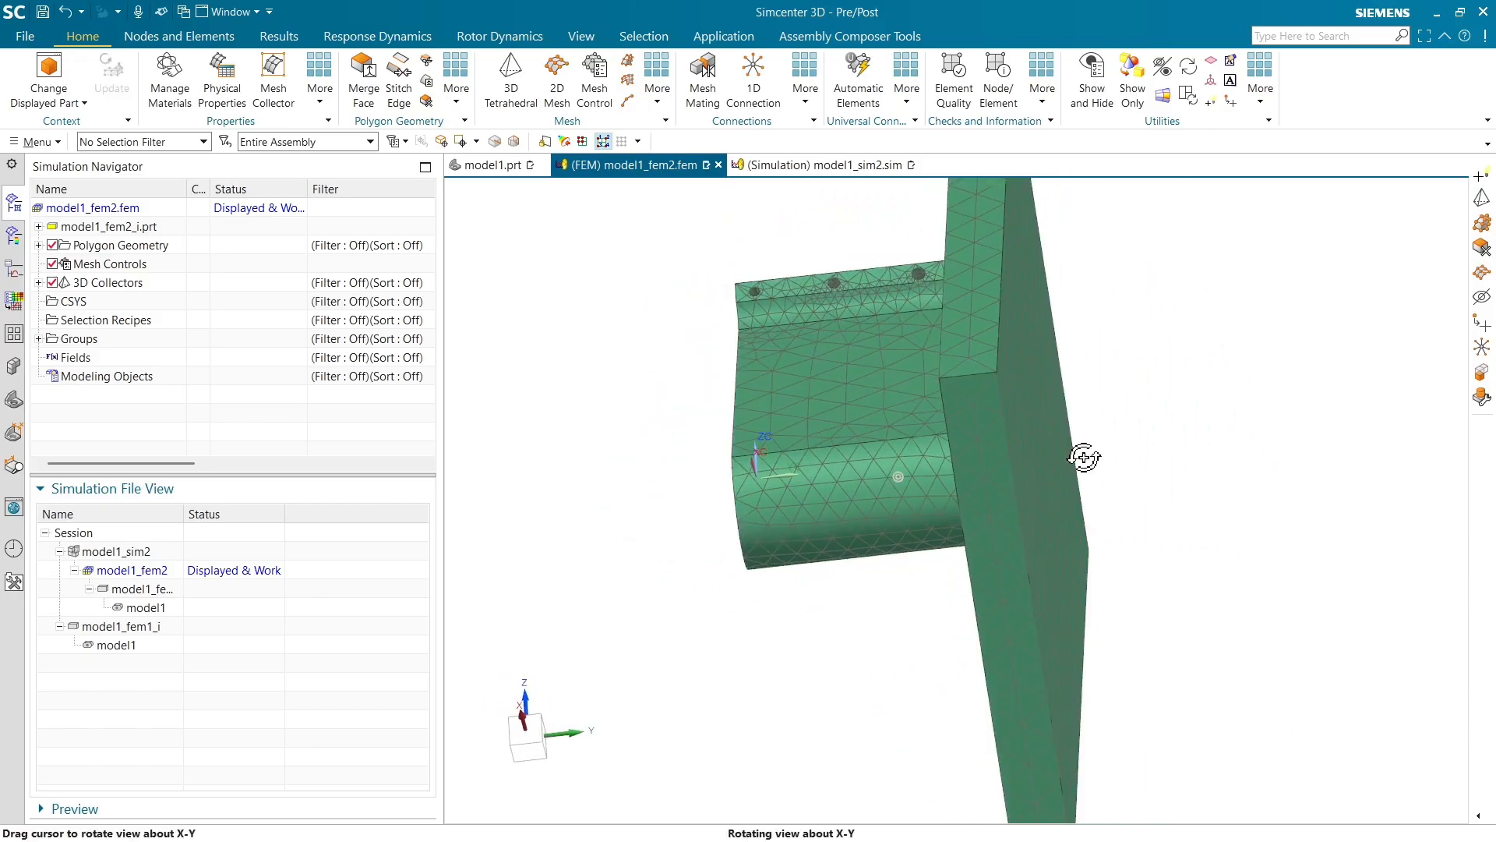
Switch to the simulation file and expand the subcase's constraints and loads in the navigator
{"action": "left_click", "coordinate": [818, 165]}
{"action": "scroll", "coordinate": [645, 343], "scroll_direction": "down", "scroll_amount": 5}
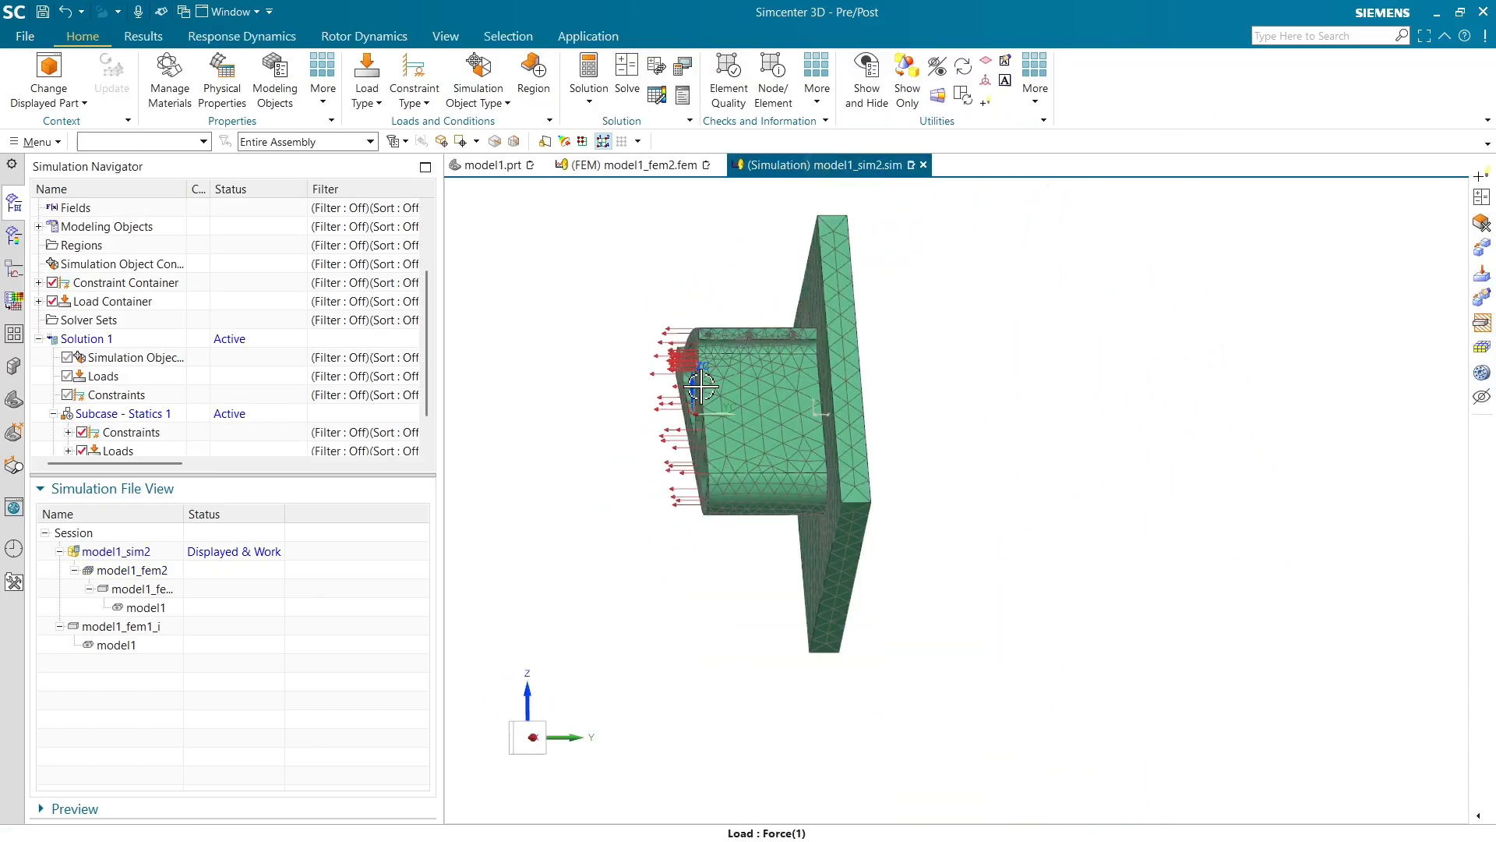
{"action": "middle_click_drag", "start_coordinate": [645, 343], "coordinate": [707, 494]}
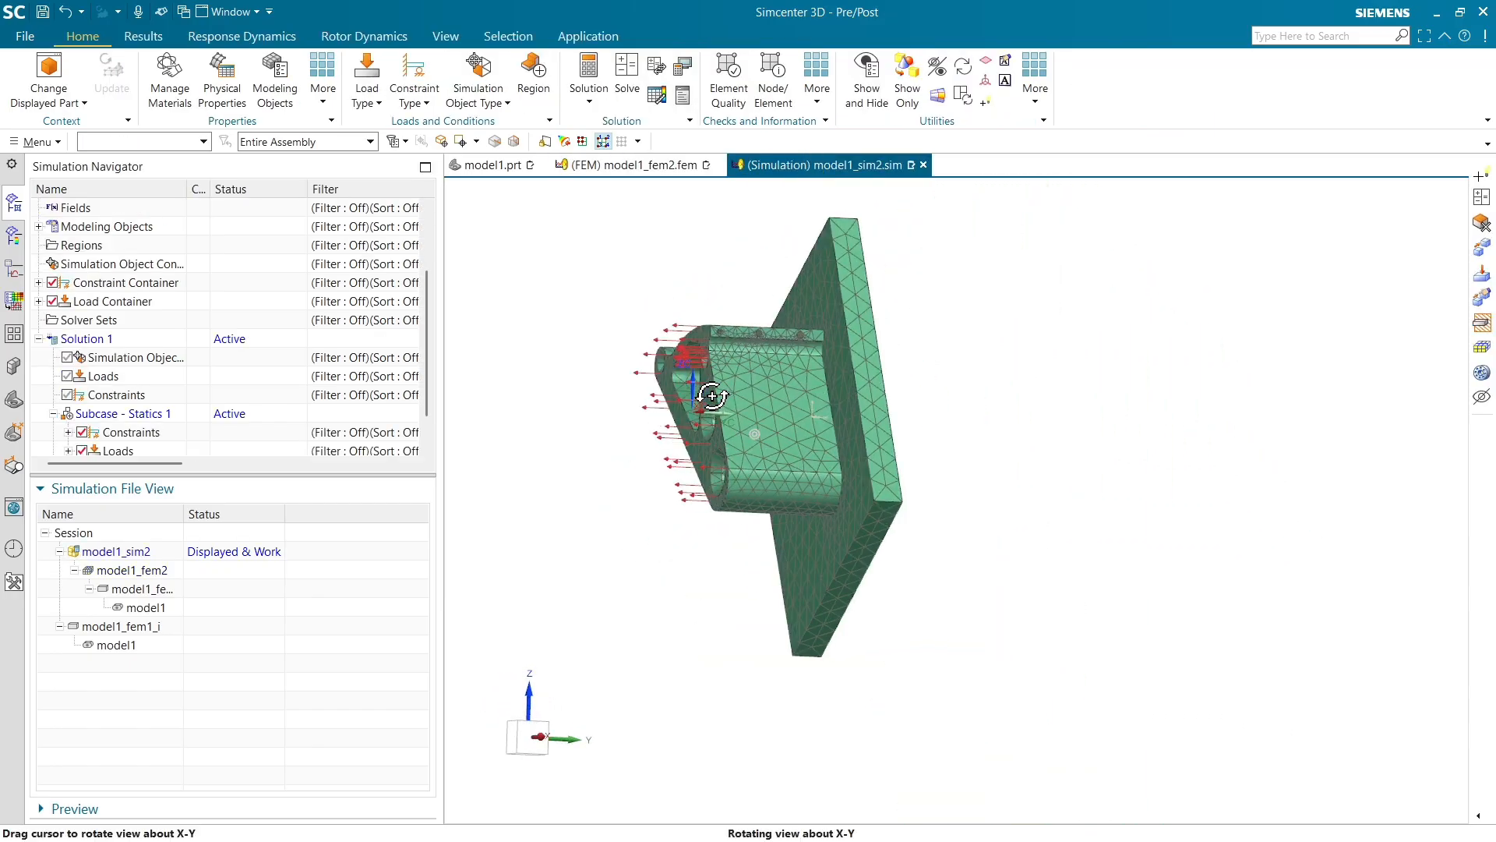
{"action": "left_click", "coordinate": [37, 489]}
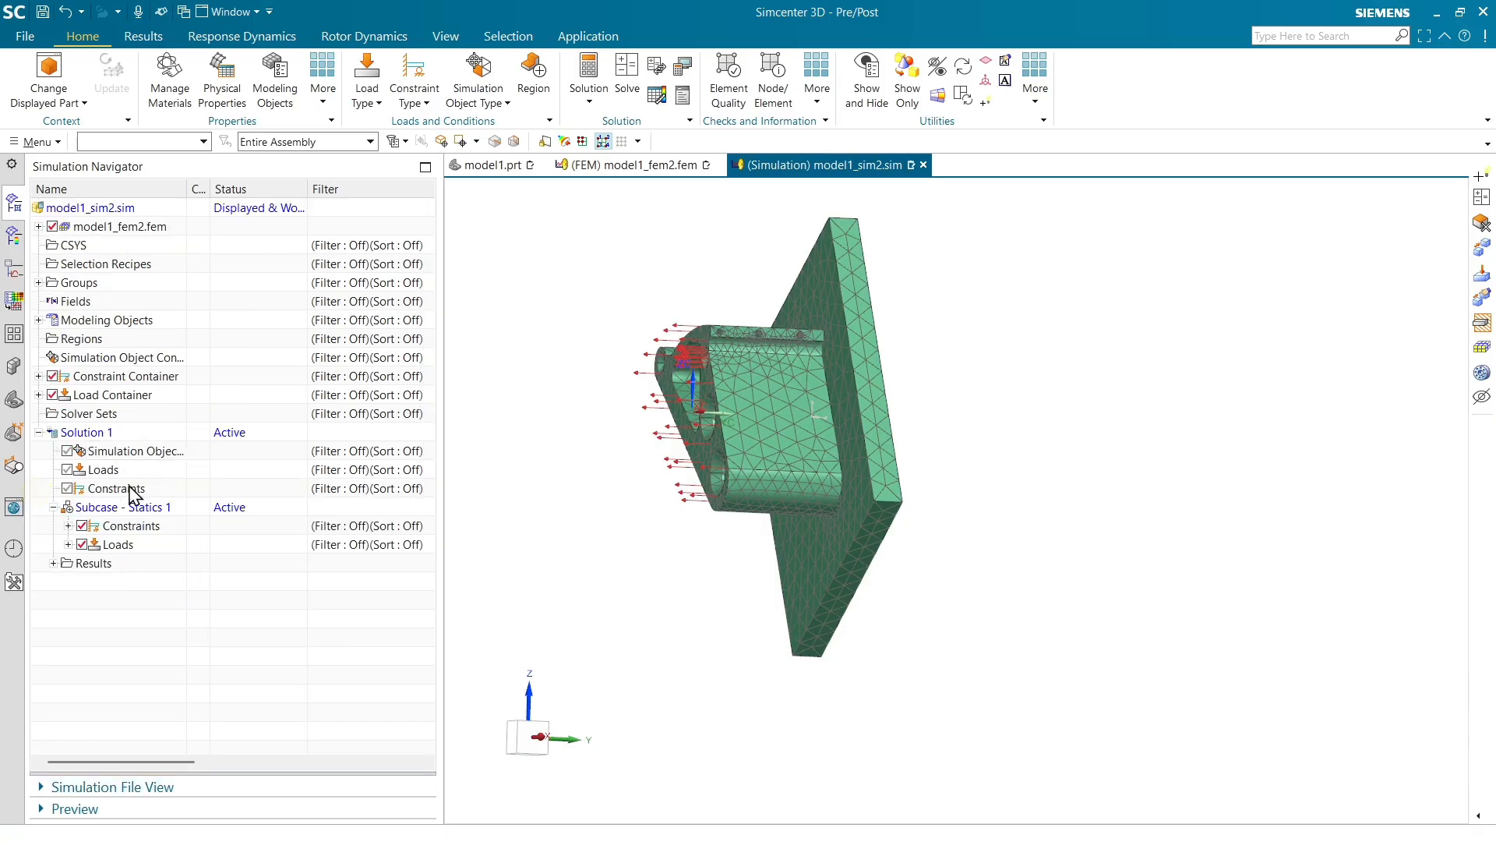
{"action": "left_click", "coordinate": [69, 526]}
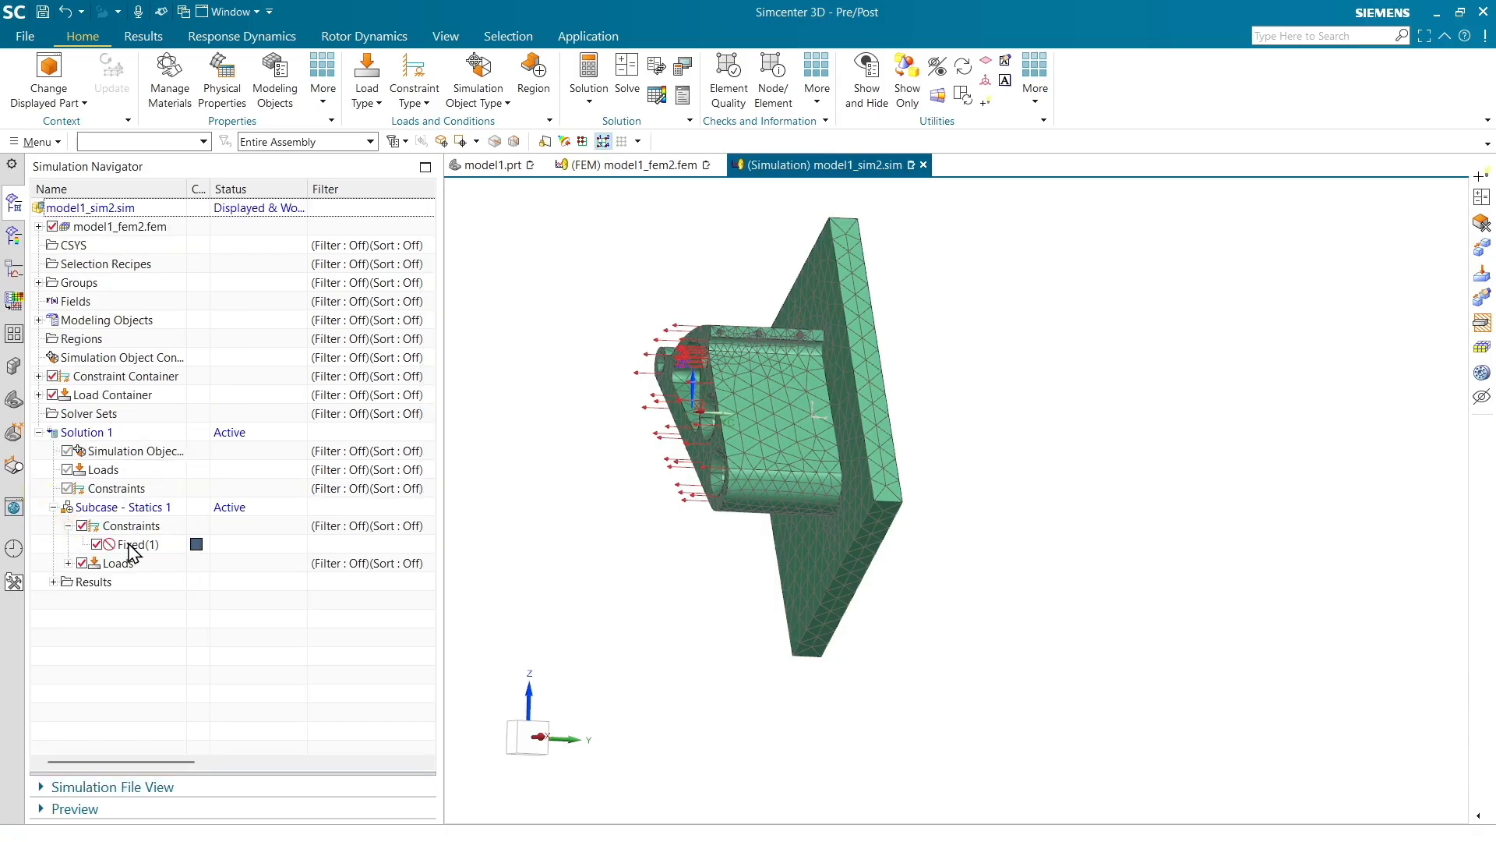
{"action": "left_click", "coordinate": [69, 564]}
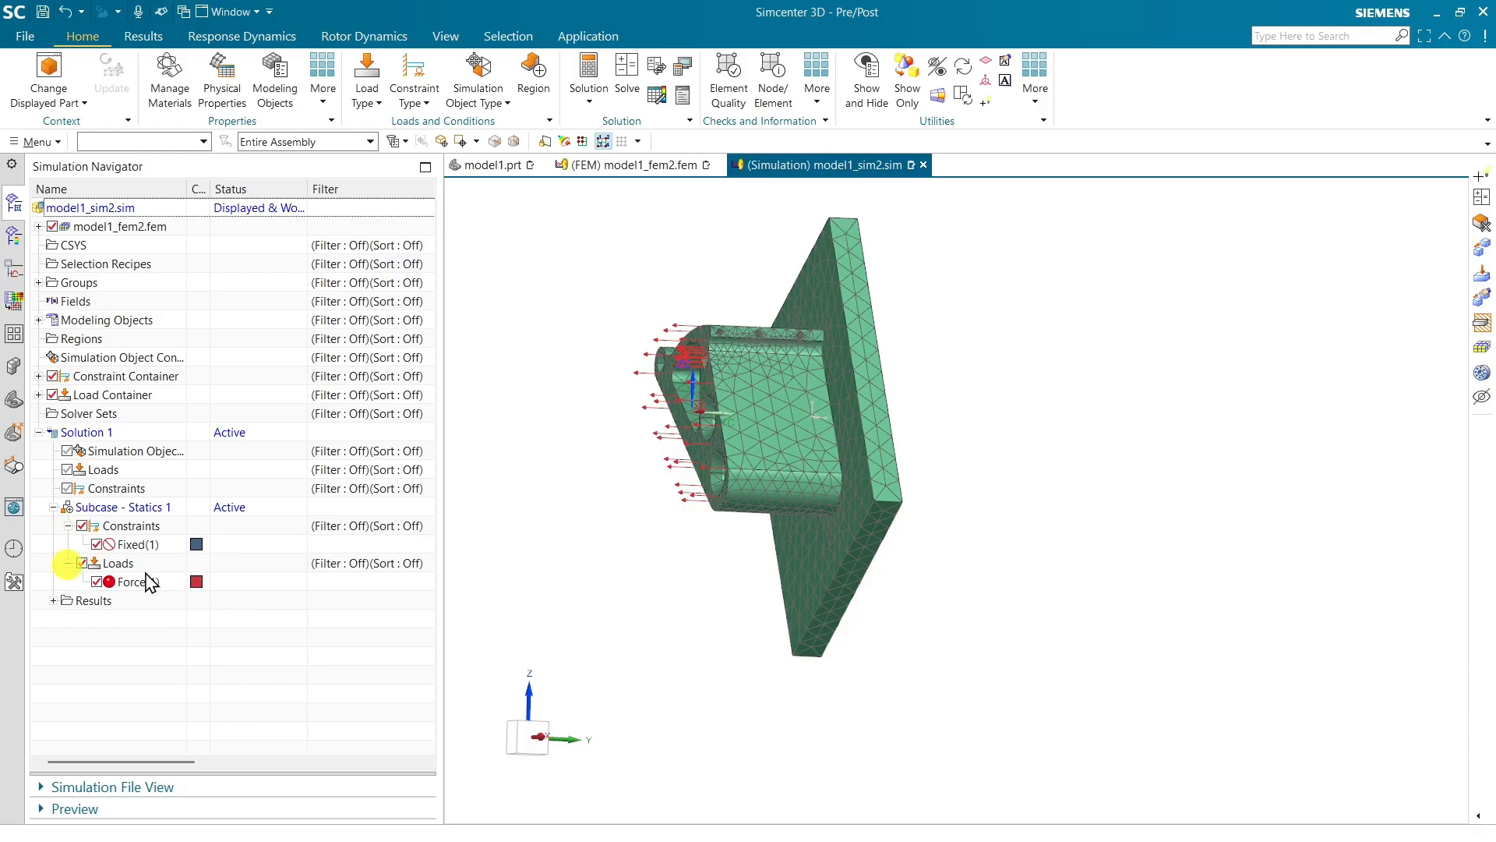
{"action": "scroll", "coordinate": [736, 411], "scroll_direction": "up", "scroll_amount": 3}
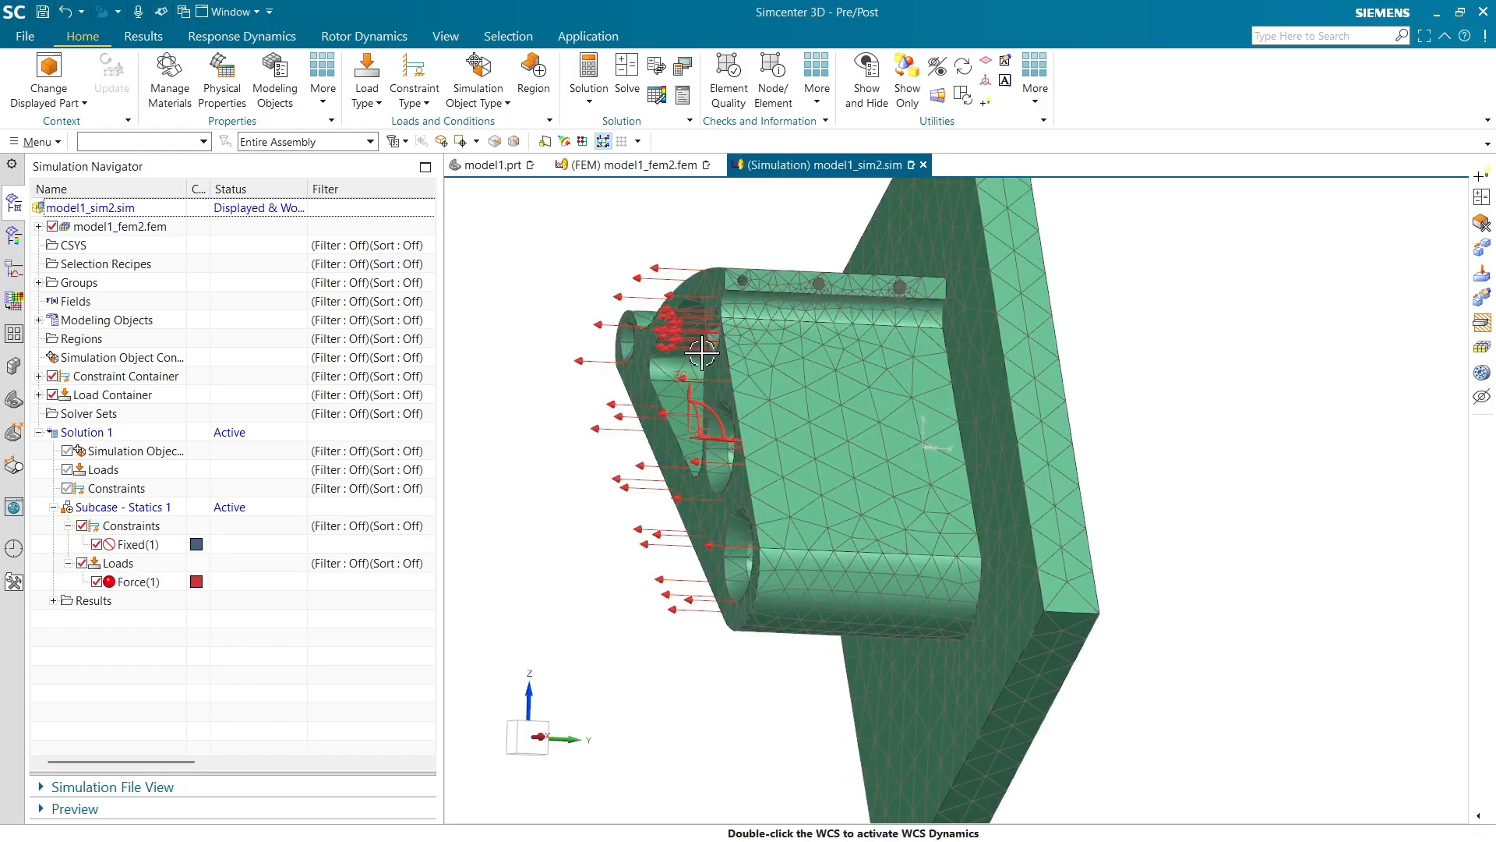
Edit the Fixed(1) constraint and reselect the back face of the new plate as its constrained object
{"action": "left_click", "coordinate": [134, 545]}
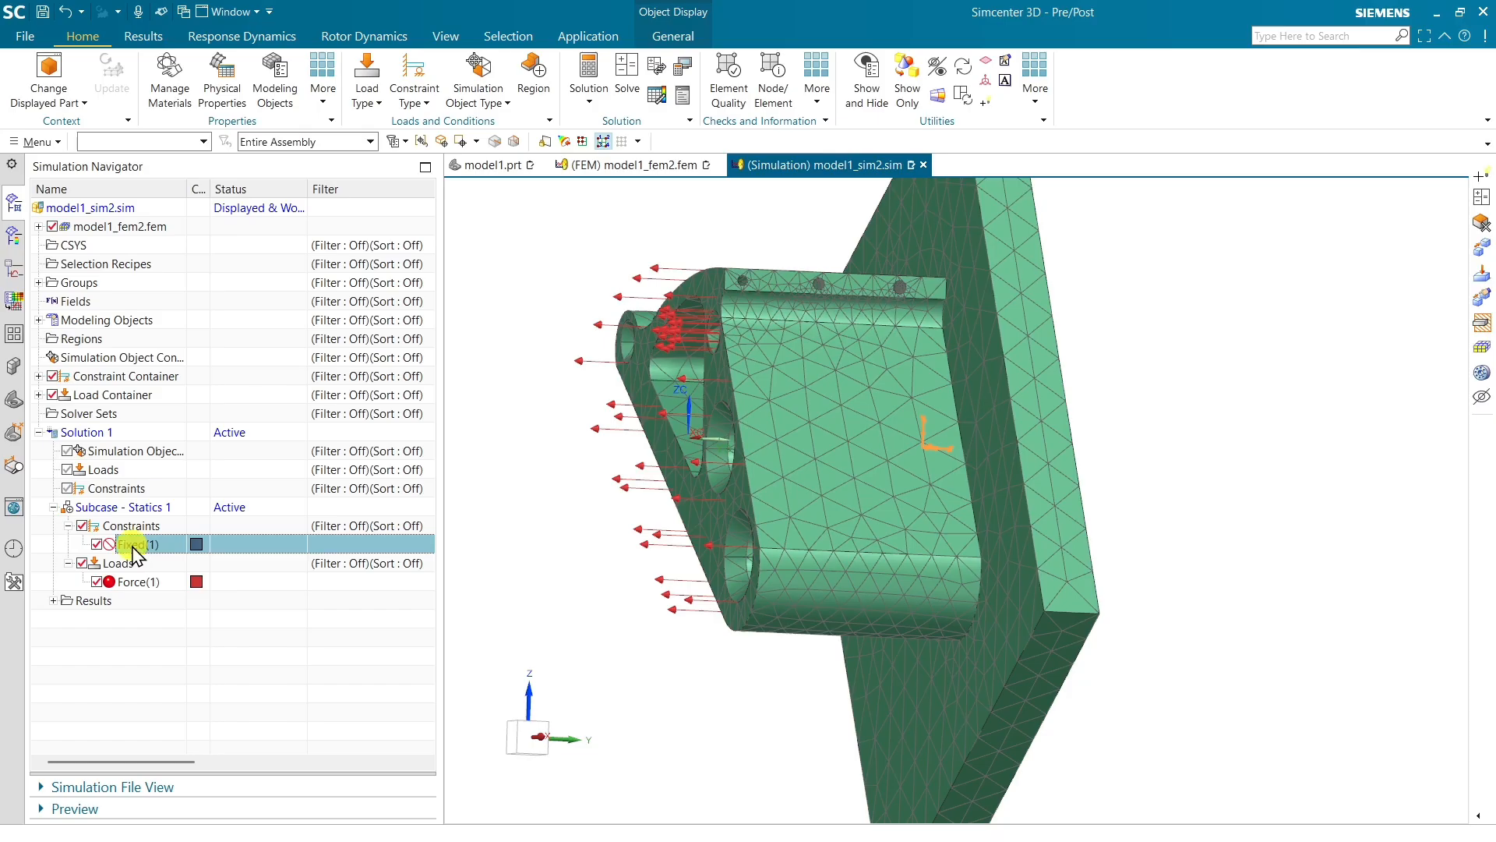
{"action": "double_click", "coordinate": [134, 544]}
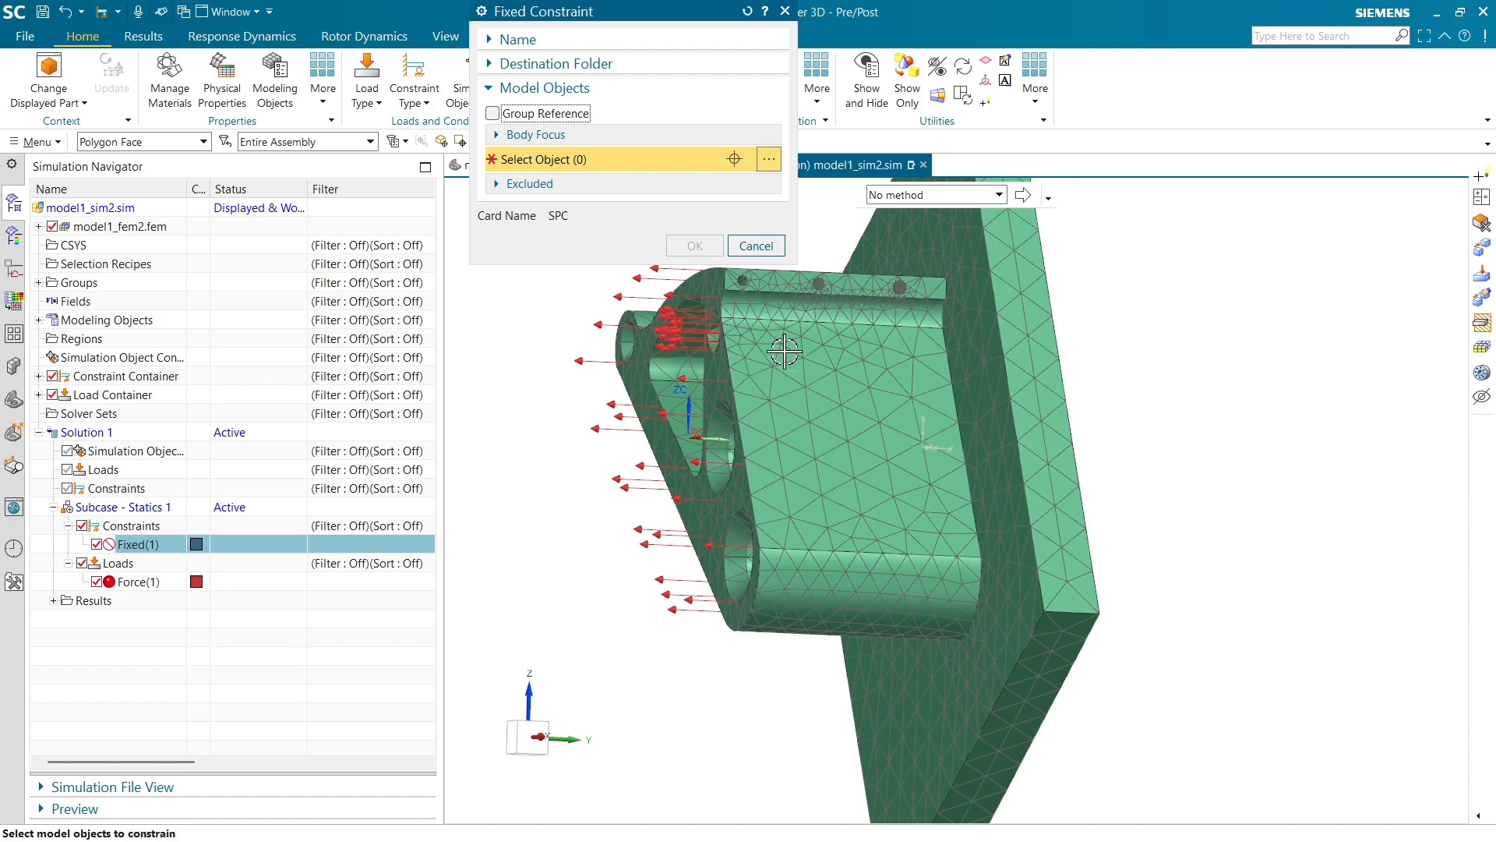
{"action": "middle_click_drag", "start_coordinate": [1071, 440], "coordinate": [847, 414]}
{"action": "left_click", "coordinate": [843, 414]}
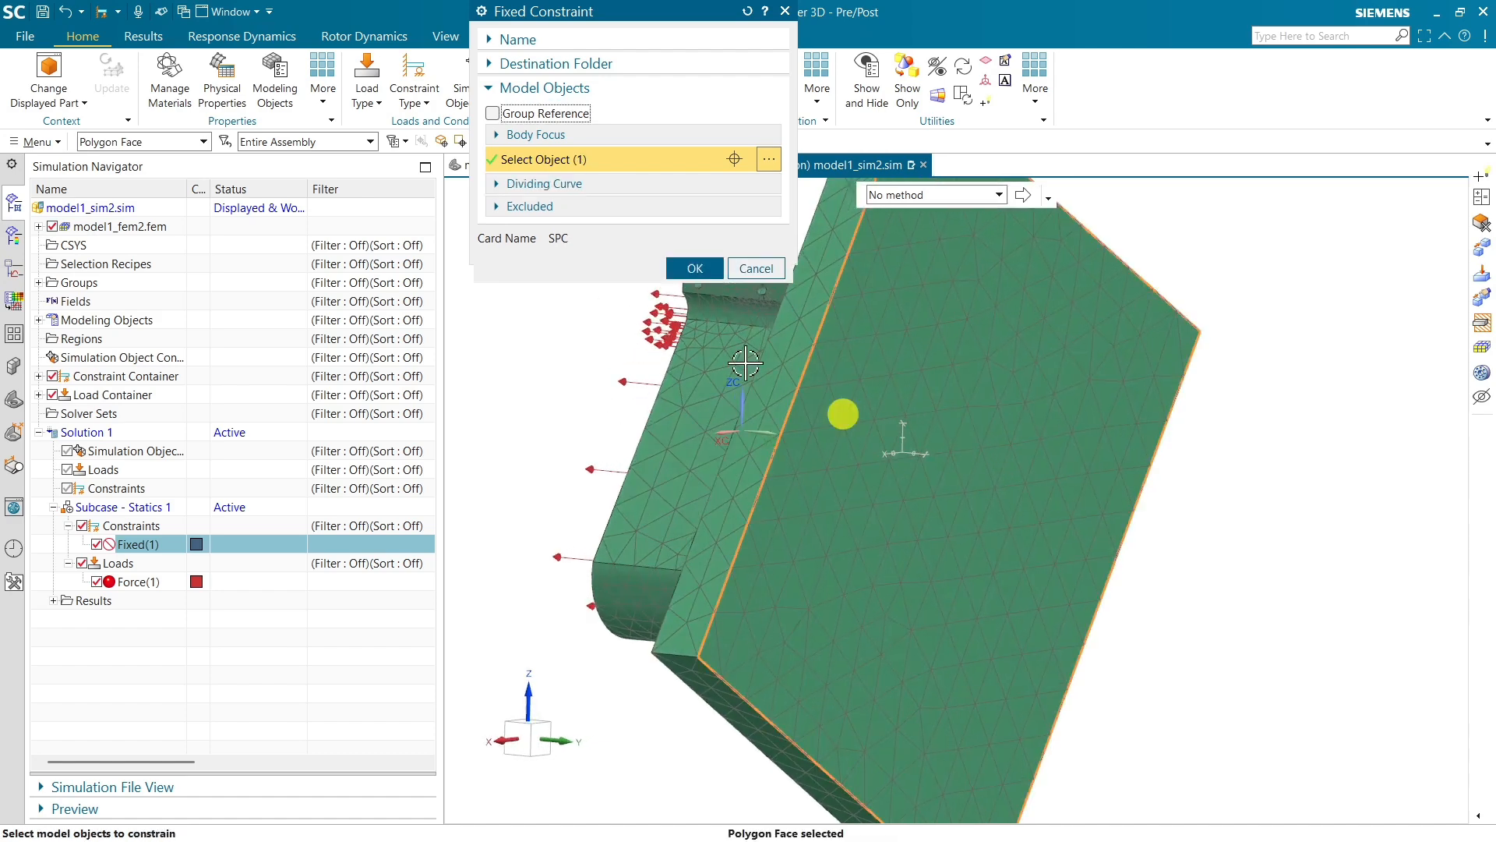
{"action": "left_click", "coordinate": [692, 271]}
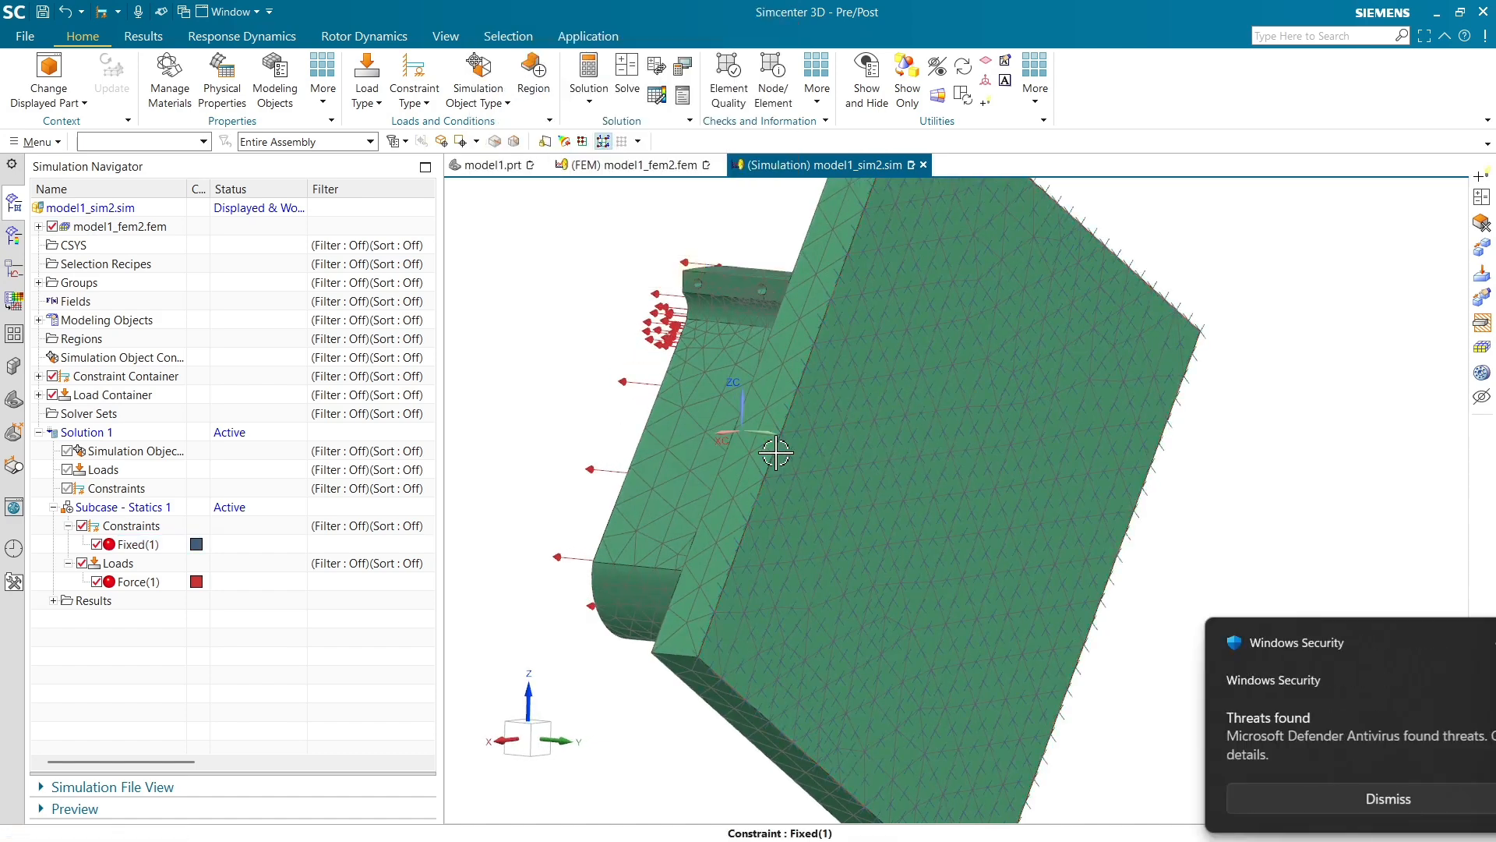
Orbit and zoom around the updated model to inspect the constraint and the force arrows
{"action": "middle_click_drag", "start_coordinate": [809, 454], "coordinate": [831, 454]}
{"action": "left_click", "coordinate": [1454, 642]}
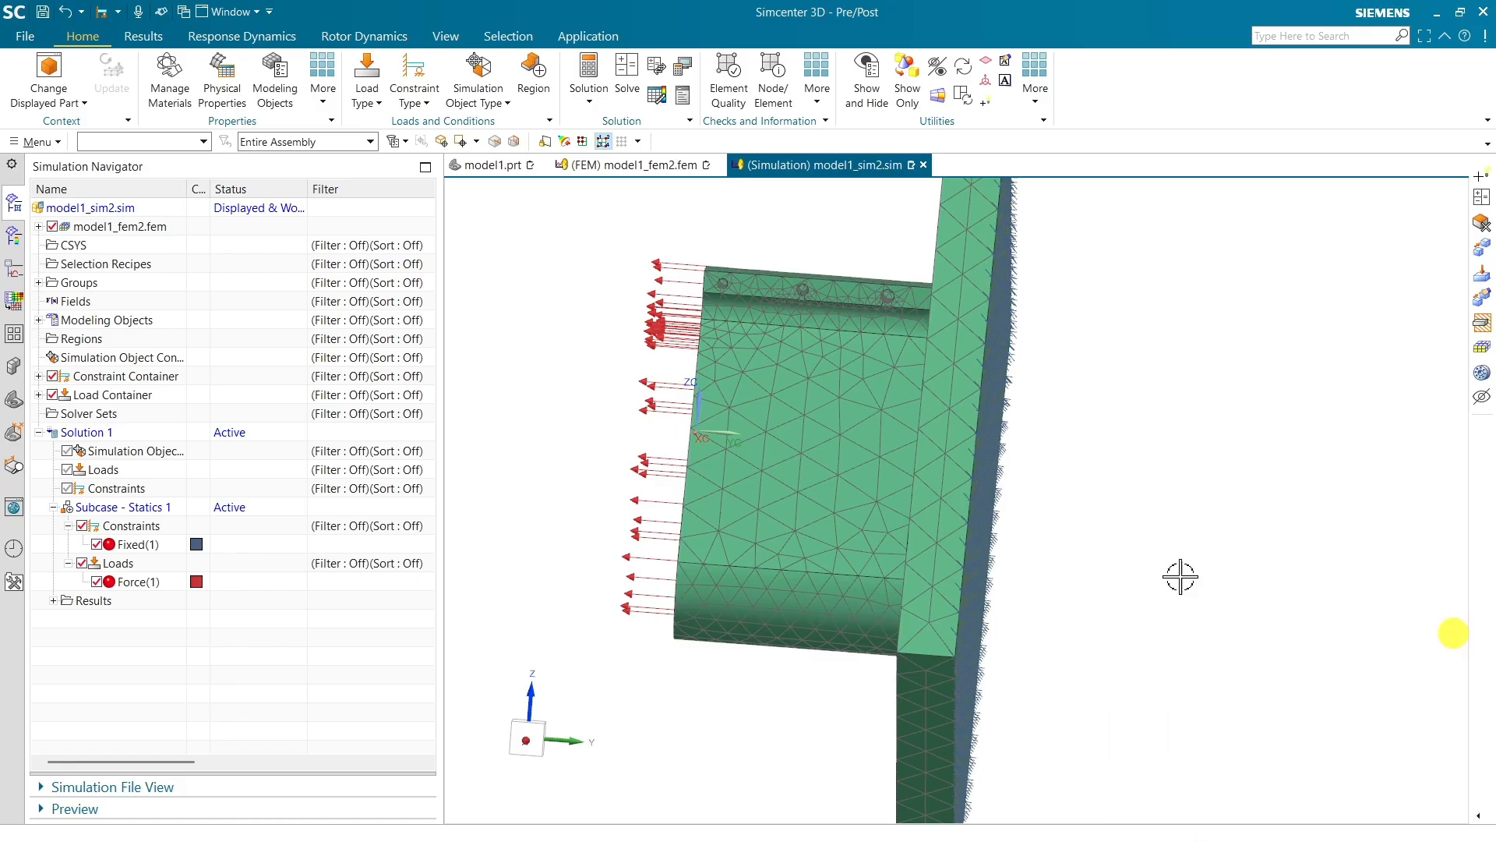
{"action": "middle_click_drag", "start_coordinate": [946, 405], "coordinate": [984, 405]}
{"action": "scroll", "coordinate": [908, 428], "scroll_direction": "up", "scroll_amount": 5}
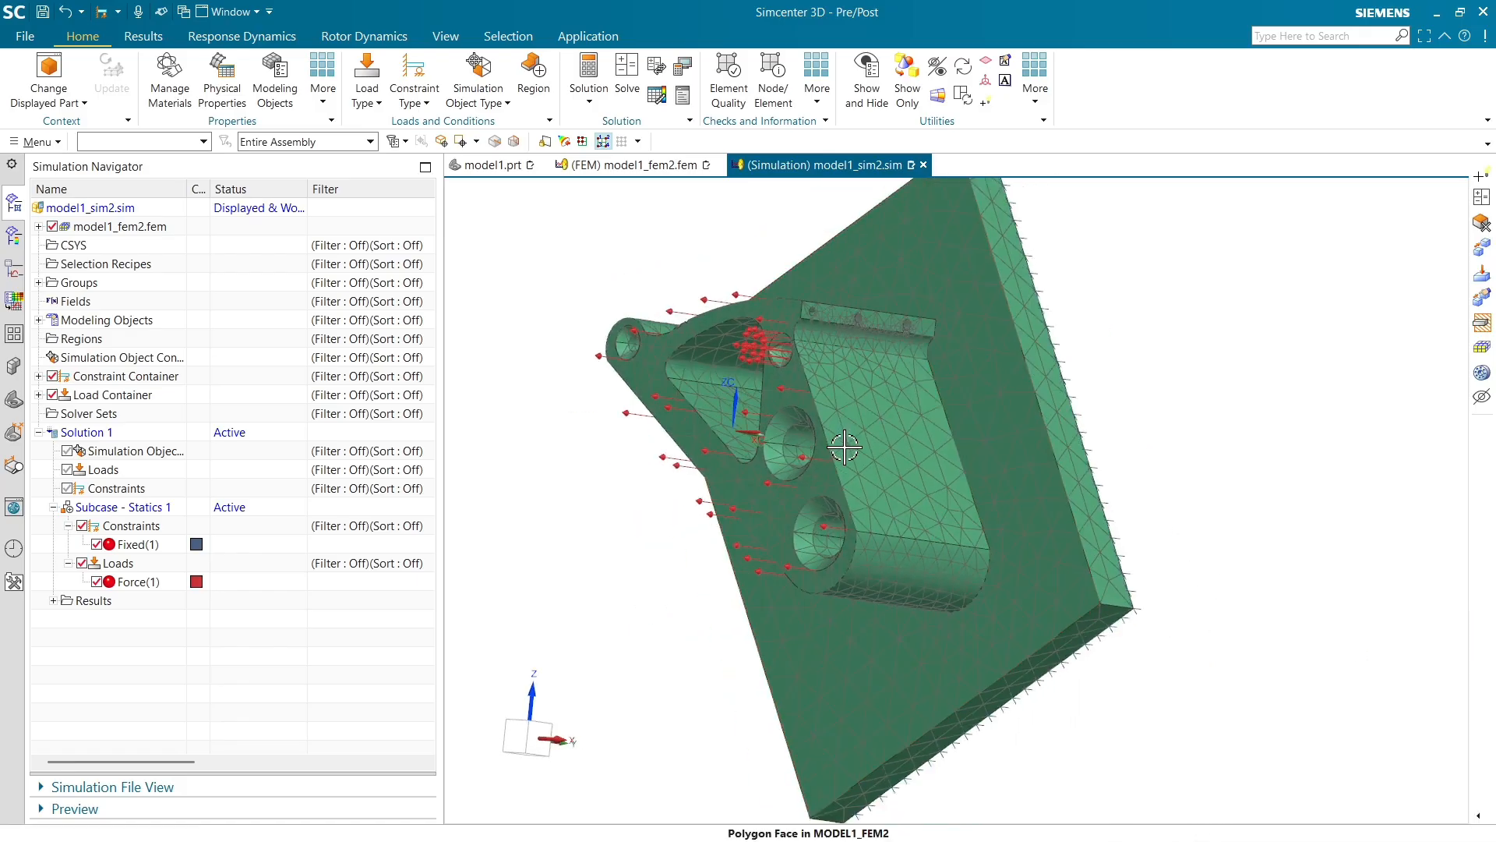
{"action": "middle_click_drag", "start_coordinate": [910, 441], "coordinate": [958, 445]}
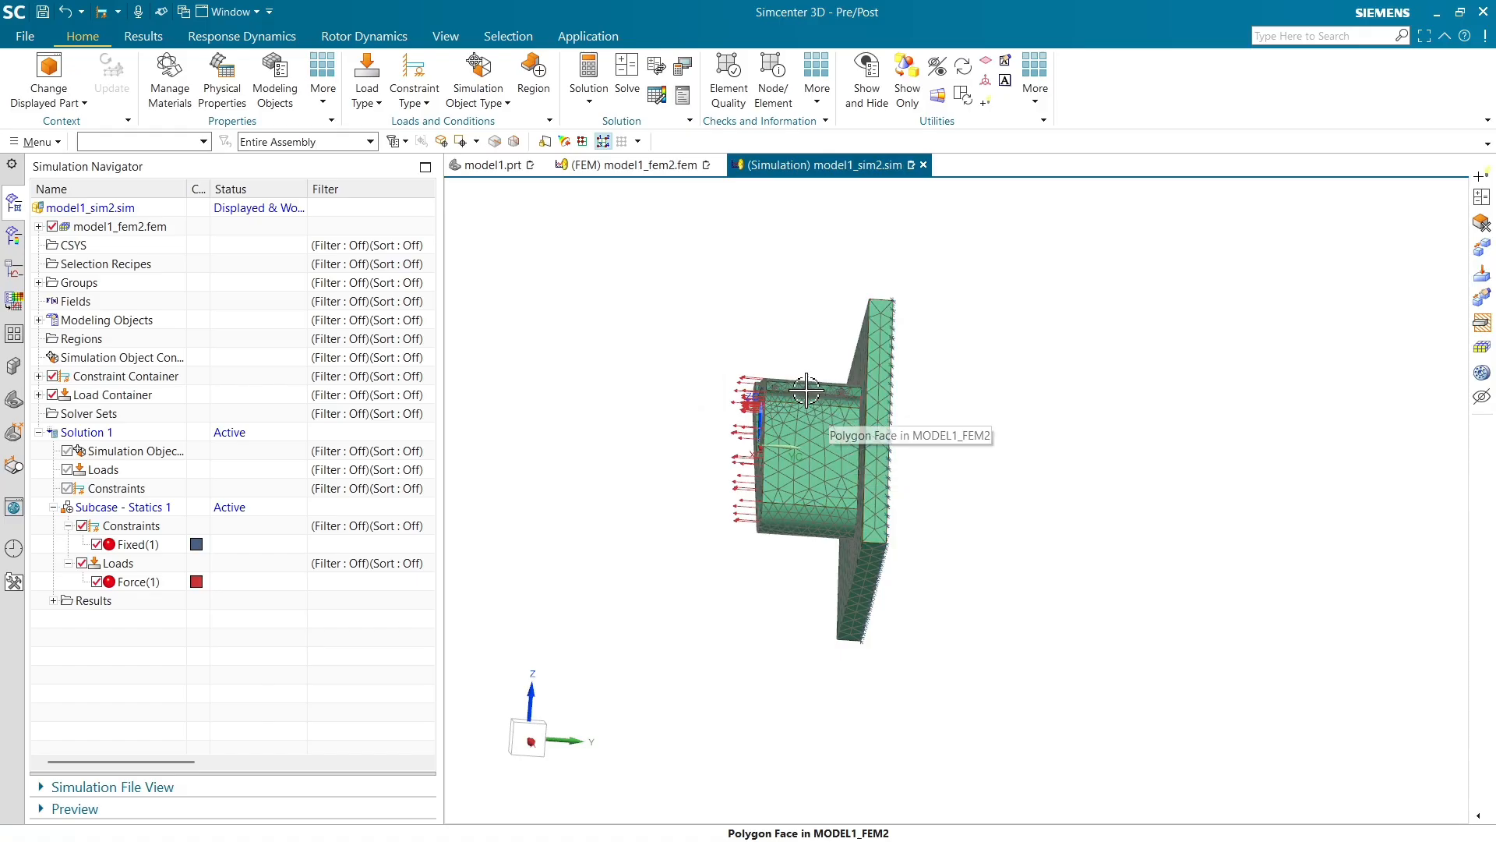
{"action": "middle_click_drag", "start_coordinate": [808, 337], "coordinate": [885, 401]}
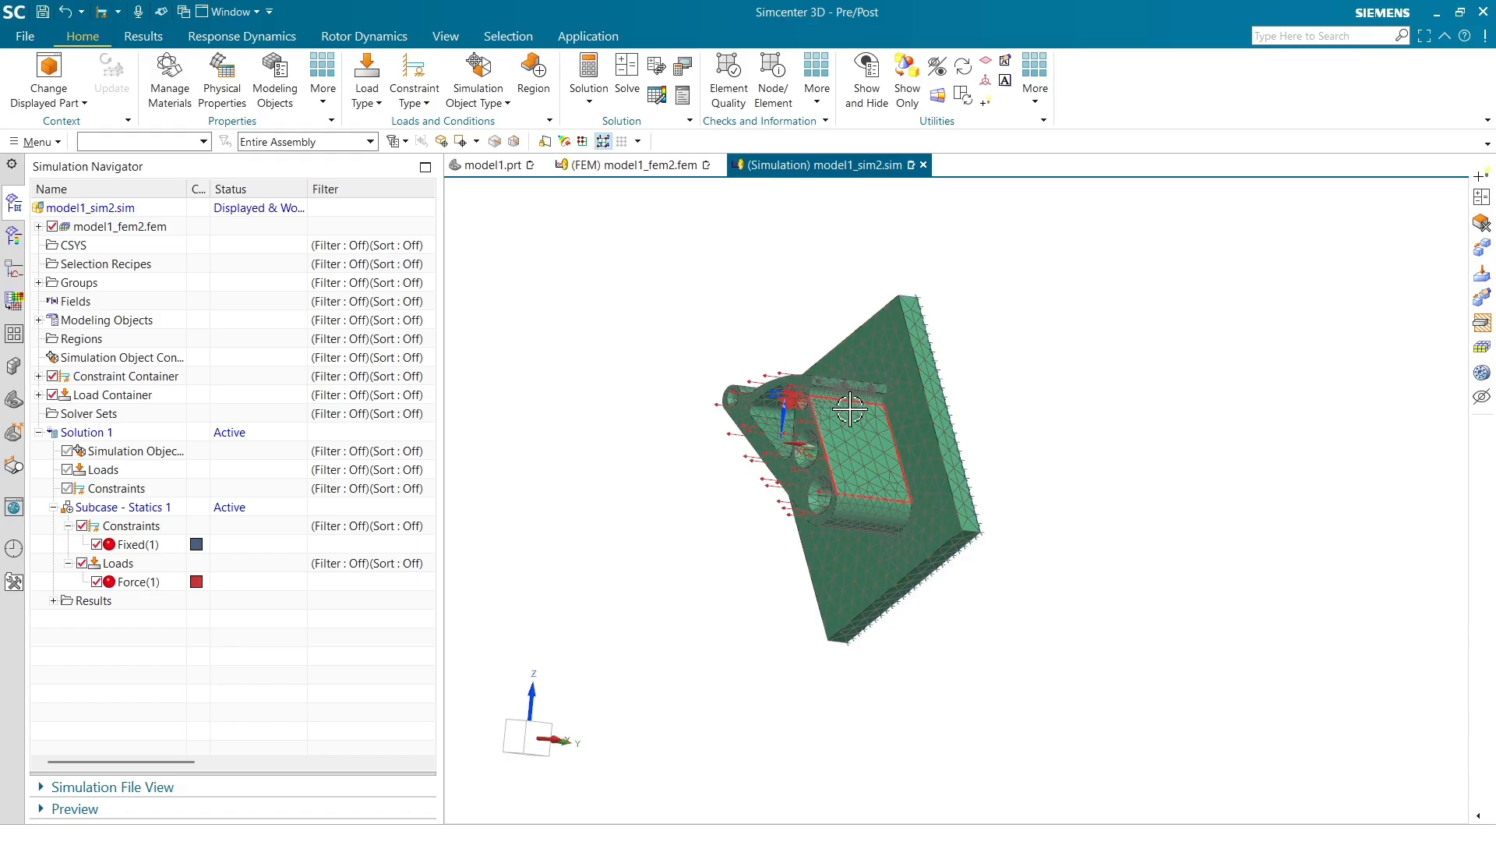
{"action": "scroll", "coordinate": [849, 409], "scroll_direction": "up", "scroll_amount": 2}
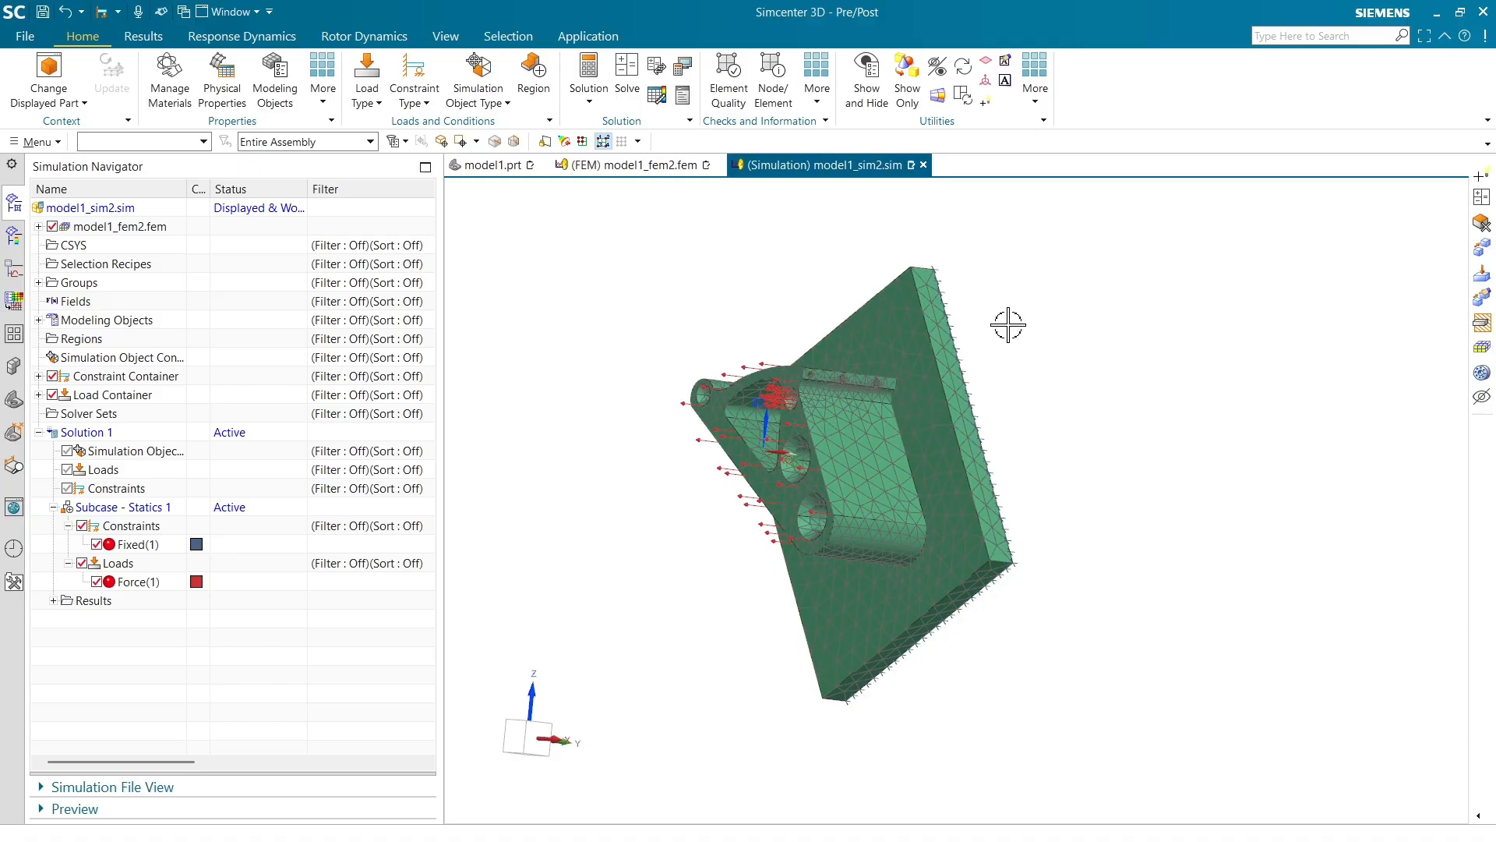
Switch to the infographic comparing manual selection with selection recipes
{"action": "key", "text": "alt+Tab"}
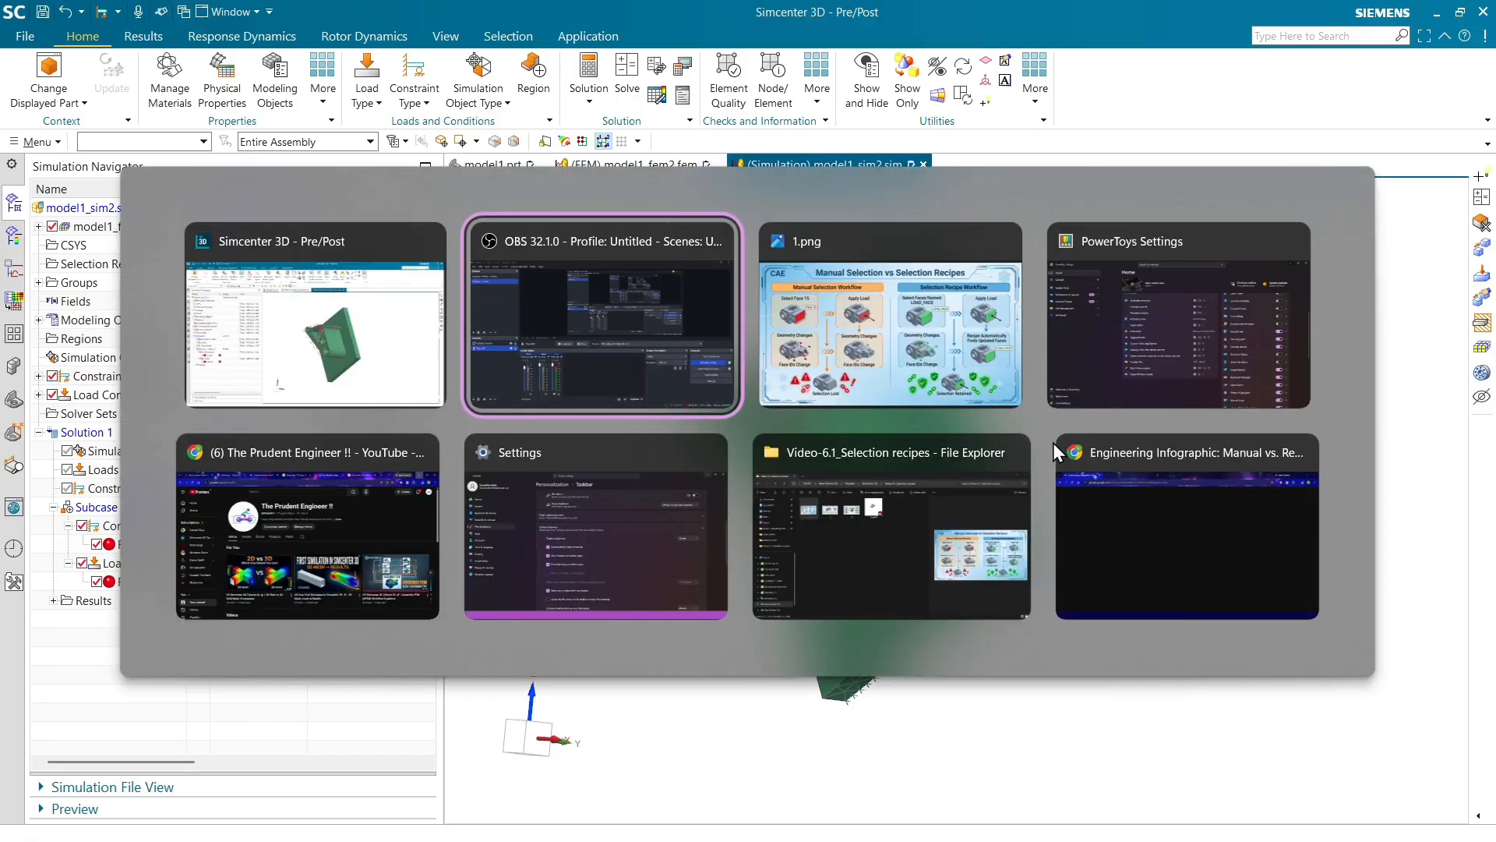
{"action": "left_click", "coordinate": [1054, 443]}
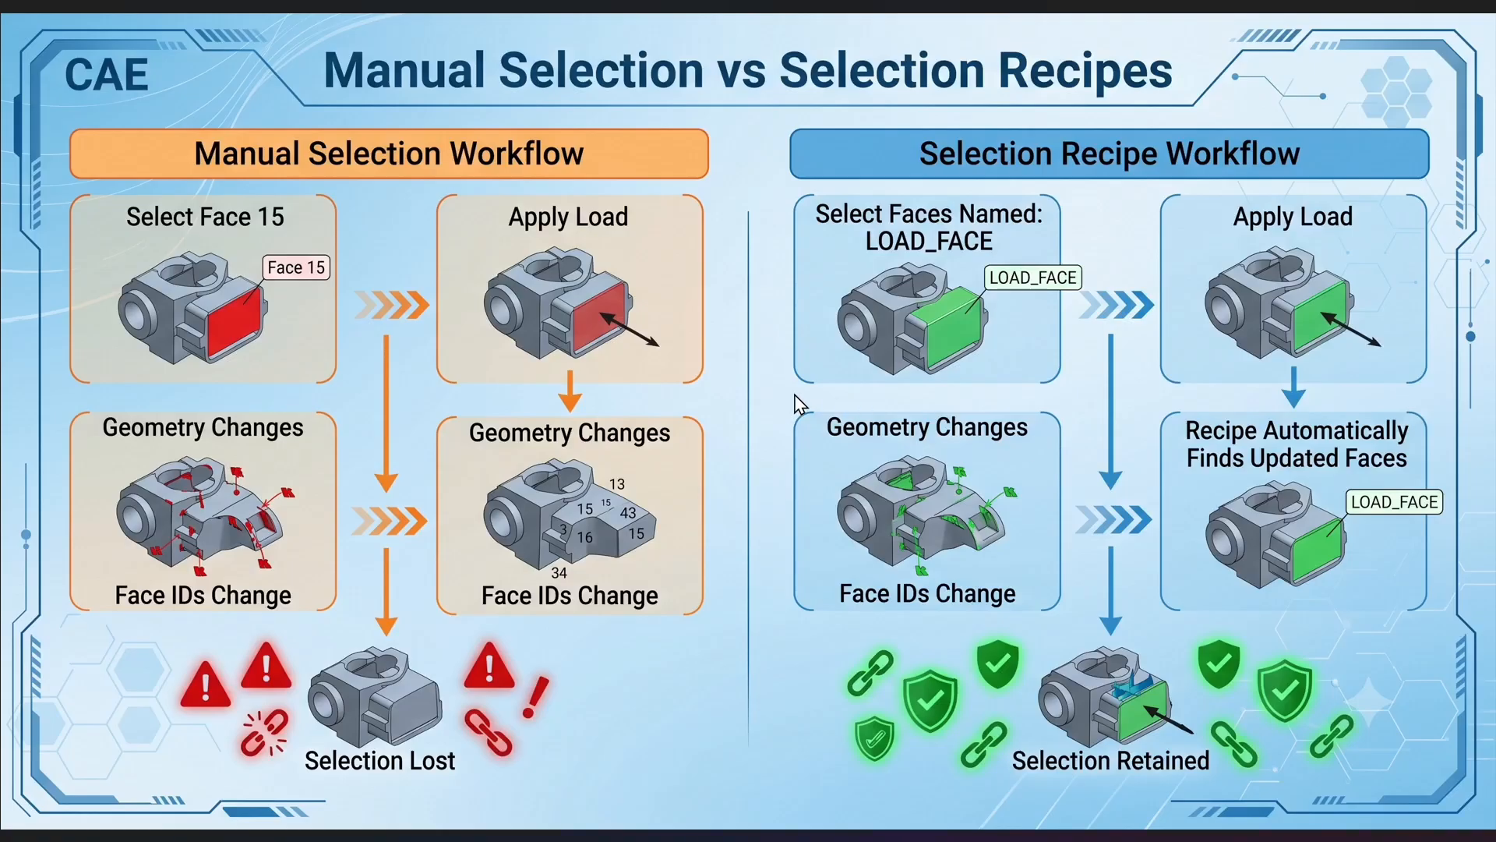
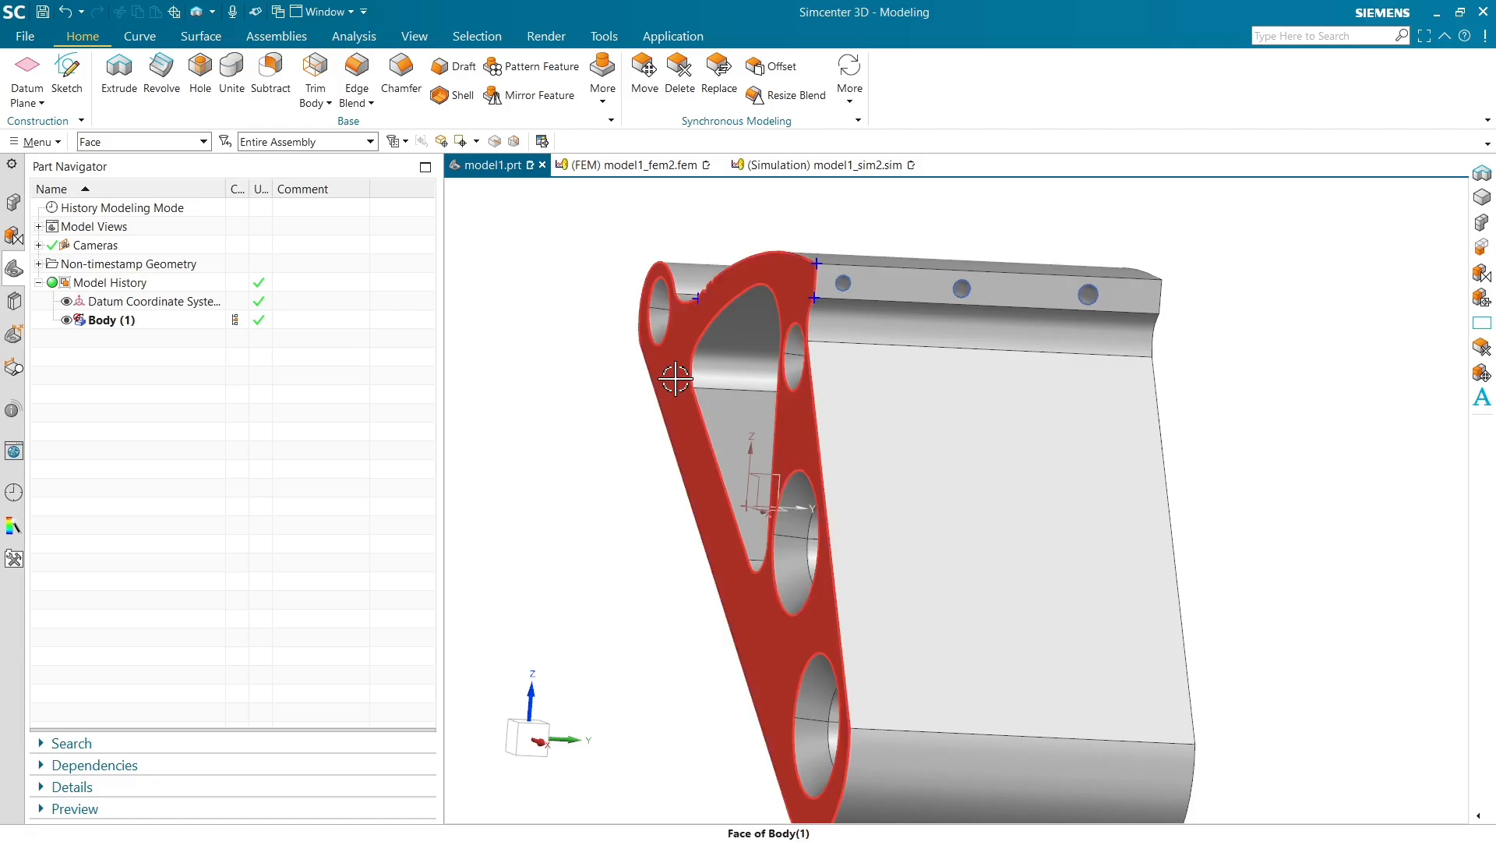
Open the properties of the bracket's outer side plate face
{"action": "left_click", "coordinate": [669, 374]}
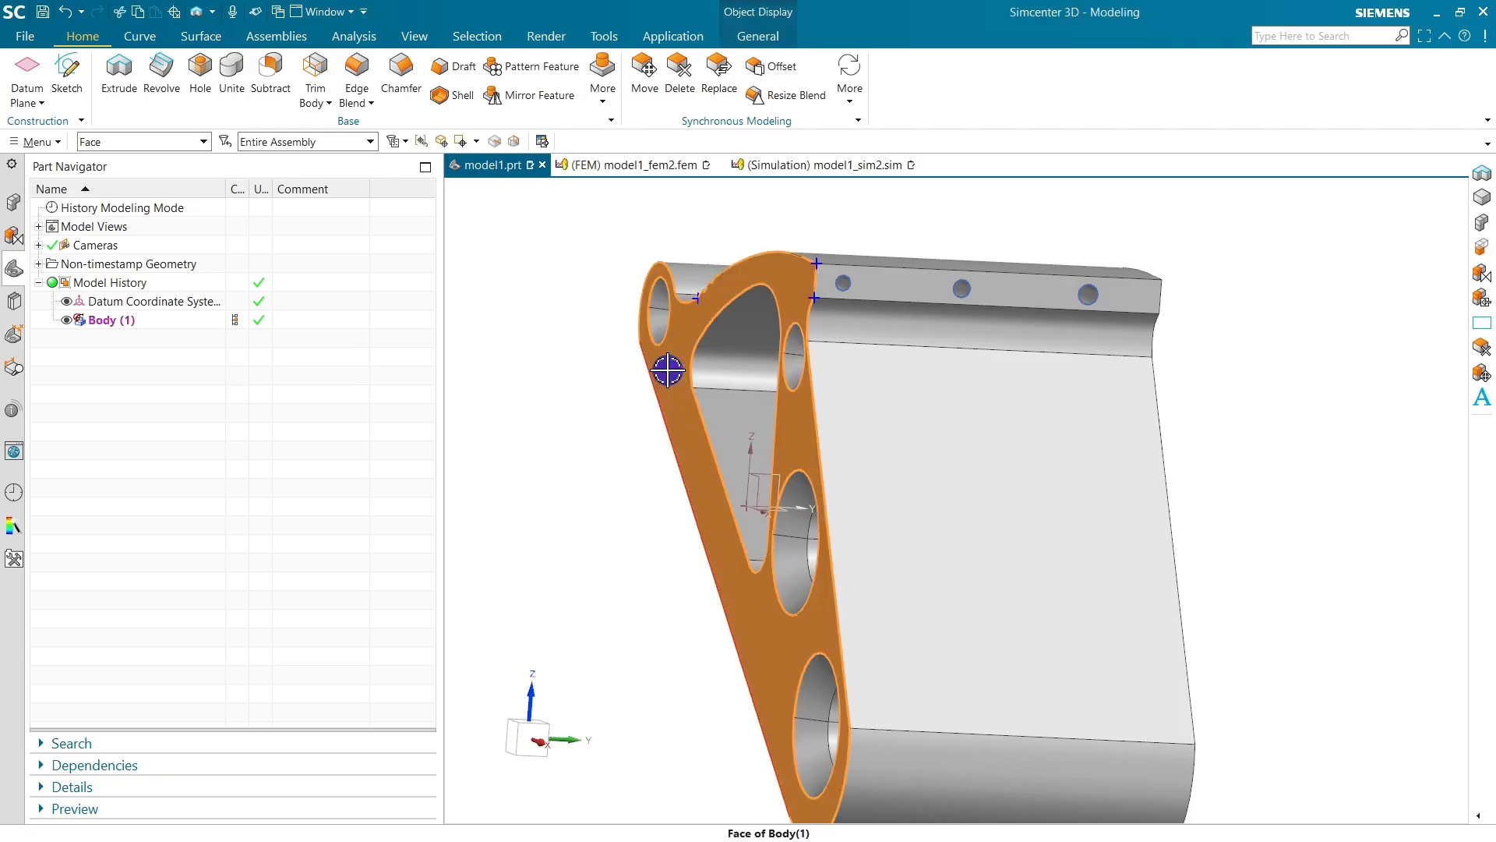
{"action": "right_click", "coordinate": [668, 371]}
{"action": "left_click", "coordinate": [712, 515]}
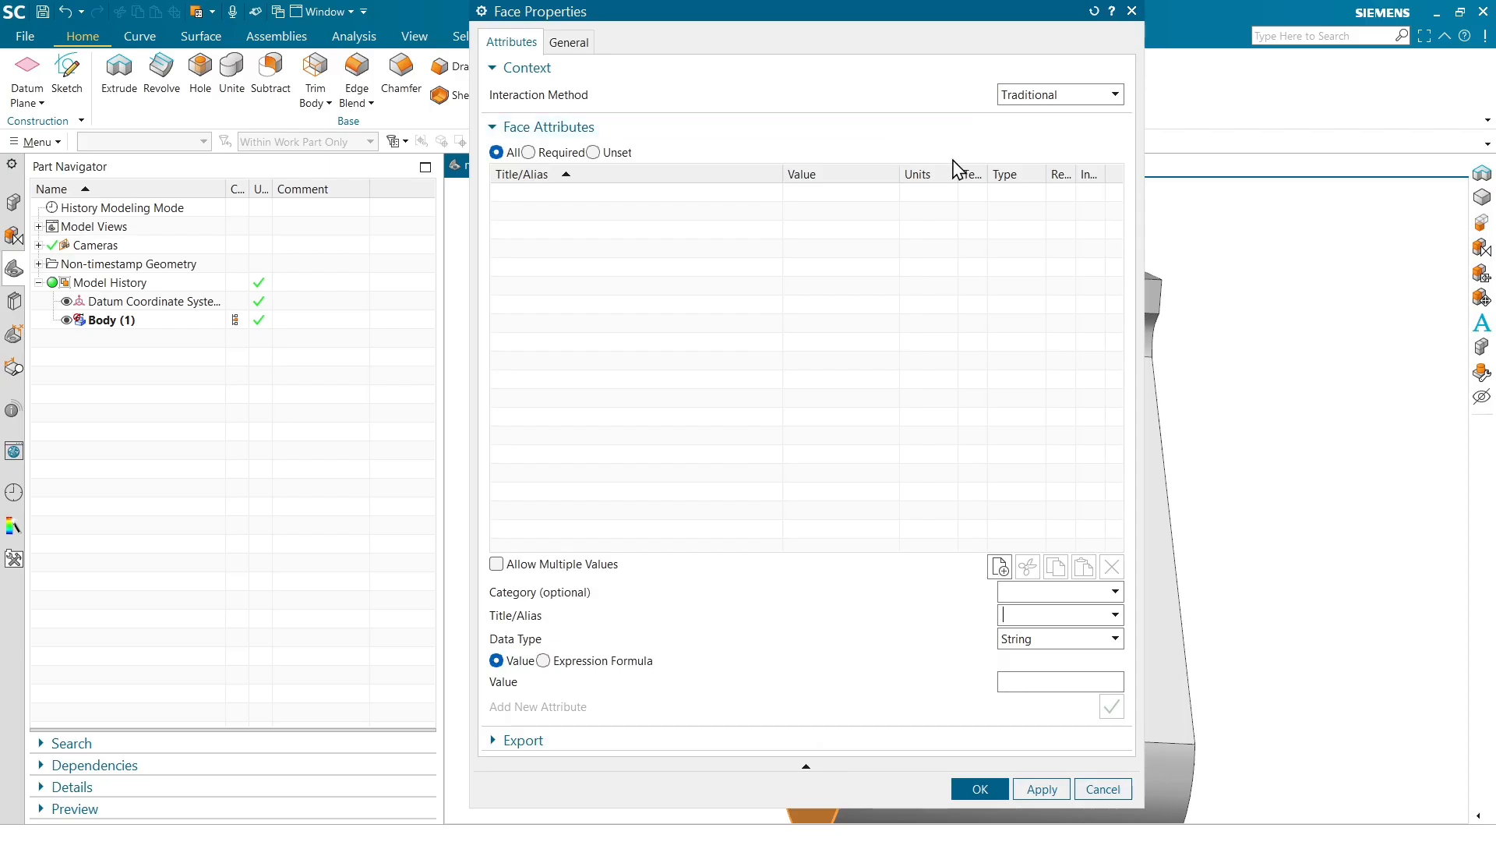
{"action": "left_click", "coordinate": [1051, 95]}
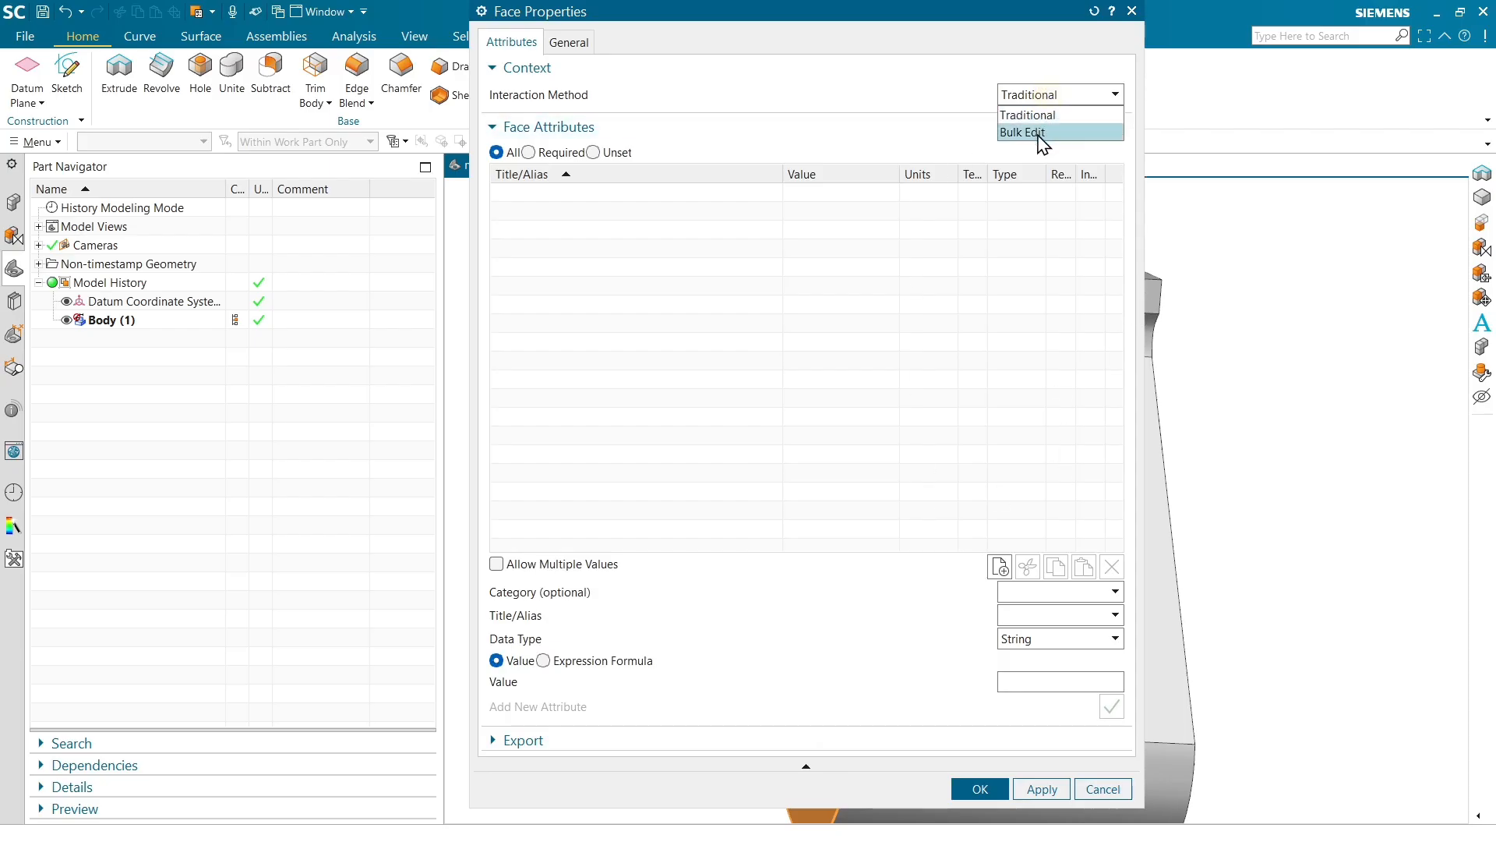
{"action": "left_click", "coordinate": [1040, 133]}
{"action": "left_click", "coordinate": [1041, 94]}
{"action": "left_click", "coordinate": [1017, 114]}
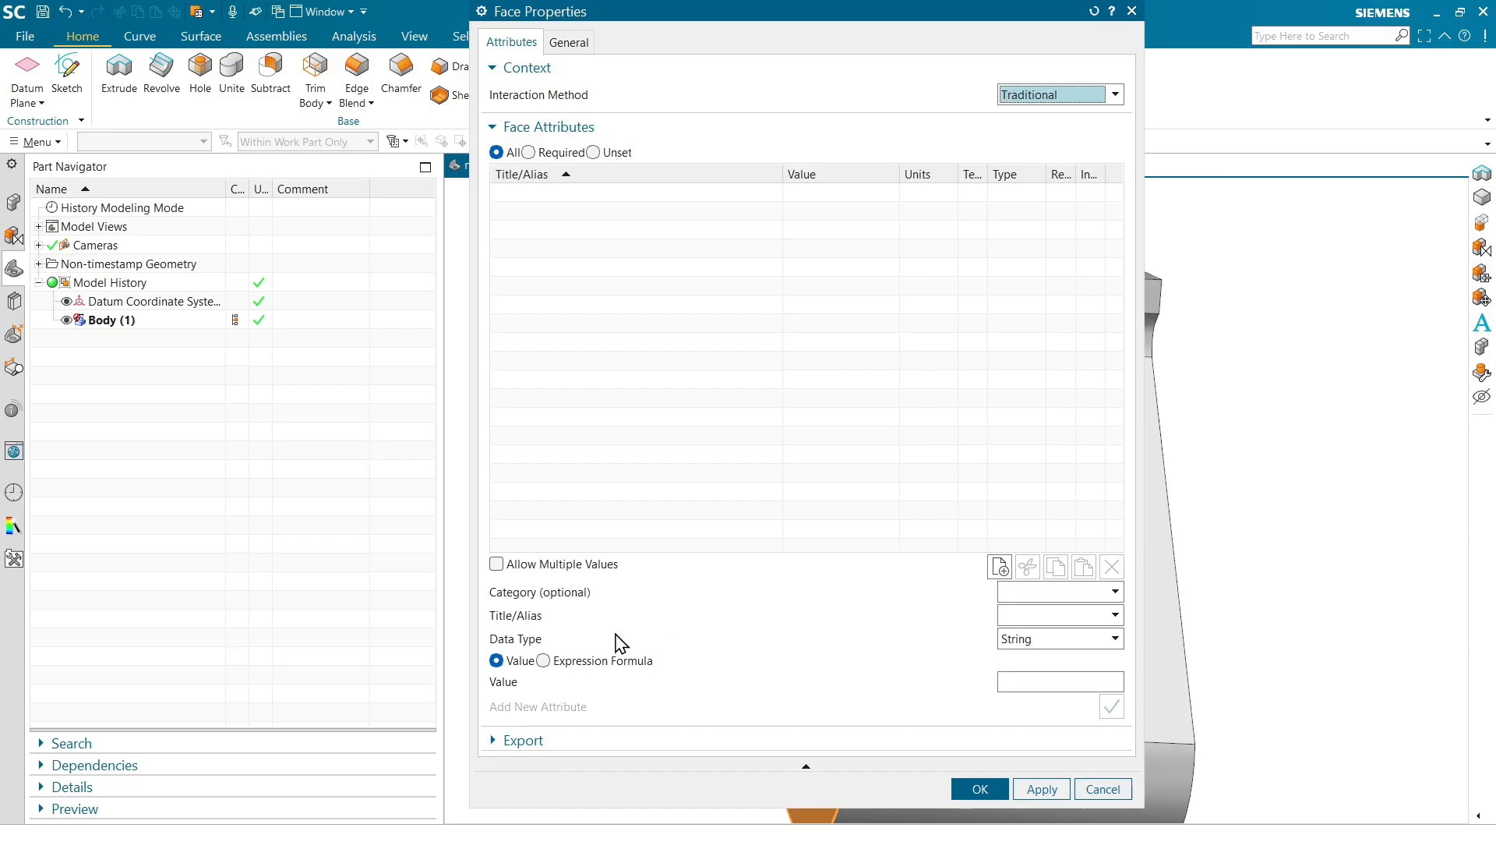
Add a string attribute named Load_face with value 1 to the selected face
{"action": "left_click", "coordinate": [1016, 617]}
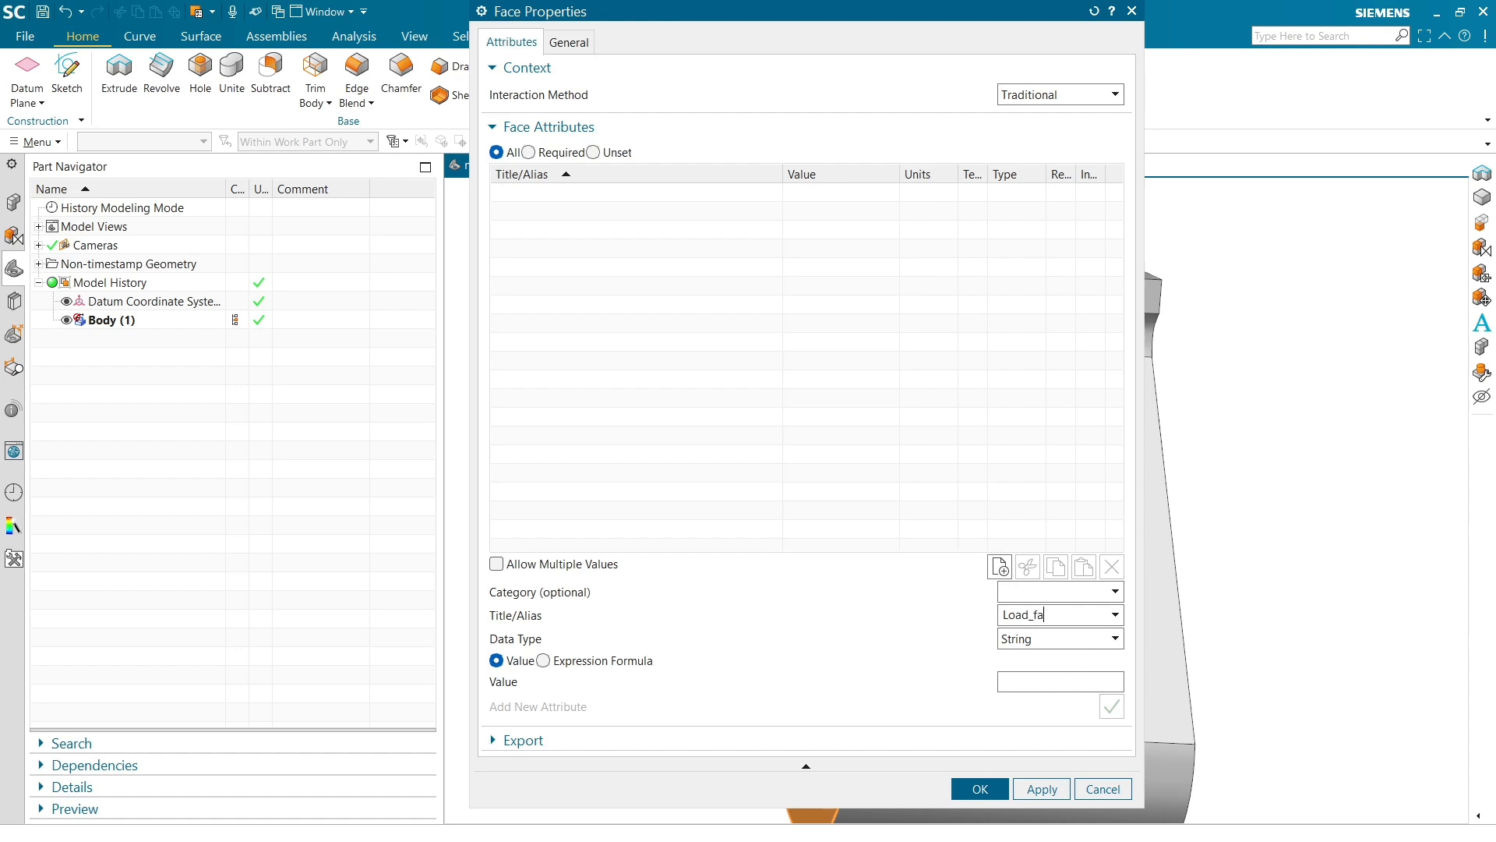
{"action": "left_click", "coordinate": [1012, 682]}
{"action": "type", "text": "1"}
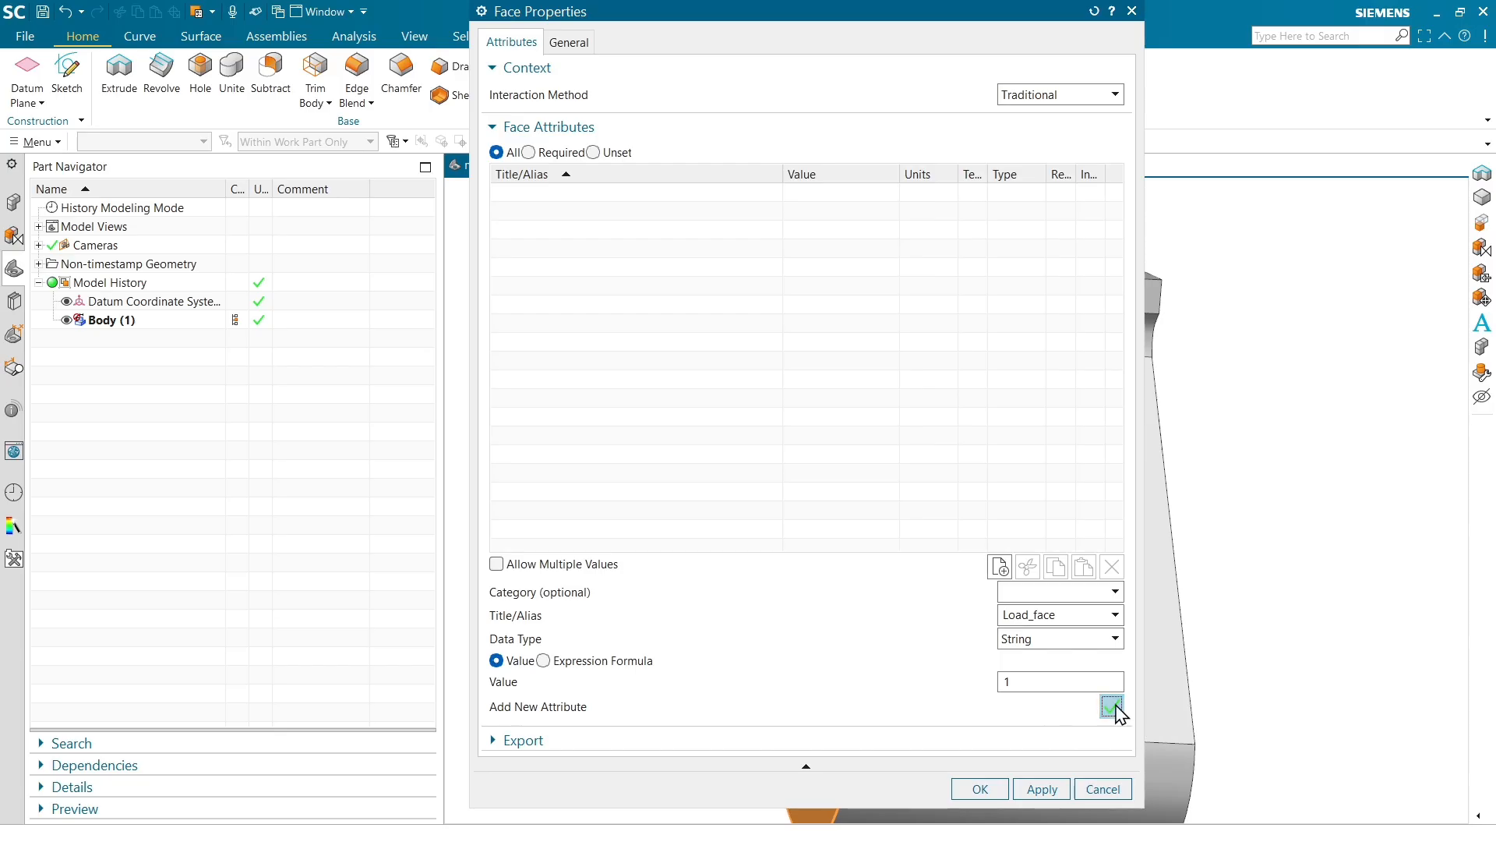
{"action": "left_click", "coordinate": [997, 788]}
Orbit the bracket and inspect the side face's properties to check its Load_face attribute
{"action": "middle_click_drag", "start_coordinate": [1069, 494], "coordinate": [902, 543]}
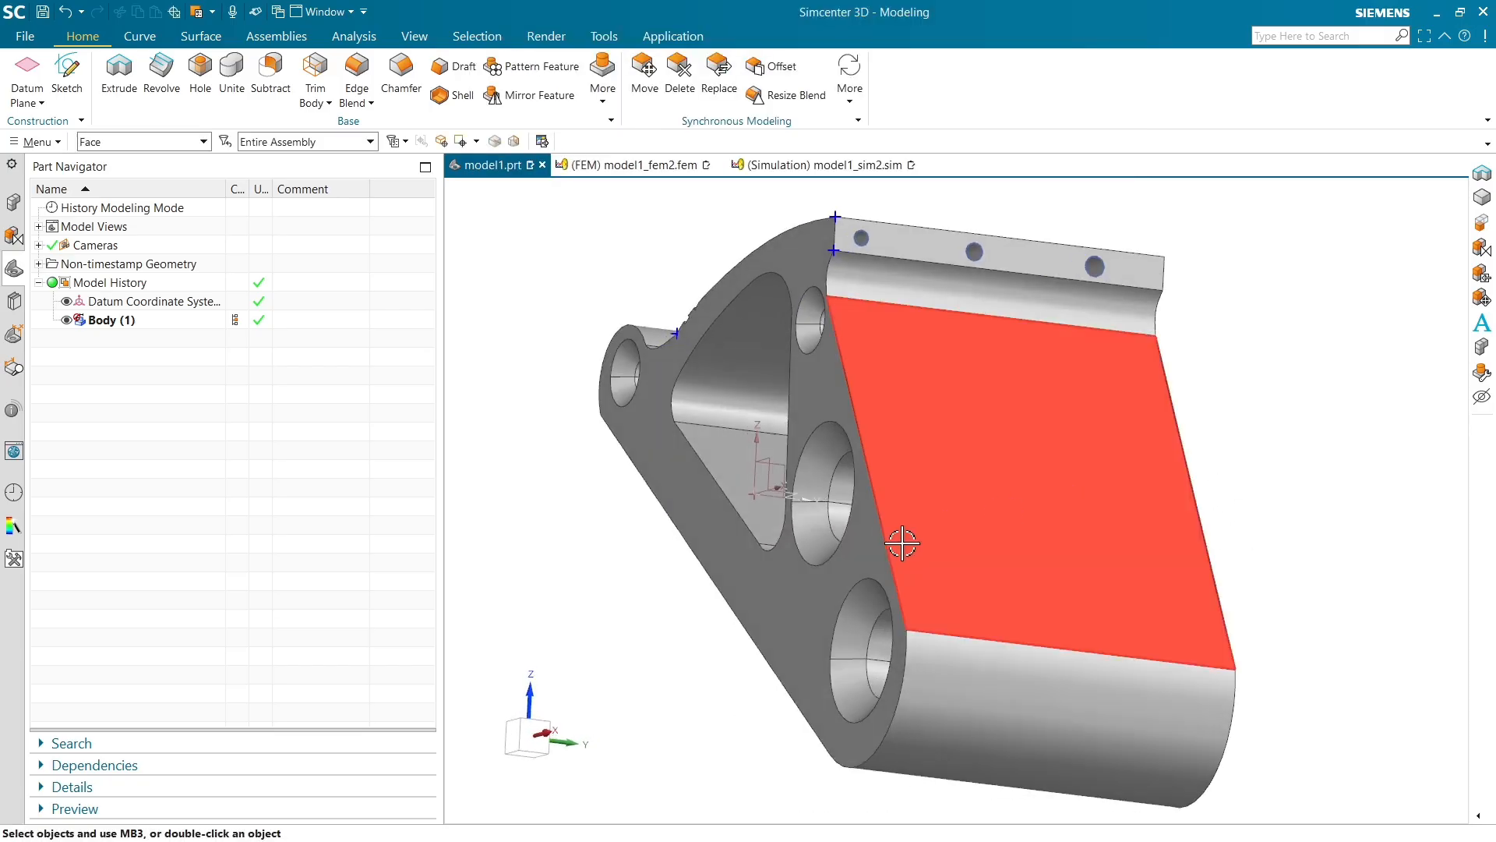
{"action": "right_click", "coordinate": [794, 578]}
{"action": "left_click", "coordinate": [845, 721]}
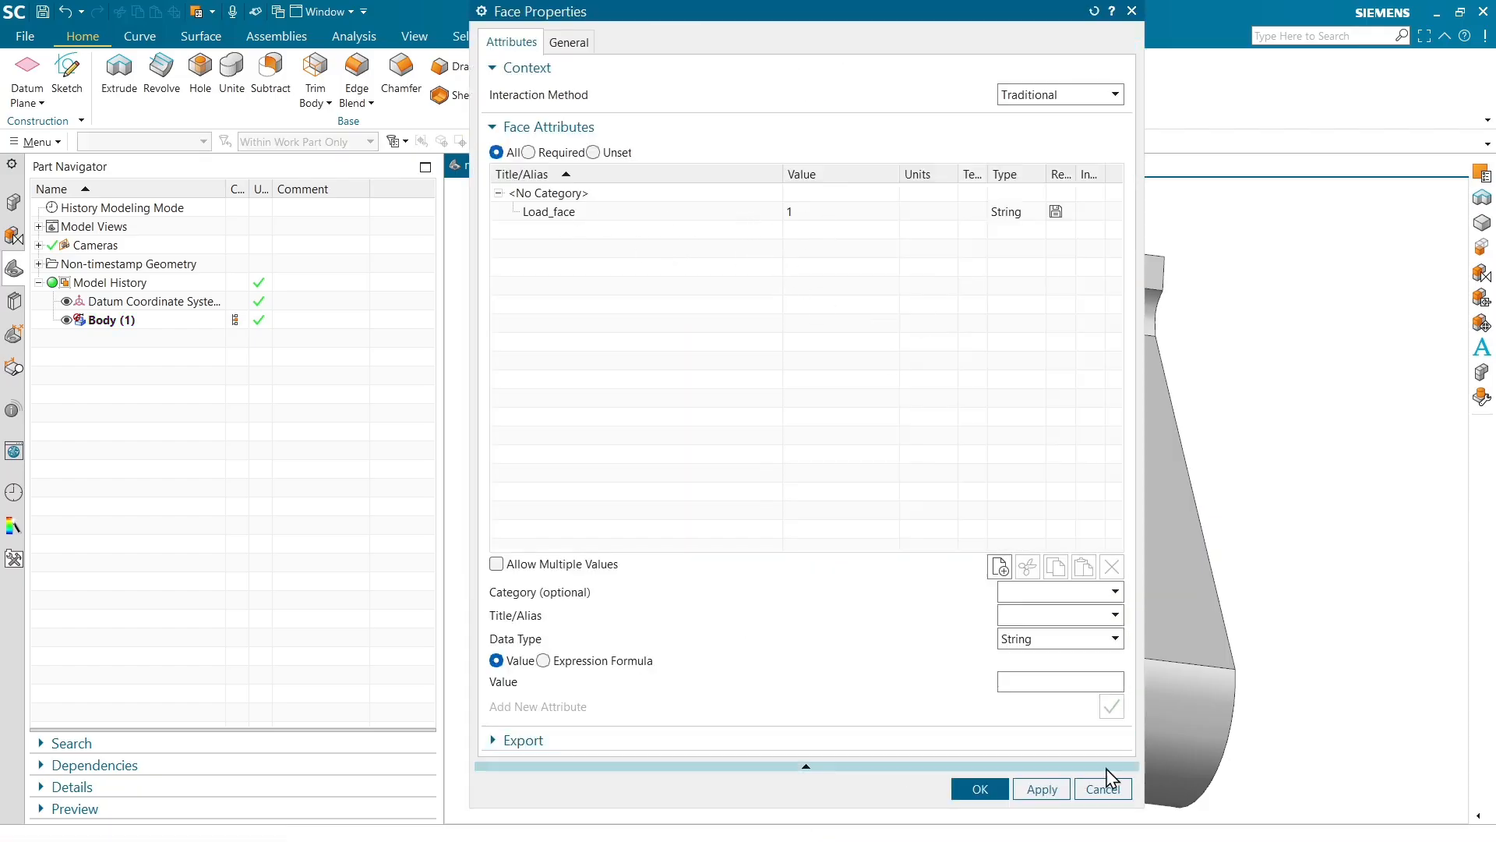
{"action": "left_click", "coordinate": [1121, 789]}
Add a string attribute named Fixed_face with value 2 to the face on the bracket's other side
{"action": "middle_click_drag", "start_coordinate": [1115, 778], "coordinate": [927, 406]}
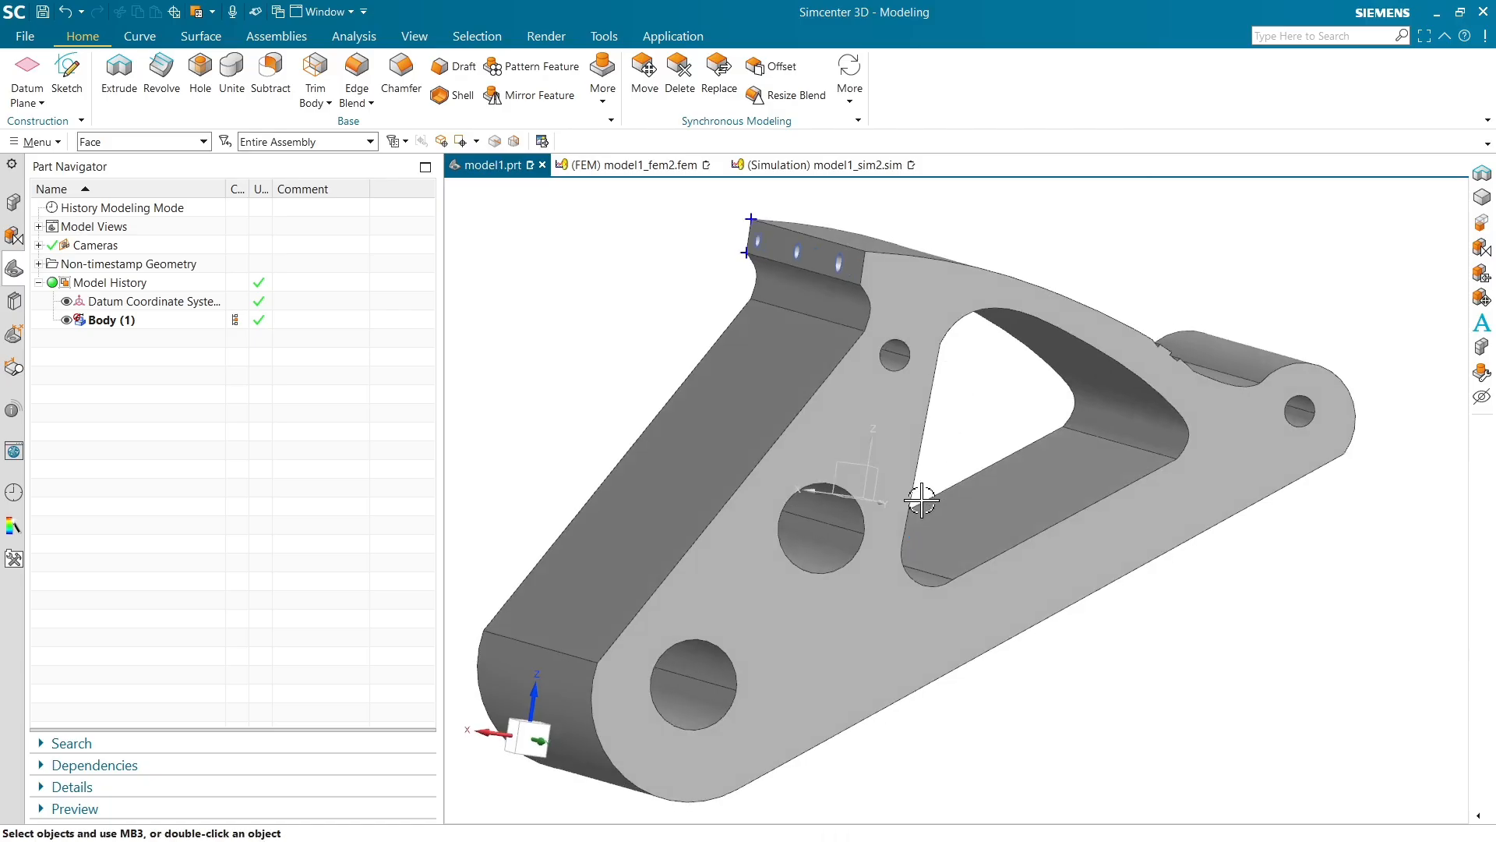
{"action": "right_click", "coordinate": [854, 427]}
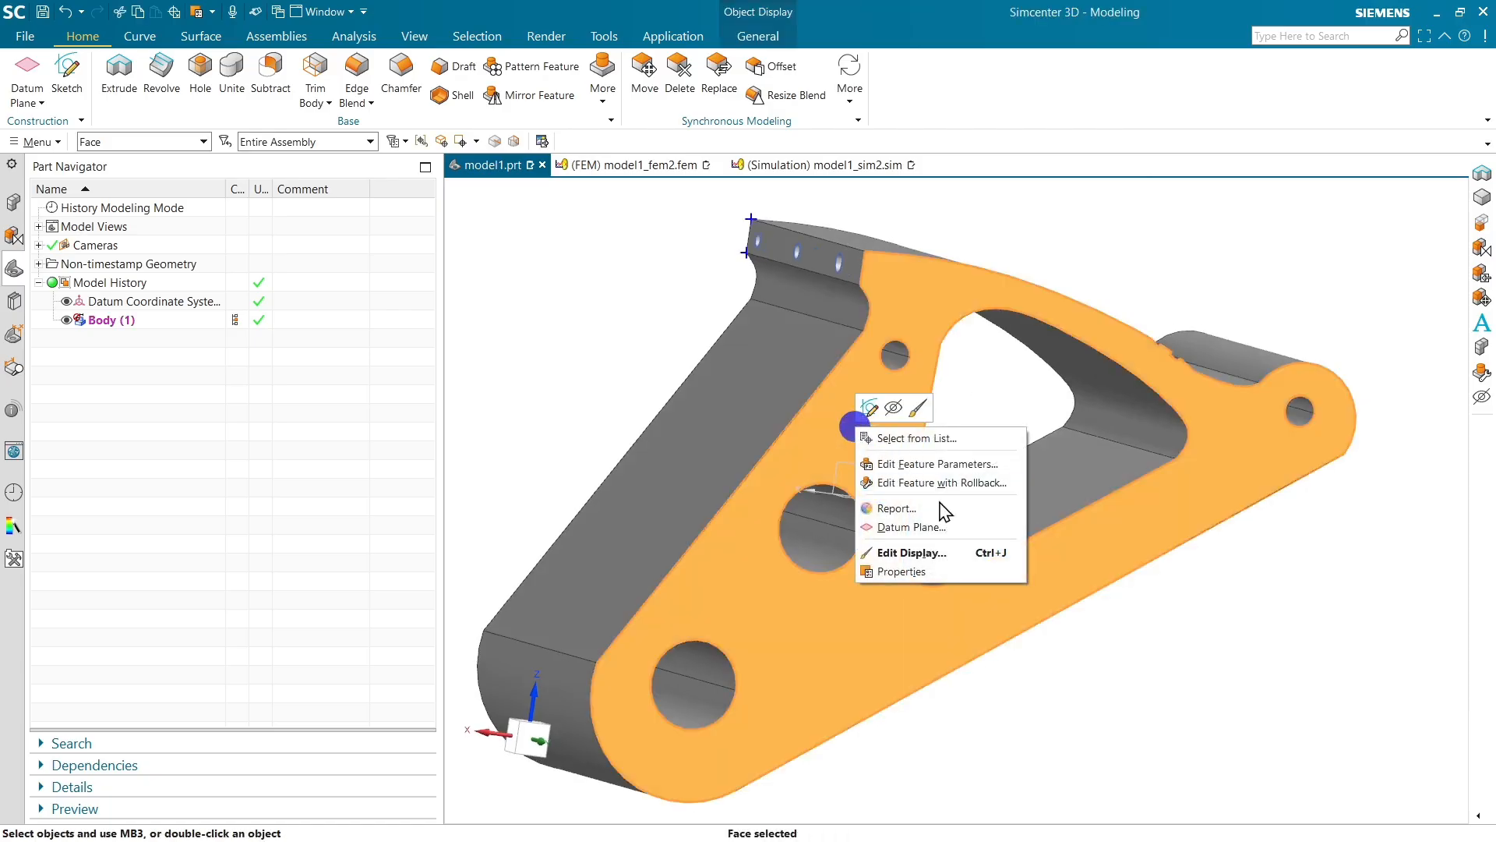
{"action": "left_click", "coordinate": [927, 572]}
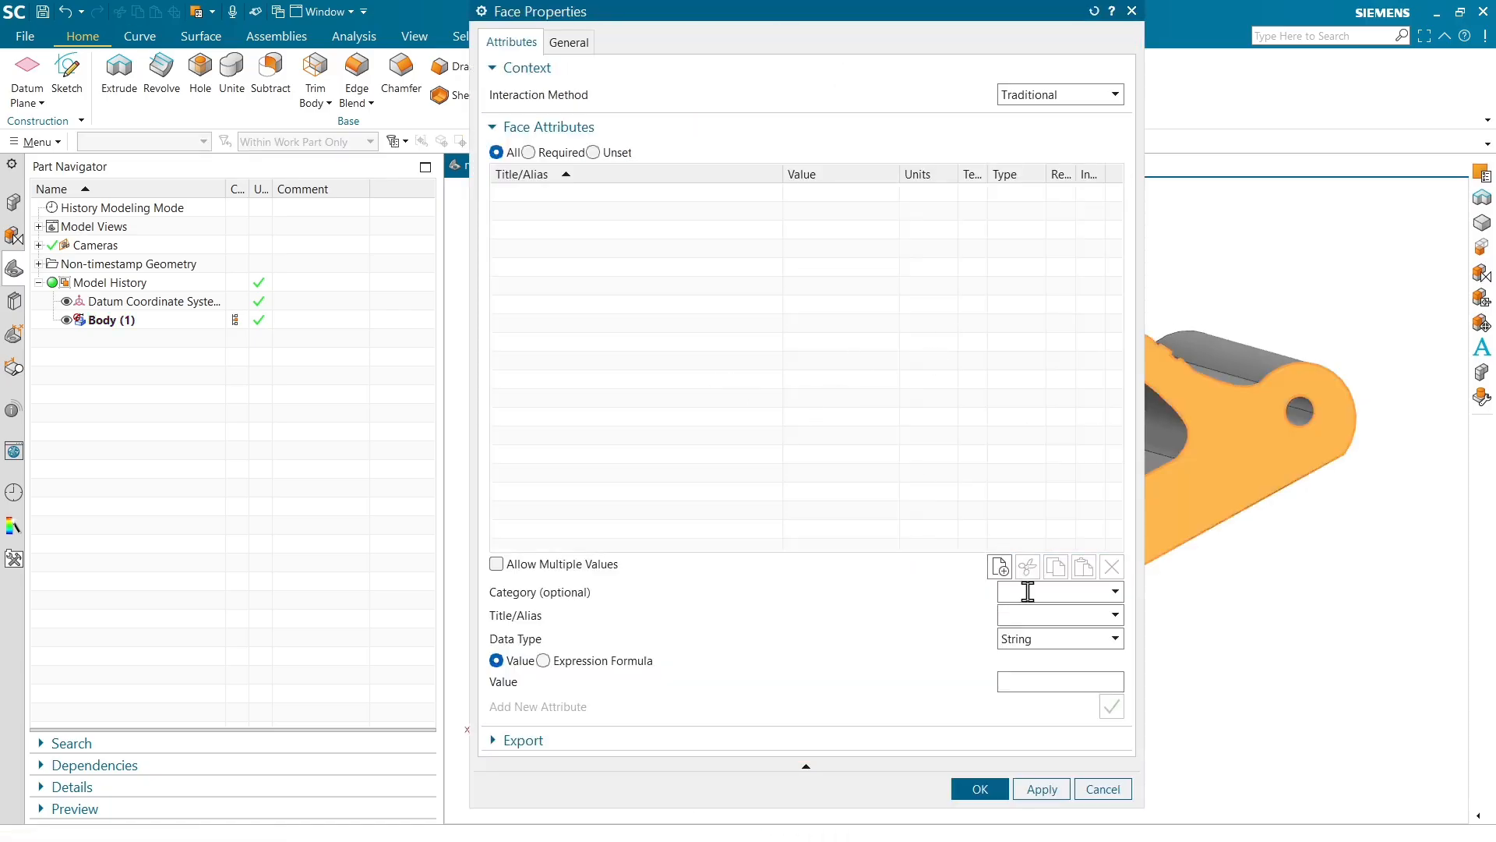
{"action": "left_click", "coordinate": [1029, 615]}
{"action": "type", "text": "Fi"}
{"action": "key", "text": "Tab"}
{"action": "key", "text": "Tab"}
{"action": "key", "text": "Tab"}
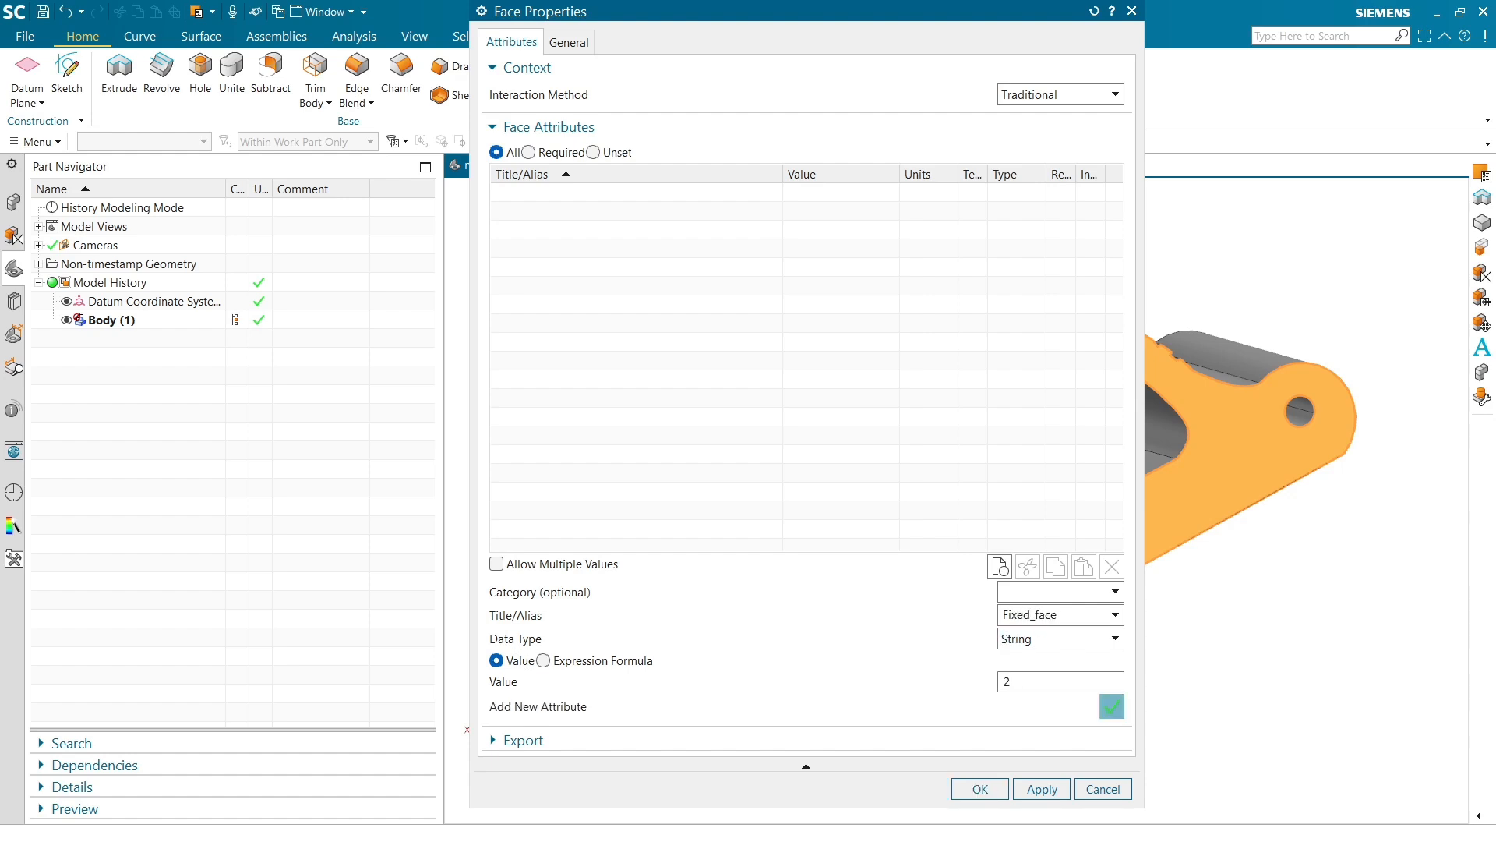
{"action": "left_click", "coordinate": [979, 790]}
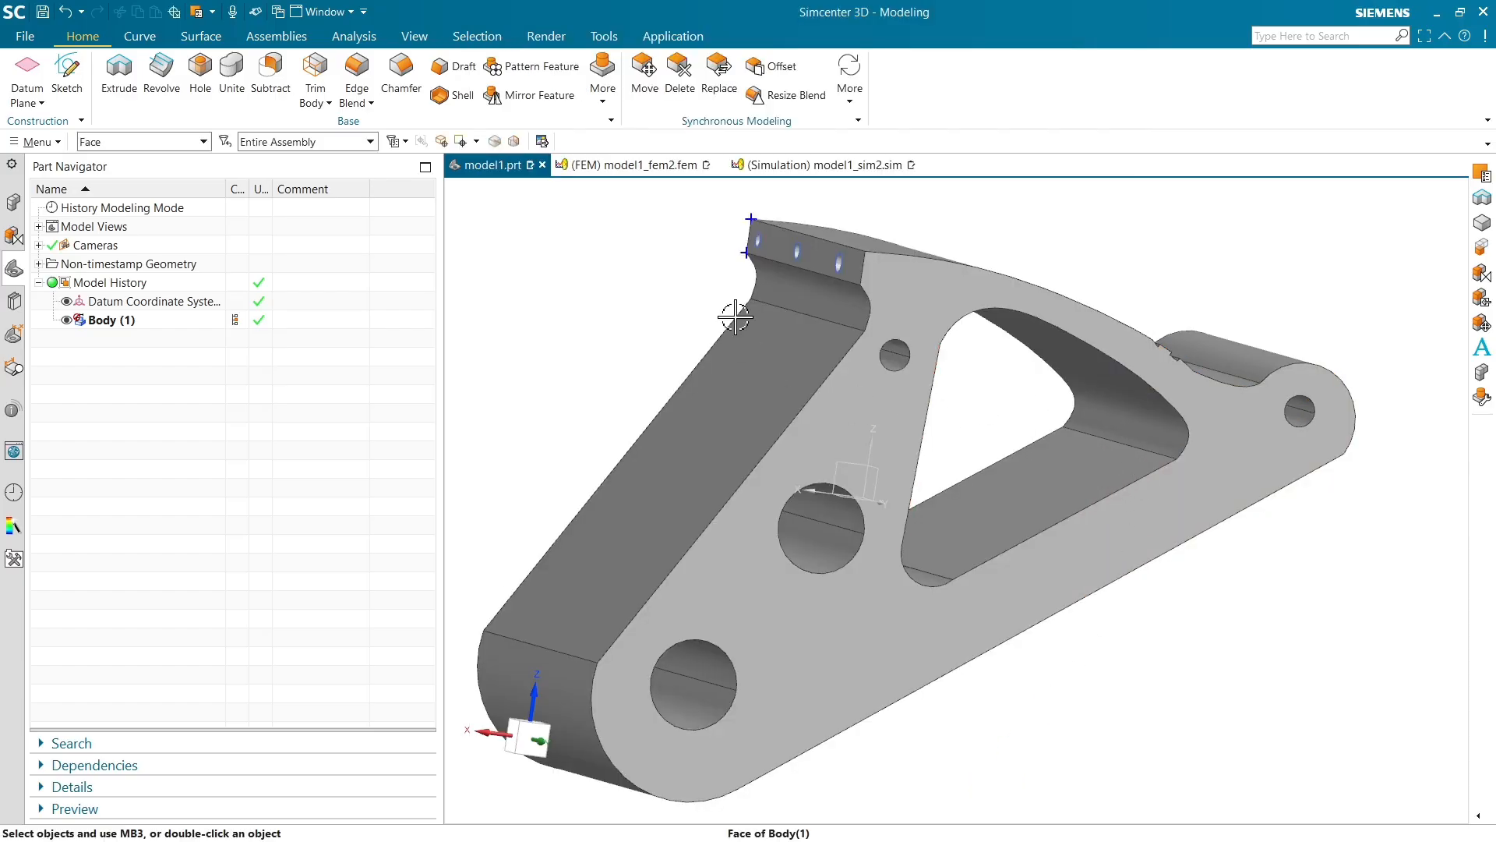
{"action": "key", "text": "ctrl+f"}
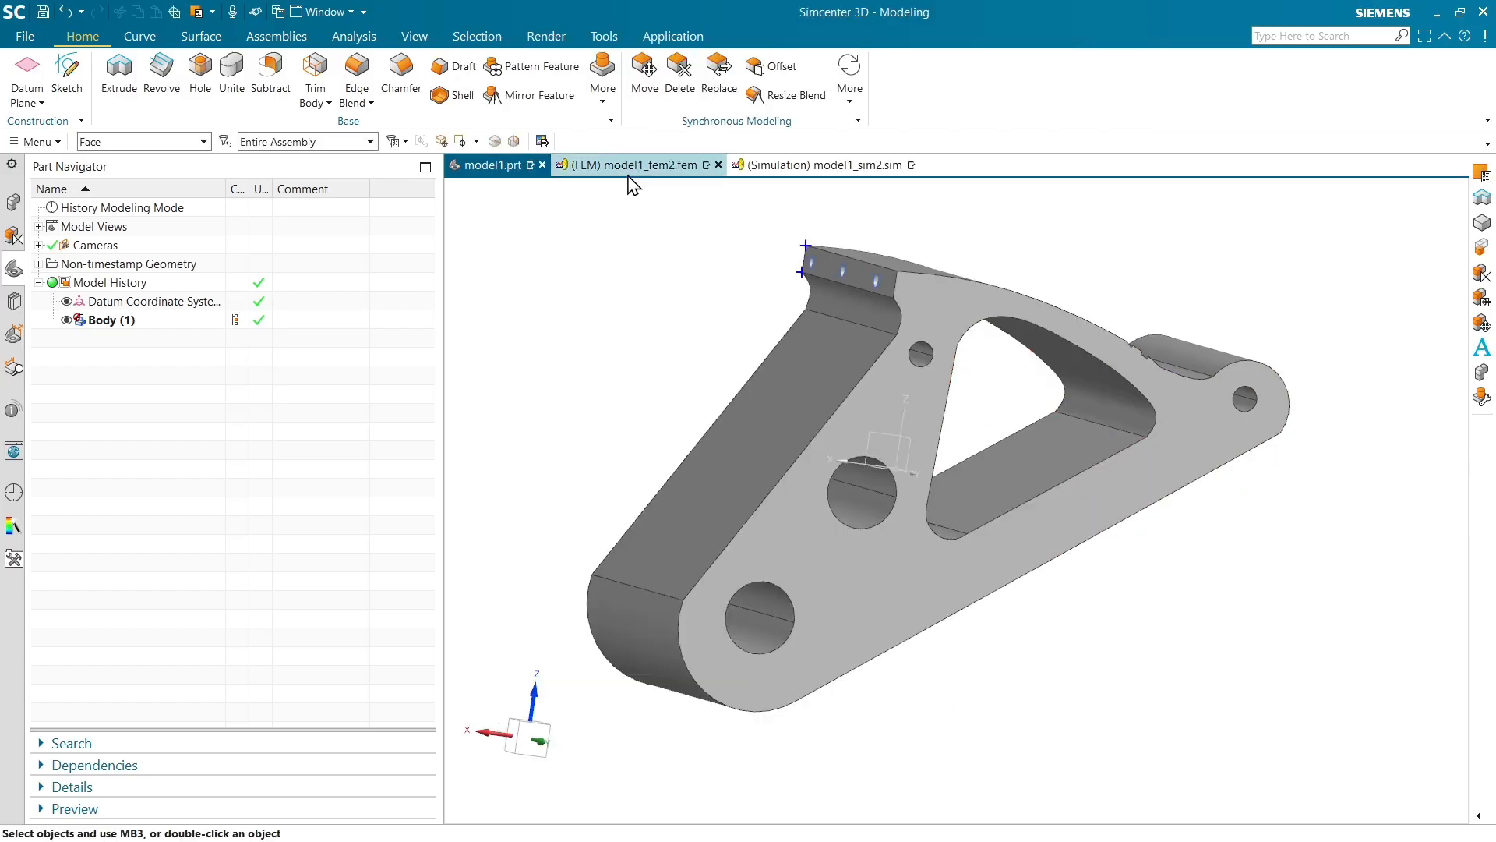
{"action": "mouse_move", "coordinate": [629, 181]}
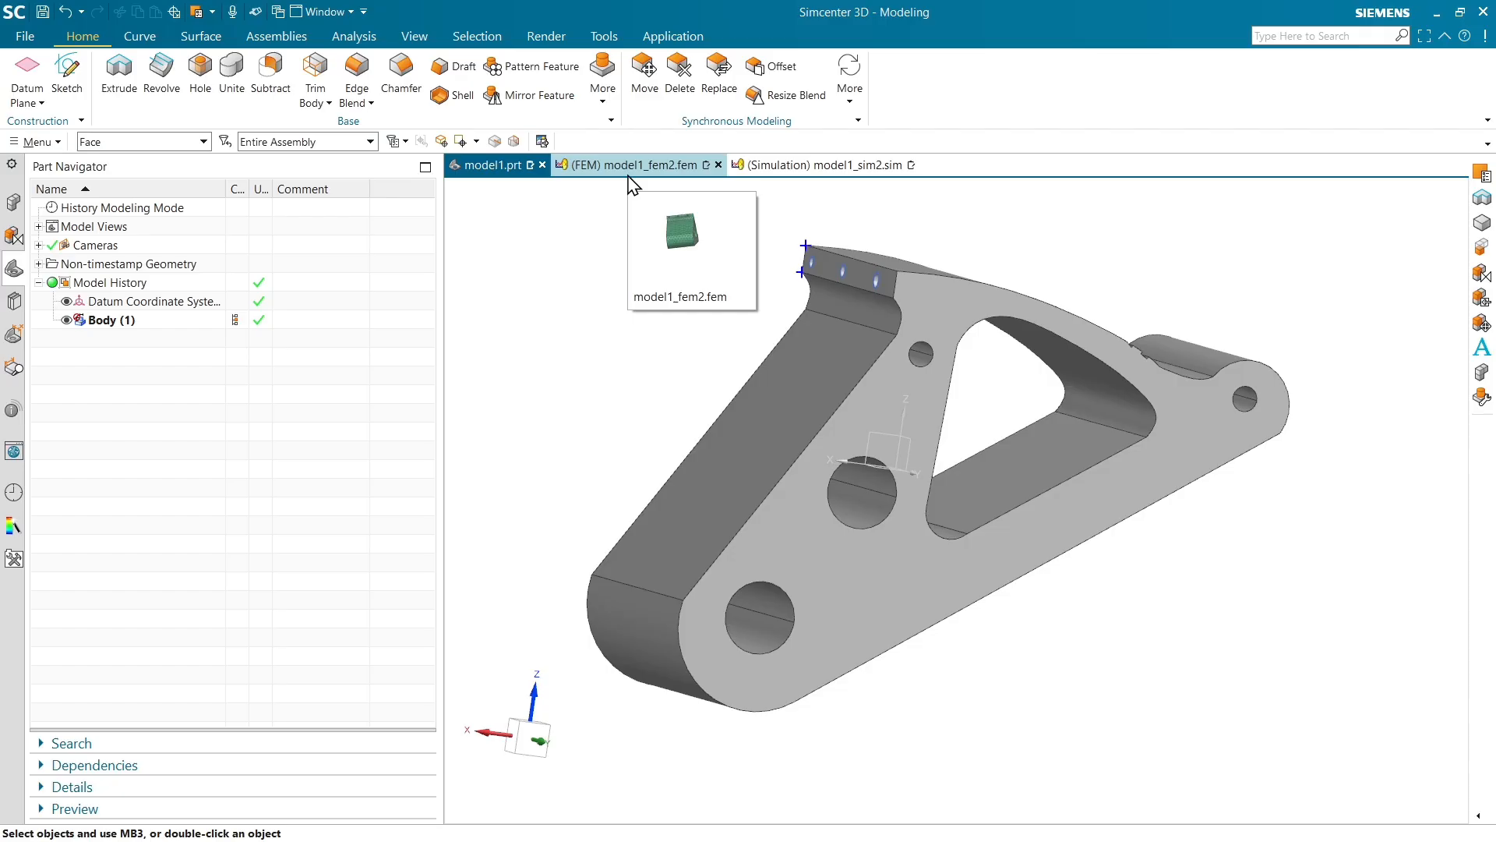
{"action": "left_click", "coordinate": [630, 181]}
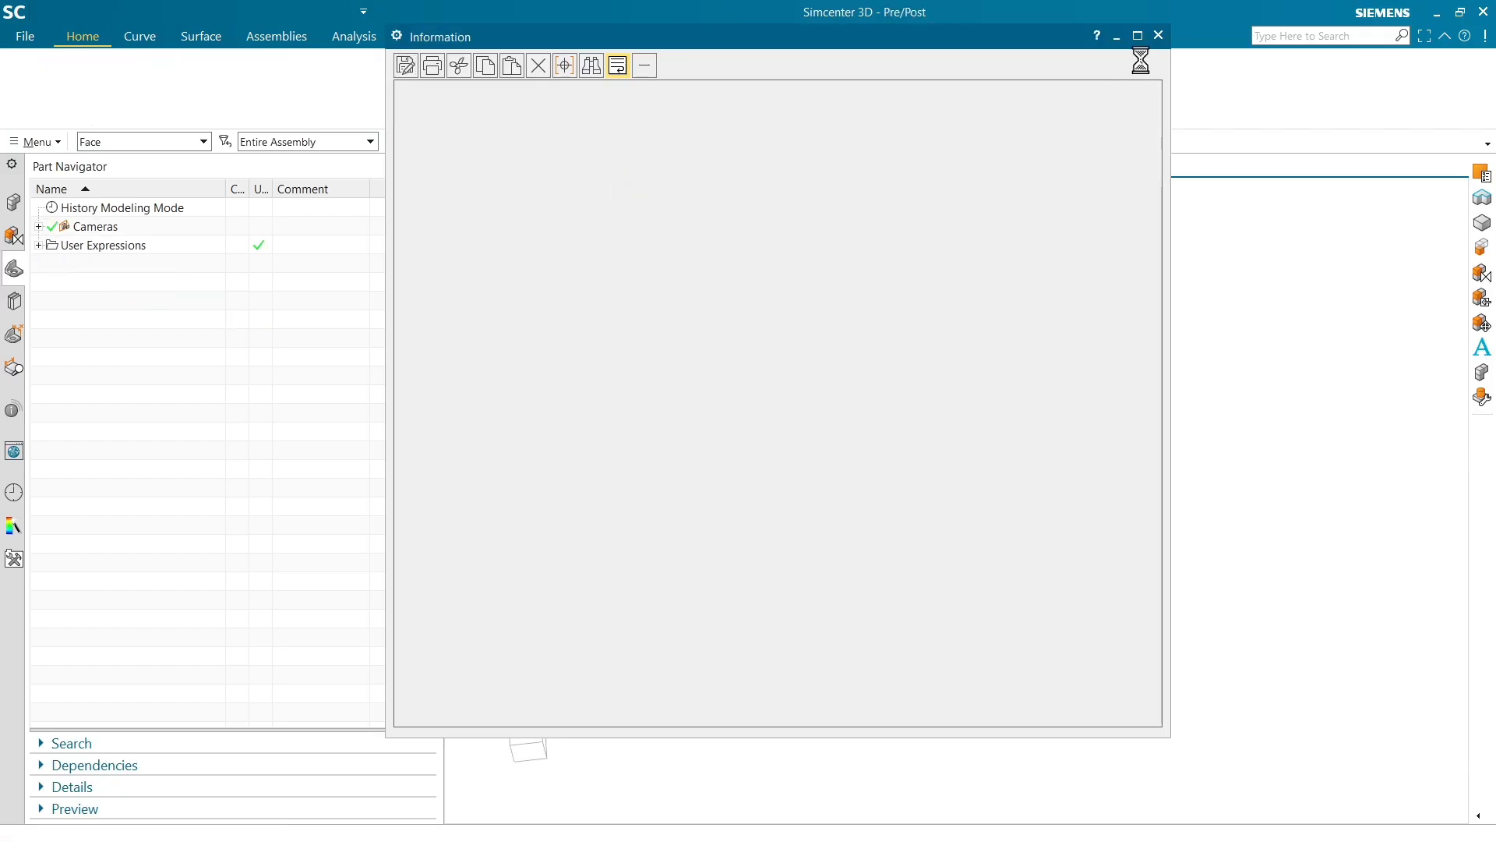
{"action": "left_click", "coordinate": [1157, 36]}
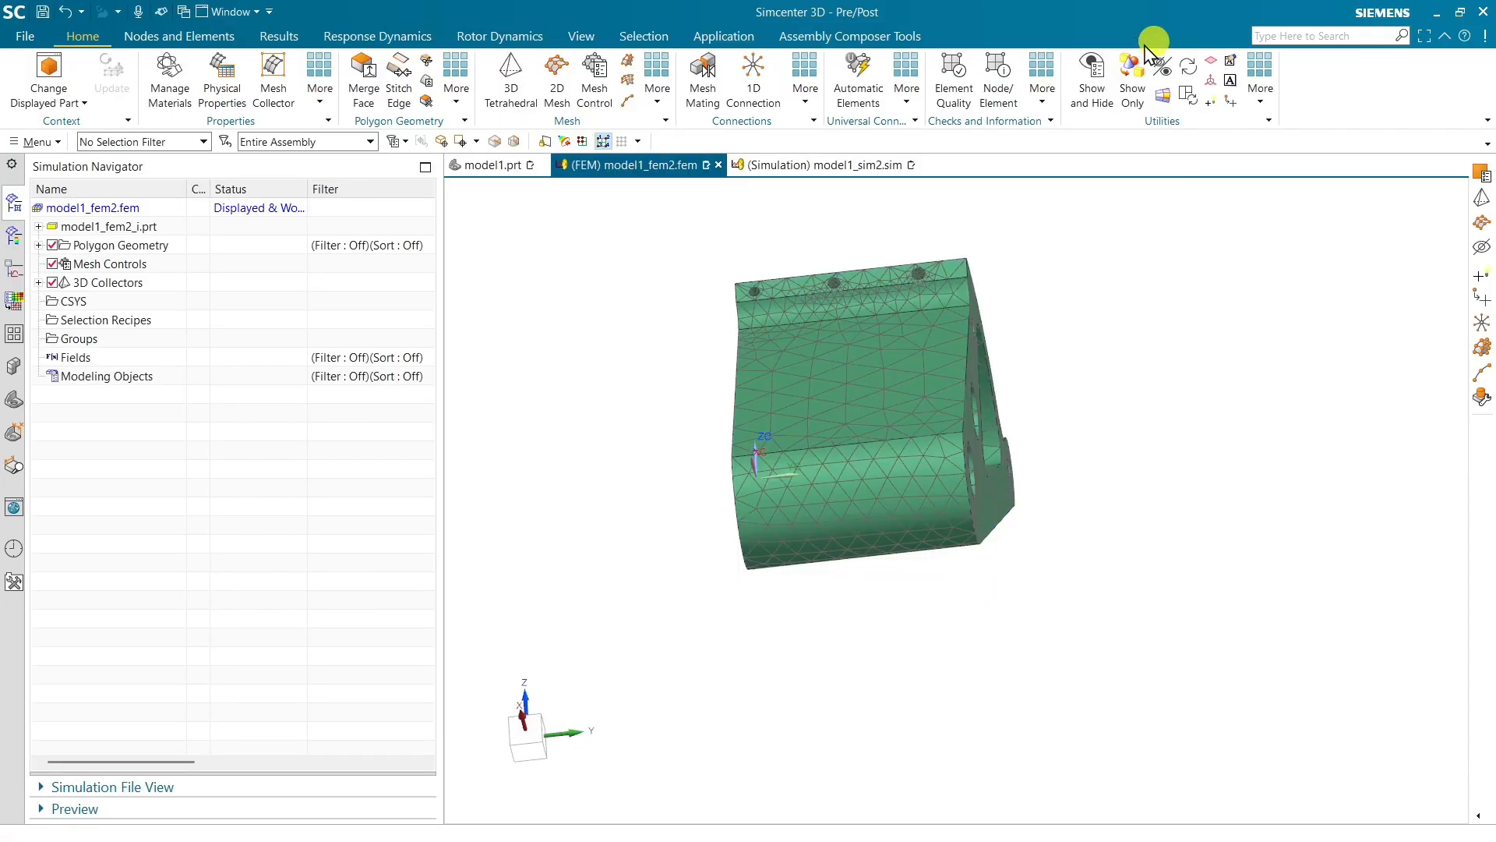
{"action": "left_click", "coordinate": [489, 166]}
{"action": "middle_click_drag", "start_coordinate": [844, 374], "coordinate": [751, 387]}
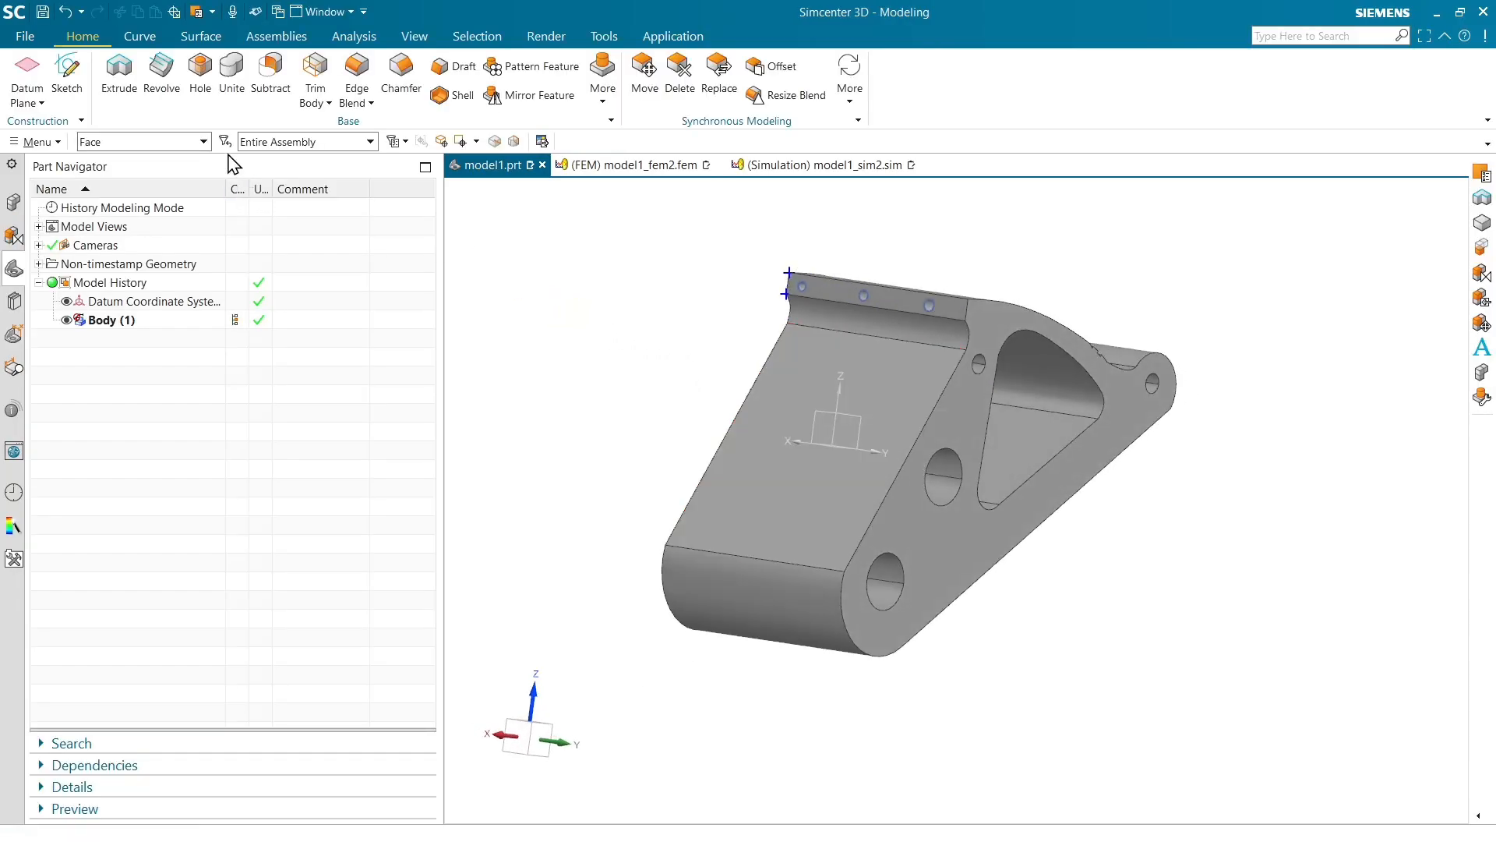
Switch the selection filter to Solid Body and add a string attribute named Body with value 3 to the bracket body
{"action": "left_click", "coordinate": [145, 142]}
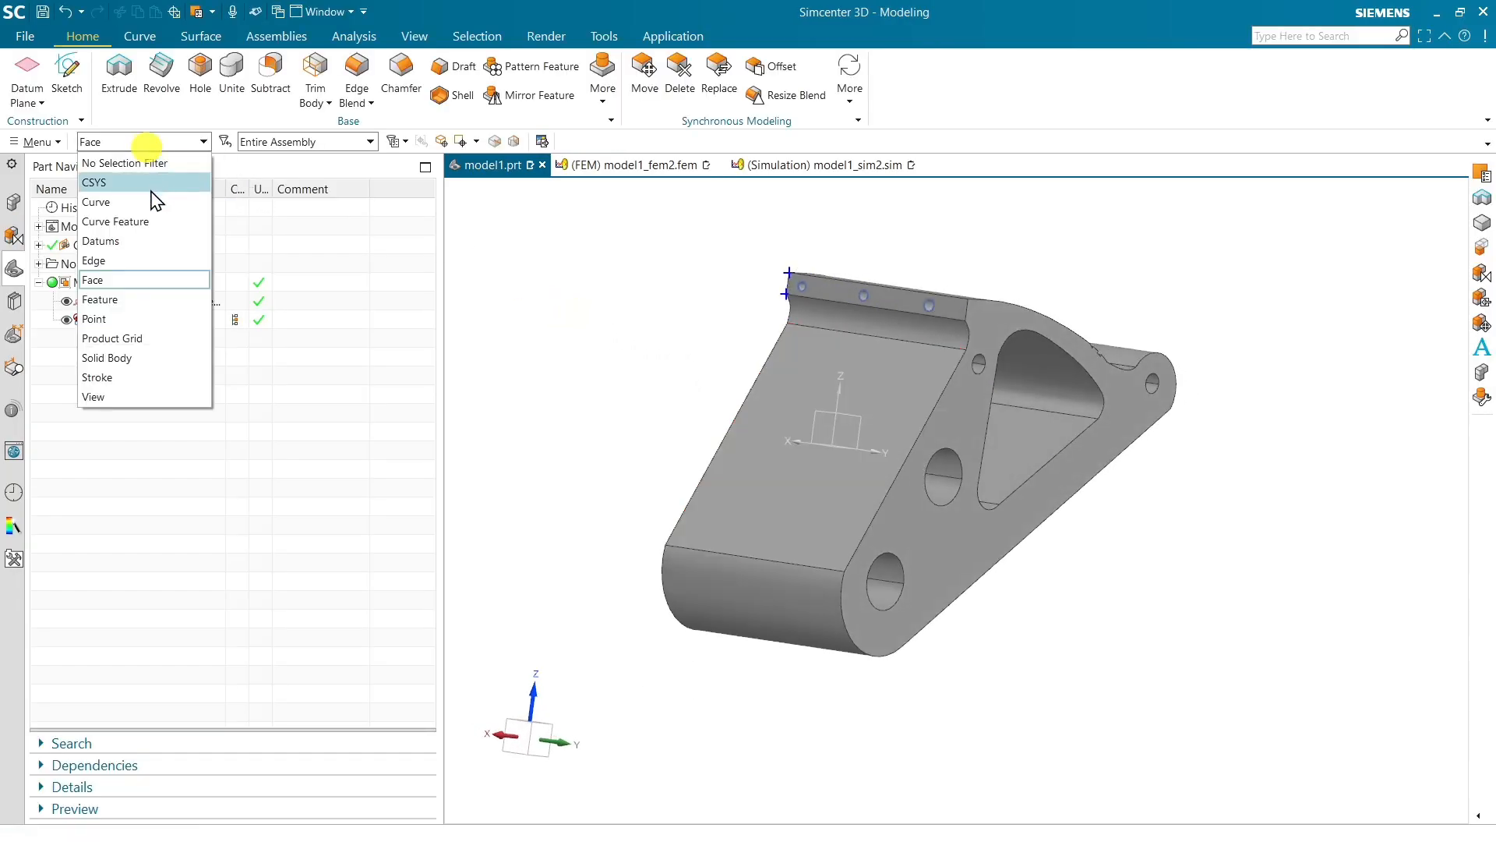
{"action": "left_click", "coordinate": [140, 359]}
{"action": "left_click", "coordinate": [784, 477]}
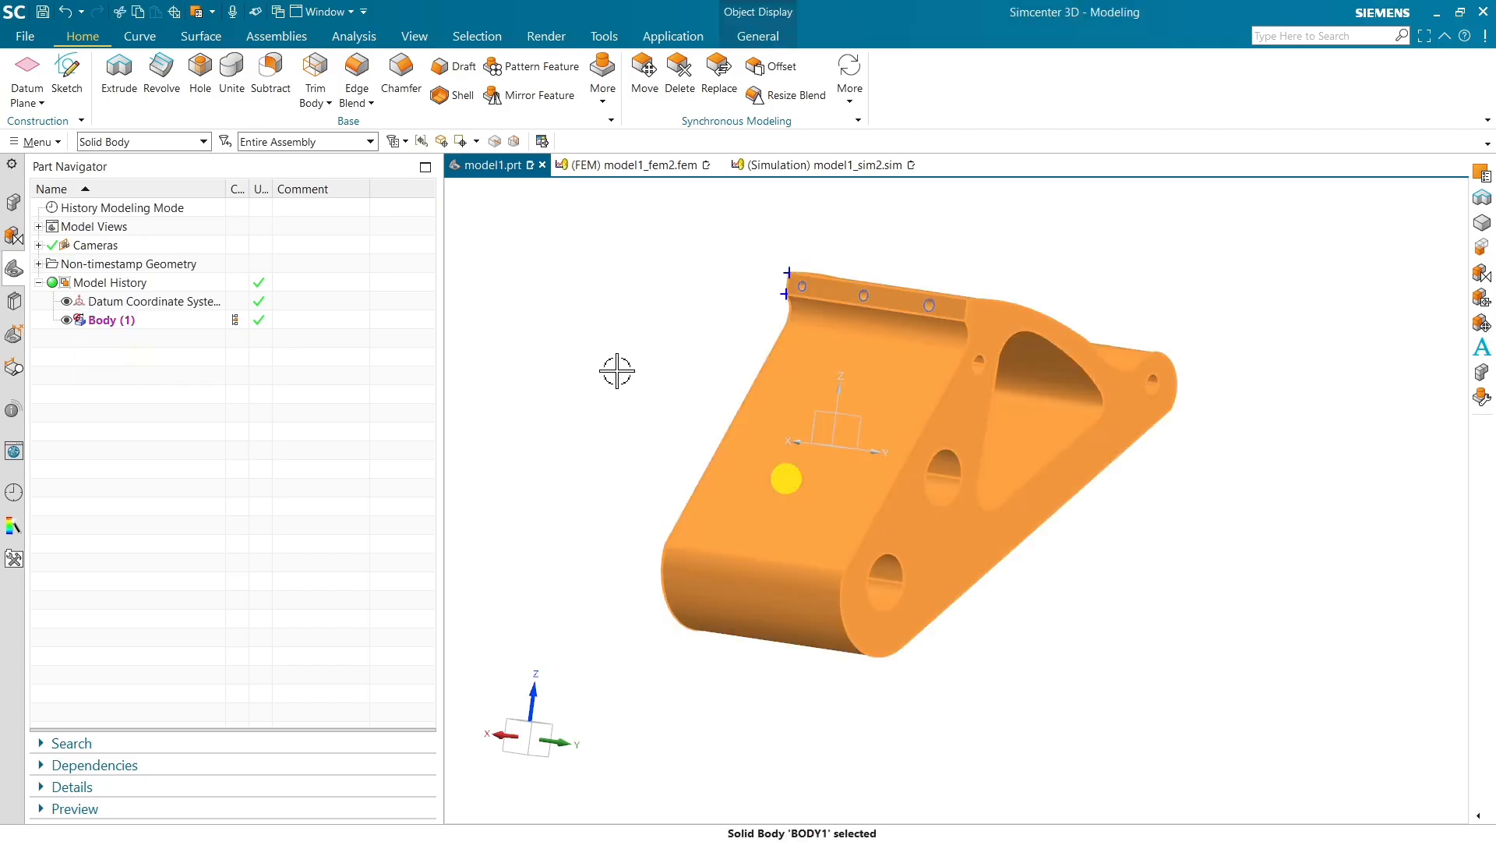
{"action": "right_click", "coordinate": [743, 446]}
{"action": "left_click", "coordinate": [786, 546]}
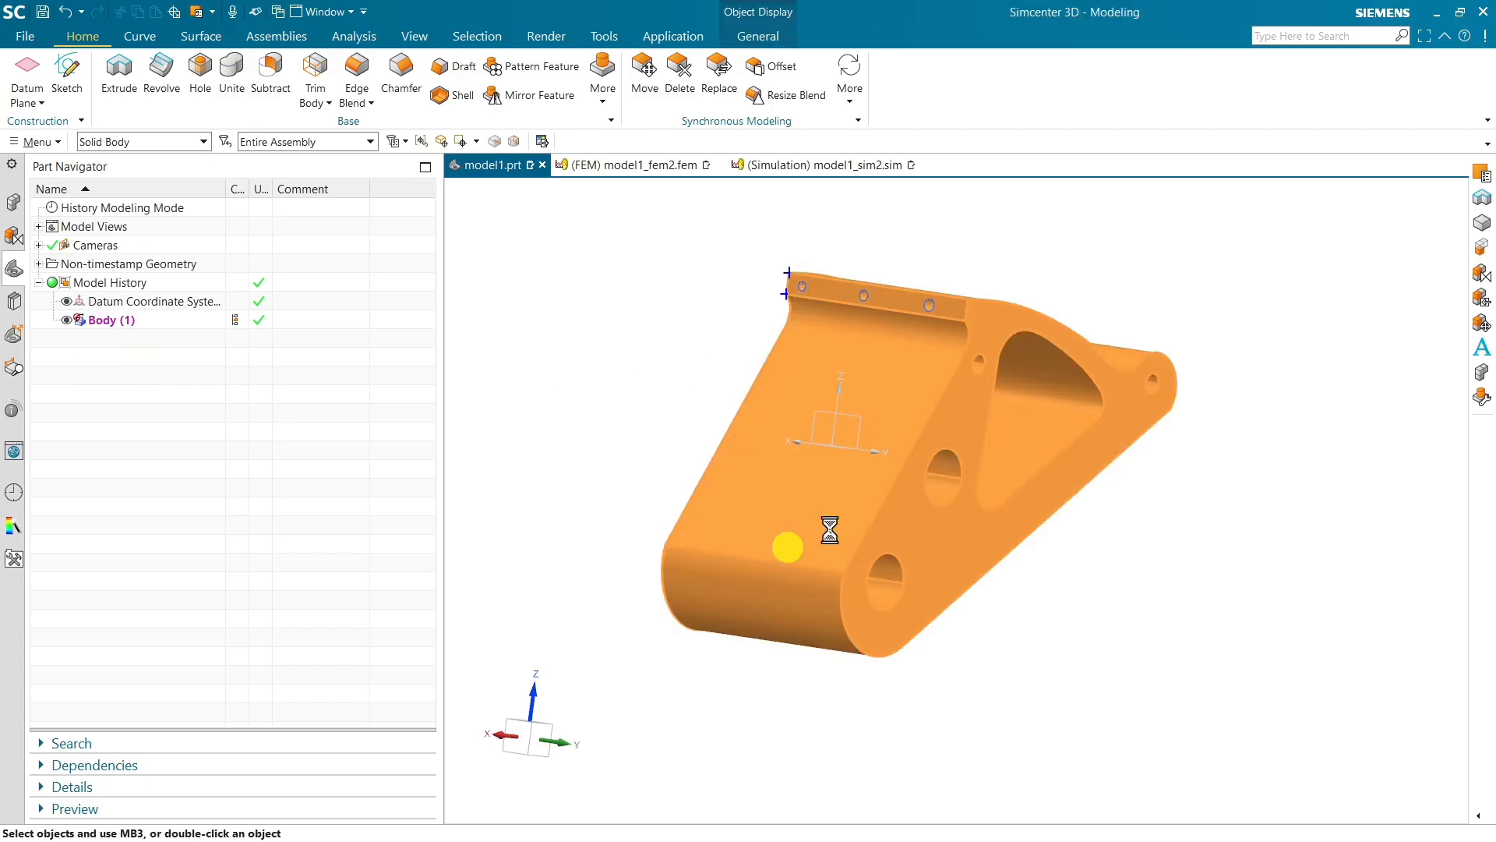
{"action": "left_click", "coordinate": [1012, 608]}
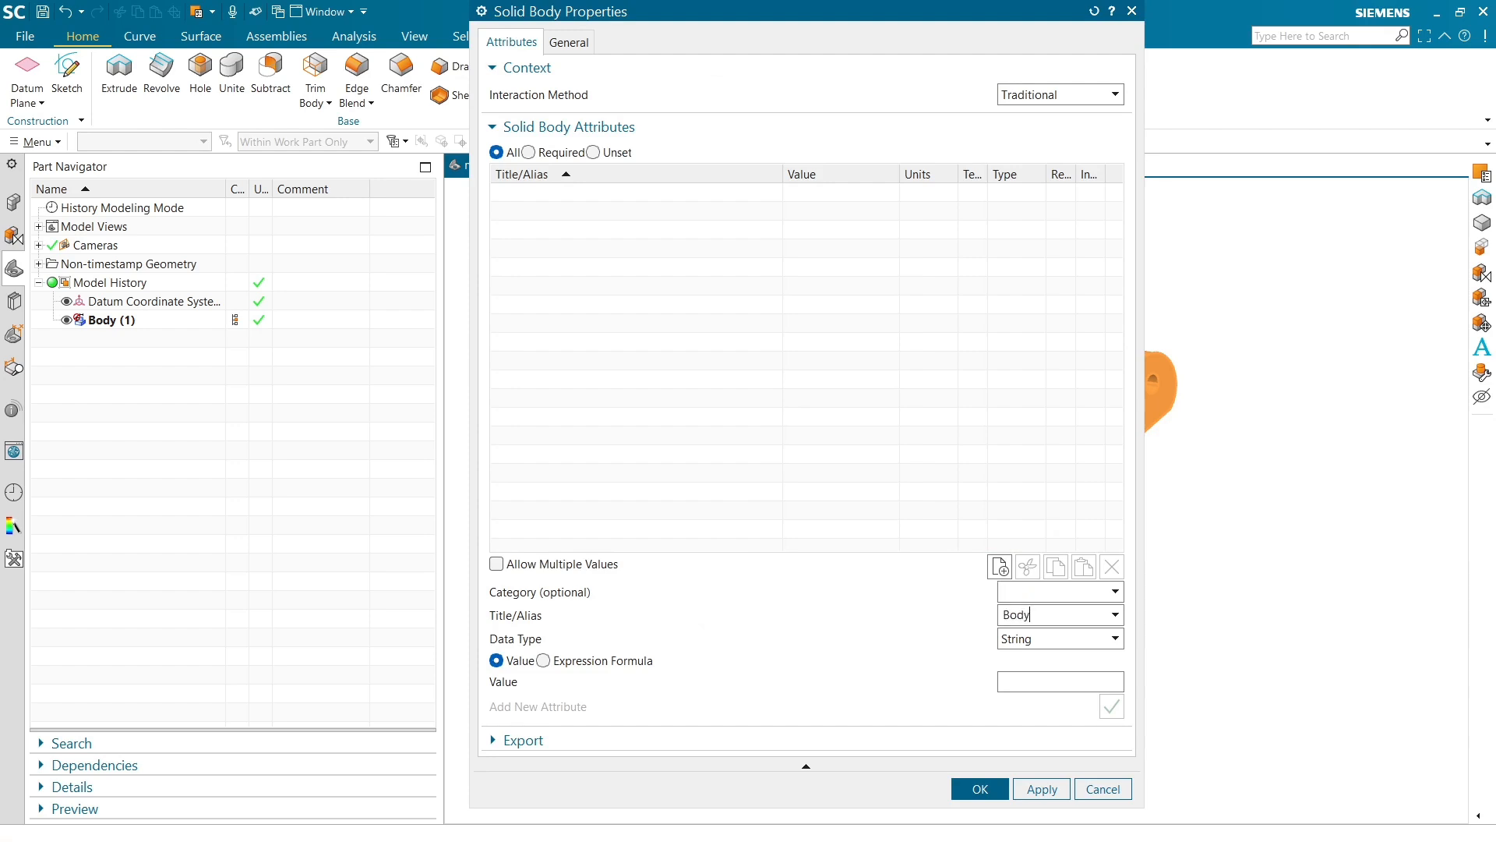
{"action": "key", "text": "Tab"}
{"action": "key", "text": "Tab"}
{"action": "key", "text": "Tab"}
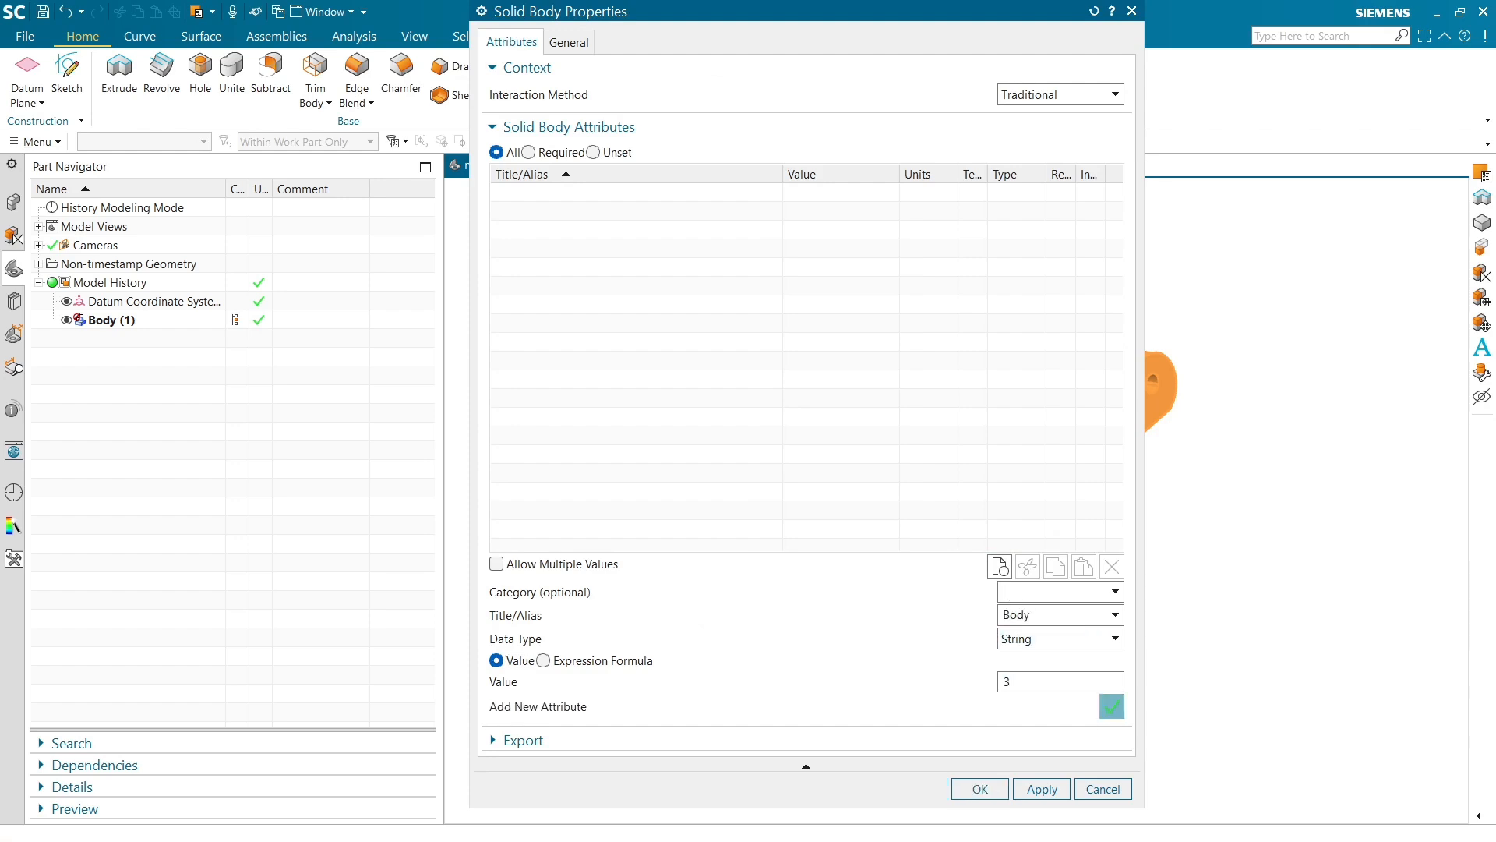
{"action": "left_click", "coordinate": [966, 790]}
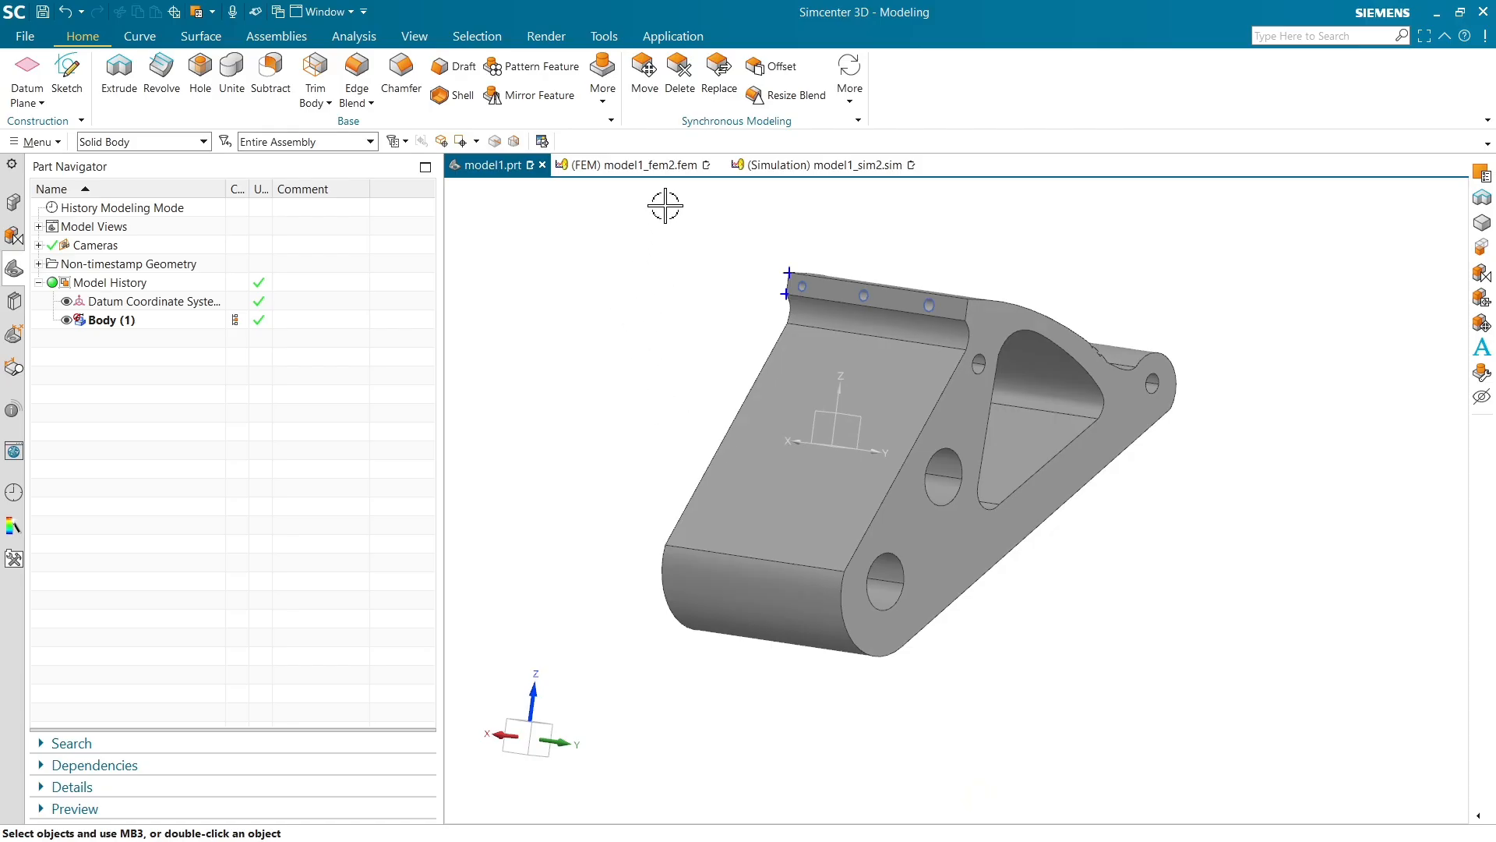
In the FEM file, create a new selection recipe using the Attribute strategy
{"action": "left_click", "coordinate": [635, 164]}
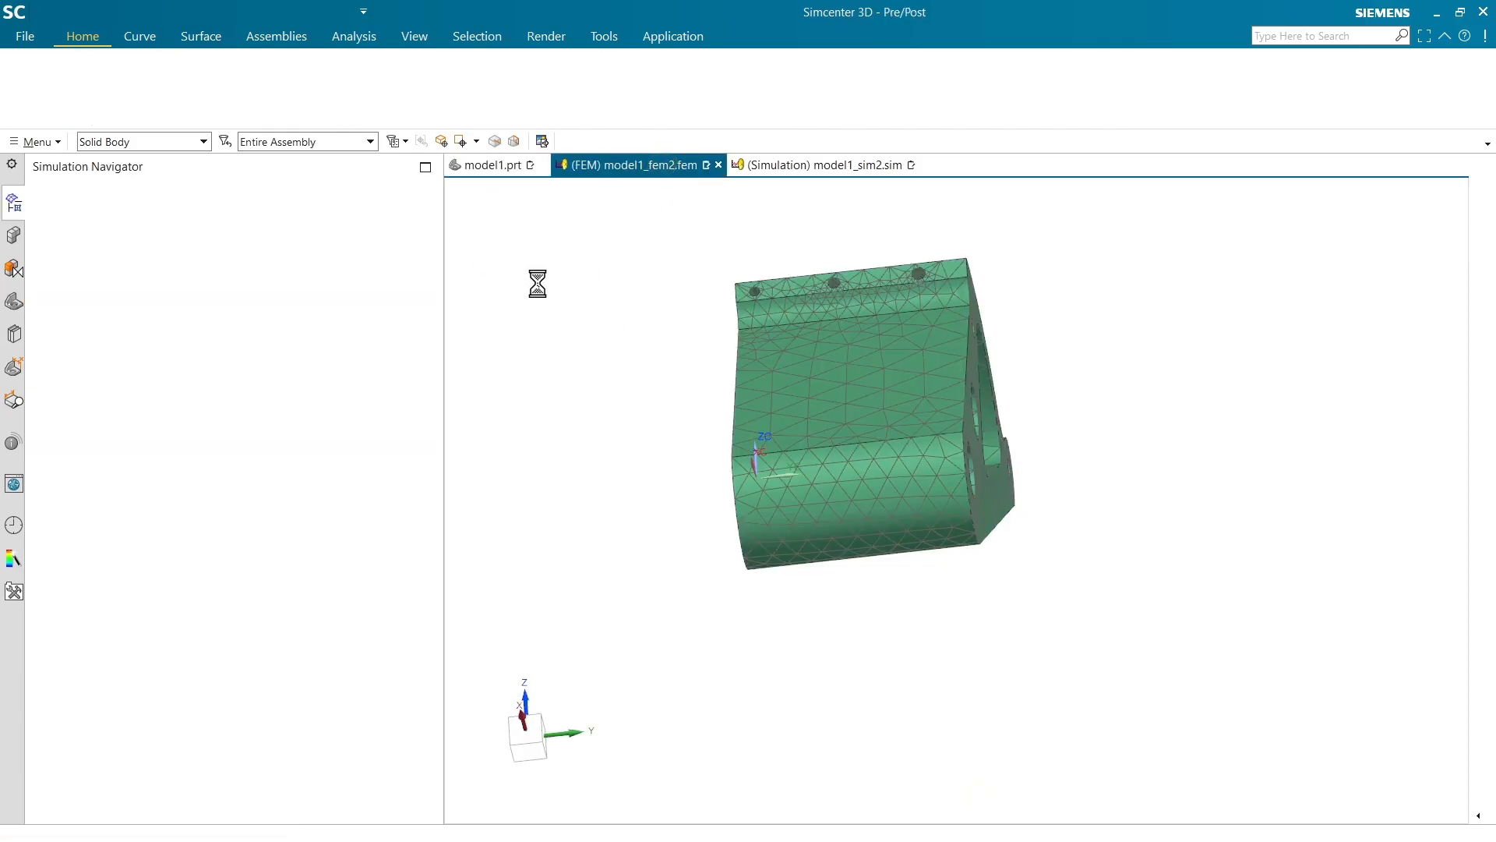
{"action": "left_click", "coordinate": [120, 326]}
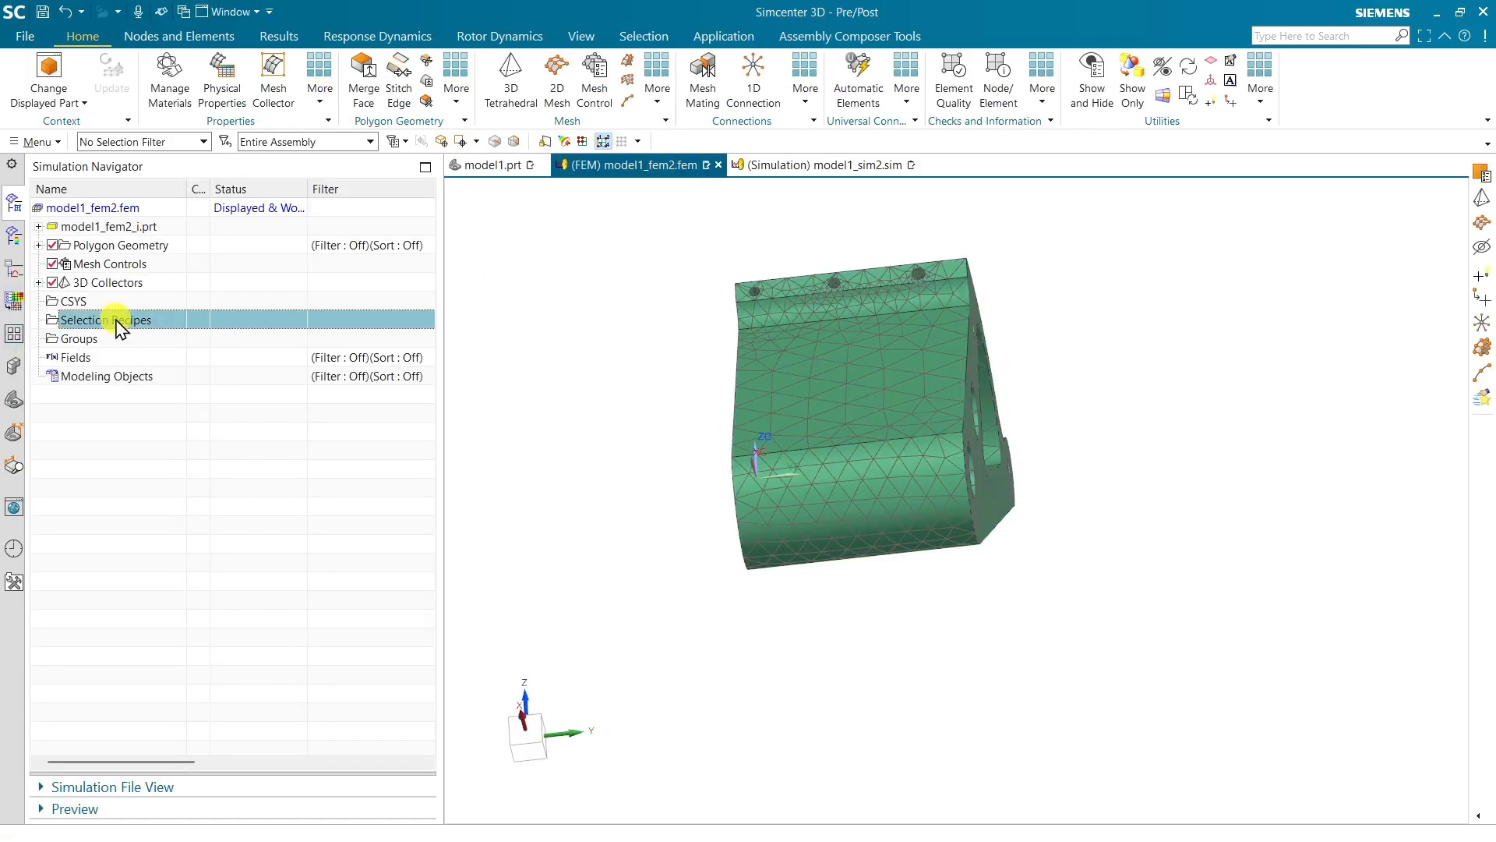
{"action": "right_click", "coordinate": [120, 326]}
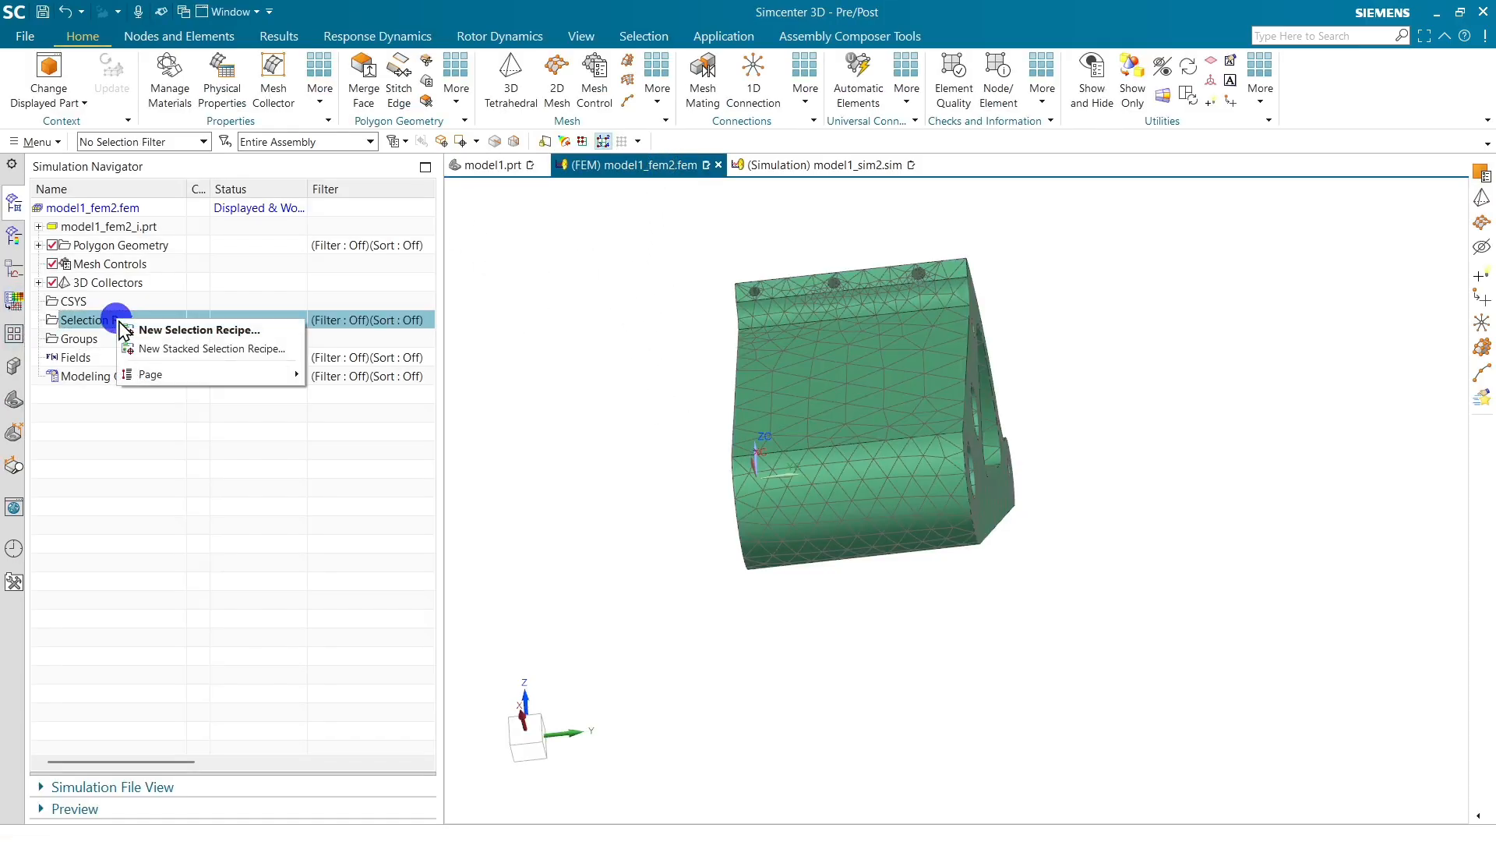
{"action": "left_click", "coordinate": [197, 331]}
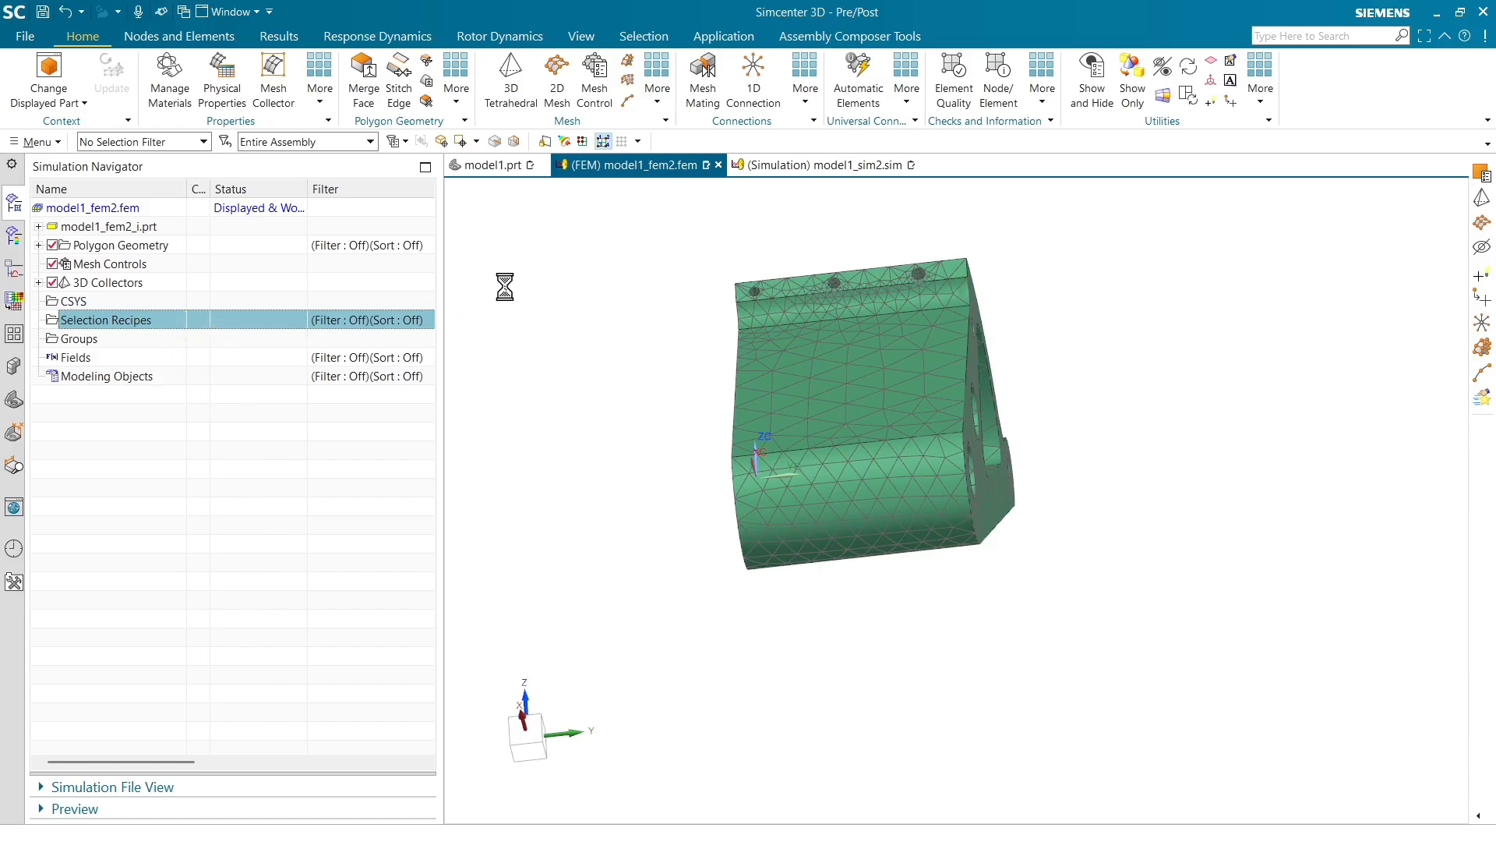
{"action": "left_click_drag", "start_coordinate": [659, 15], "coordinate": [750, 64]}
{"action": "left_click", "coordinate": [776, 110]}
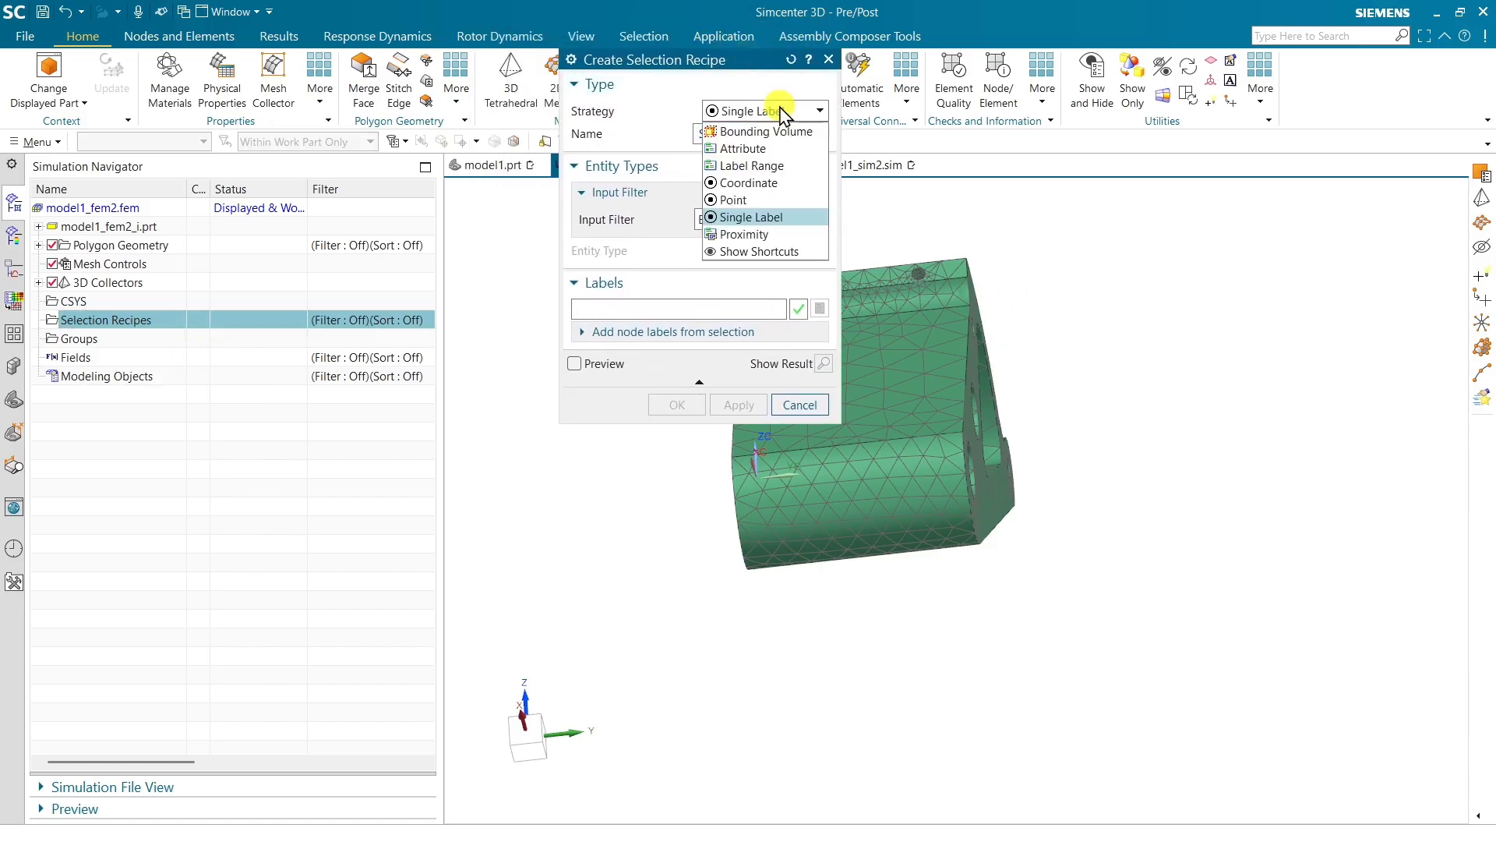
{"action": "left_click", "coordinate": [769, 148]}
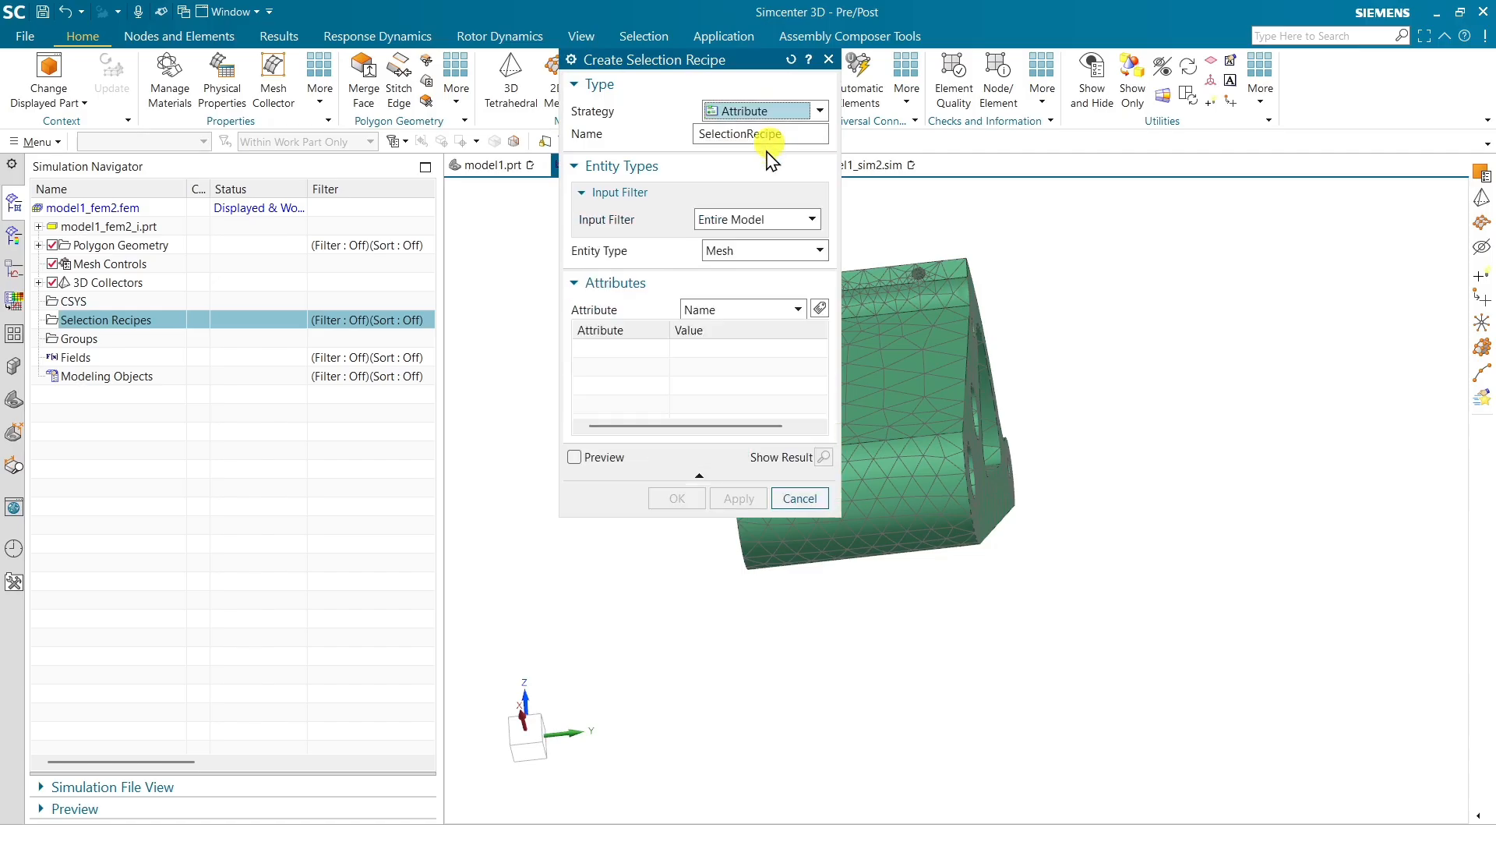
Set the recipe's entity type to Polygon Face and add a Name attribute criterion
{"action": "left_click", "coordinate": [764, 250]}
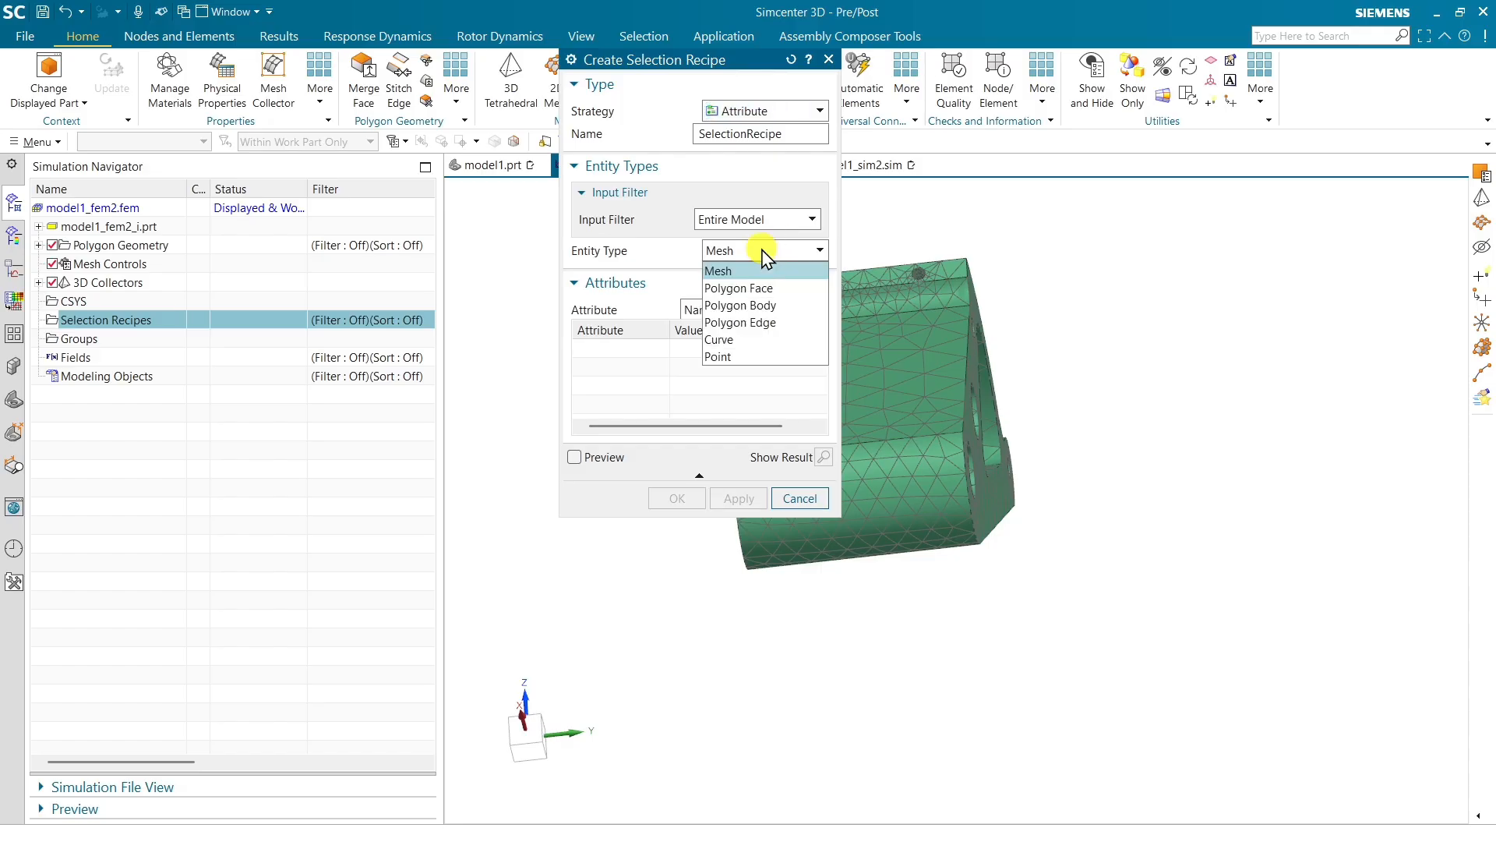
{"action": "left_click", "coordinate": [761, 290]}
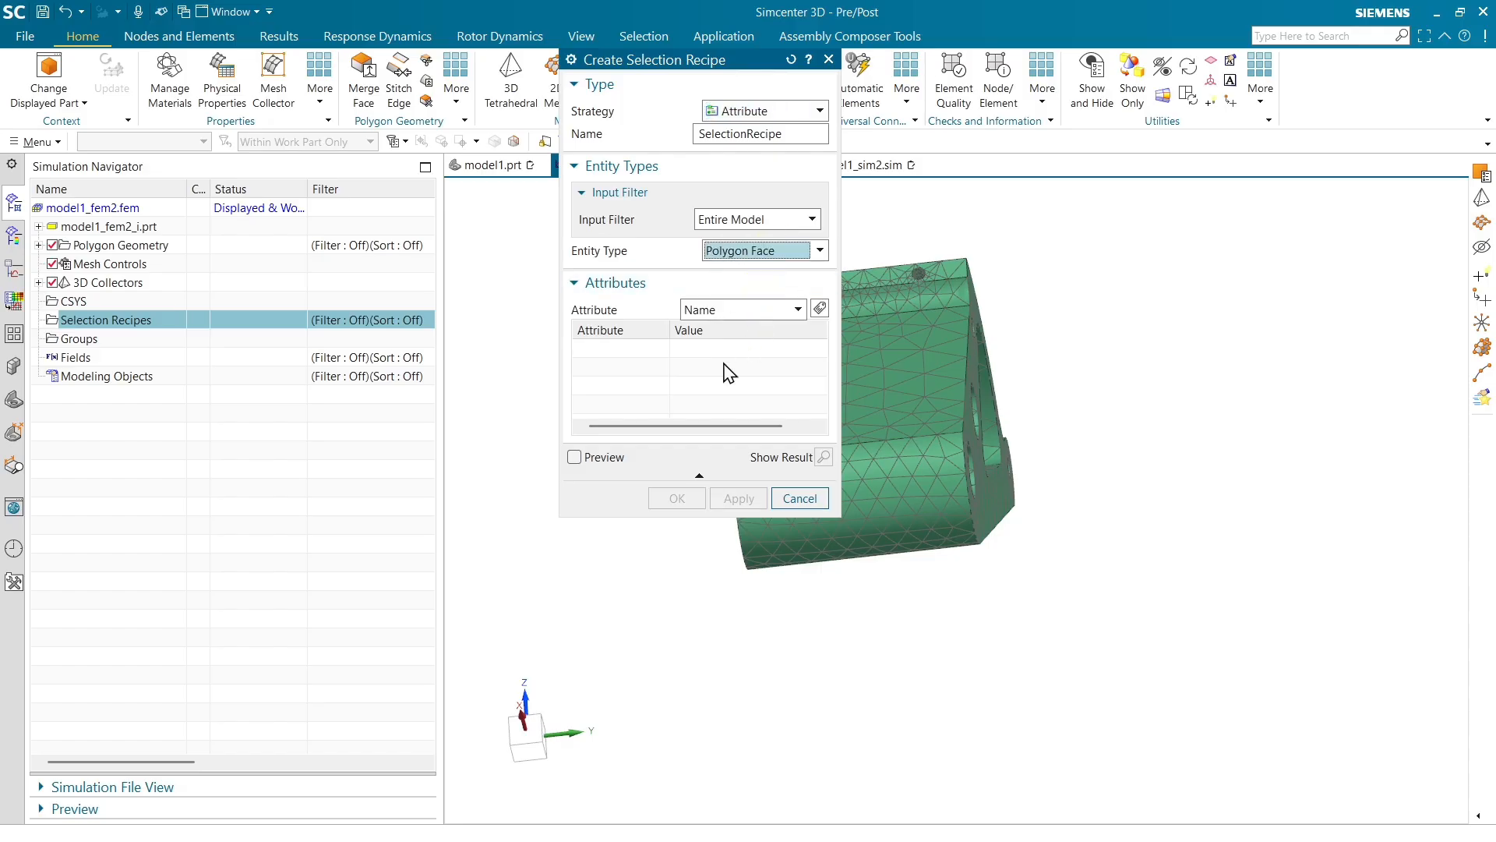
{"action": "left_click", "coordinate": [823, 312]}
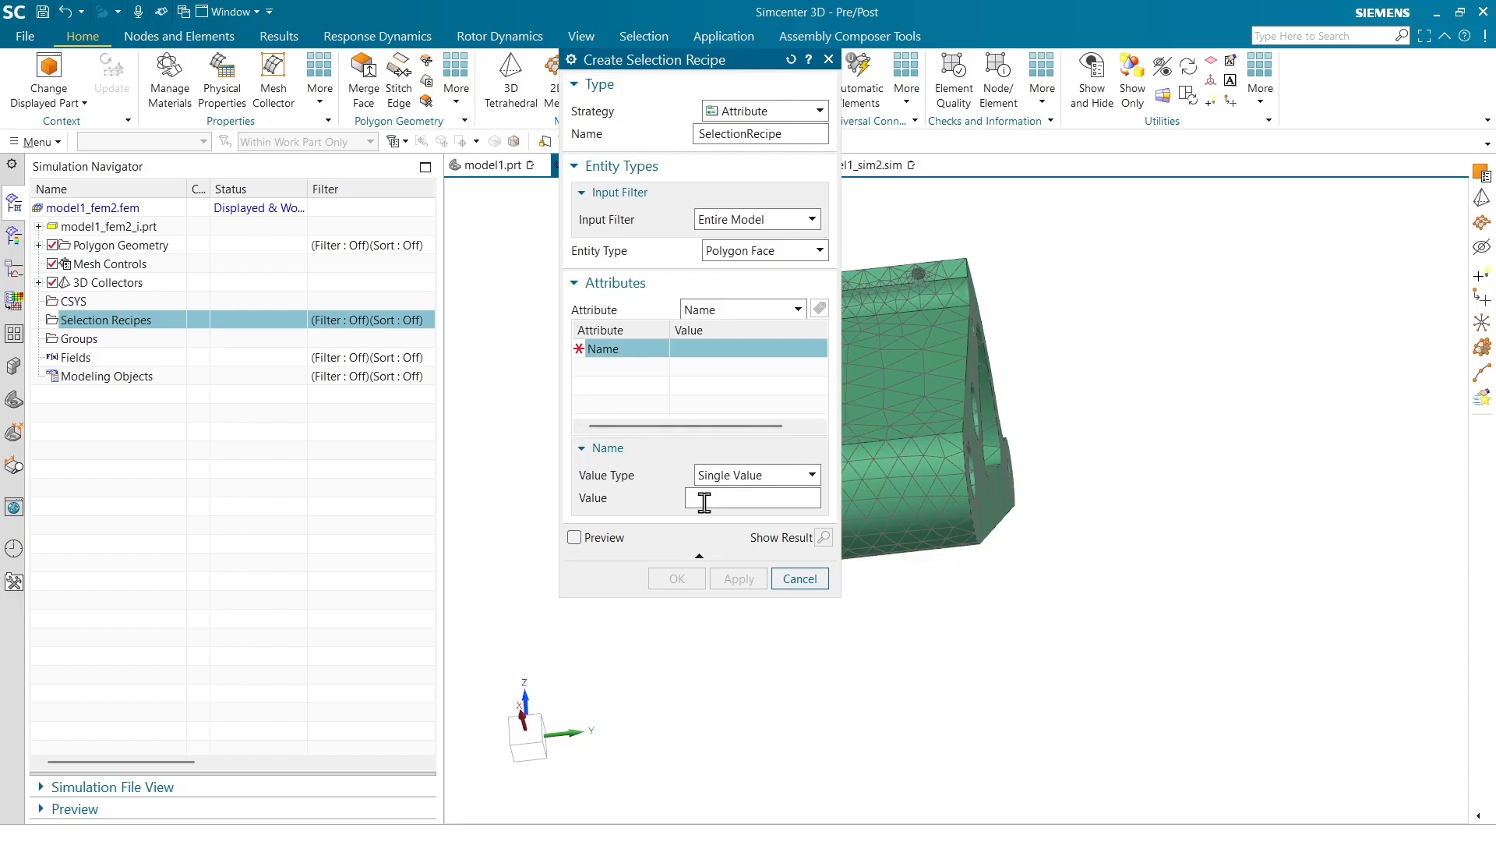
{"action": "left_click", "coordinate": [603, 348]}
{"action": "right_click", "coordinate": [604, 348]}
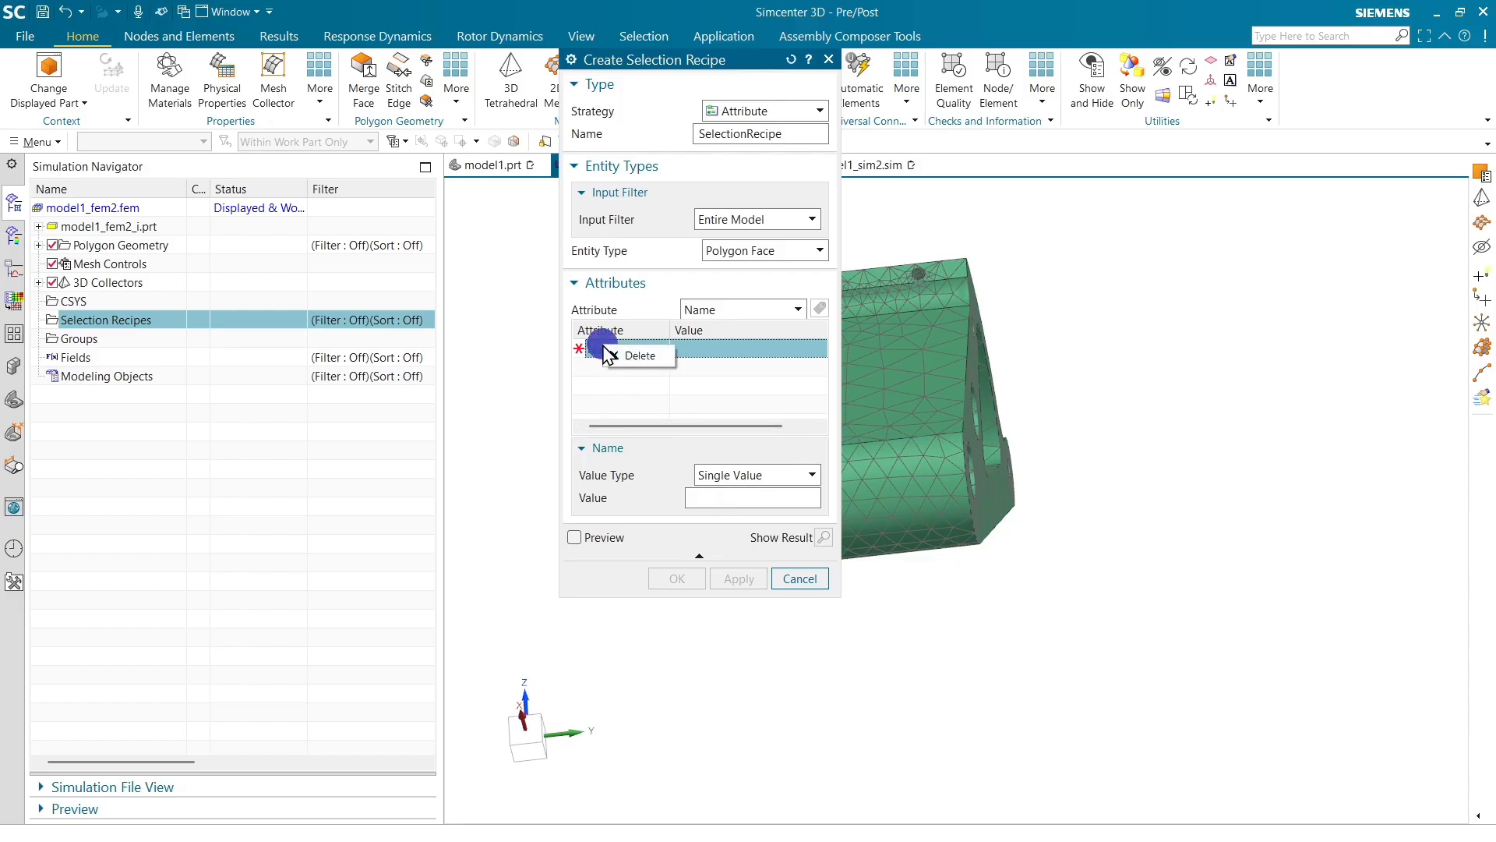
{"action": "left_click", "coordinate": [726, 352]}
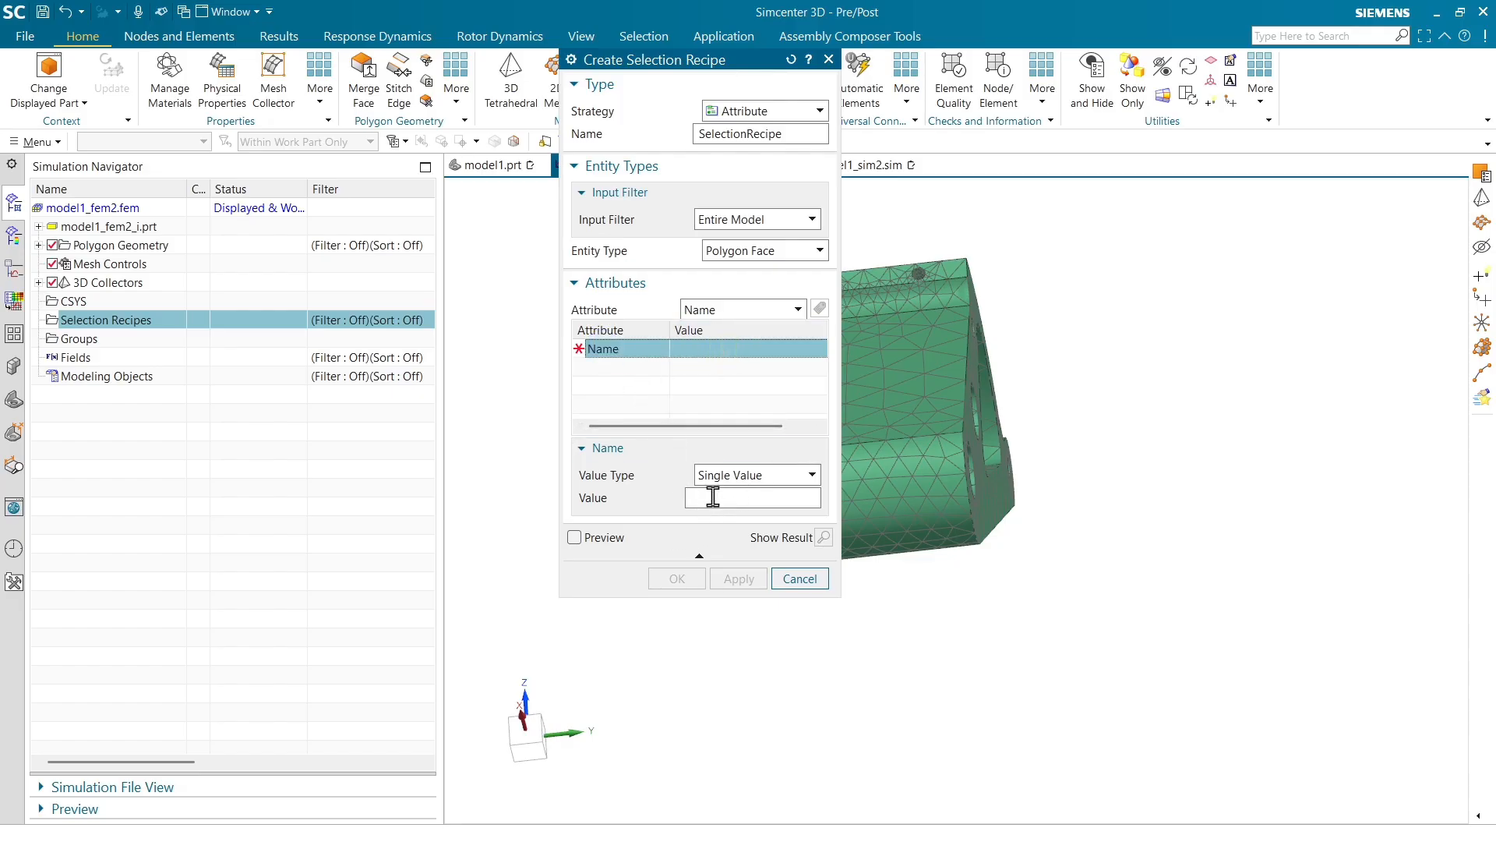
Switch the recipe's attribute choice to User Attribute and delete the Name criterion
{"action": "left_click", "coordinate": [762, 476]}
{"action": "left_click", "coordinate": [768, 474]}
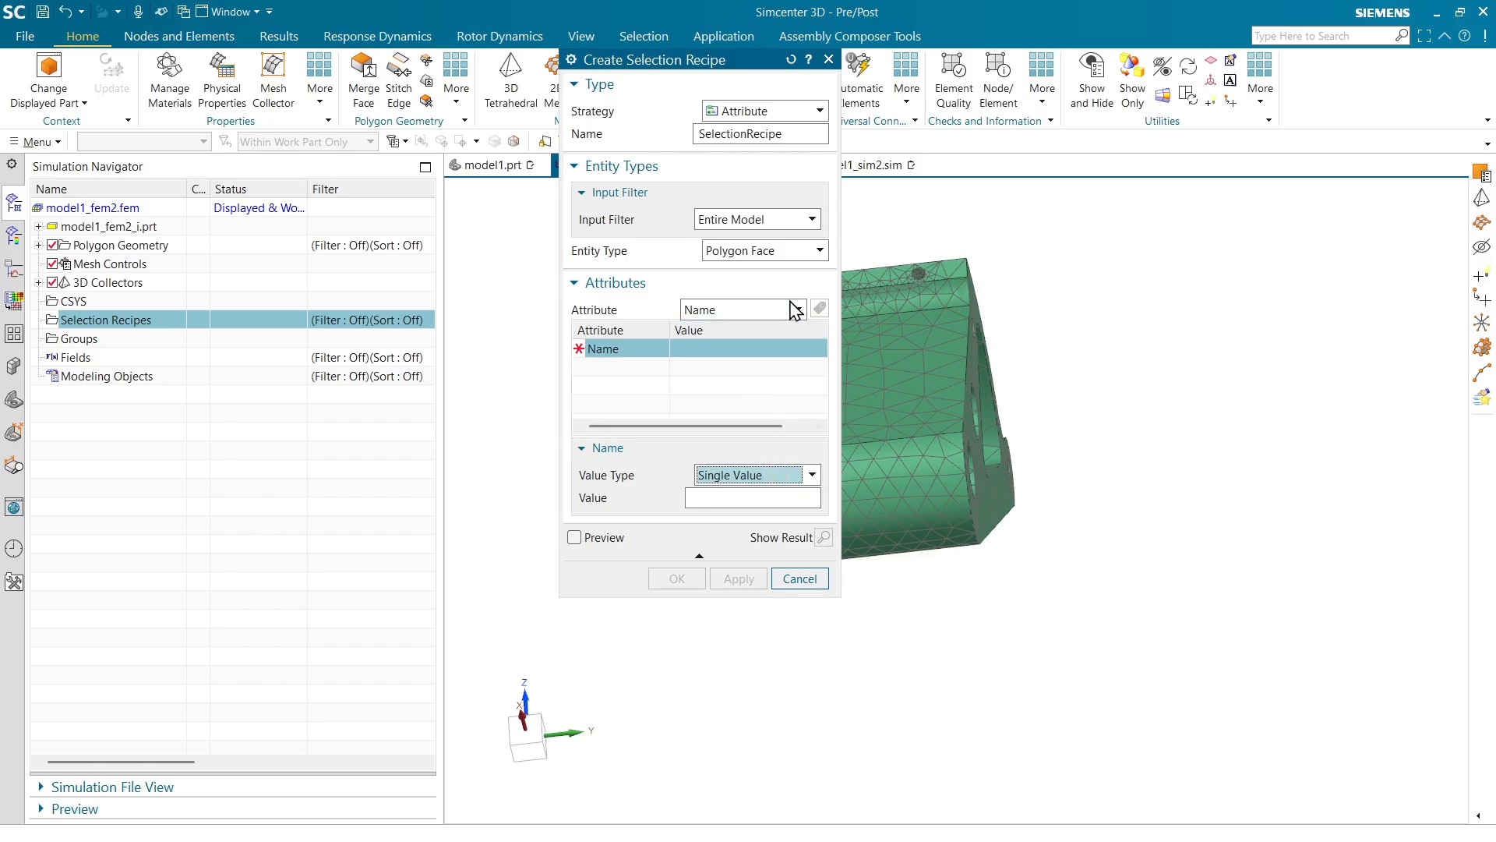
{"action": "left_click", "coordinate": [795, 310]}
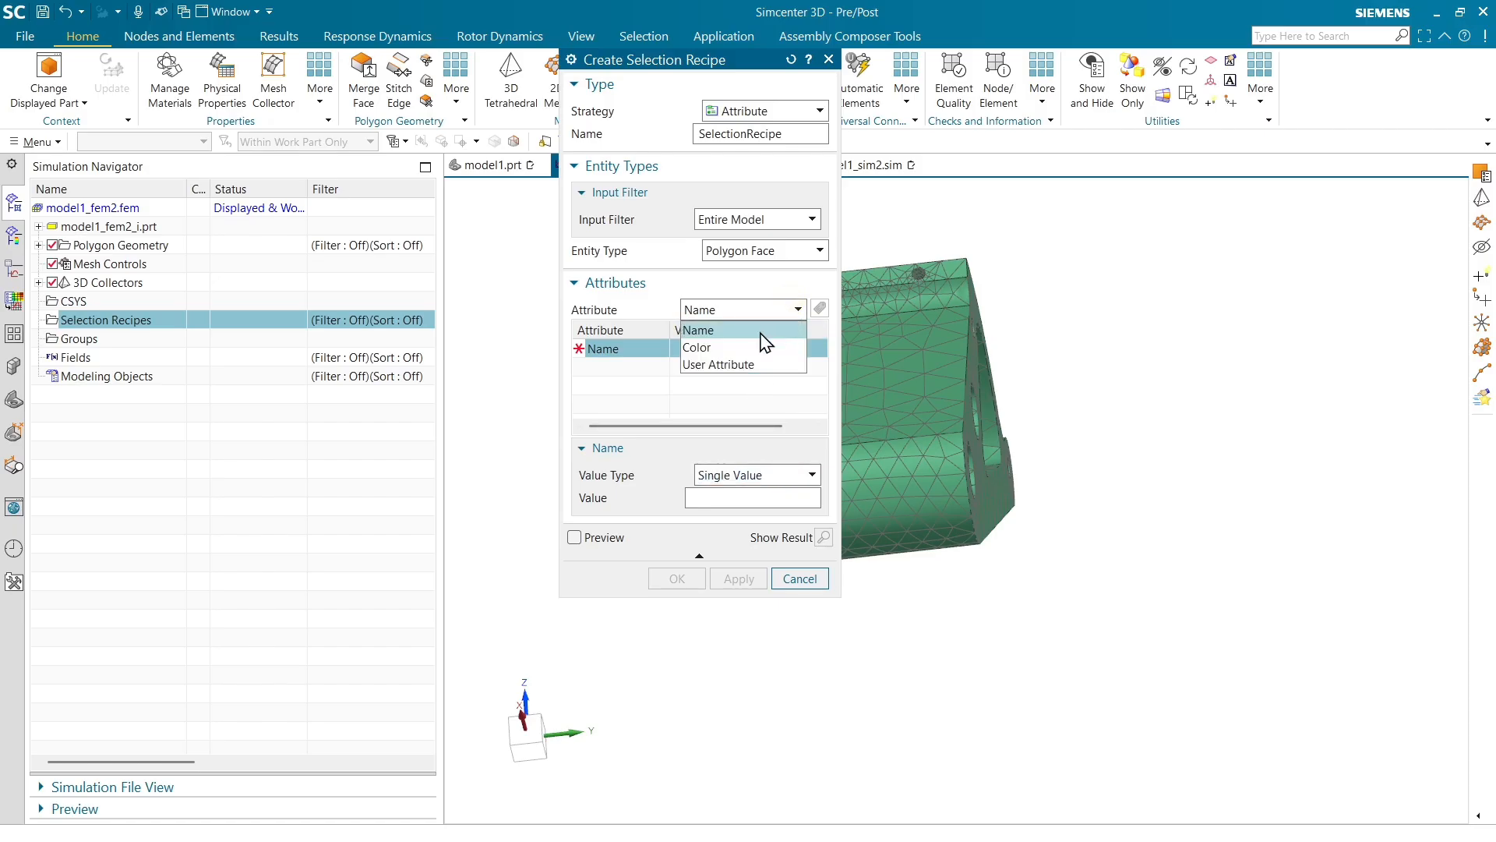
{"action": "left_click", "coordinate": [737, 364]}
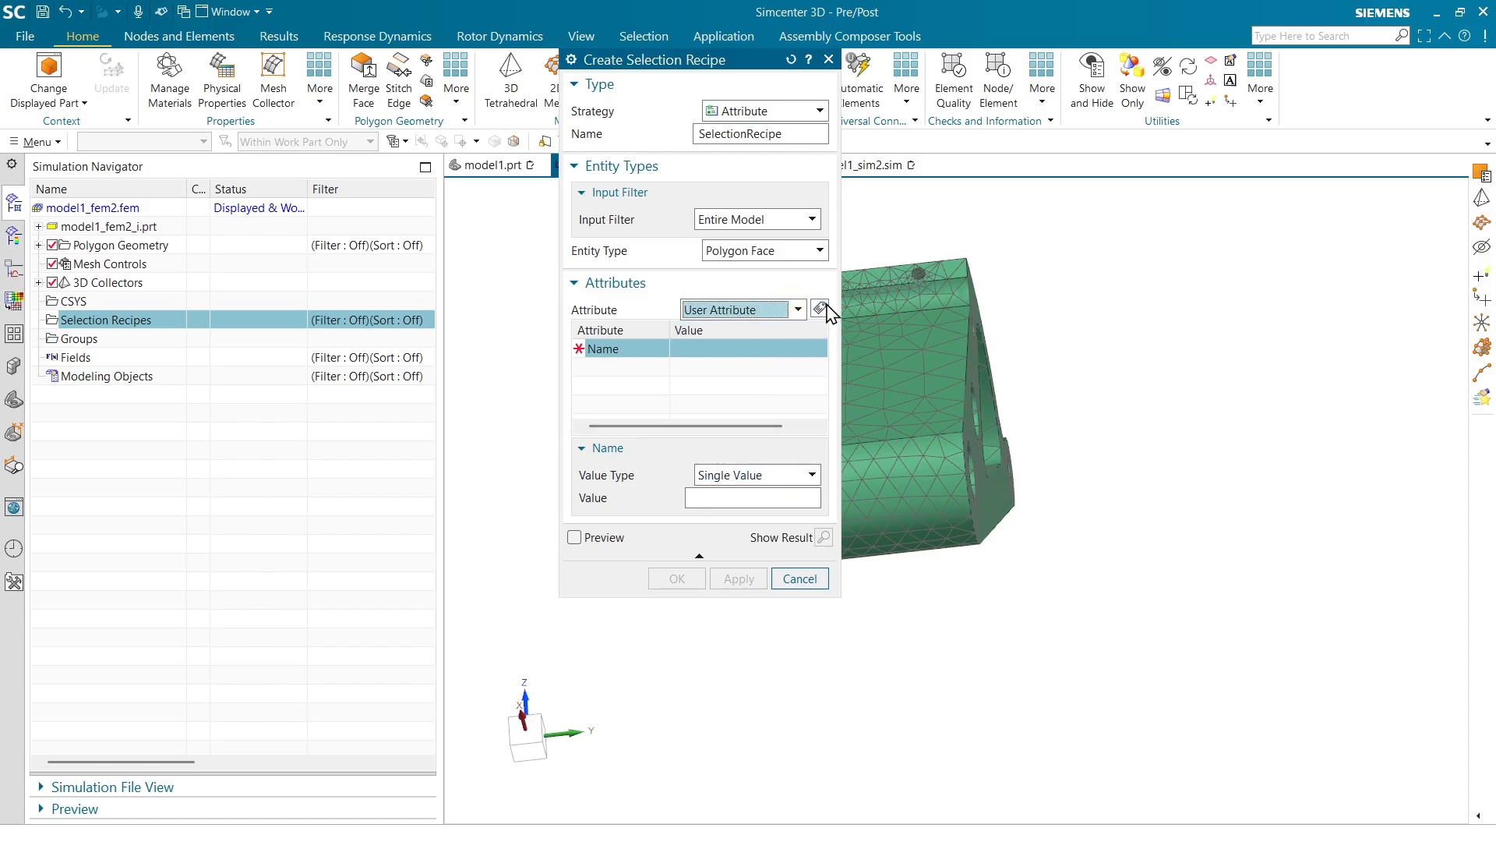
{"action": "right_click", "coordinate": [610, 350]}
{"action": "left_click", "coordinate": [635, 363]}
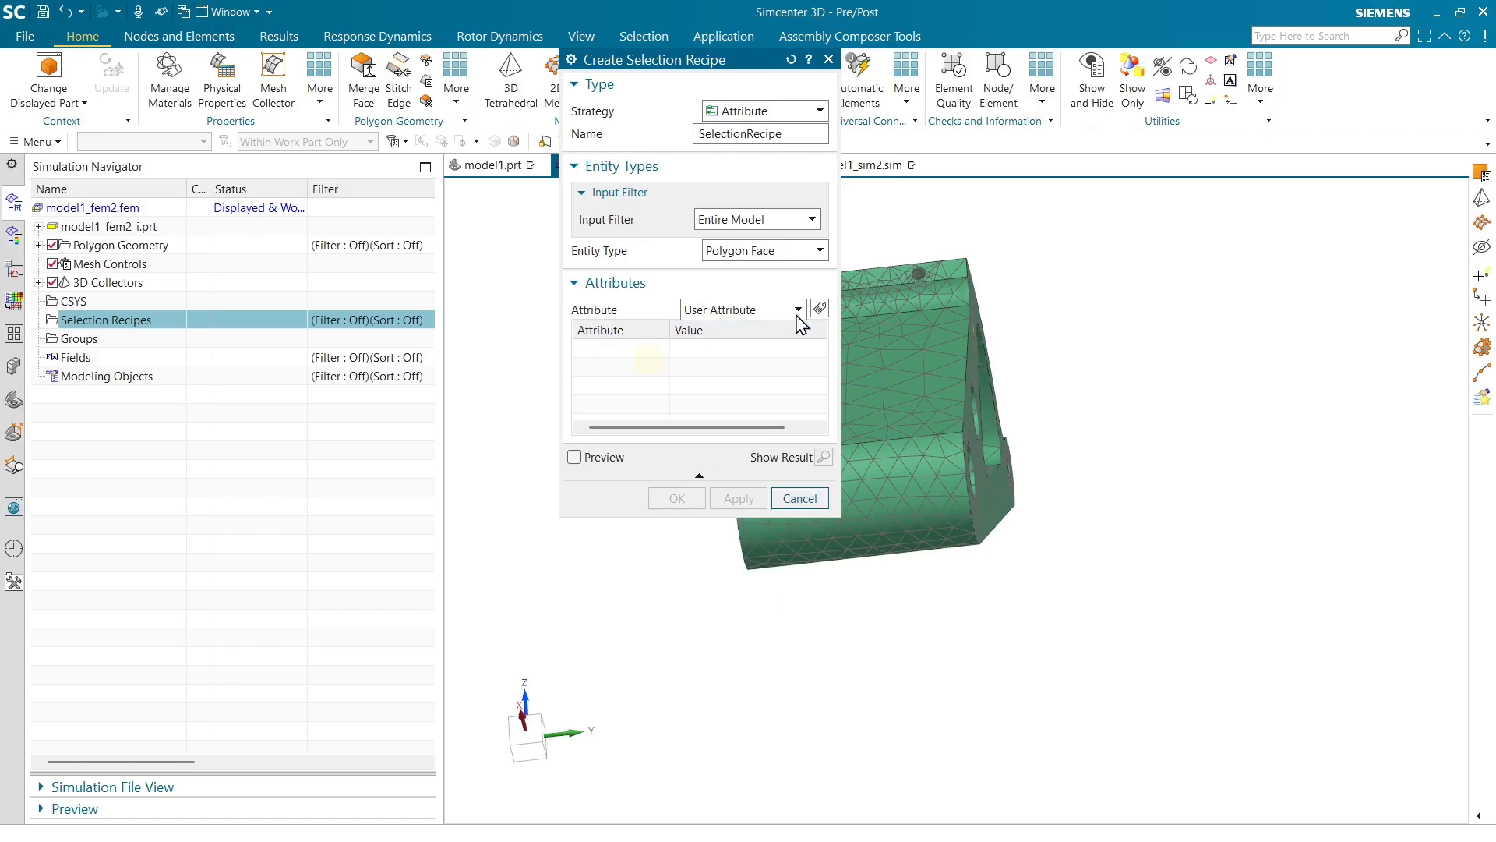
Add a User Attribute criterion of type String with title Load_face and low string value 1
{"action": "left_click", "coordinate": [819, 309]}
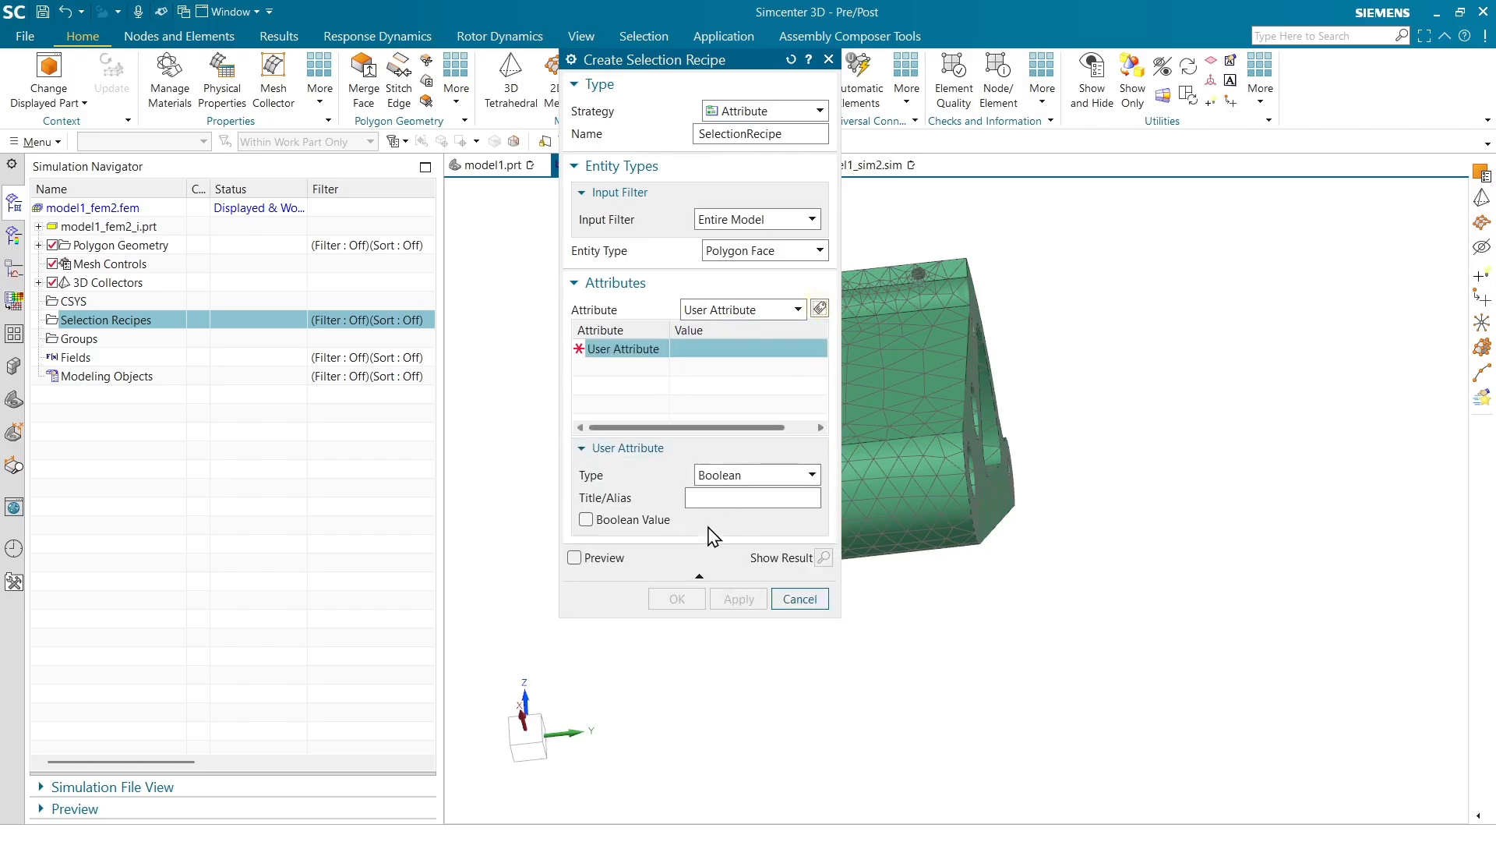
{"action": "right_click", "coordinate": [635, 363]}
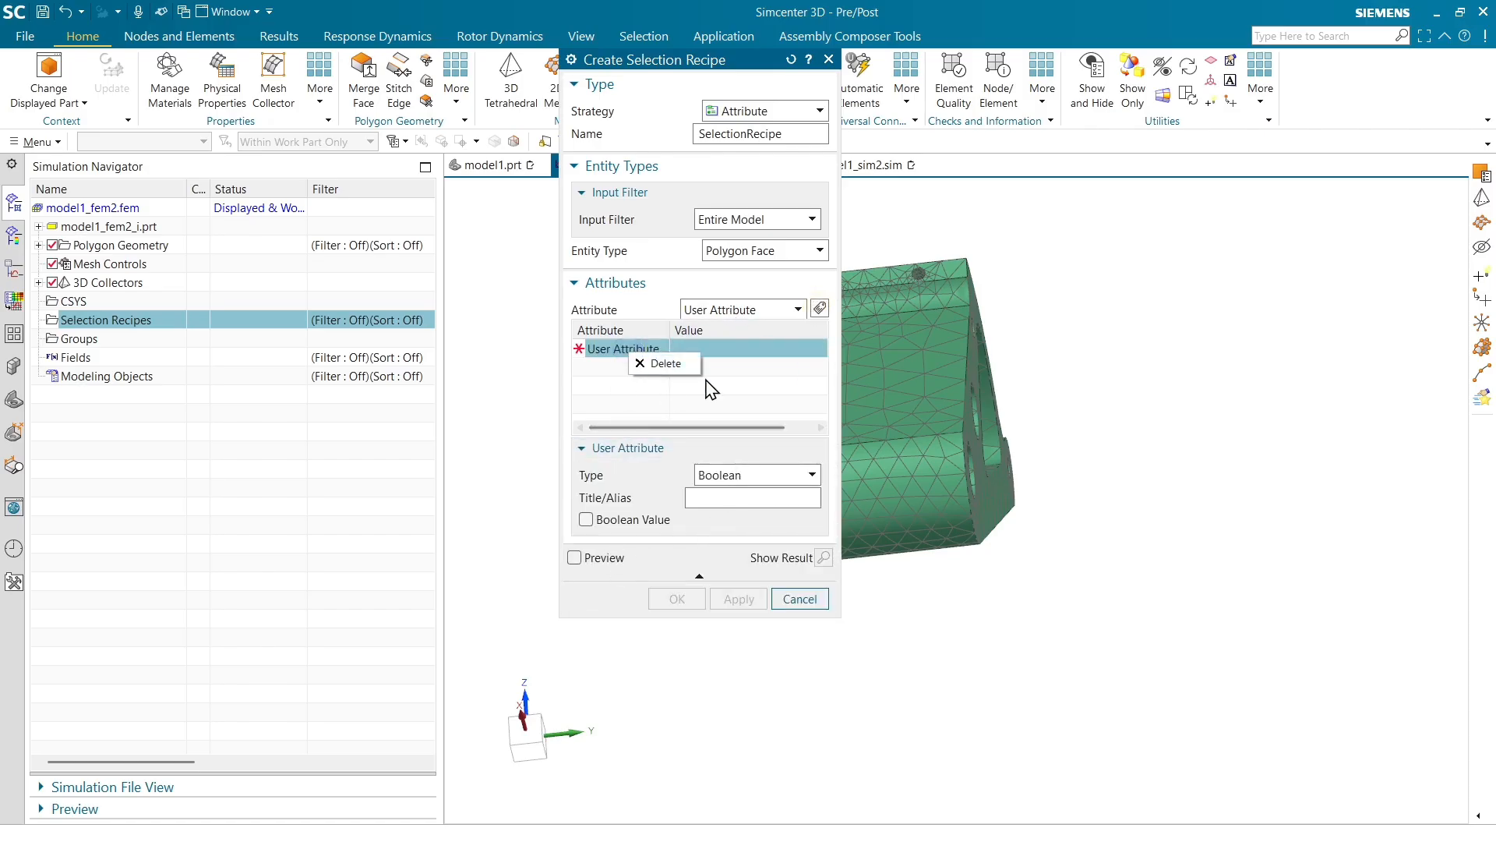
{"action": "left_click", "coordinate": [752, 397]}
{"action": "left_click", "coordinate": [639, 351]}
{"action": "left_click", "coordinate": [740, 474]}
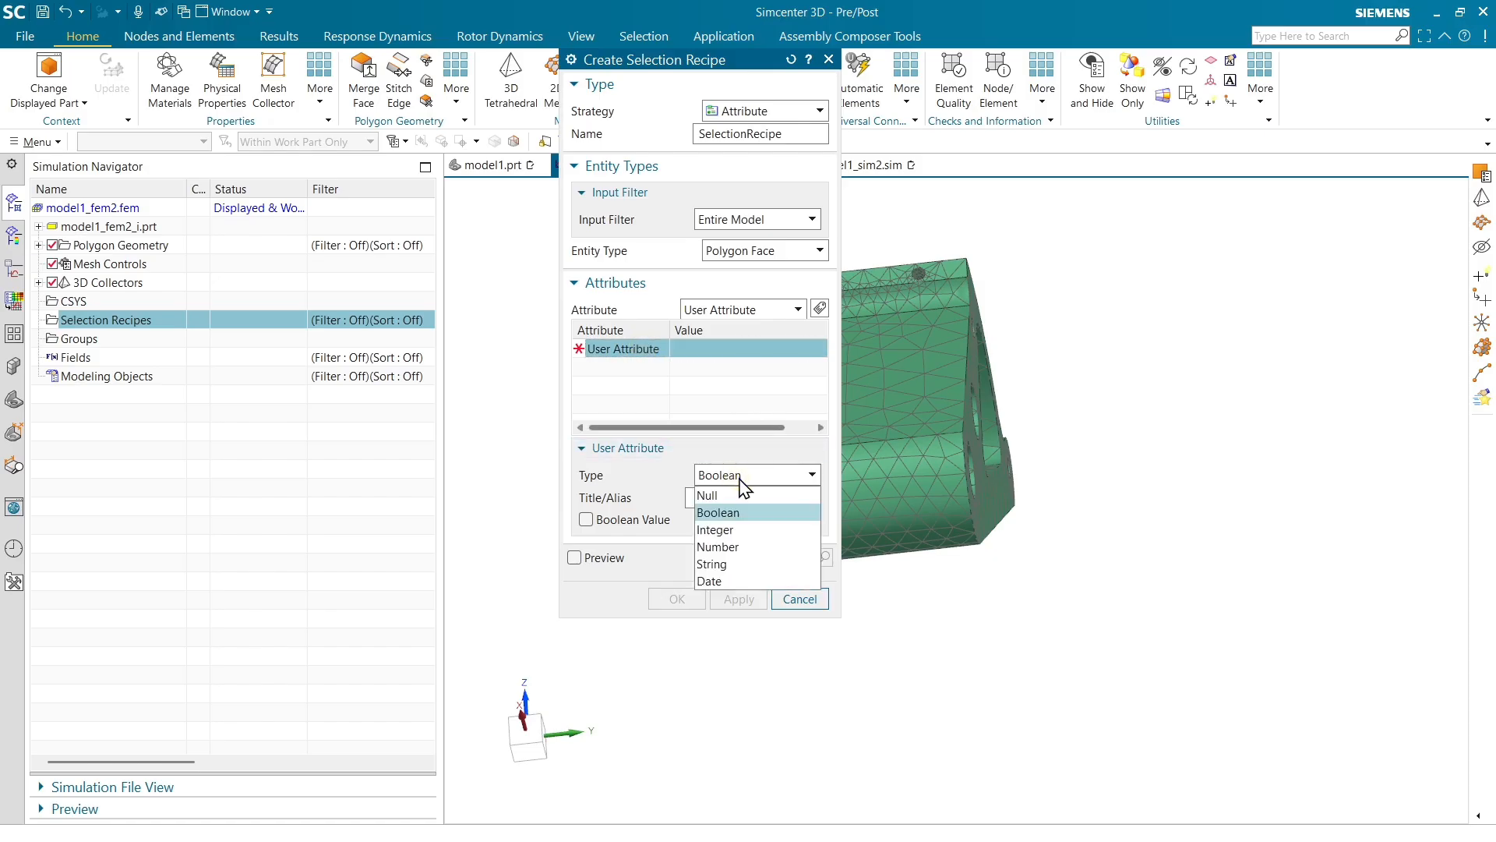
{"action": "left_click", "coordinate": [719, 563]}
{"action": "left_click", "coordinate": [732, 501]}
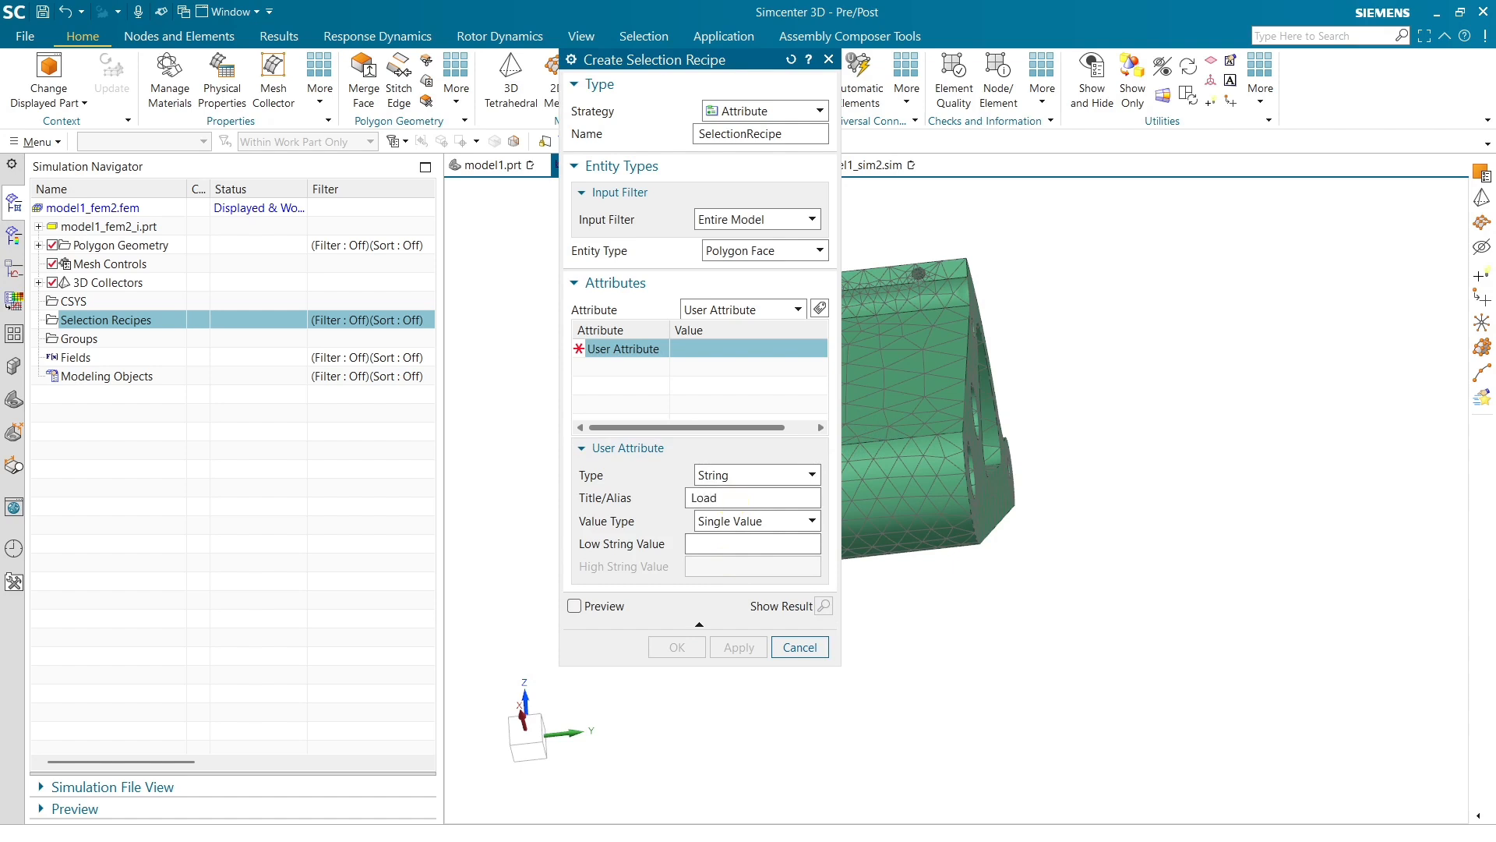
{"action": "key", "text": "Tab"}
{"action": "key", "text": "Tab"}
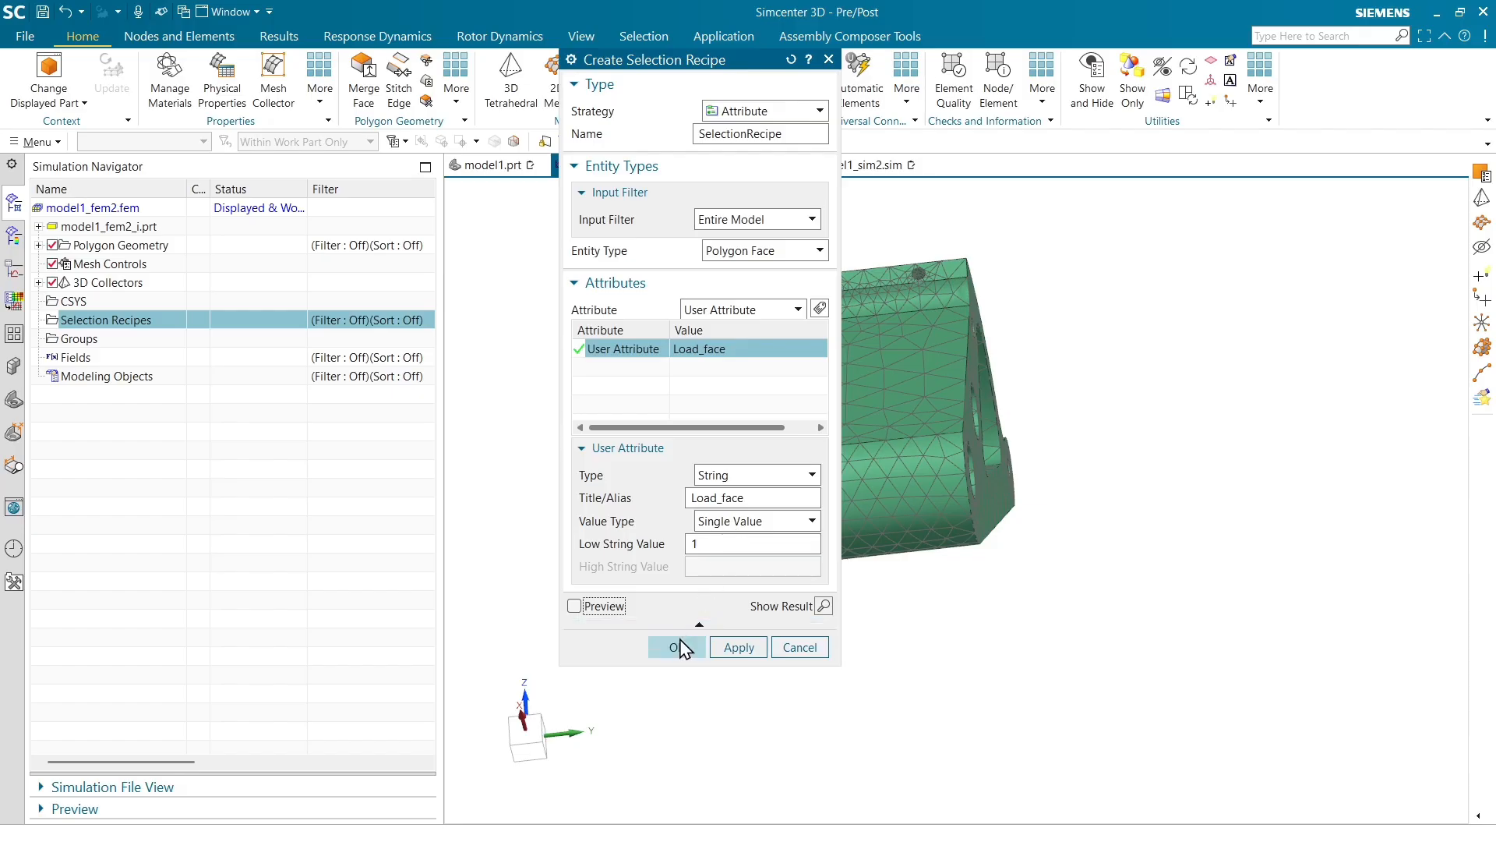
Turn on preview and finish creating the selection recipe
{"action": "left_click", "coordinate": [578, 607]}
{"action": "scroll", "coordinate": [1256, 489], "scroll_direction": "down", "scroll_amount": 2}
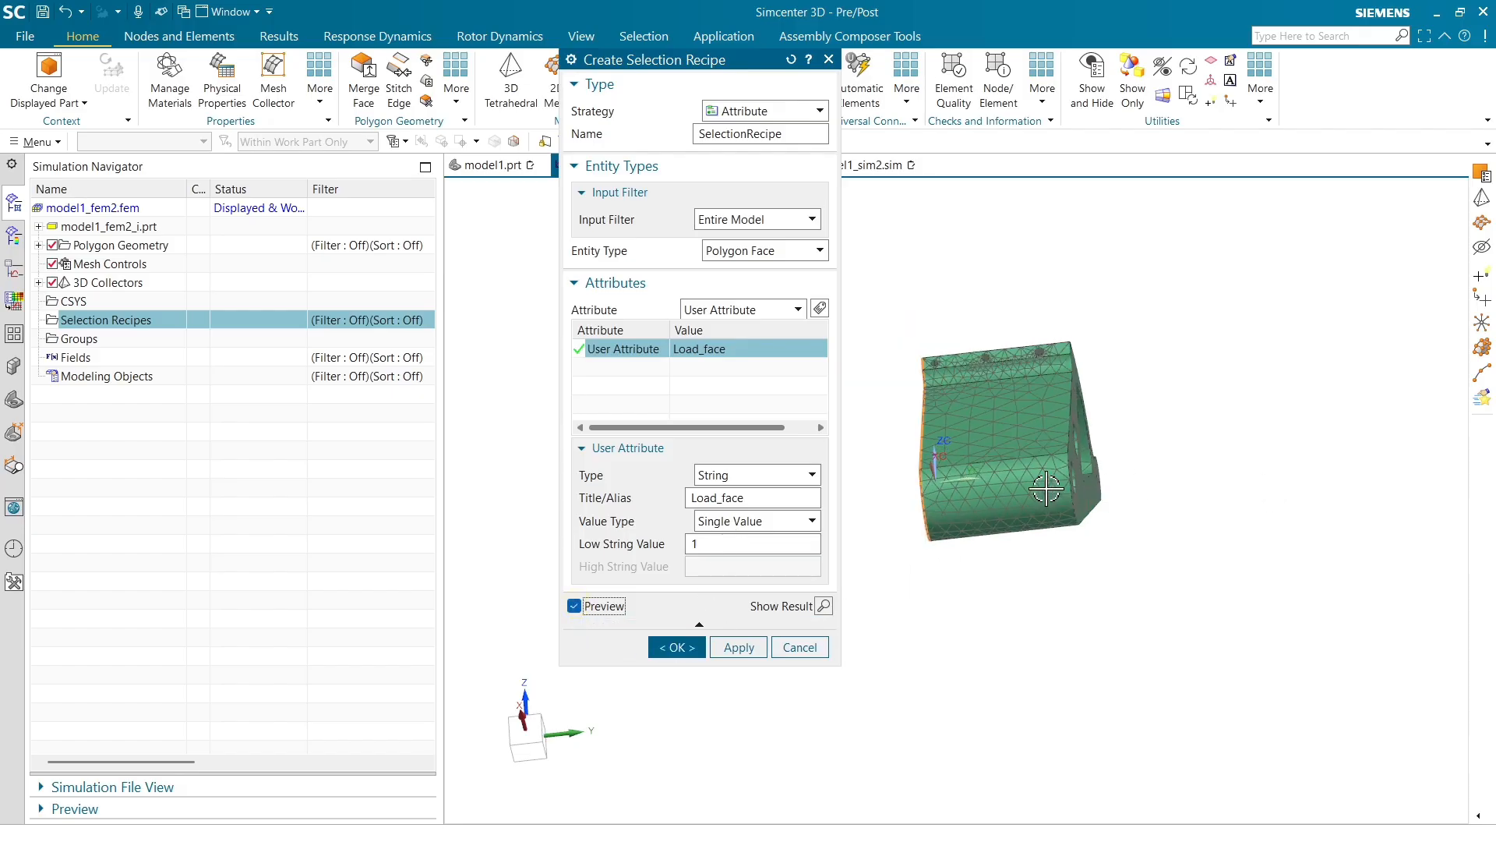
{"action": "middle_click", "coordinate": [1057, 471]}
{"action": "middle_click_drag", "start_coordinate": [1115, 466], "coordinate": [1129, 458]}
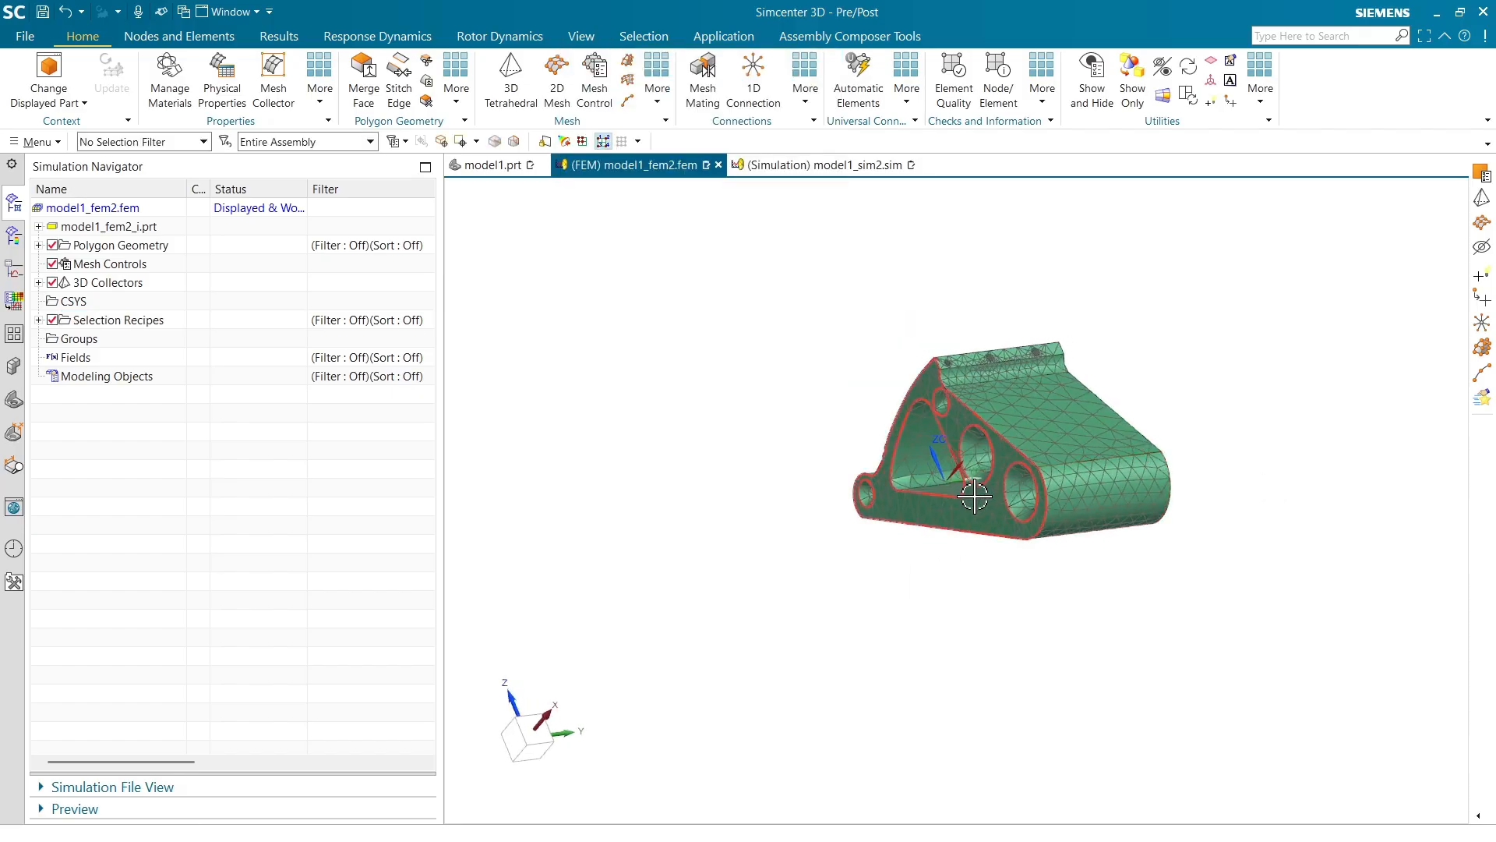
{"action": "scroll", "coordinate": [976, 493], "scroll_direction": "up", "scroll_amount": 3}
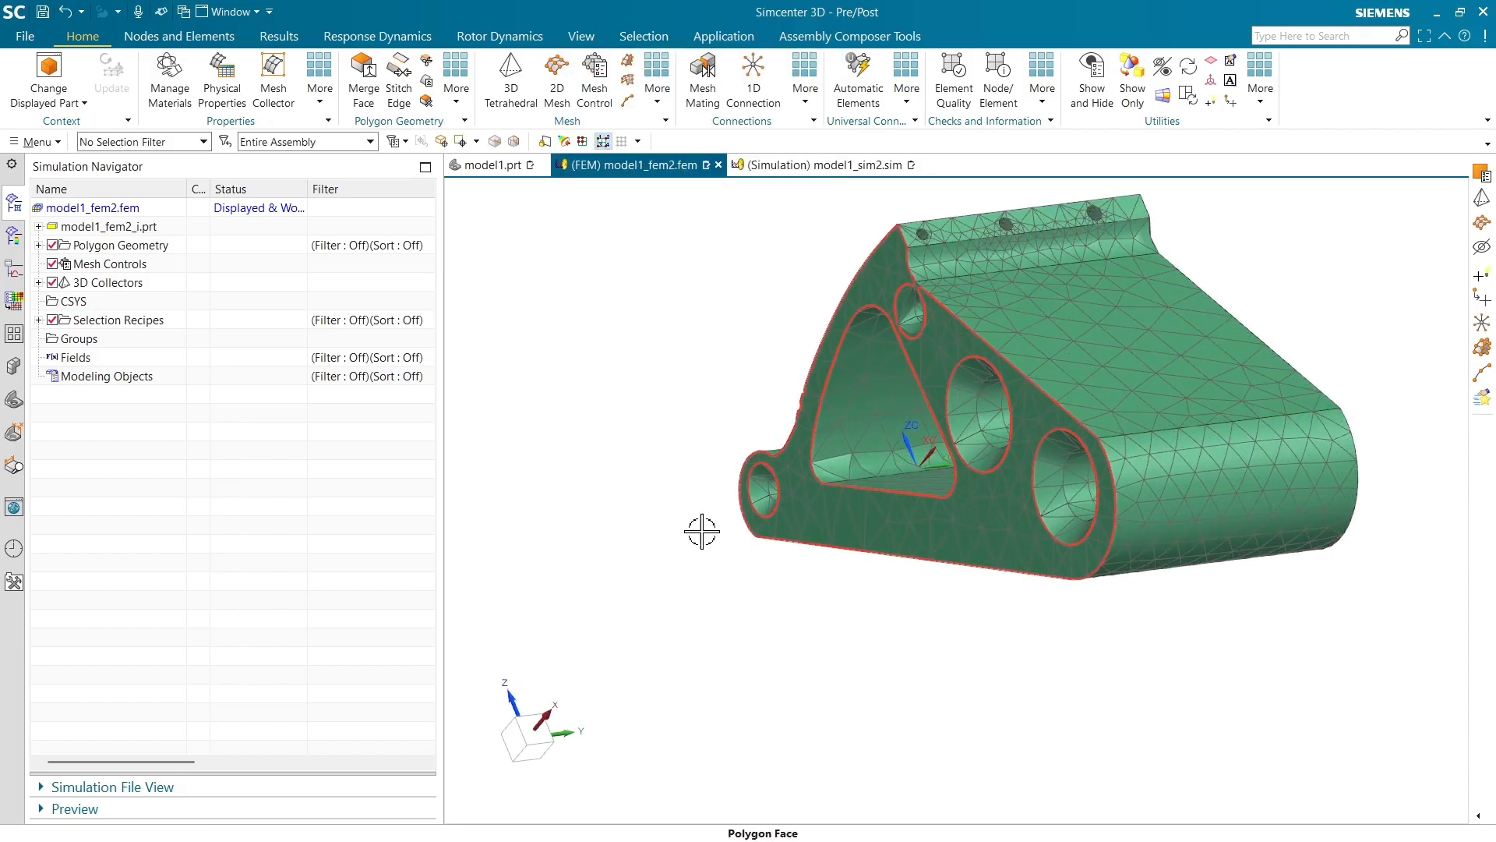
Show only the contents of the new selection recipe, then undo the display change
{"action": "left_click", "coordinate": [39, 320]}
{"action": "left_click", "coordinate": [118, 338]}
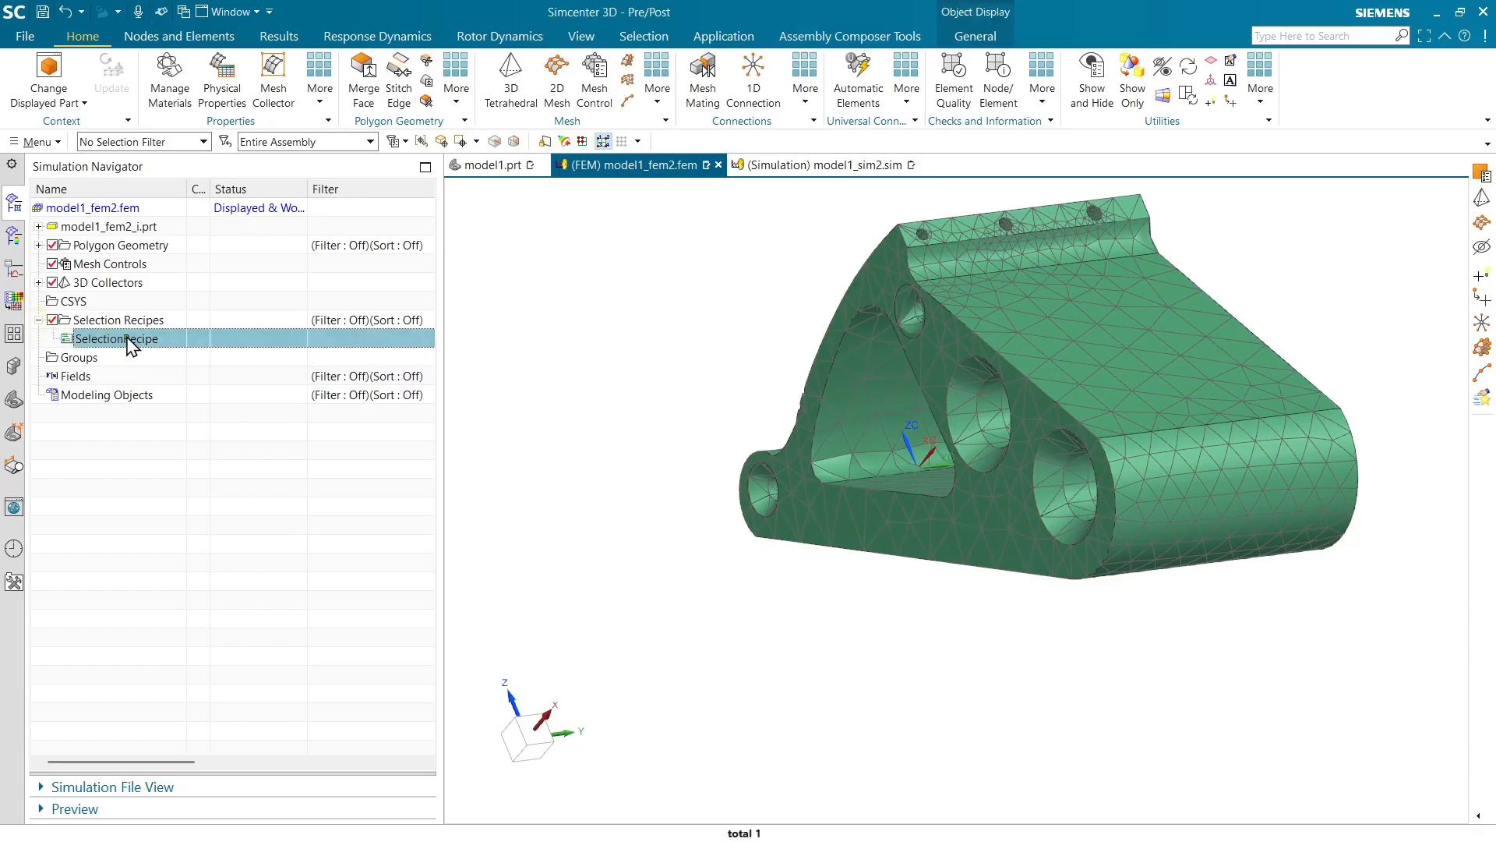
{"action": "double_click", "coordinate": [127, 336]}
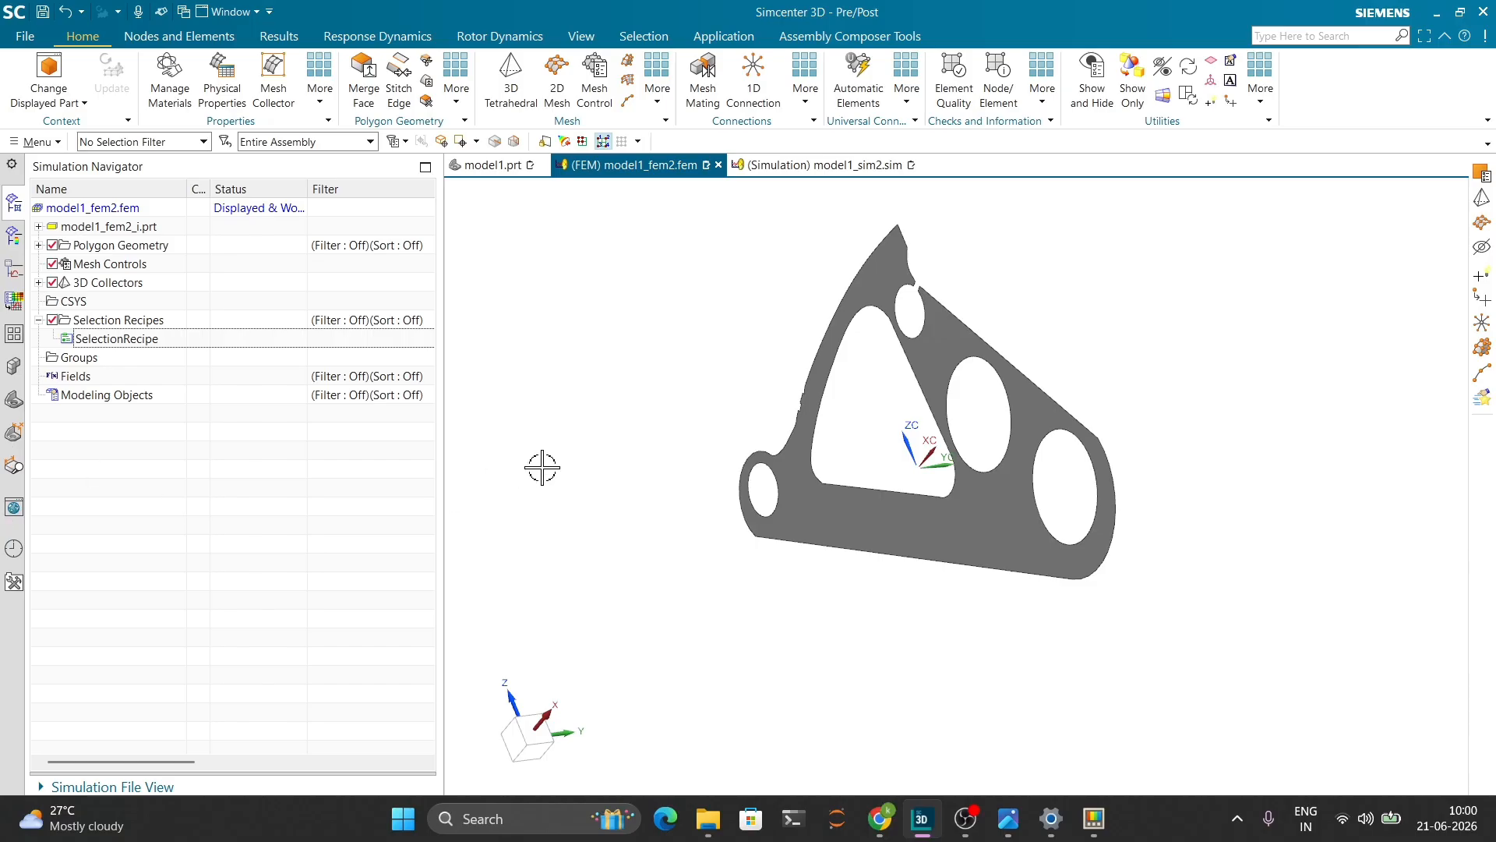
{"action": "middle_click_drag", "start_coordinate": [578, 458], "coordinate": [567, 465]}
{"action": "key", "text": "ctrl+z"}
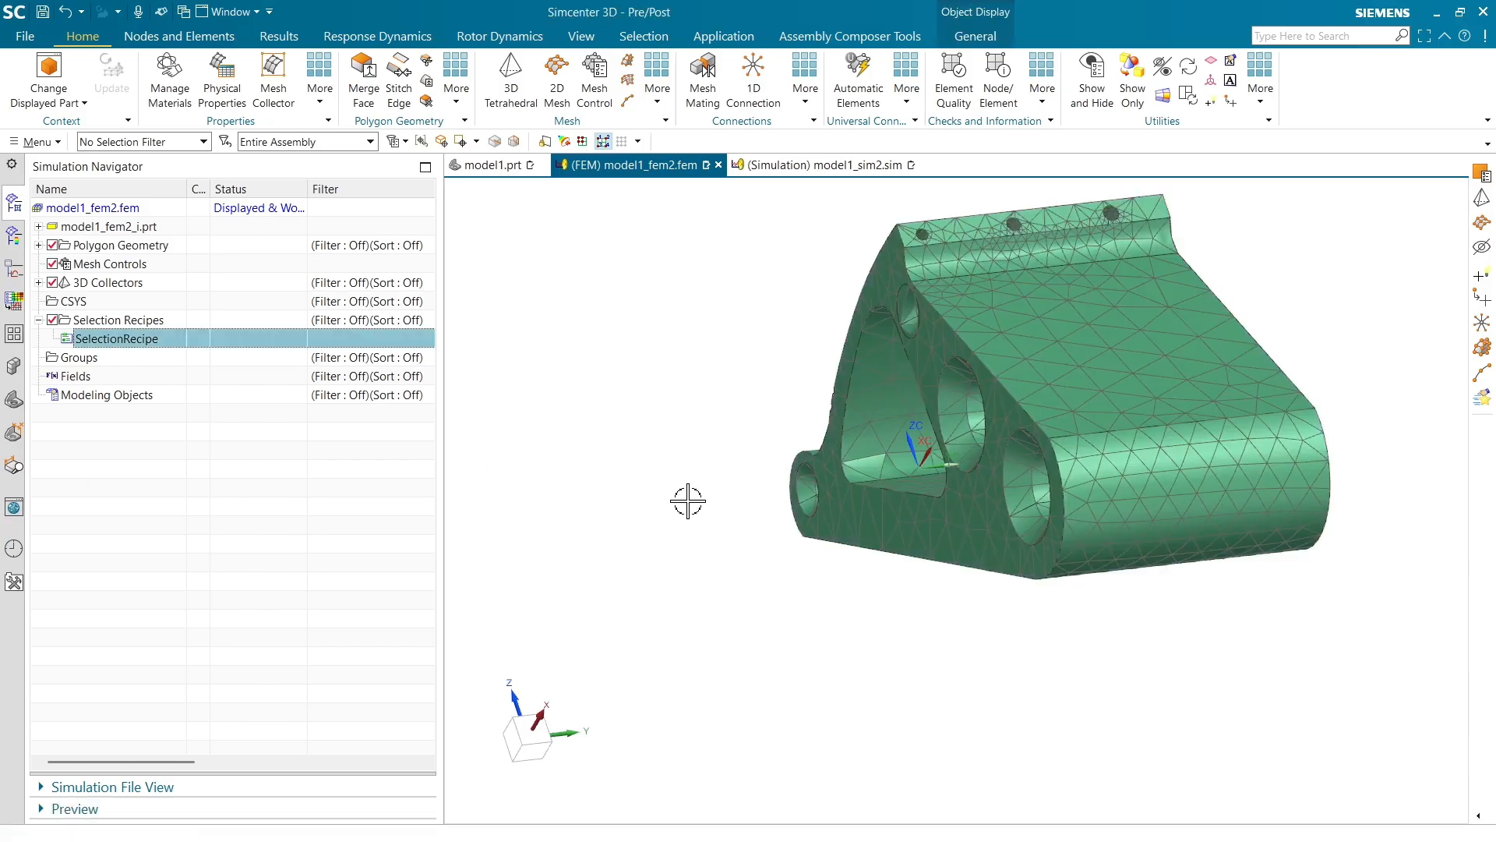
Delete the SelectionRecipe selection recipe
{"action": "right_click", "coordinate": [129, 339]}
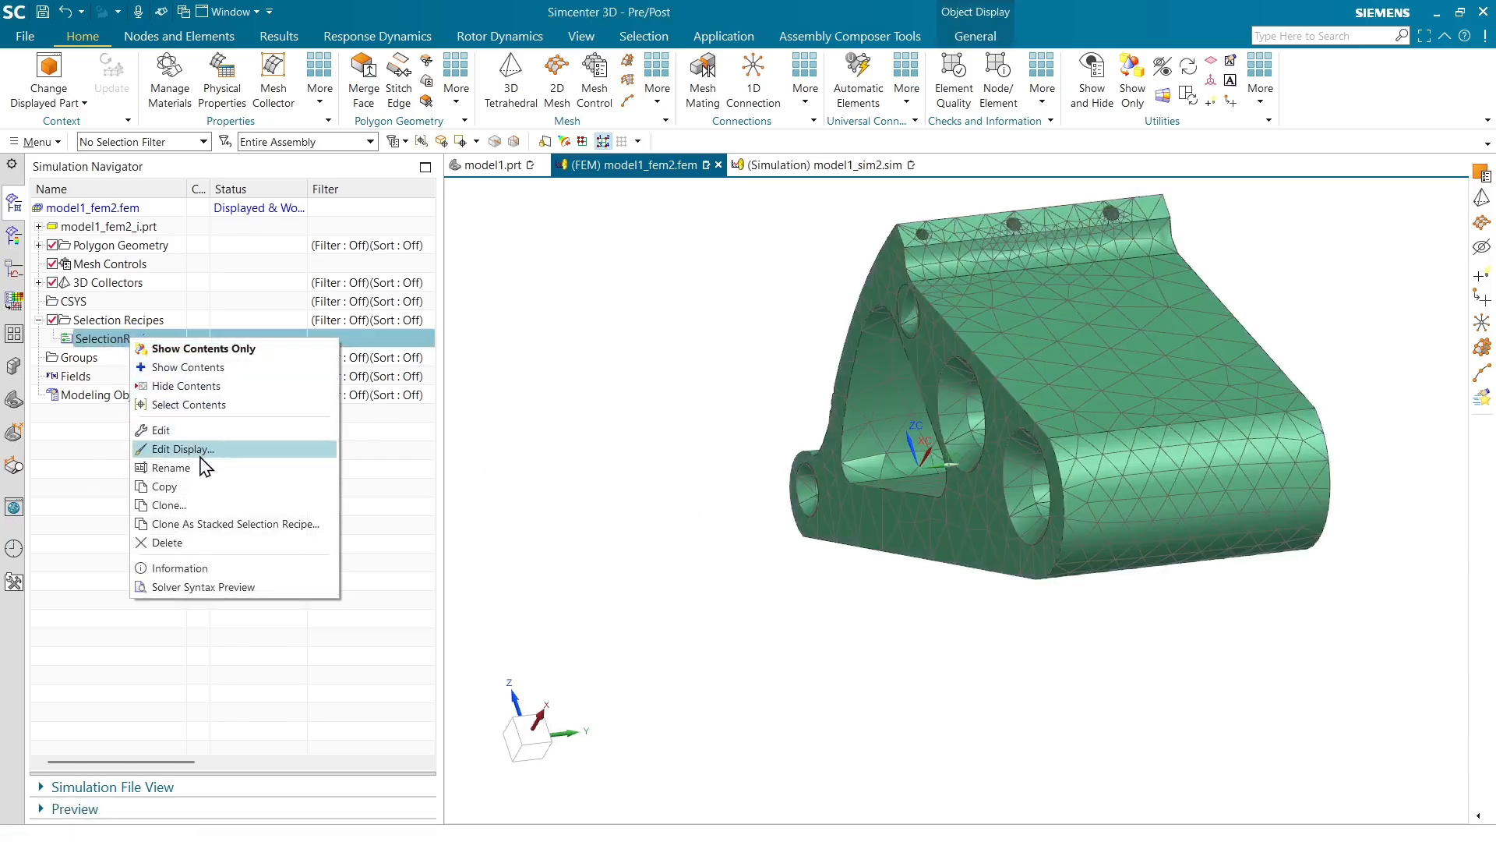
{"action": "left_click", "coordinate": [190, 544]}
{"action": "middle_click_drag", "start_coordinate": [711, 461], "coordinate": [691, 468]}
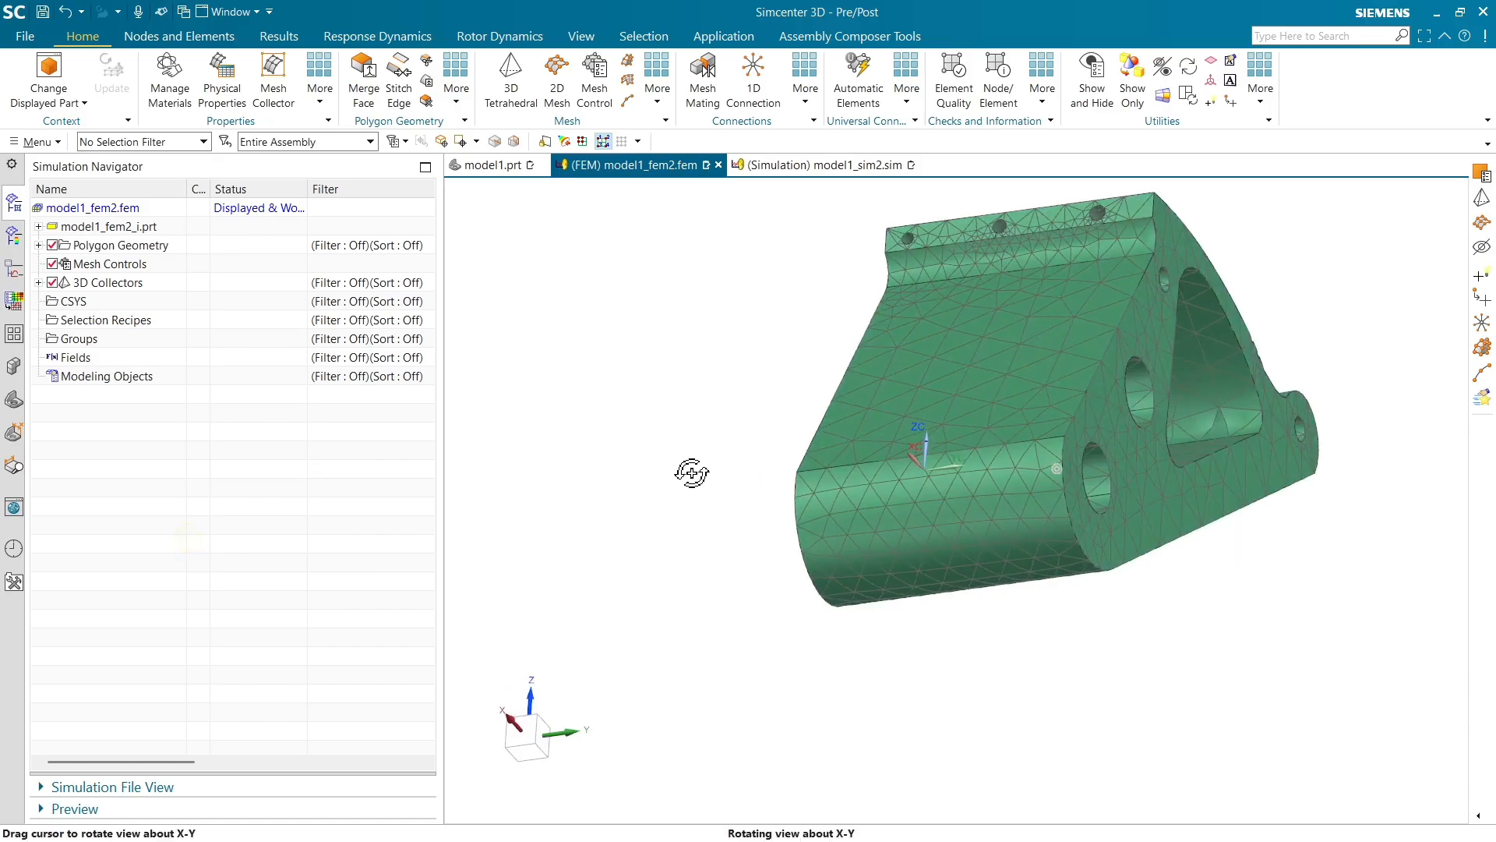
Start a new selection recipe and name it Load_face
{"action": "right_click", "coordinate": [134, 320]}
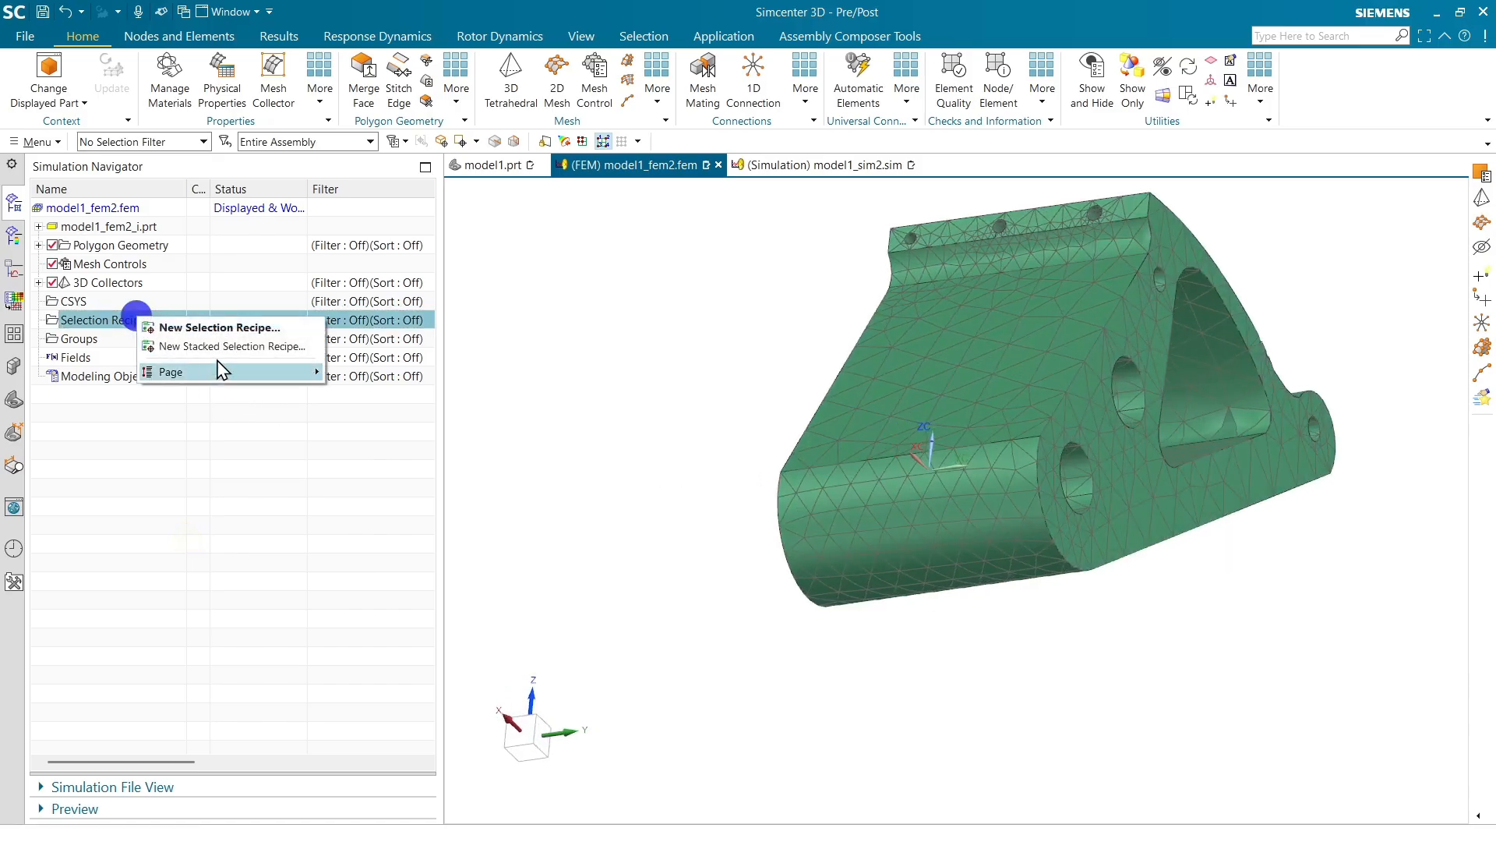
{"action": "left_click", "coordinate": [224, 324]}
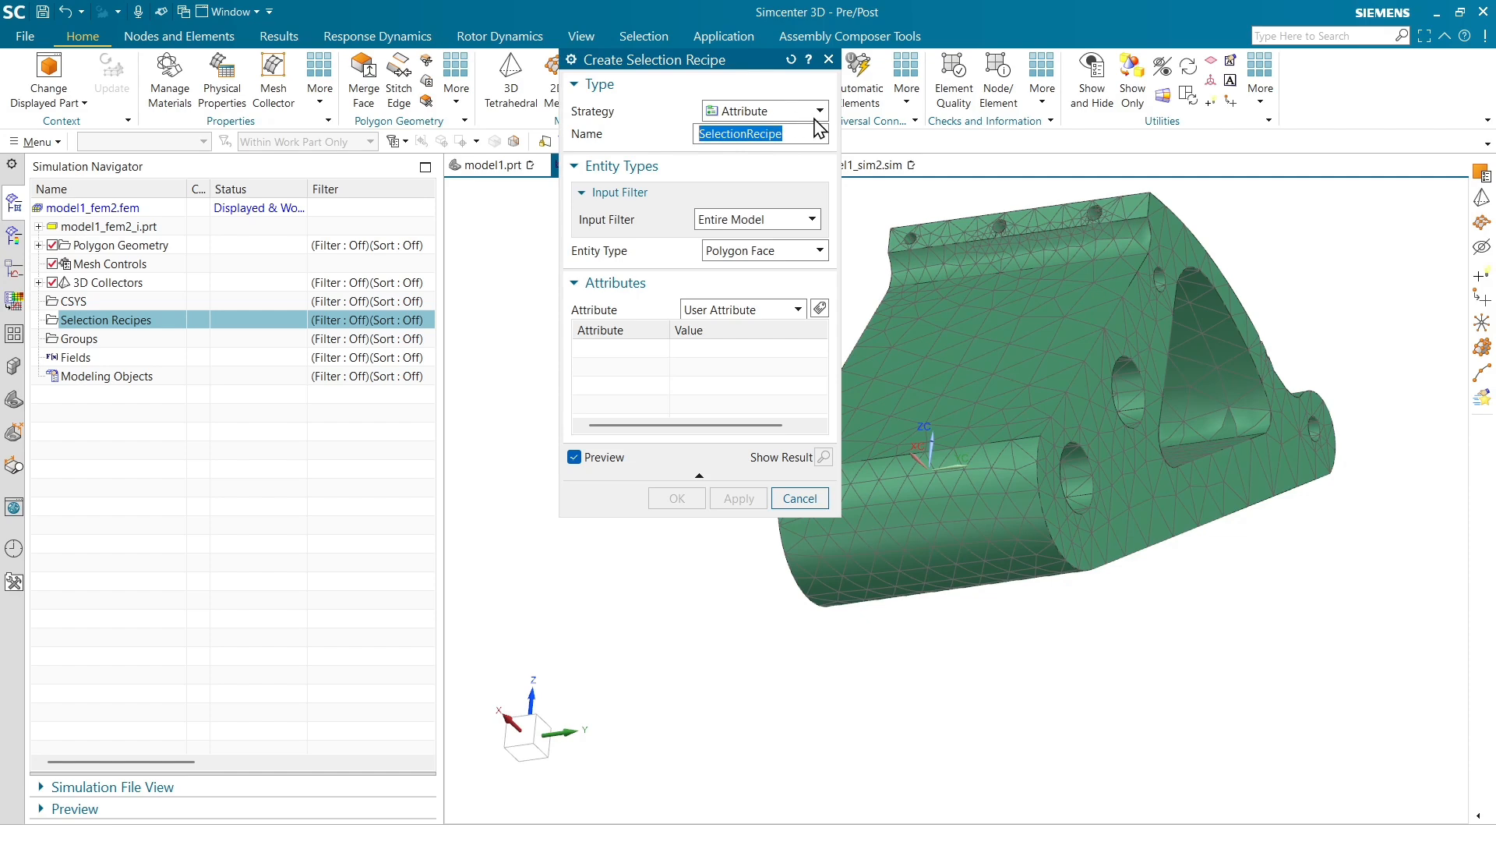
{"action": "type", "text": "Load_face"}
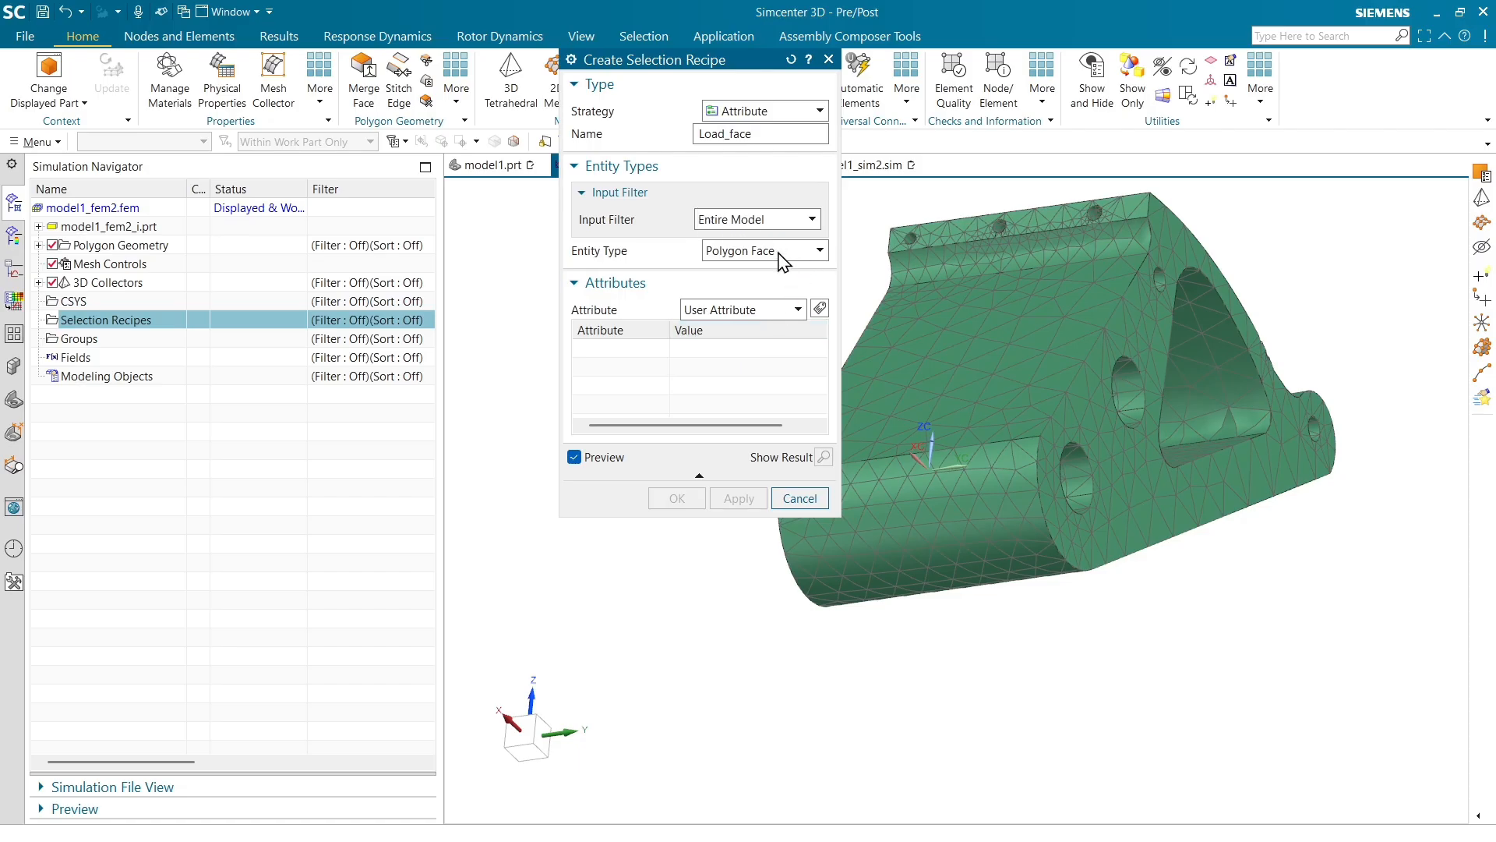
Add a String user attribute criterion titled Load_face with low string value 1 and create the recipe
{"action": "left_click", "coordinate": [819, 308]}
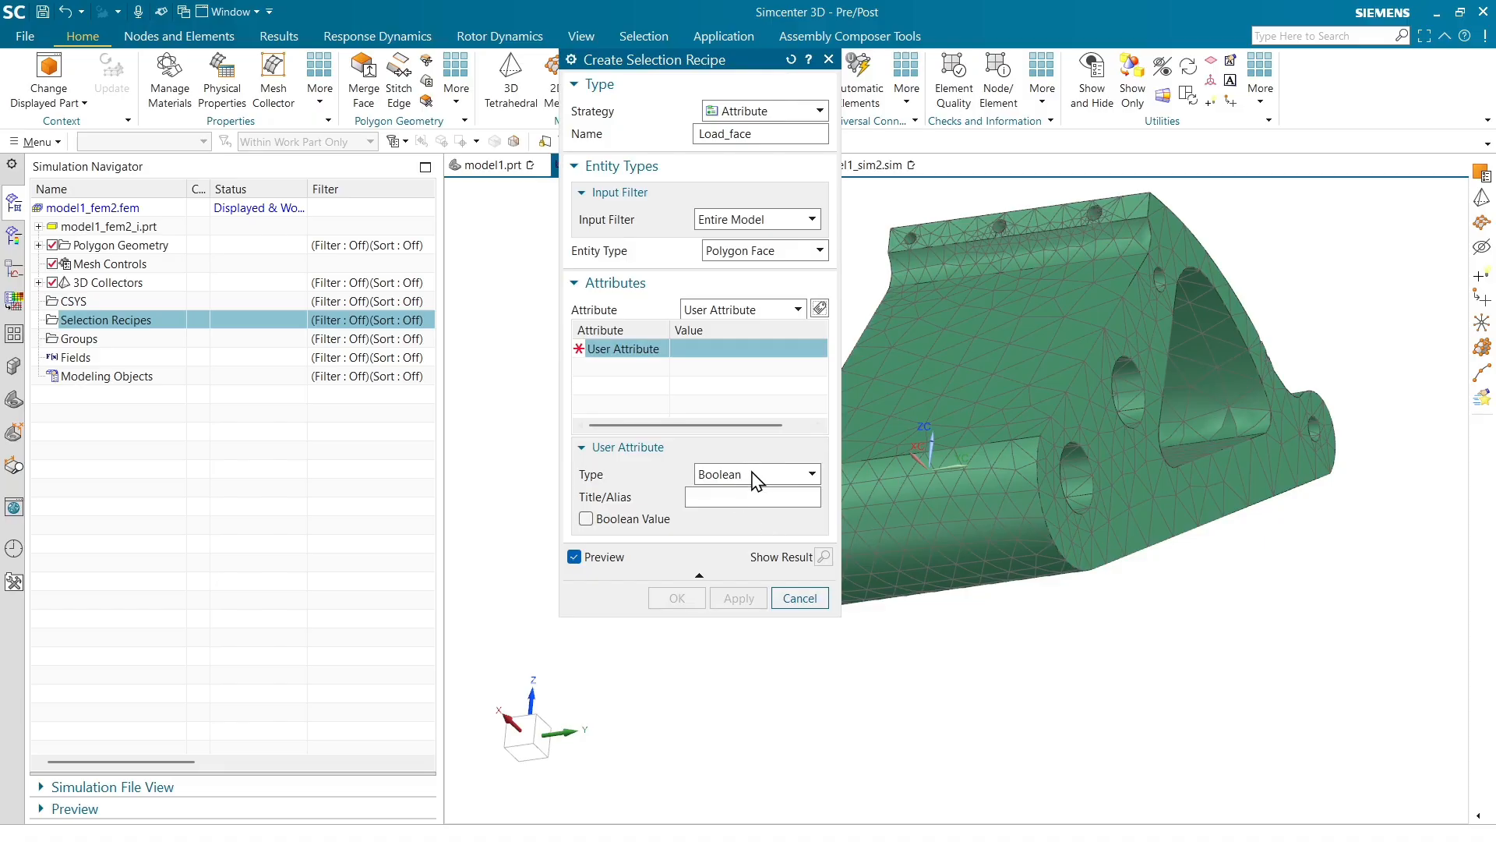
{"action": "left_click", "coordinate": [754, 475]}
{"action": "left_click", "coordinate": [727, 558]}
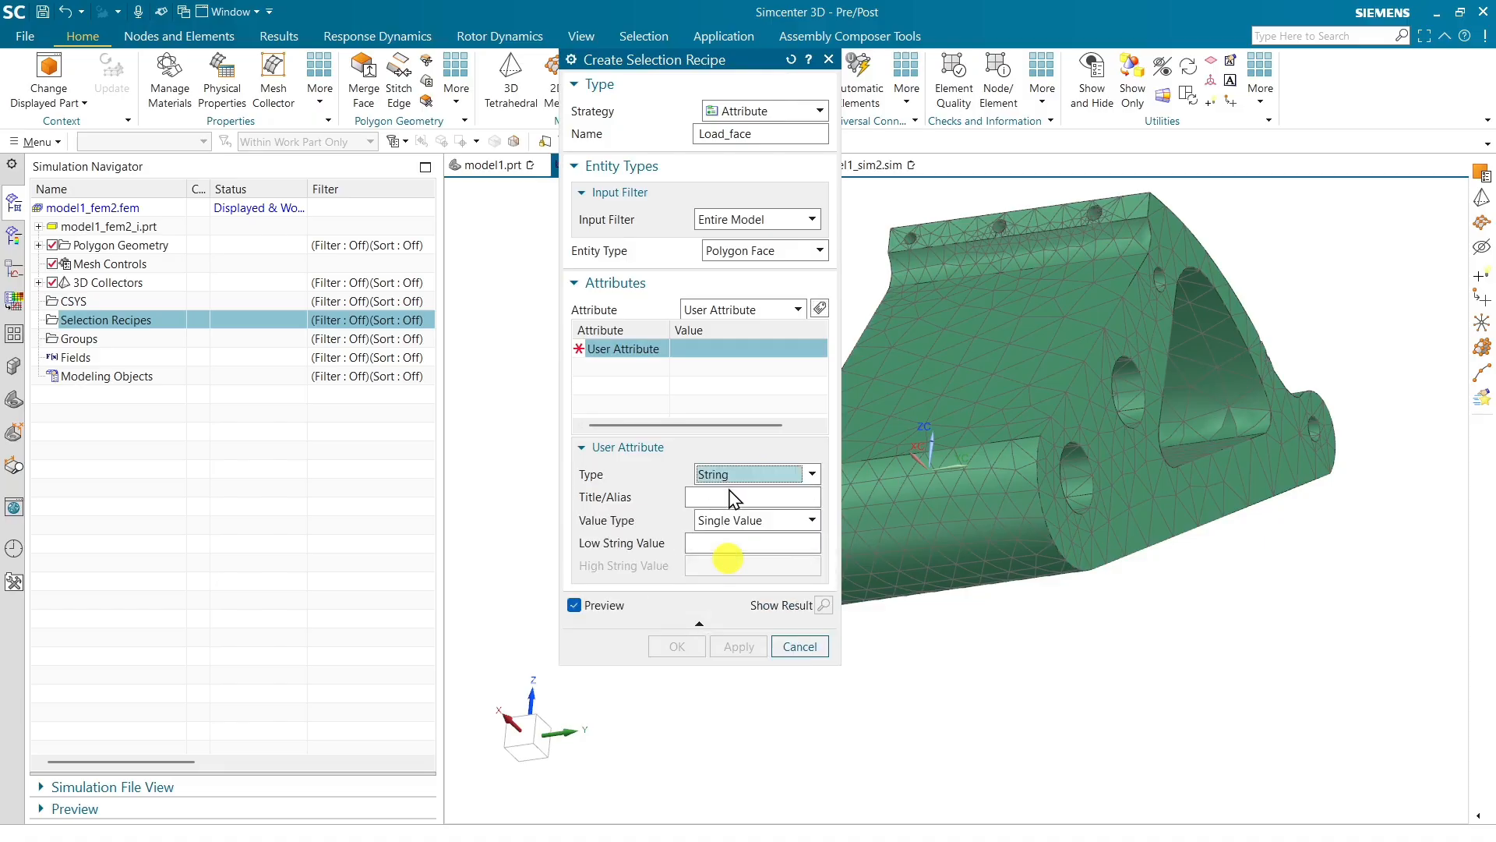
{"action": "left_click", "coordinate": [717, 495]}
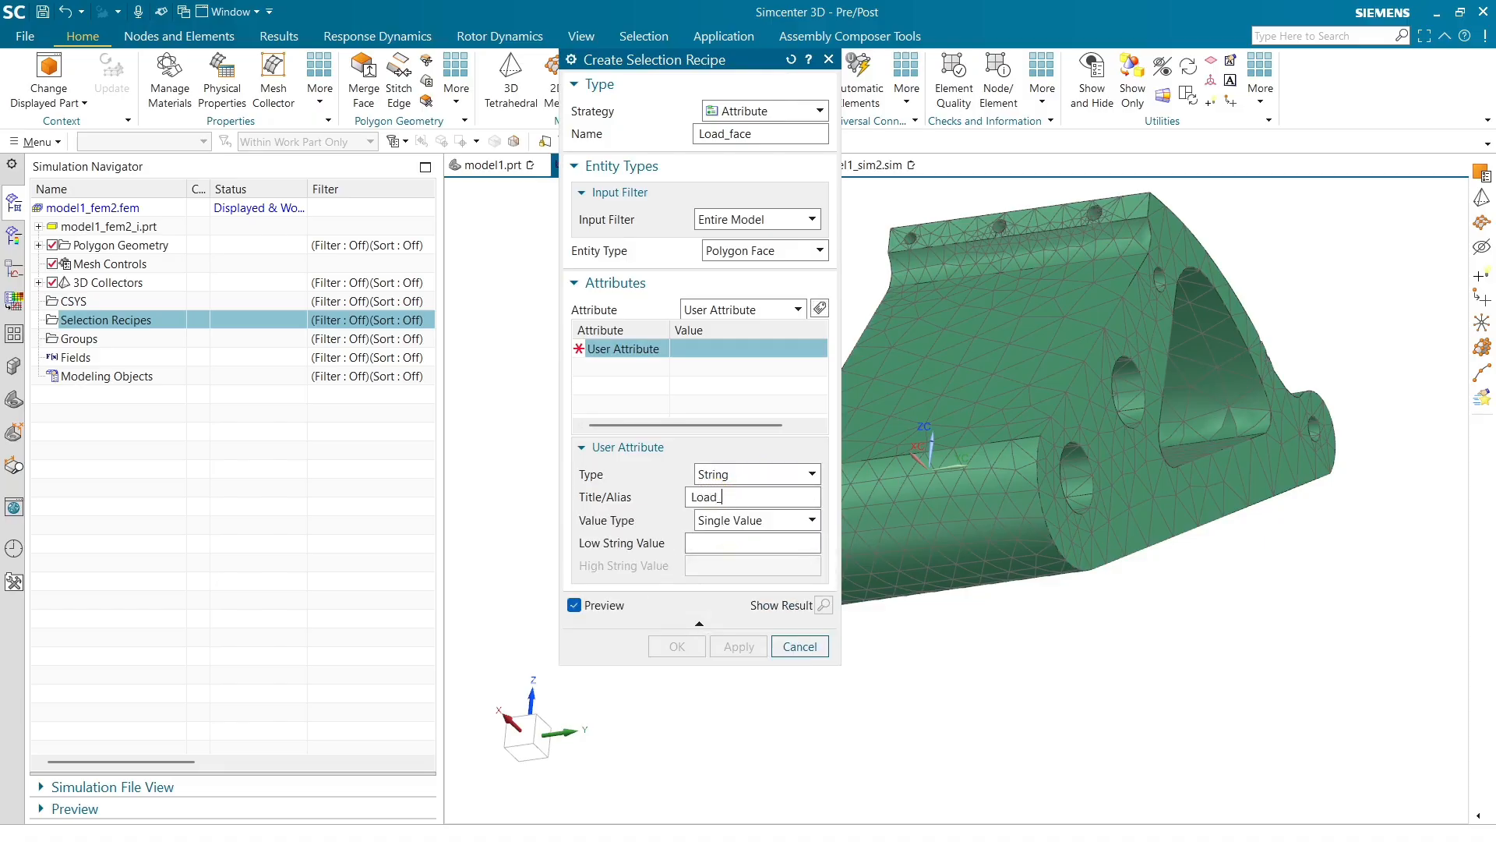
{"action": "type", "text": "Load_face"}
{"action": "key", "text": "Tab"}
{"action": "key", "text": "Tab"}
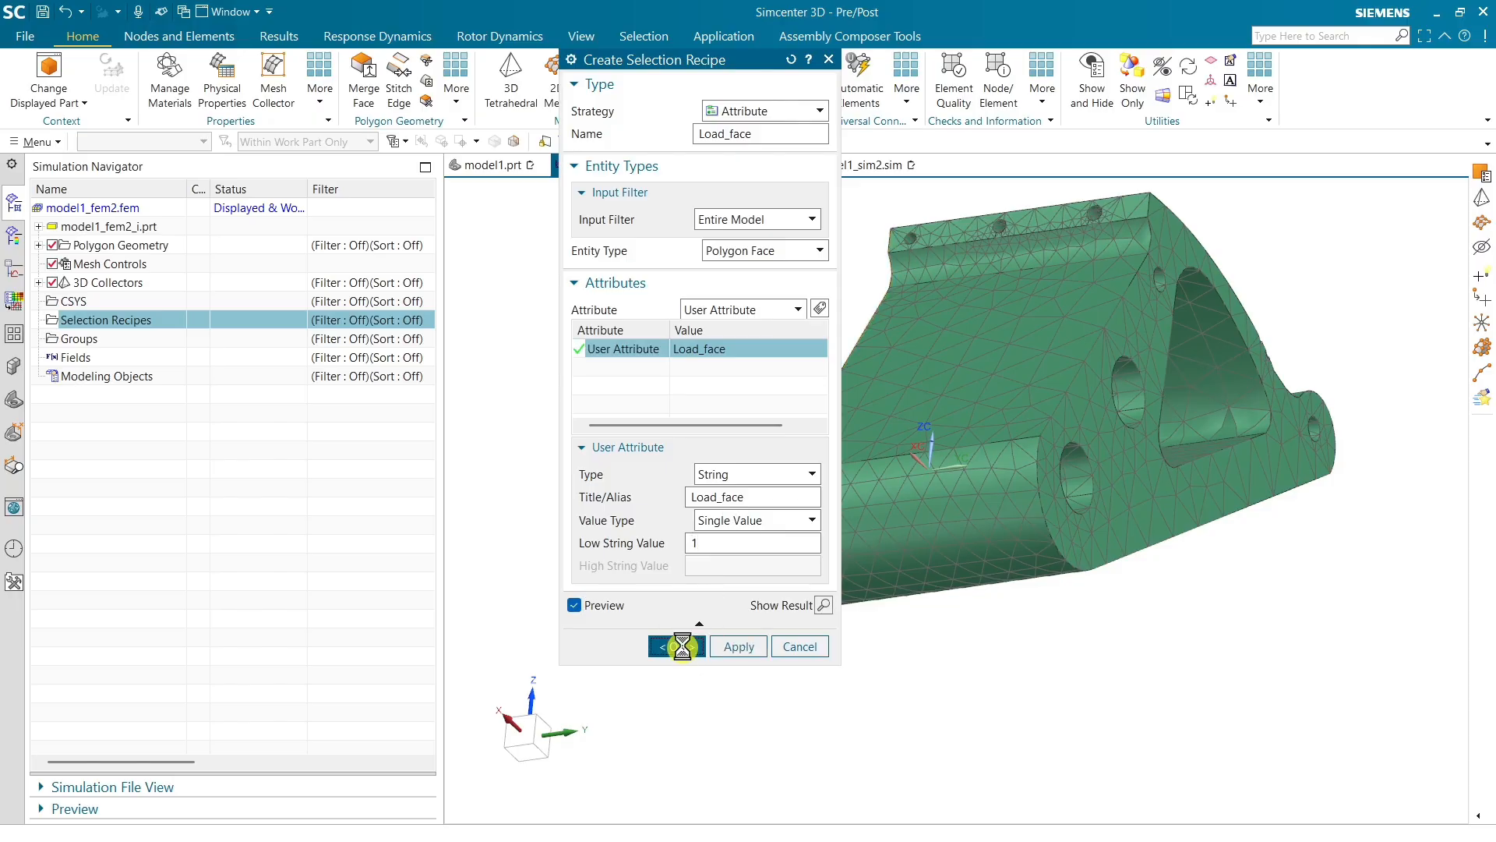
{"action": "left_click", "coordinate": [679, 646]}
Start another new selection recipe and name it Fixed_face
{"action": "middle_click_drag", "start_coordinate": [886, 348], "coordinate": [900, 350]}
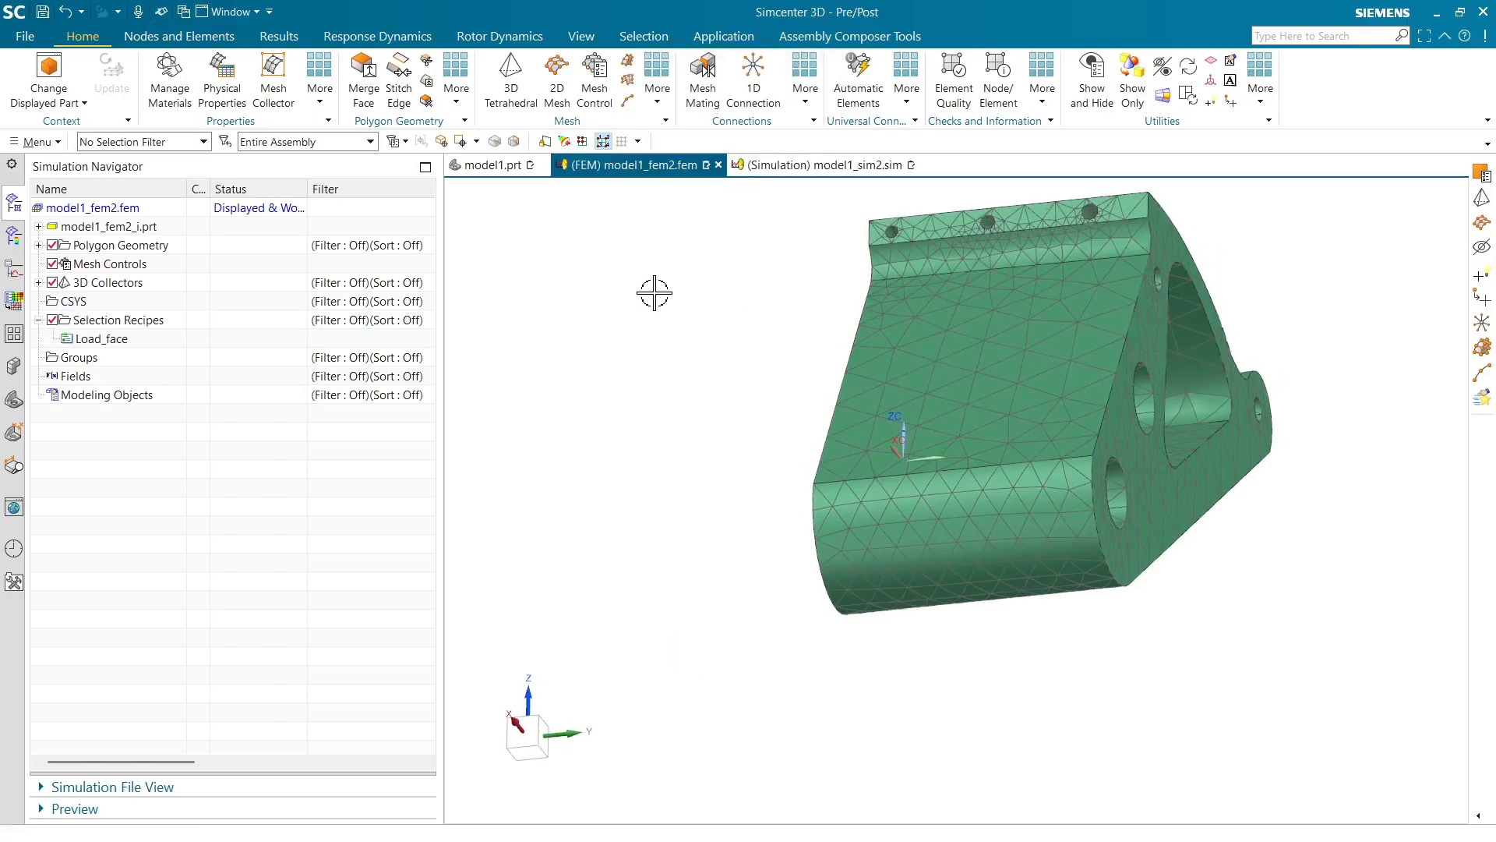
{"action": "left_click", "coordinate": [136, 336]}
{"action": "left_click", "coordinate": [141, 321]}
{"action": "right_click", "coordinate": [140, 321]}
{"action": "left_click", "coordinate": [207, 329]}
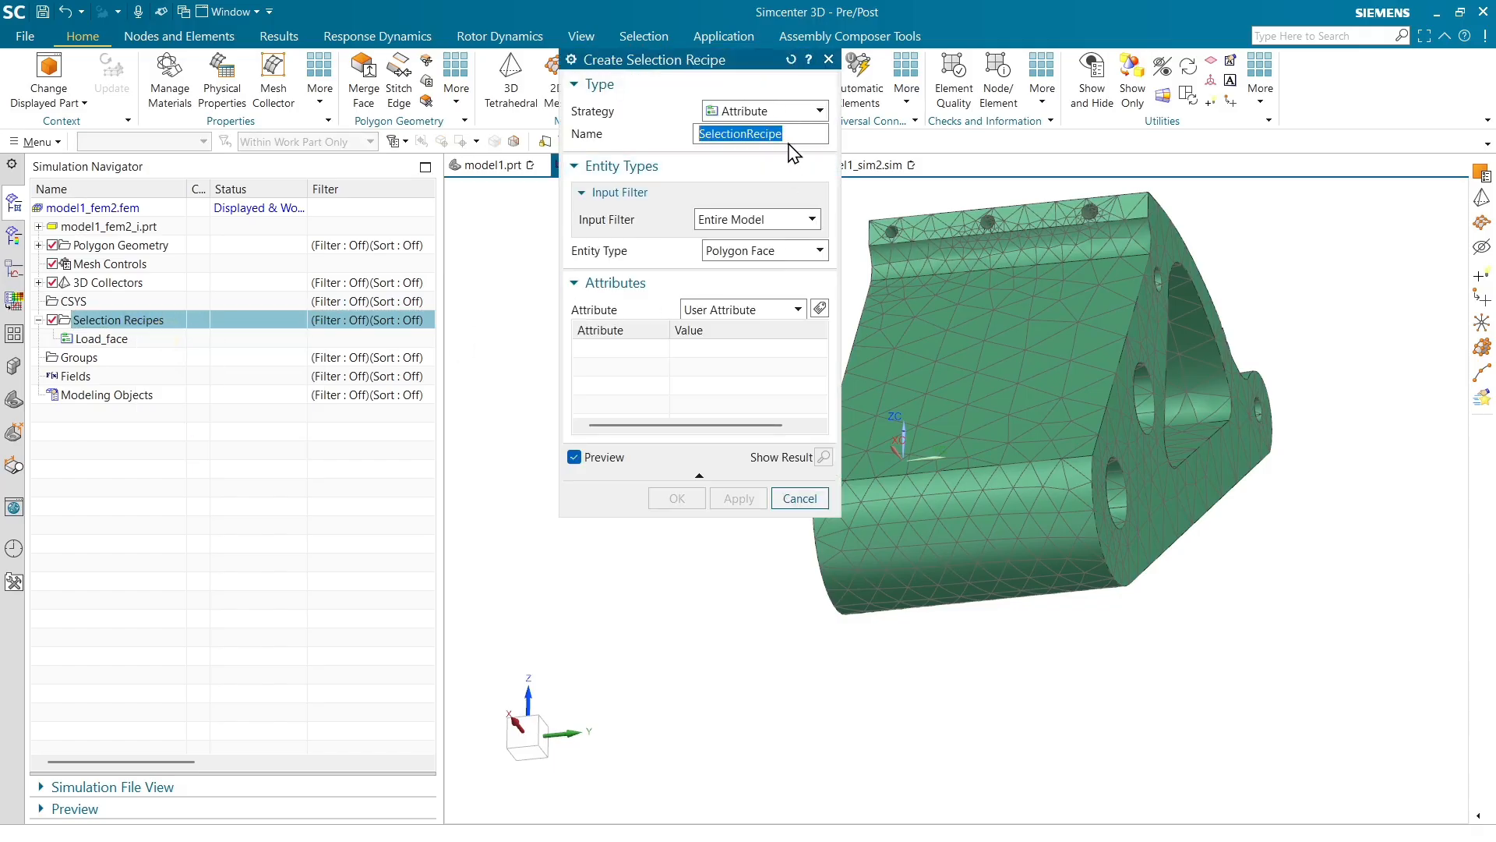
{"action": "type", "text": "Fixed_face"}
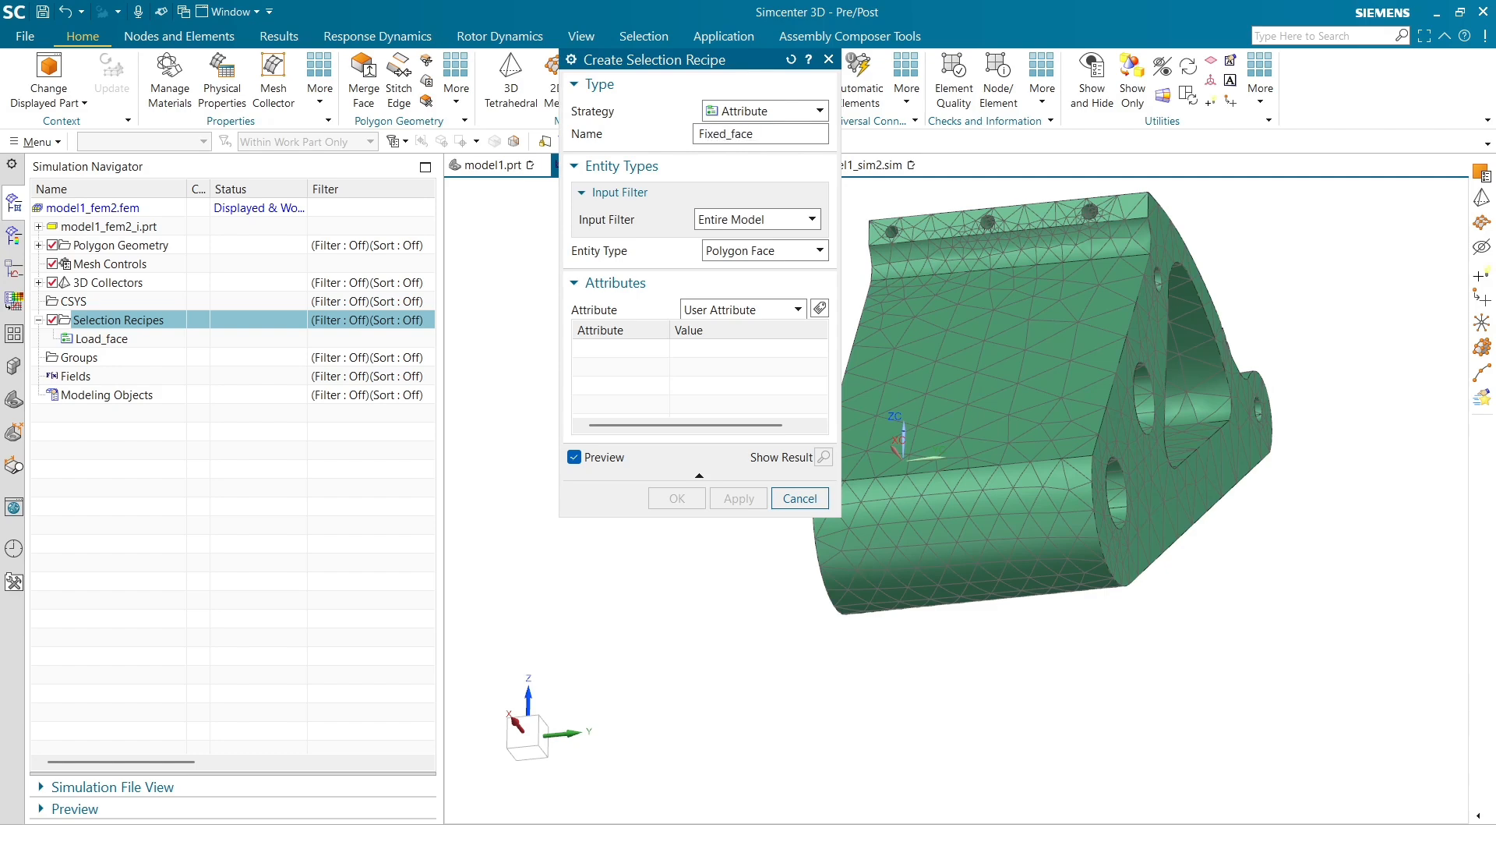
{"action": "key", "text": "Tab"}
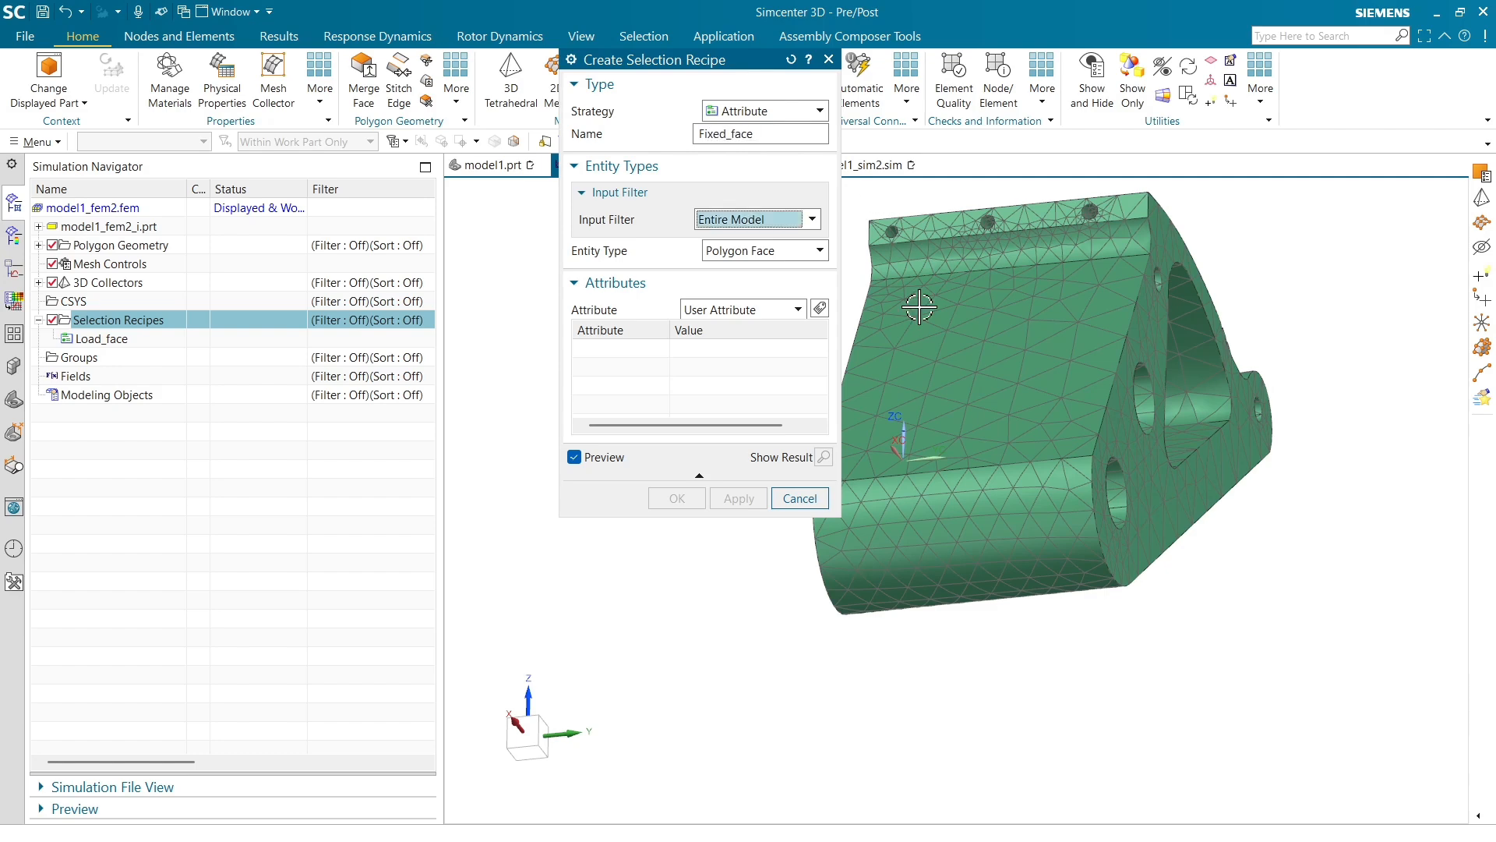
Add a String user attribute criterion titled Fixed_face with low string value 2 and create the recipe
{"action": "left_click", "coordinate": [820, 309]}
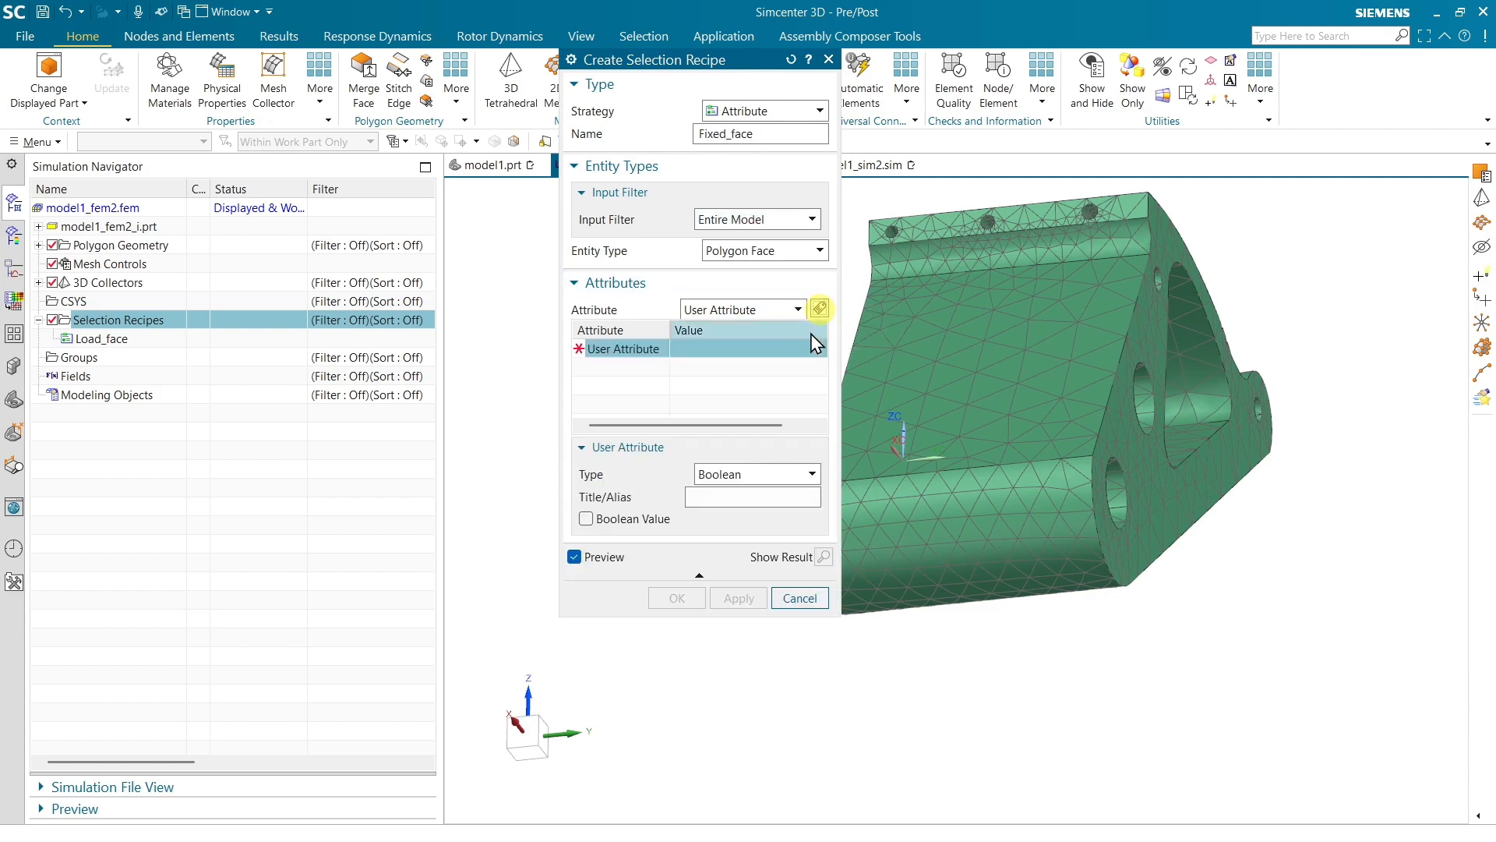
{"action": "left_click", "coordinate": [755, 477]}
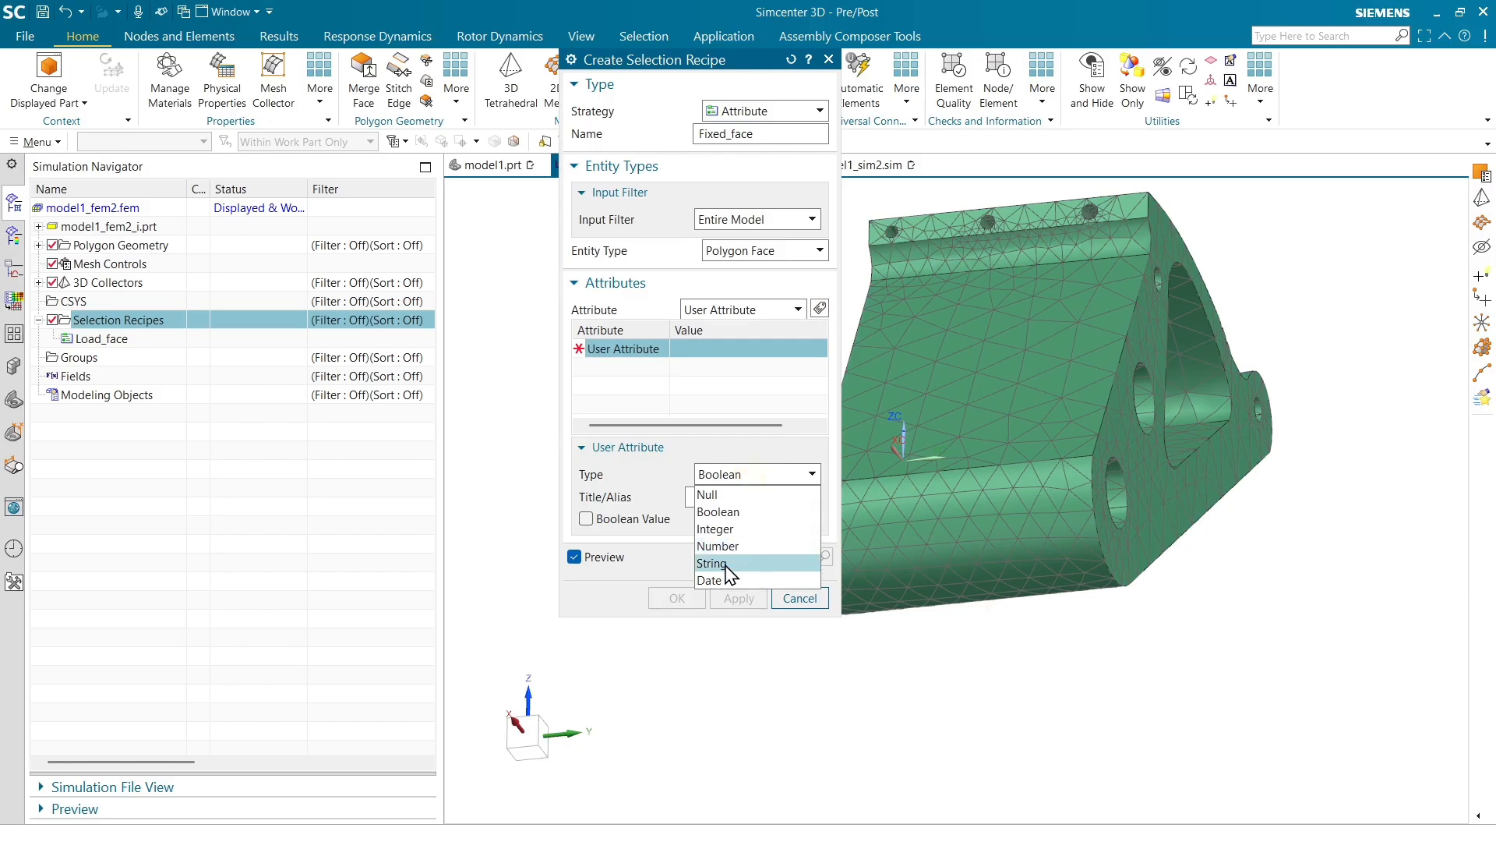
{"action": "left_click", "coordinate": [717, 566]}
{"action": "left_click", "coordinate": [732, 499]}
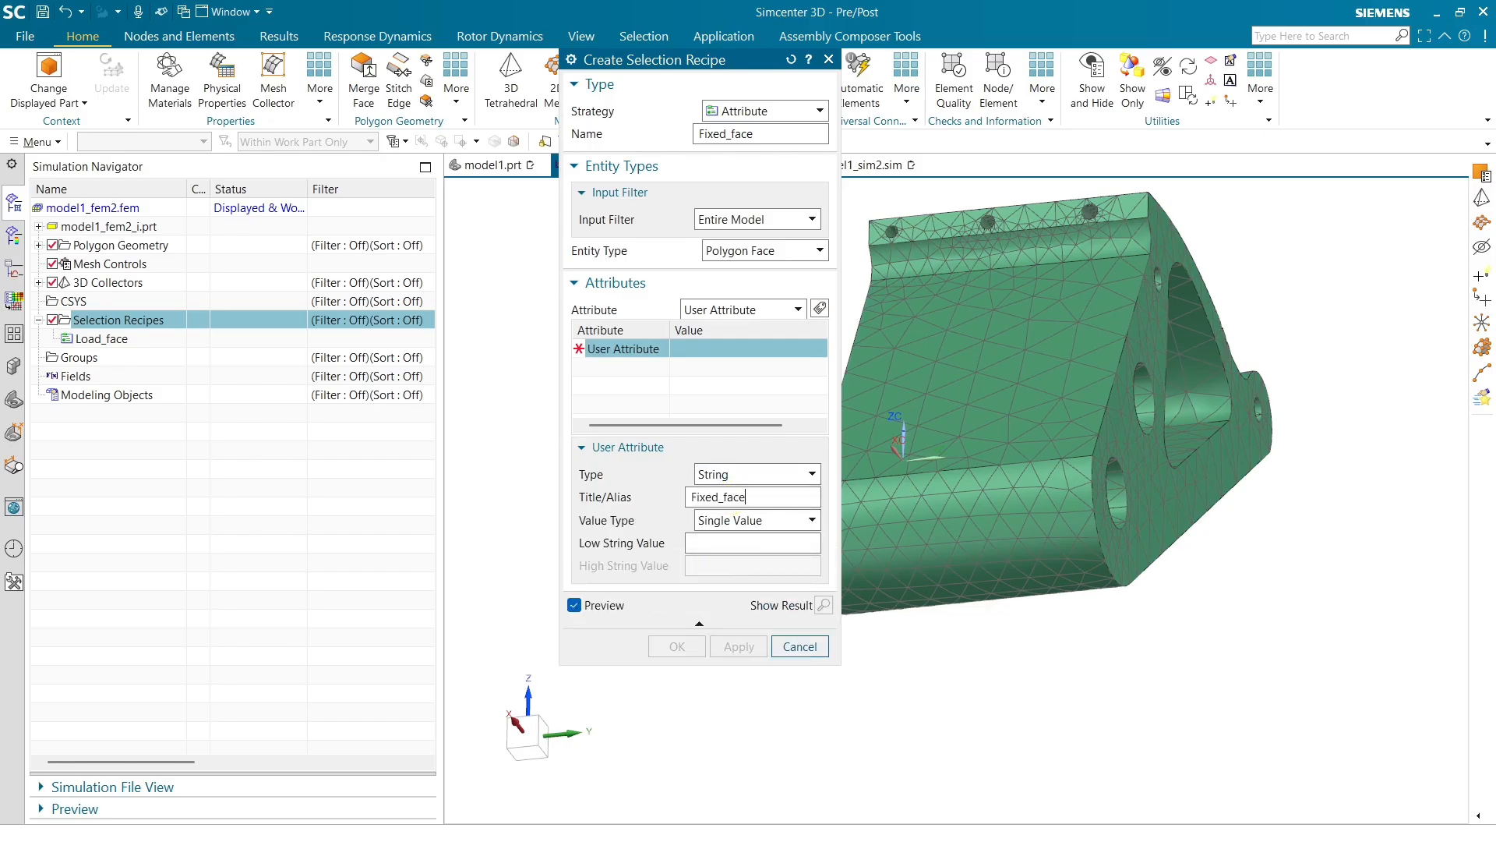
{"action": "key", "text": "Tab"}
{"action": "key", "text": "Tab"}
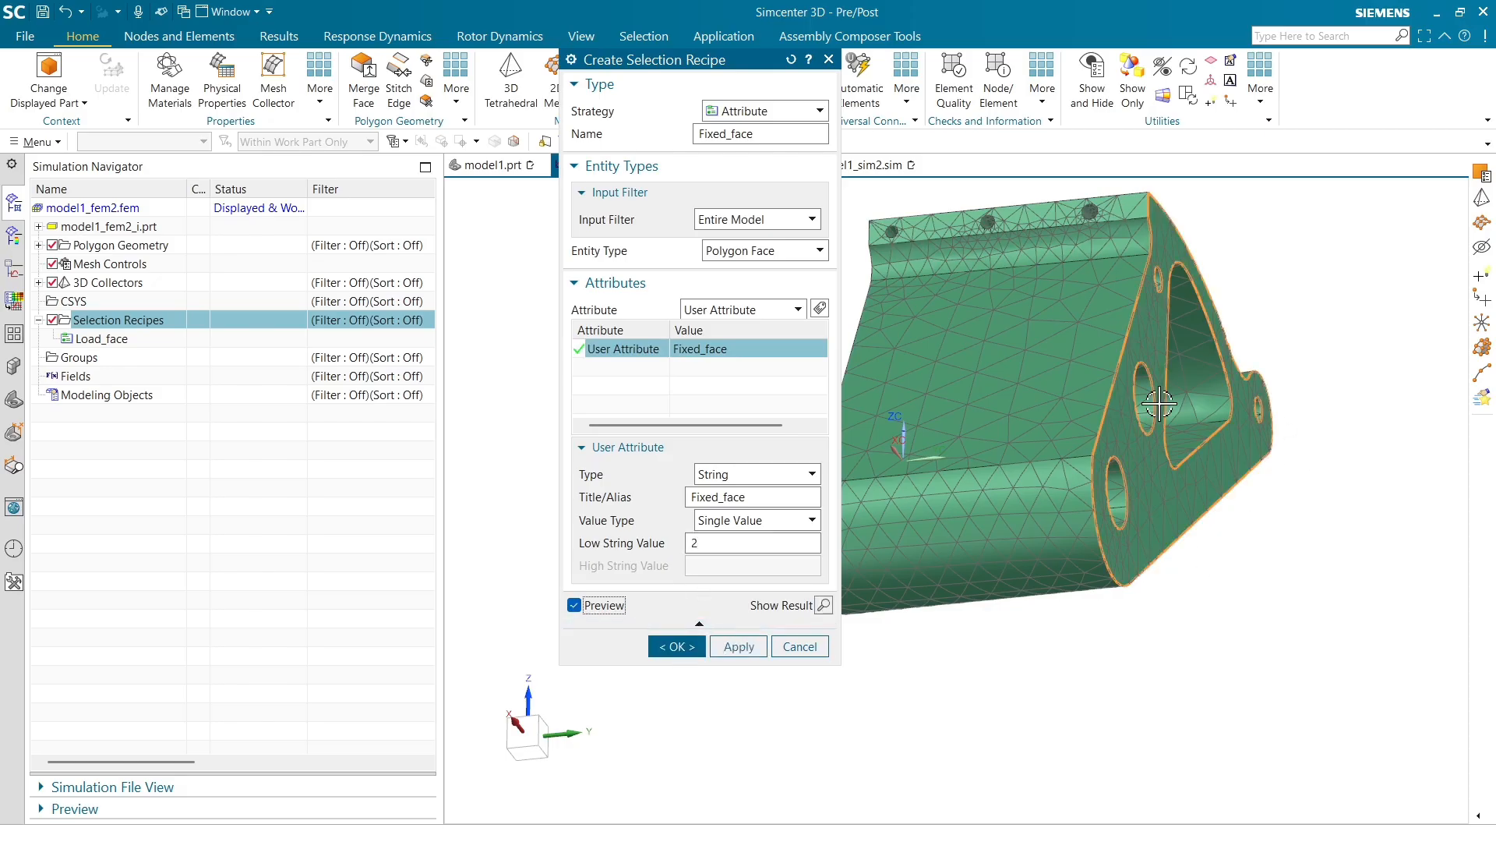
{"action": "left_click", "coordinate": [671, 647]}
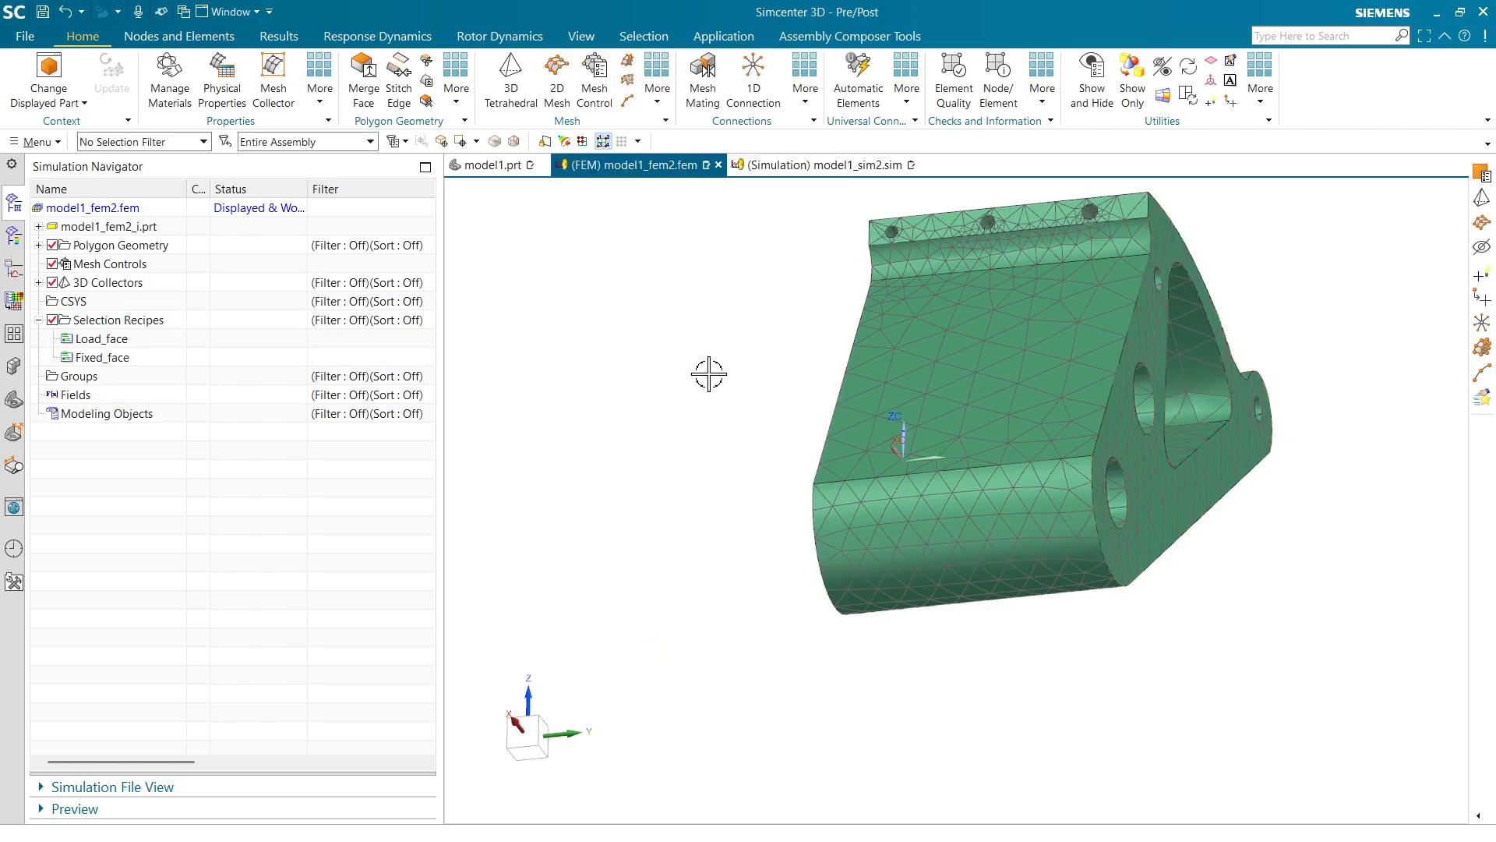
Start a new selection recipe named Body with entity type Polygon Body
{"action": "right_click", "coordinate": [114, 322]}
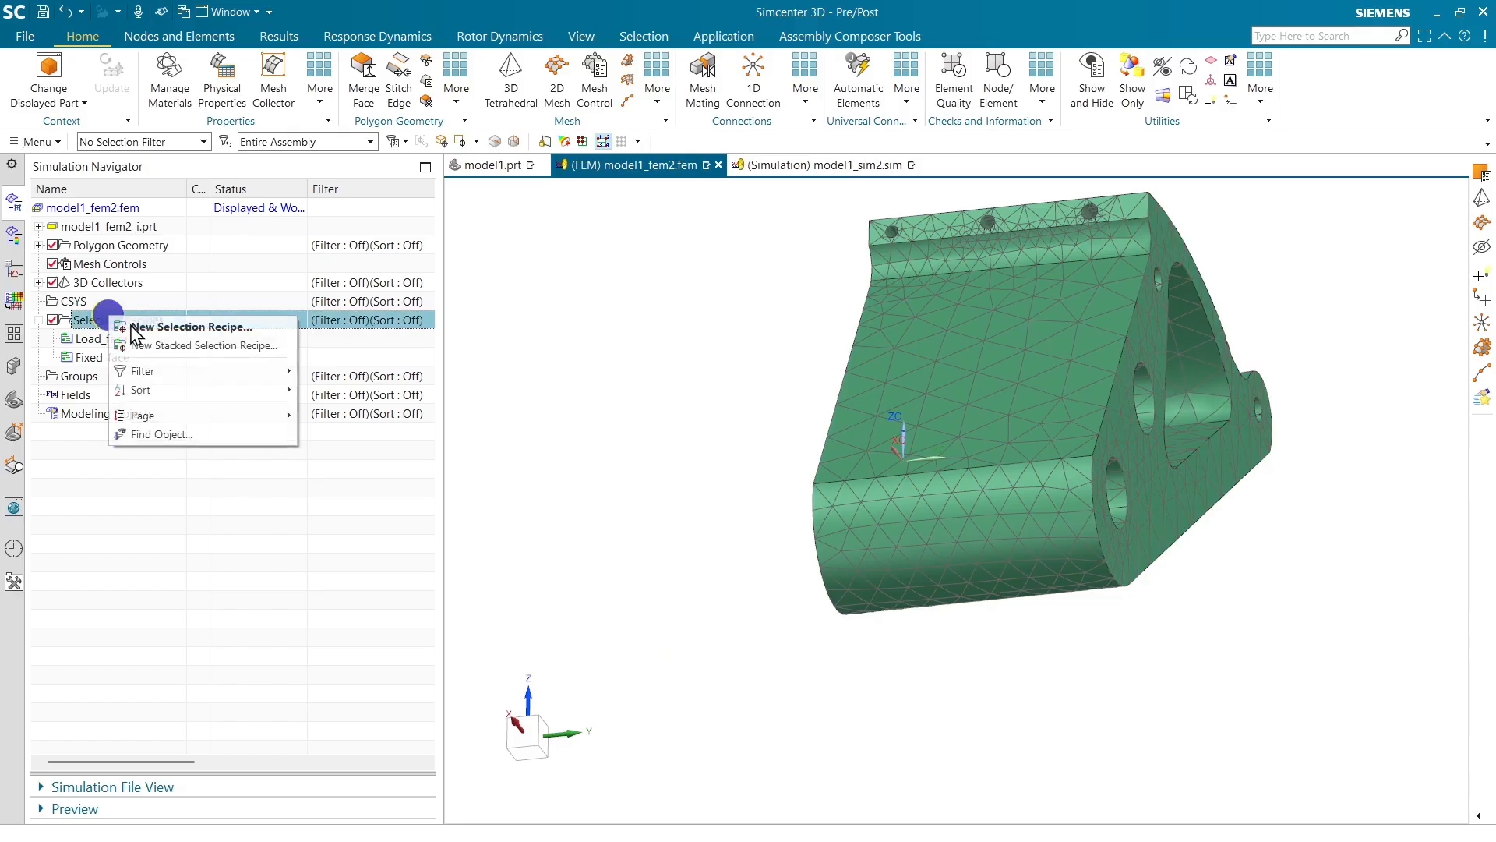
{"action": "left_click", "coordinate": [156, 321]}
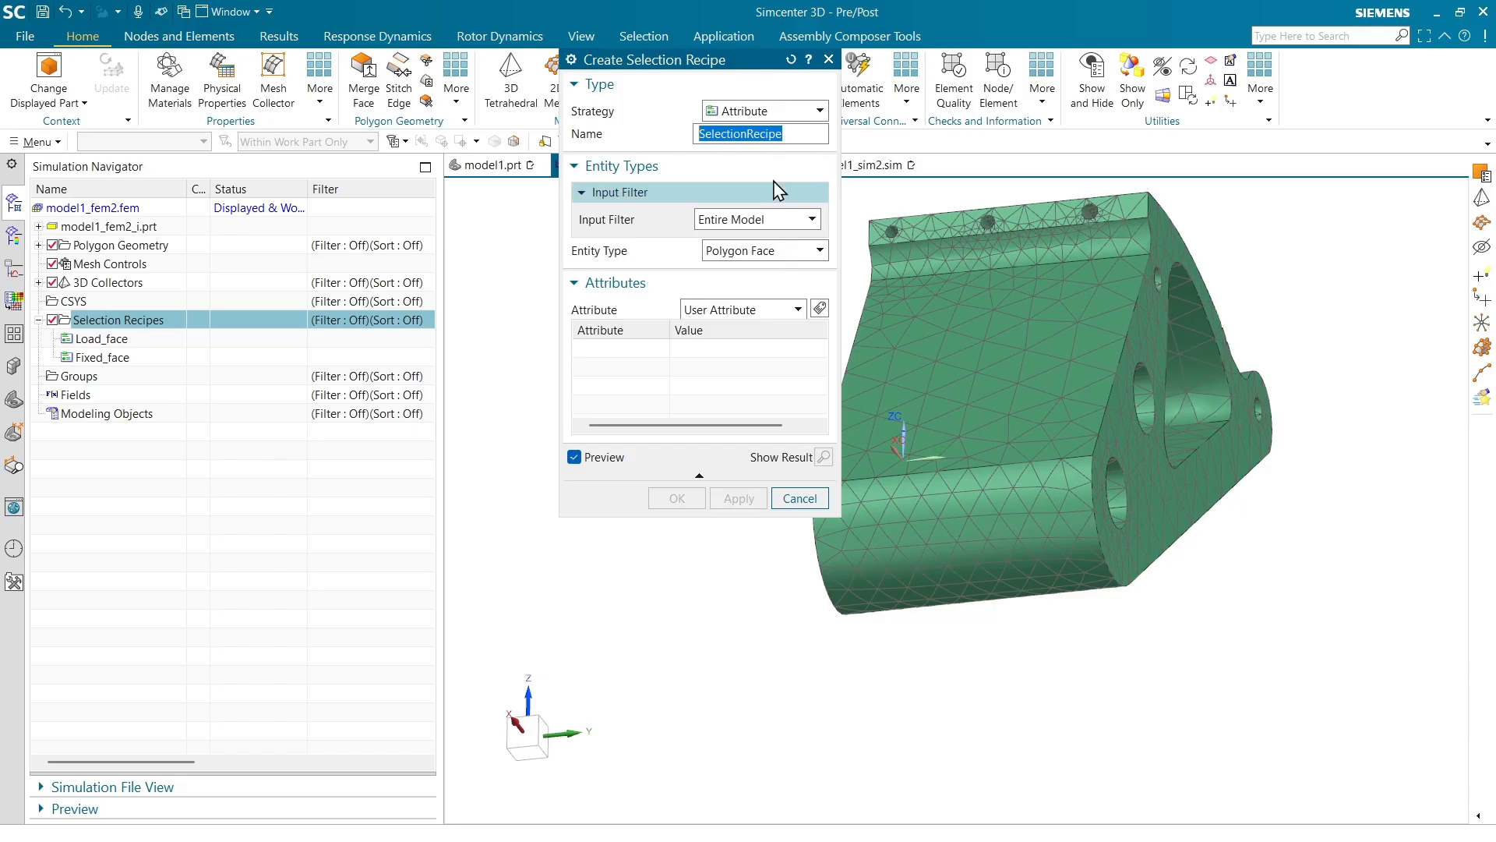
{"action": "type", "text": "Body"}
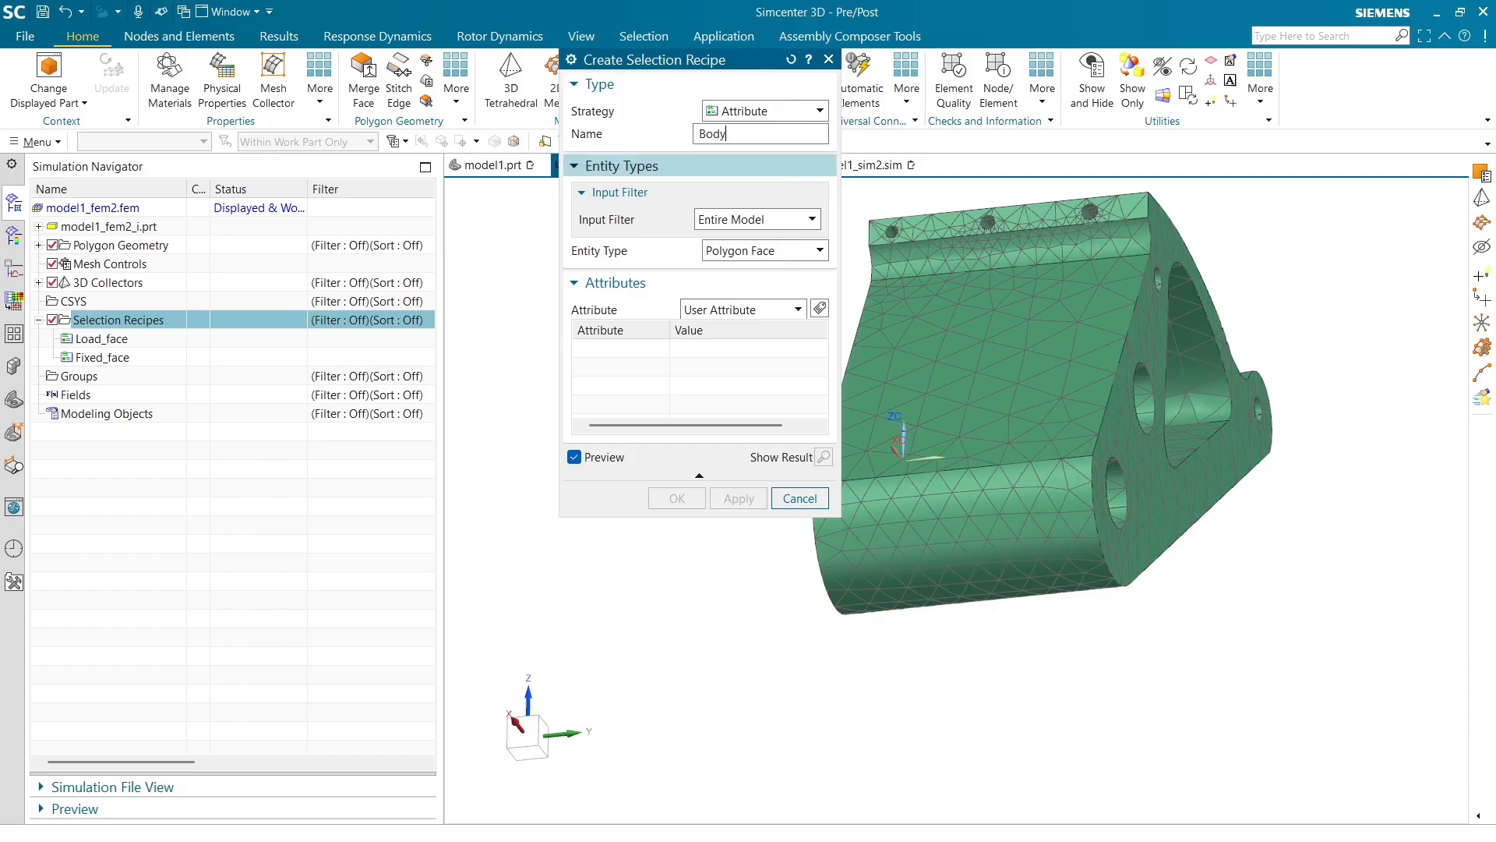
{"action": "left_click", "coordinate": [789, 254]}
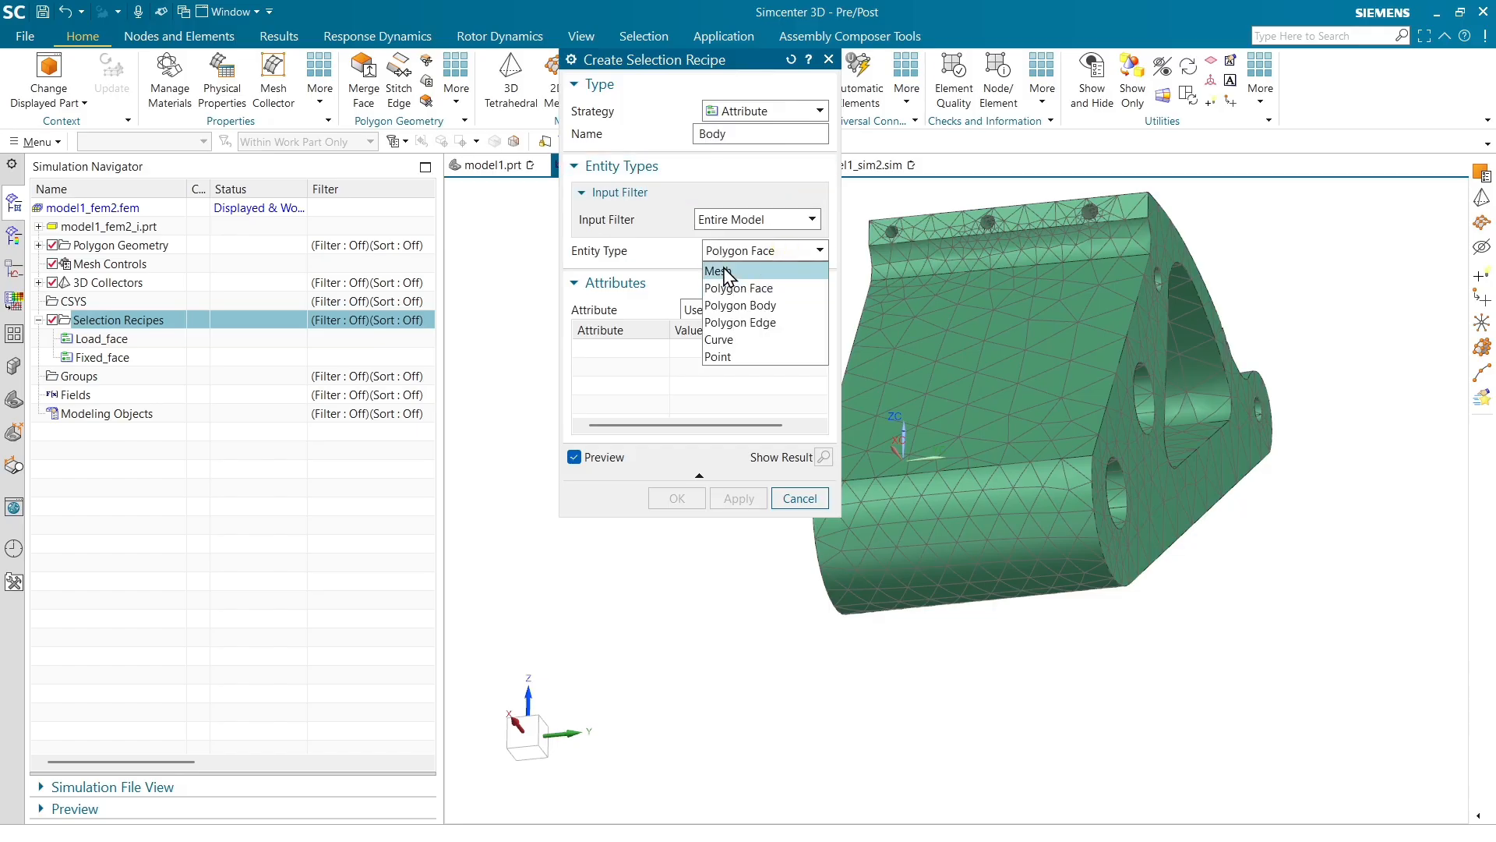
{"action": "left_click", "coordinate": [744, 305]}
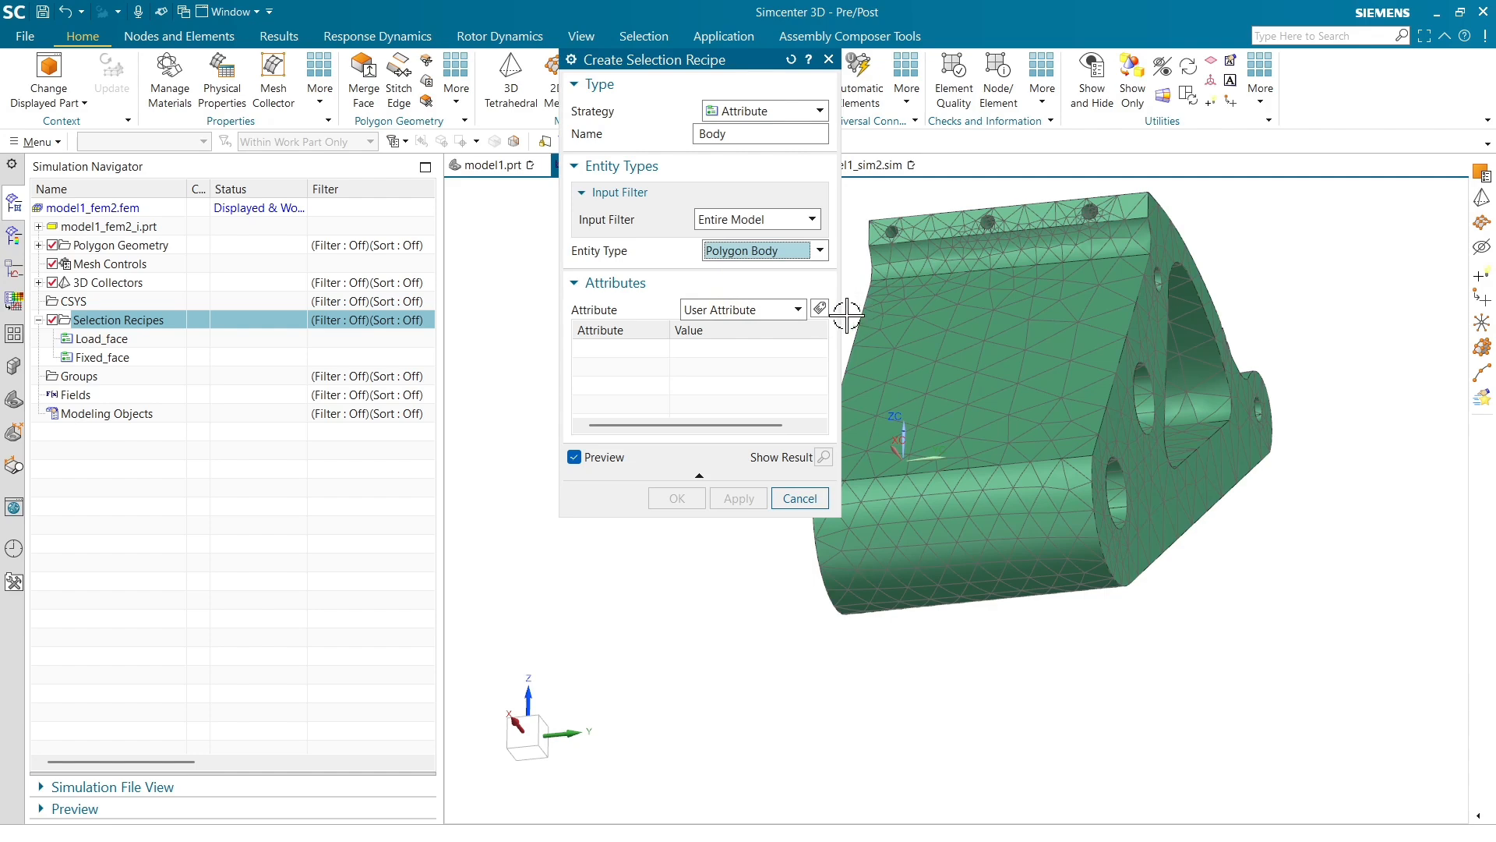
Add a String user attribute criterion titled Body with low string value 3 and create the recipe
{"action": "left_click", "coordinate": [819, 308]}
{"action": "left_click", "coordinate": [775, 475]}
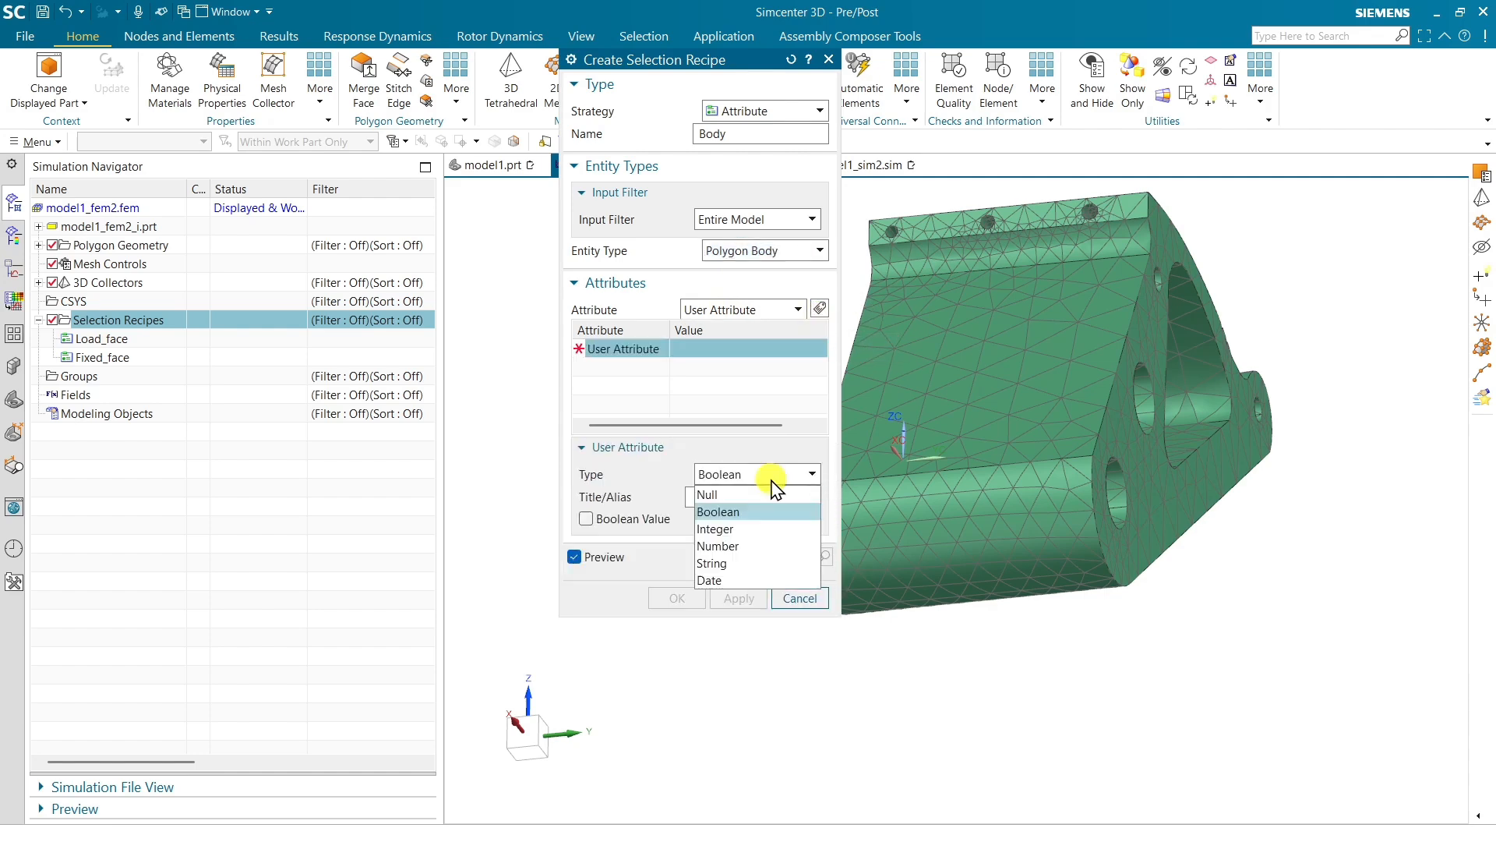
{"action": "left_click", "coordinate": [766, 564]}
{"action": "left_click", "coordinate": [721, 499]}
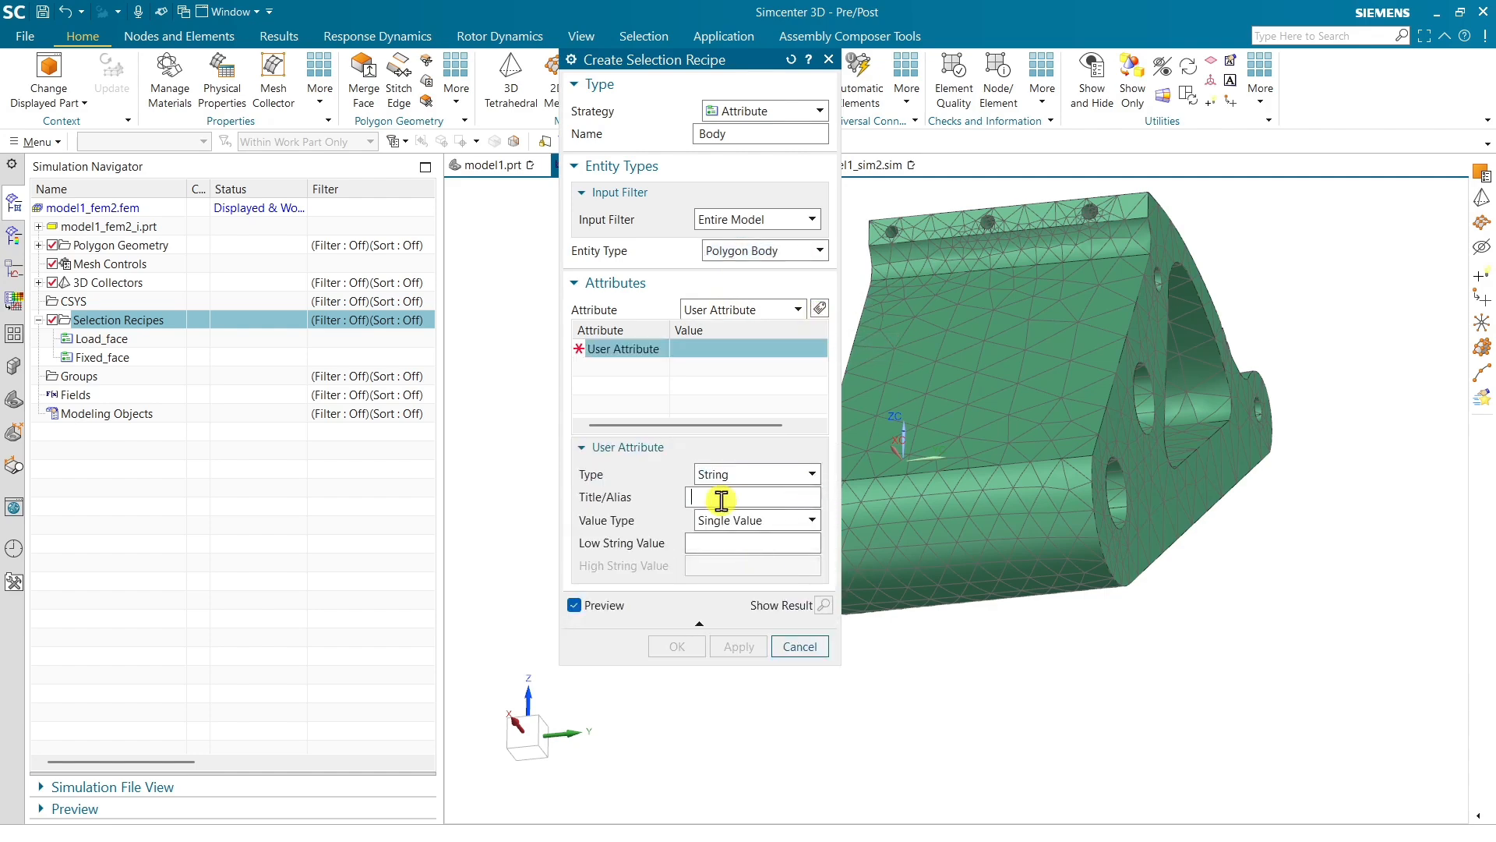
{"action": "type", "text": "Body"}
{"action": "key", "text": "Tab"}
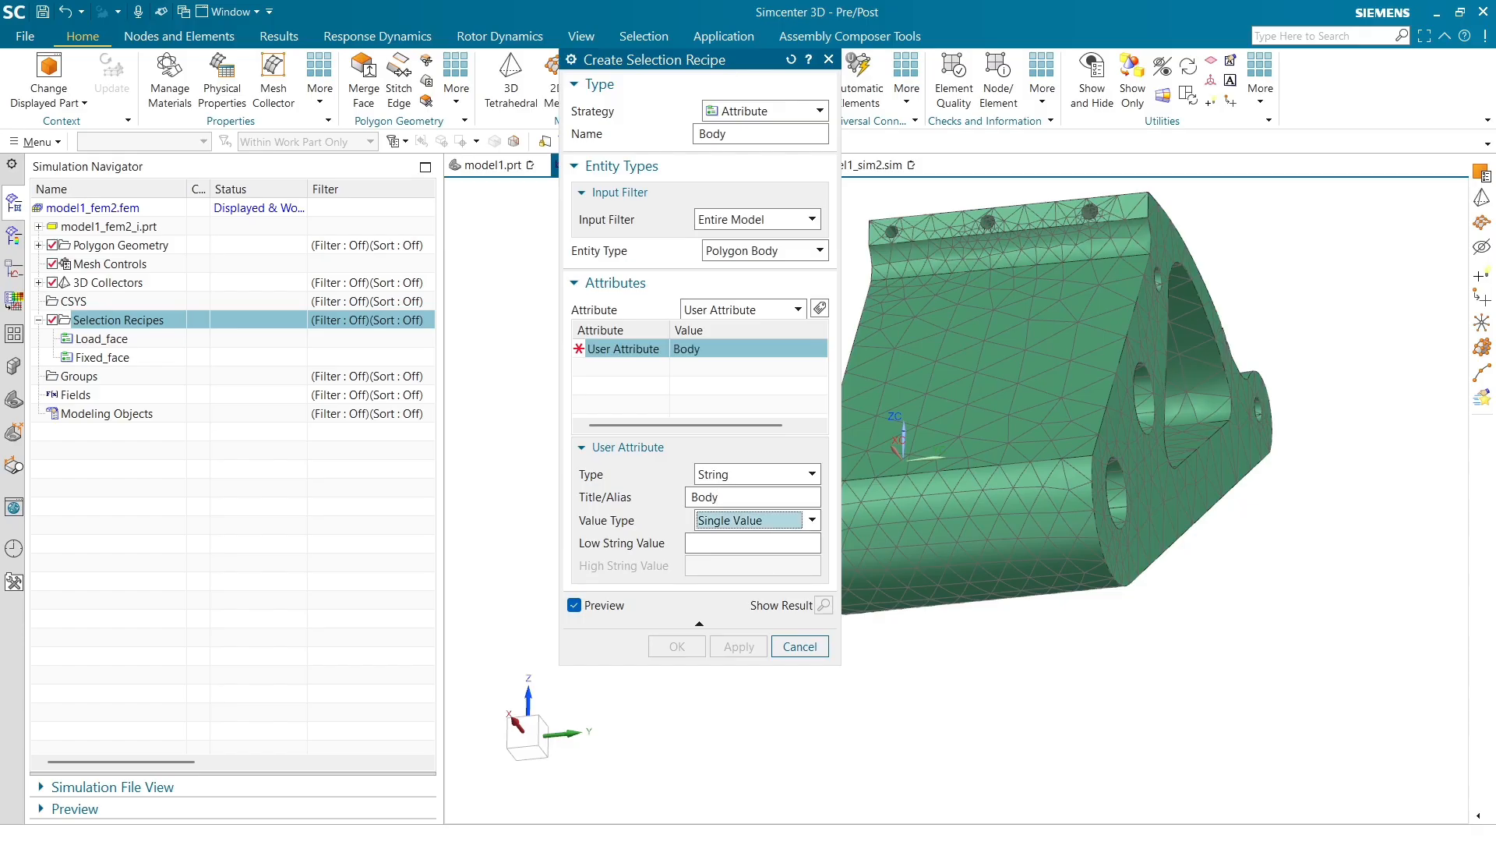
{"action": "key", "text": "Tab"}
{"action": "type", "text": "3"}
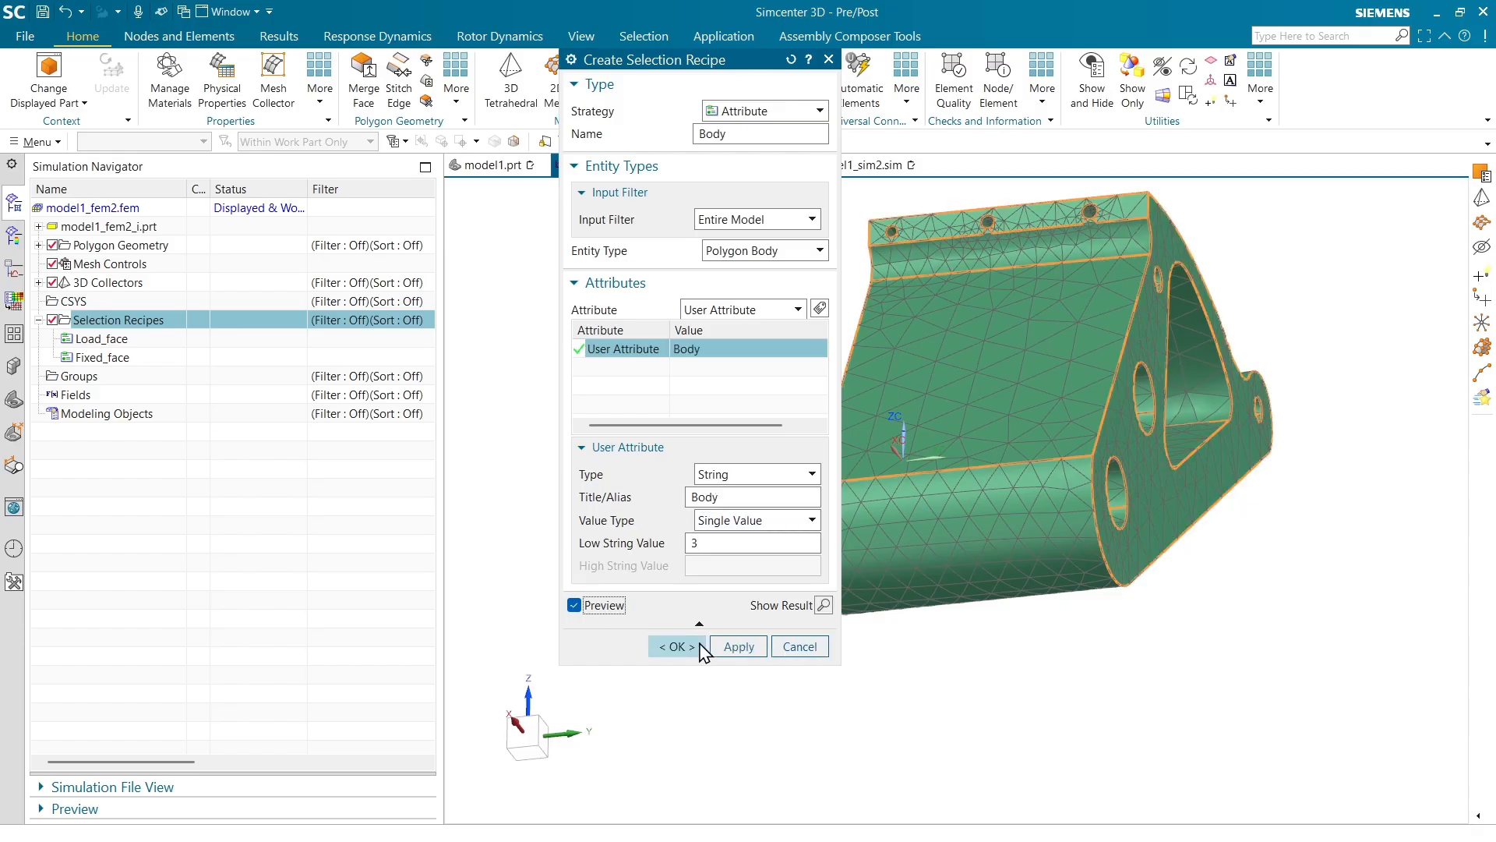
{"action": "left_click", "coordinate": [680, 649]}
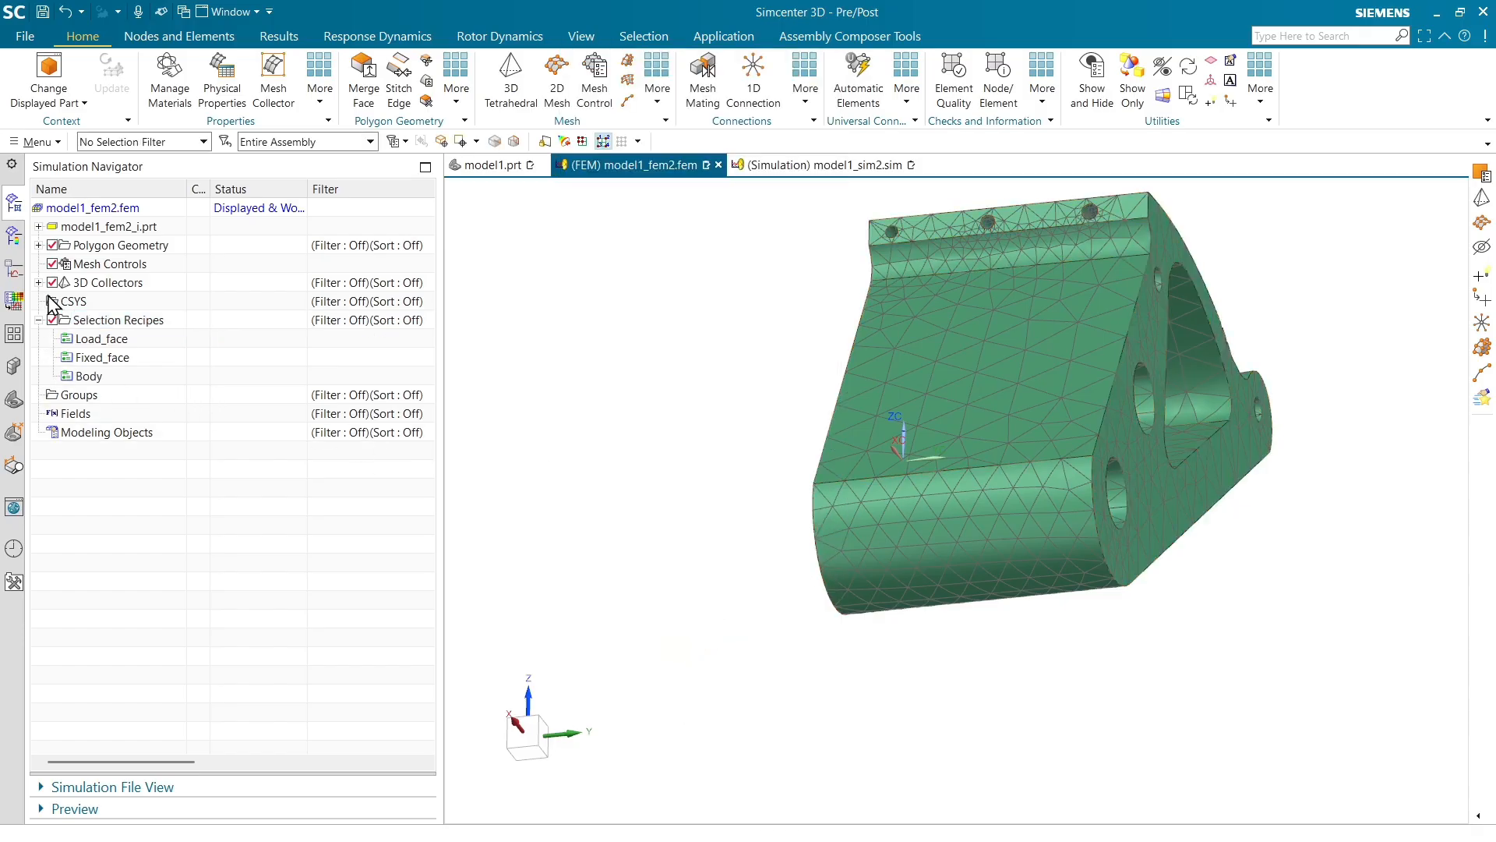
Expand the 3D collectors and delete the existing solid 3D mesh
{"action": "left_click", "coordinate": [39, 282]}
{"action": "left_click", "coordinate": [53, 302]}
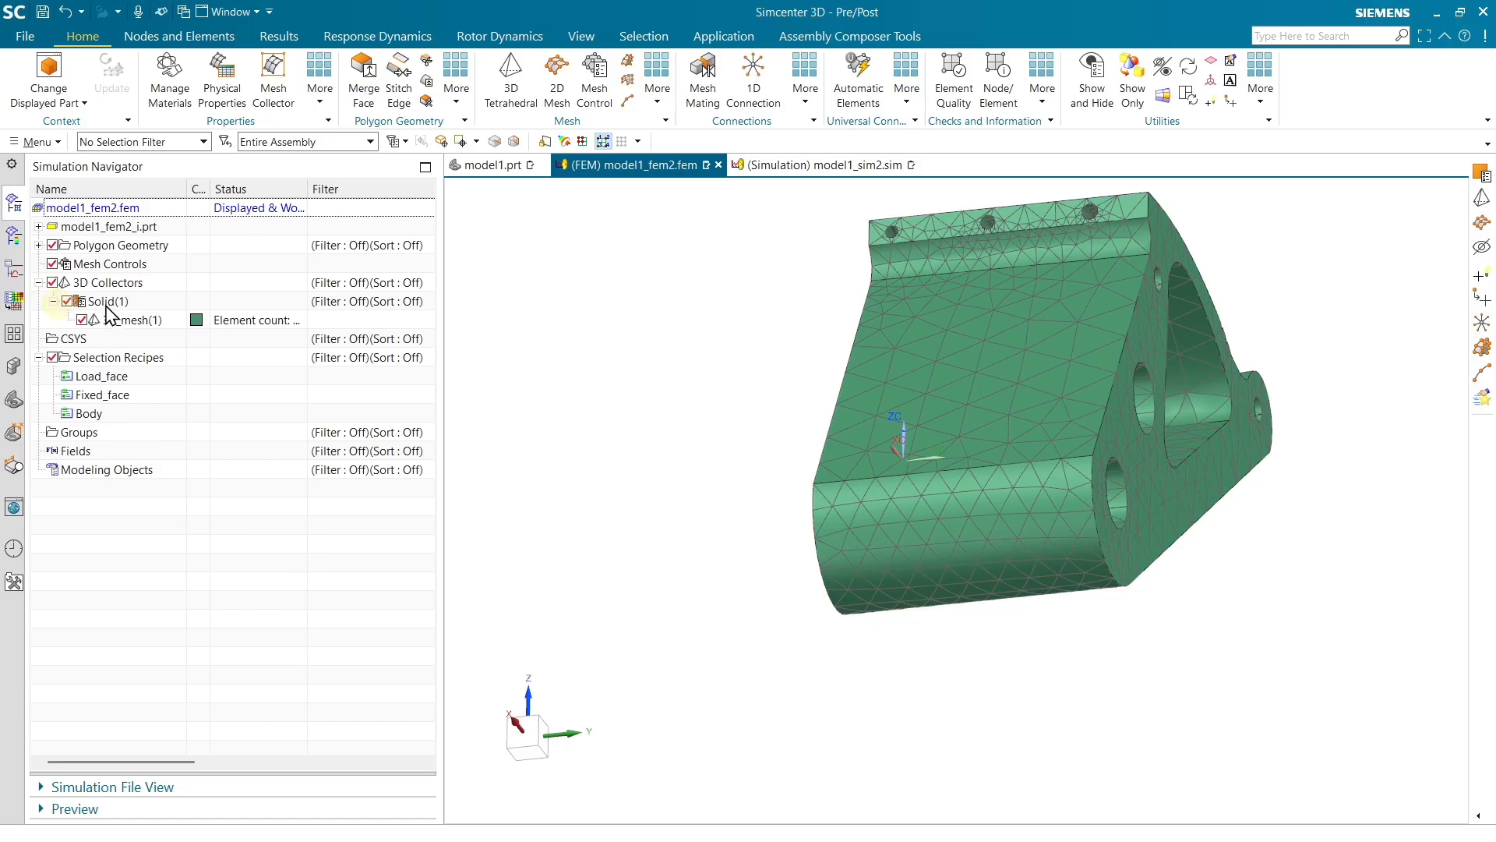
{"action": "right_click", "coordinate": [98, 285]}
{"action": "left_click", "coordinate": [138, 390]}
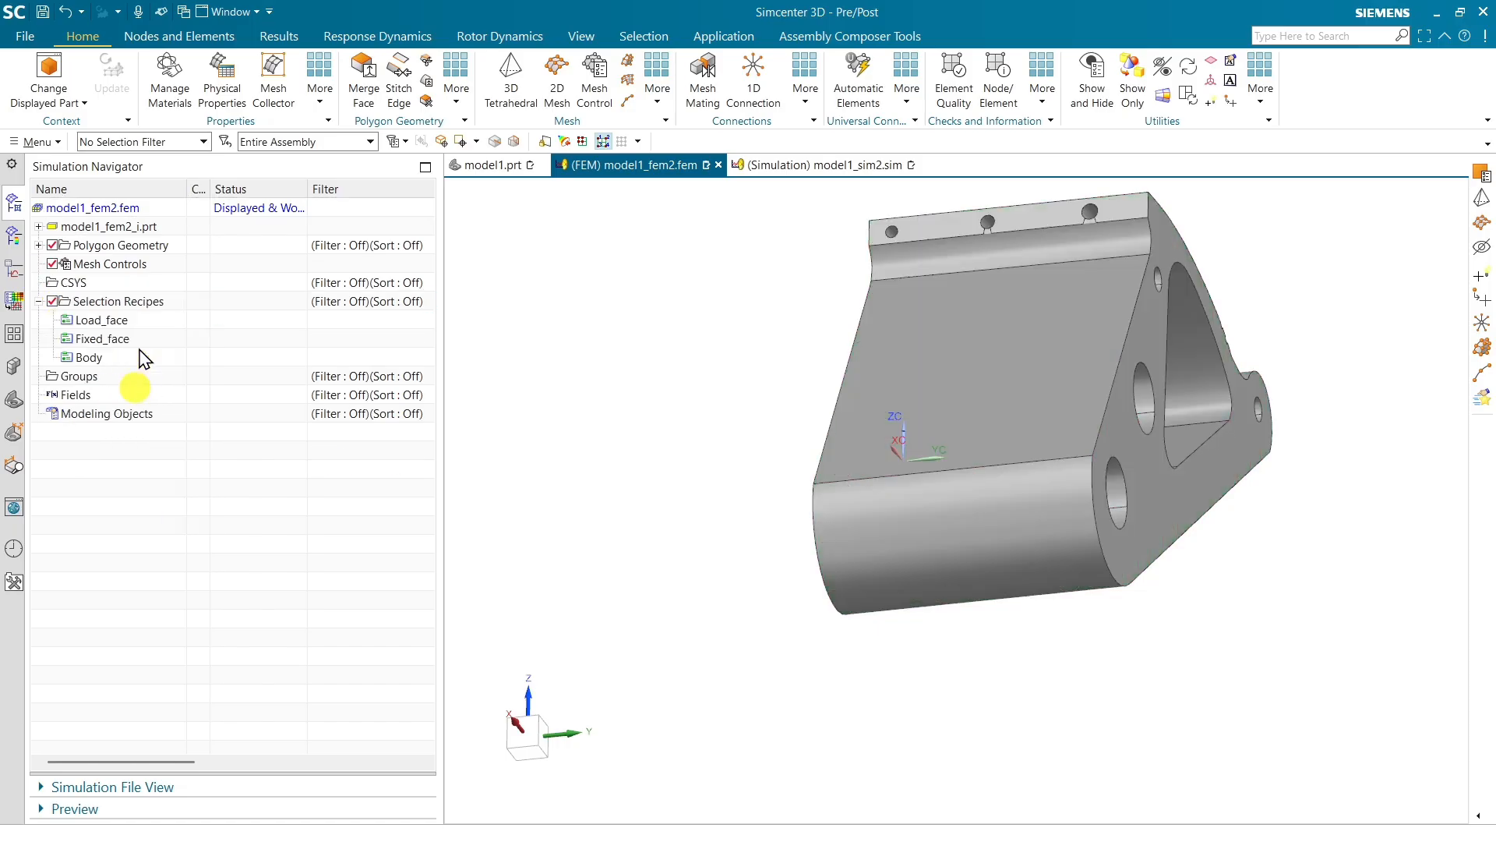
Create a 3D tetrahedral mesh on the body selected through the Body selection recipe
{"action": "scroll", "coordinate": [635, 485], "scroll_direction": "down", "scroll_amount": 2}
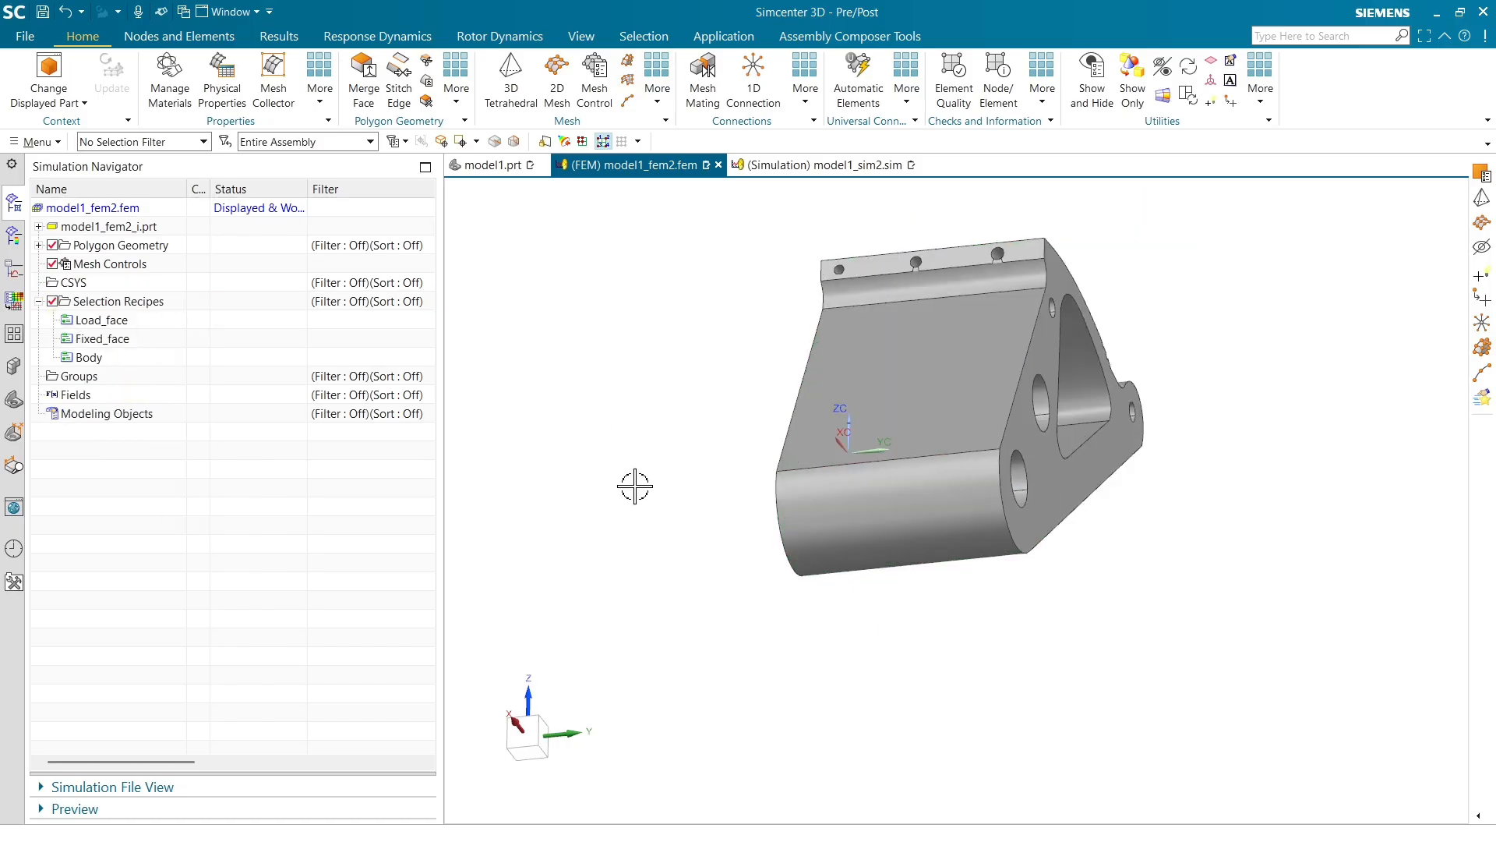
{"action": "left_click", "coordinate": [511, 74]}
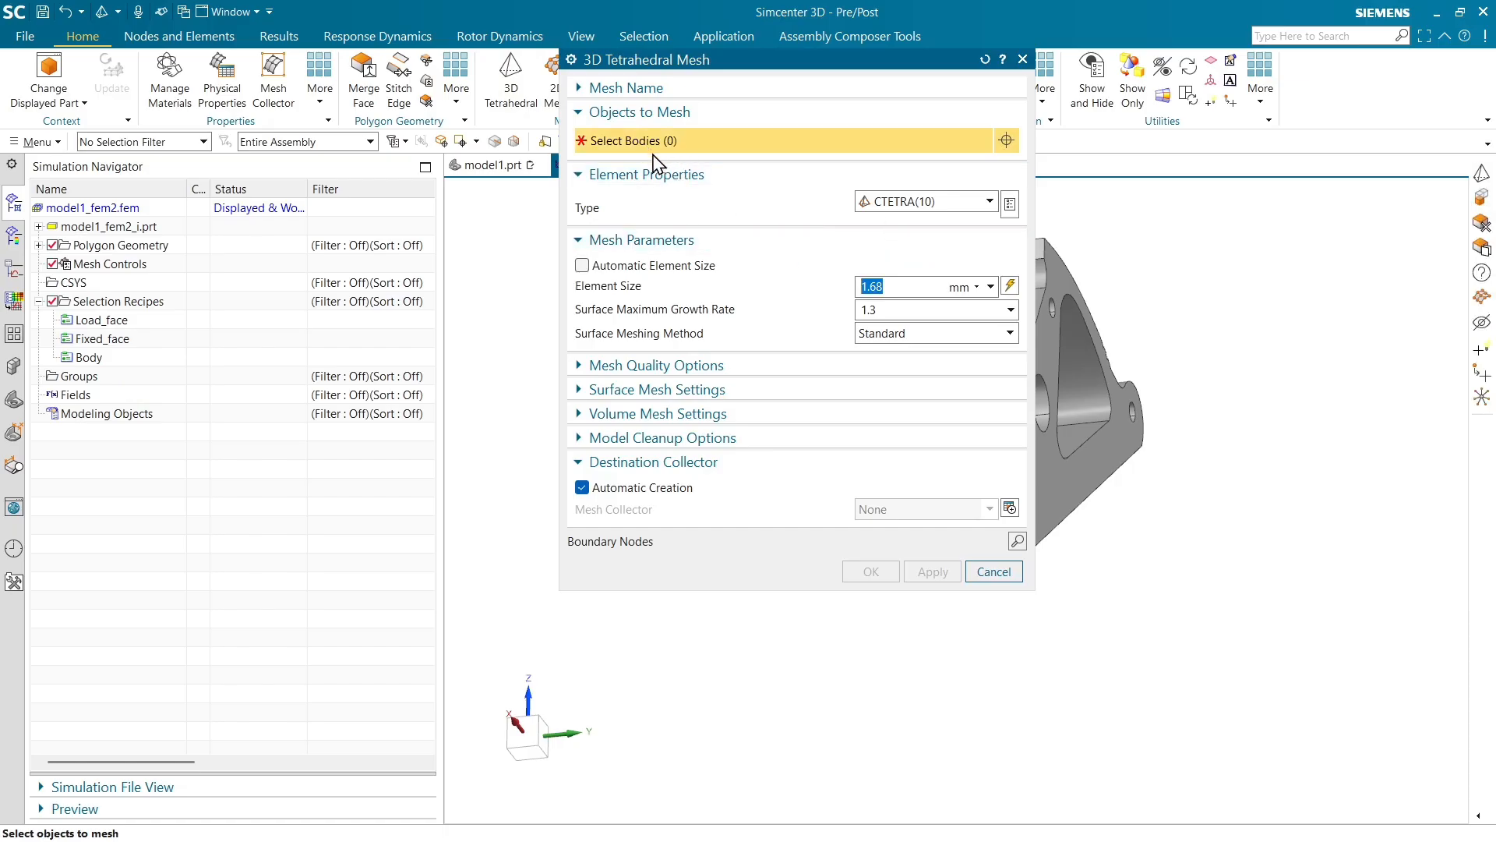
{"action": "left_click", "coordinate": [123, 360]}
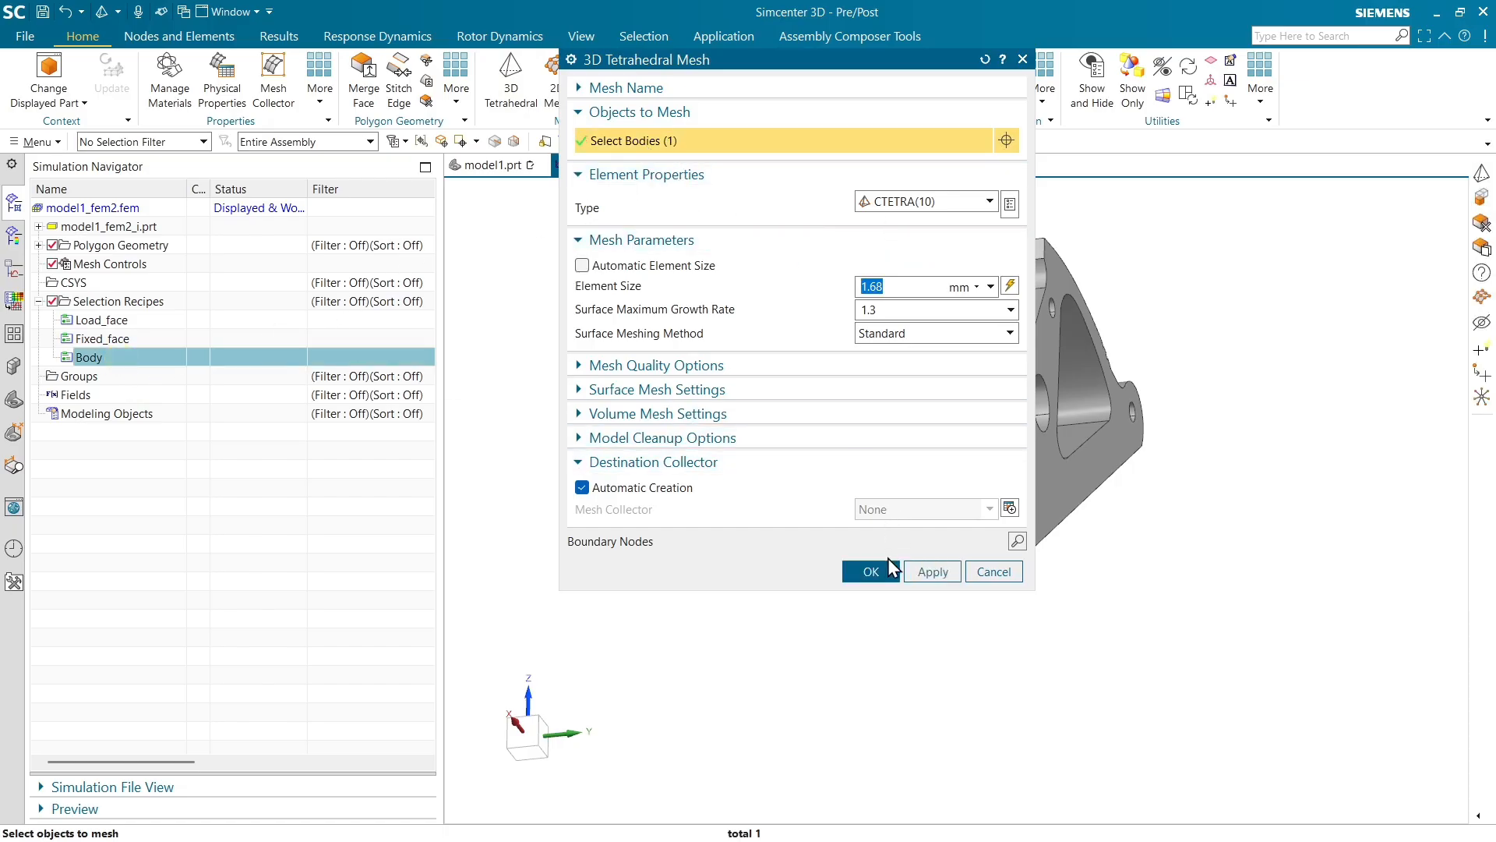
{"action": "left_click", "coordinate": [871, 573]}
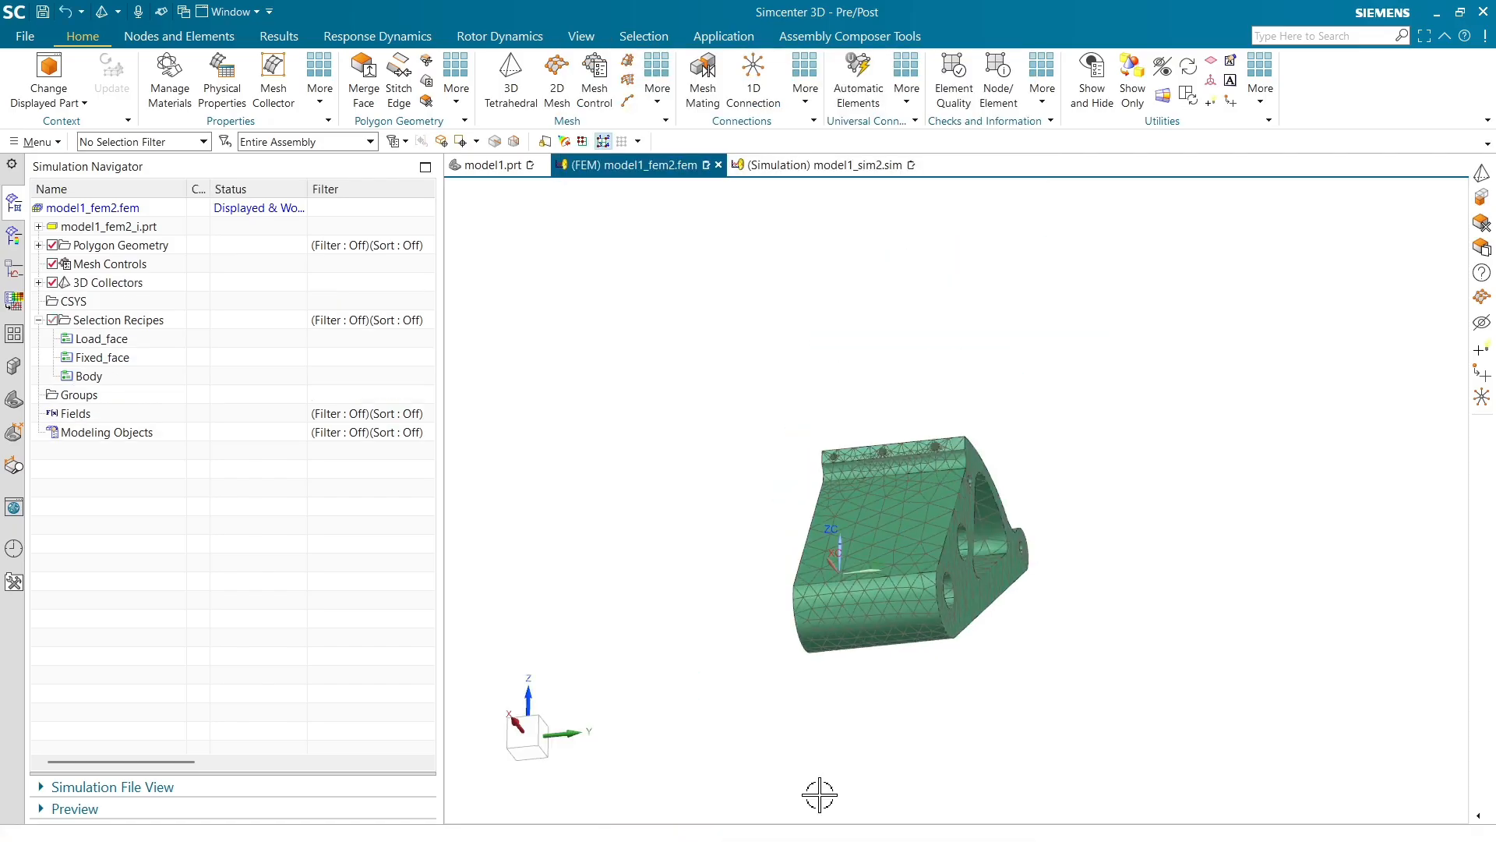
Inspect the selection recipes listed in the FEM and simulation files
{"action": "scroll", "coordinate": [819, 794], "scroll_direction": "down", "scroll_amount": 1}
{"action": "scroll", "coordinate": [858, 406], "scroll_direction": "down", "scroll_amount": 1}
{"action": "scroll", "coordinate": [848, 674], "scroll_direction": "up", "scroll_amount": 4}
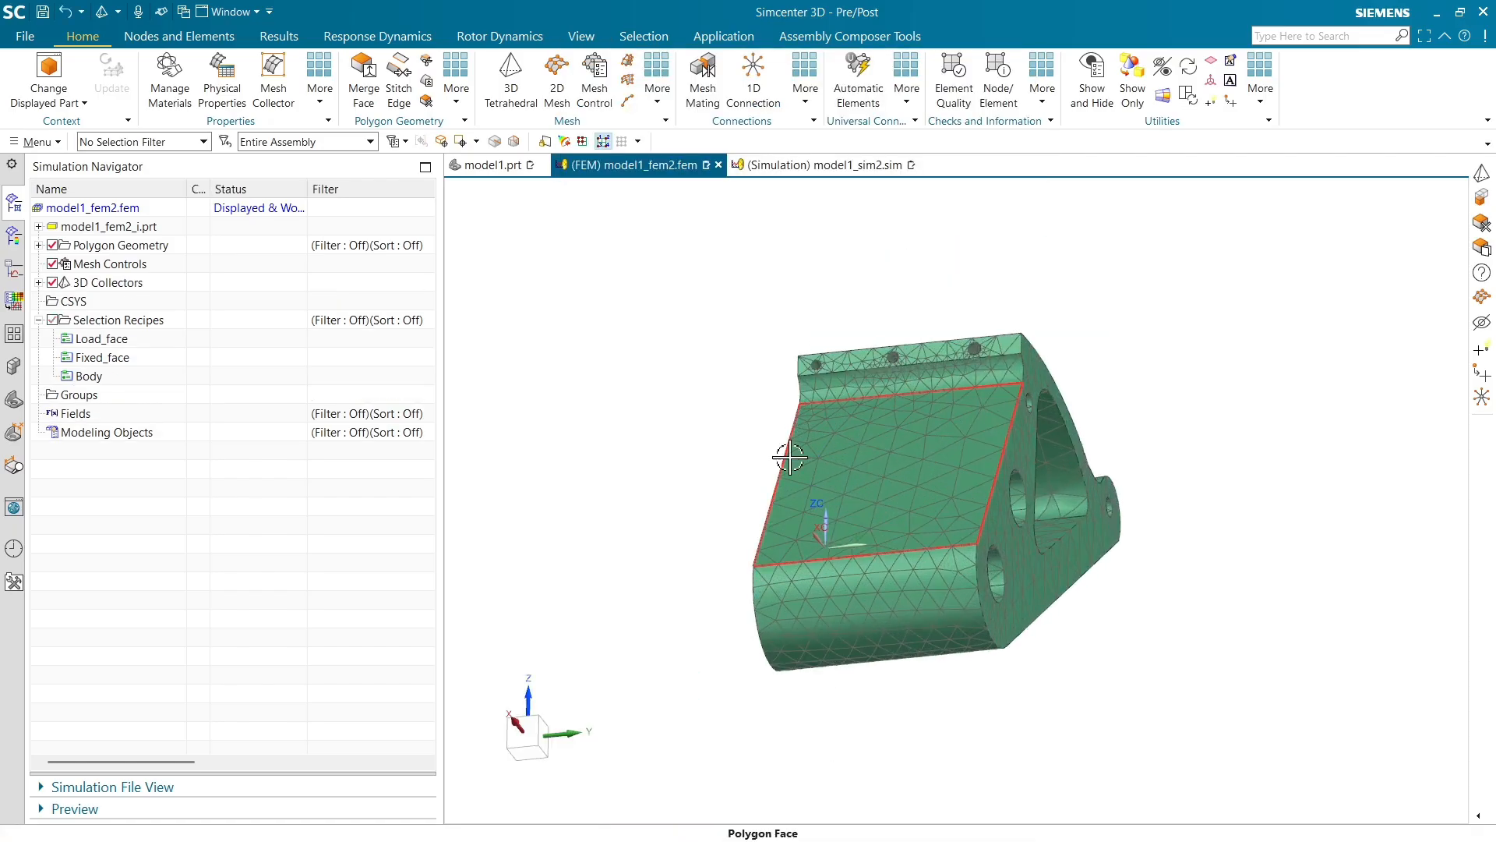
{"action": "left_click", "coordinate": [112, 325]}
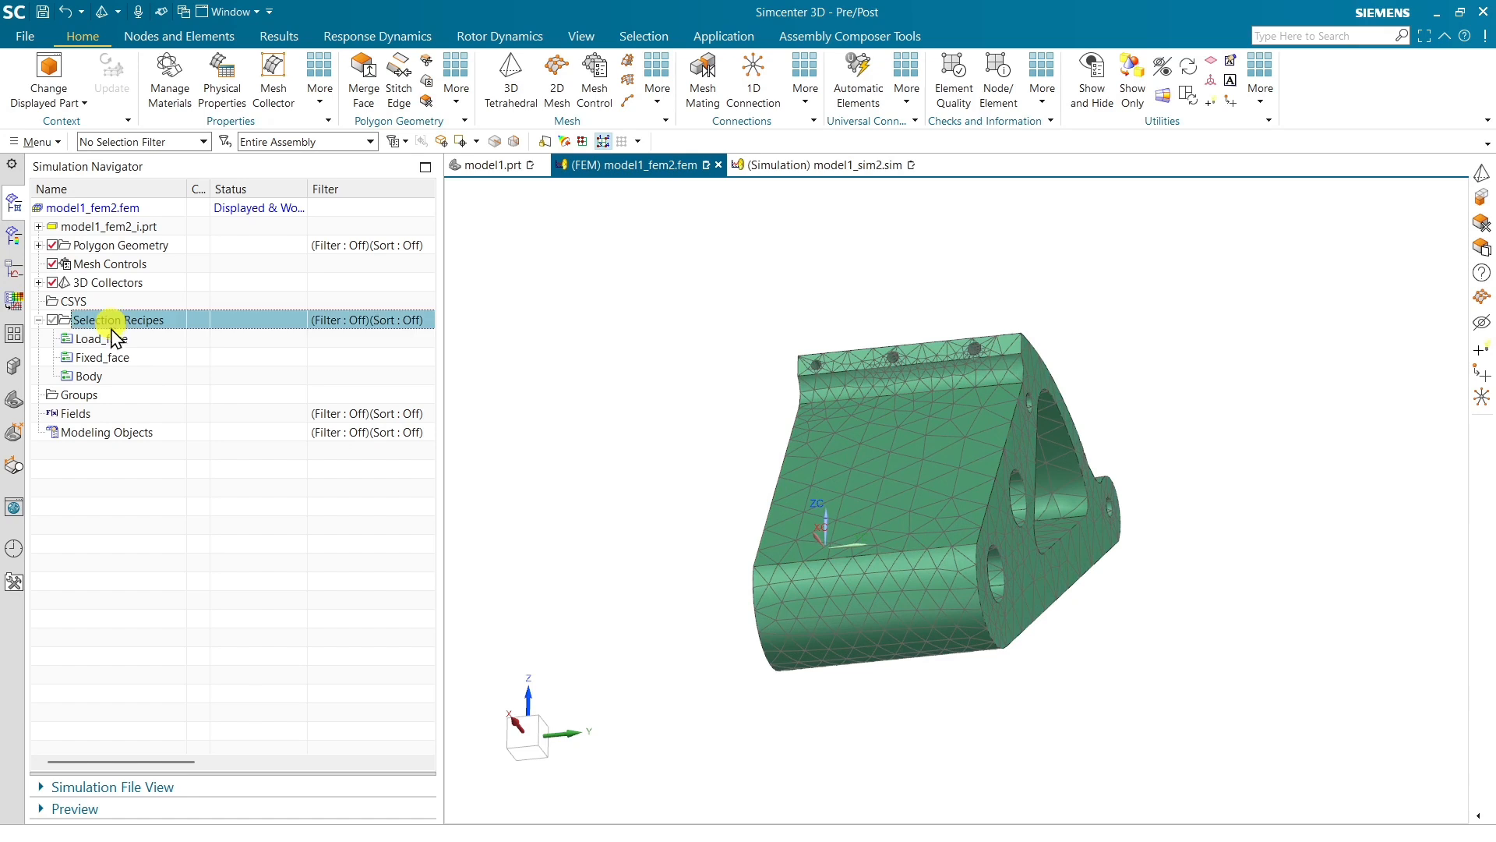
{"action": "left_click", "coordinate": [114, 338]}
{"action": "left_click", "coordinate": [832, 166]}
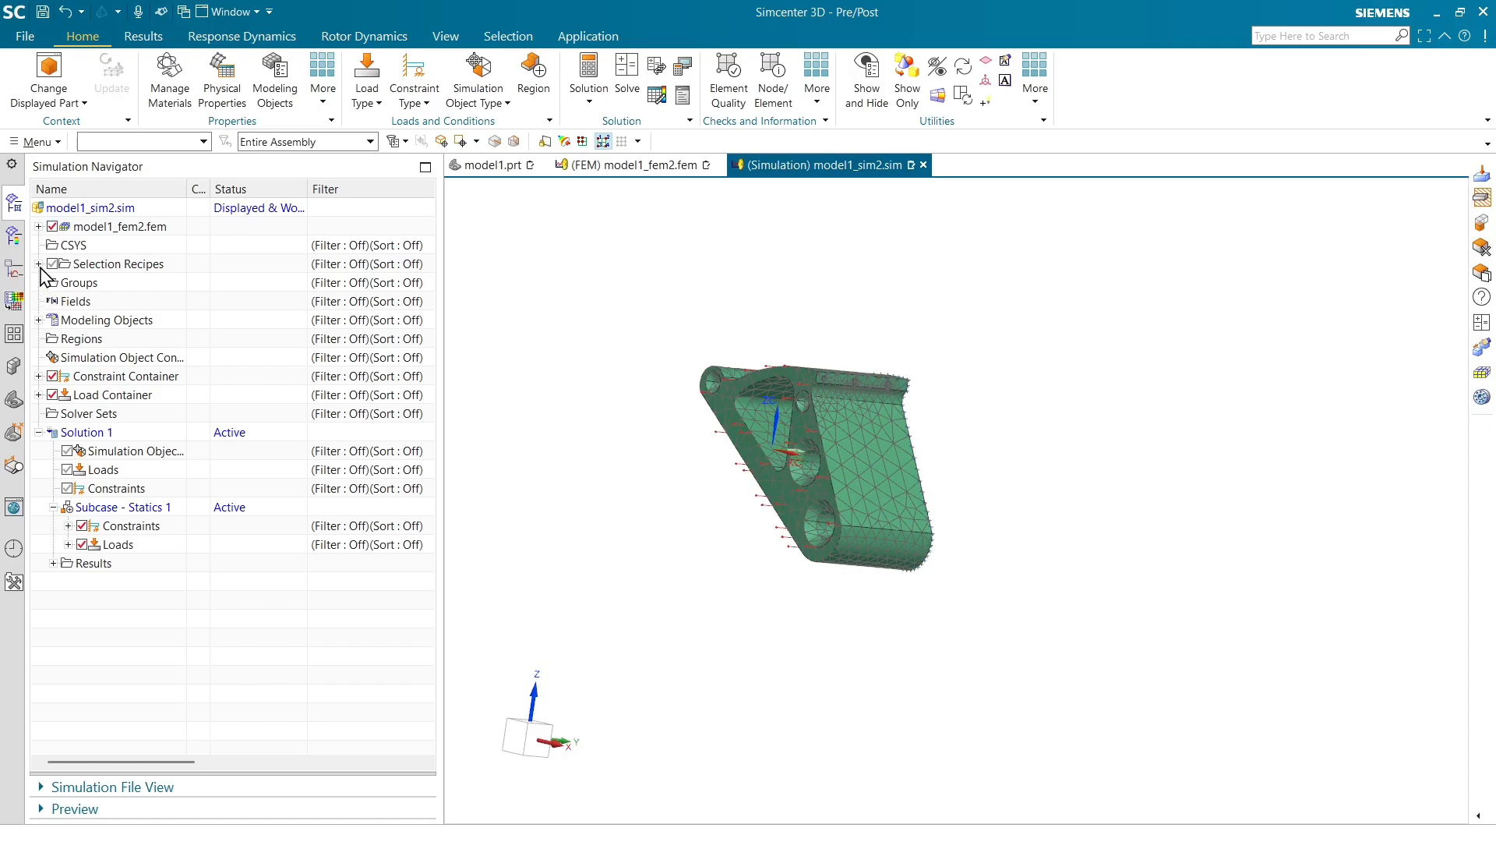
{"action": "left_click", "coordinate": [38, 264]}
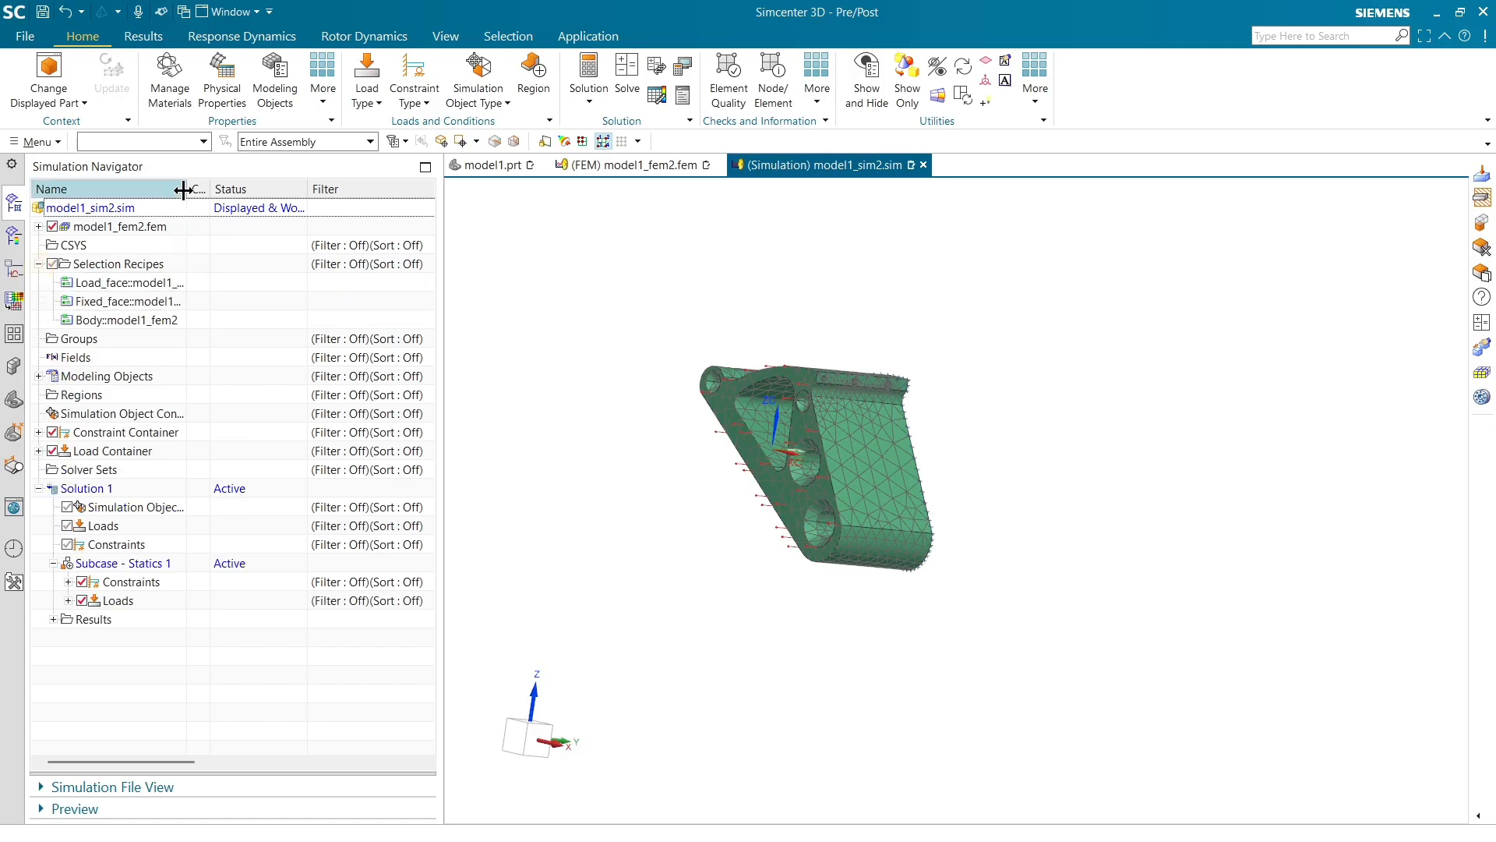
{"action": "left_click_drag", "start_coordinate": [182, 190], "coordinate": [266, 191]}
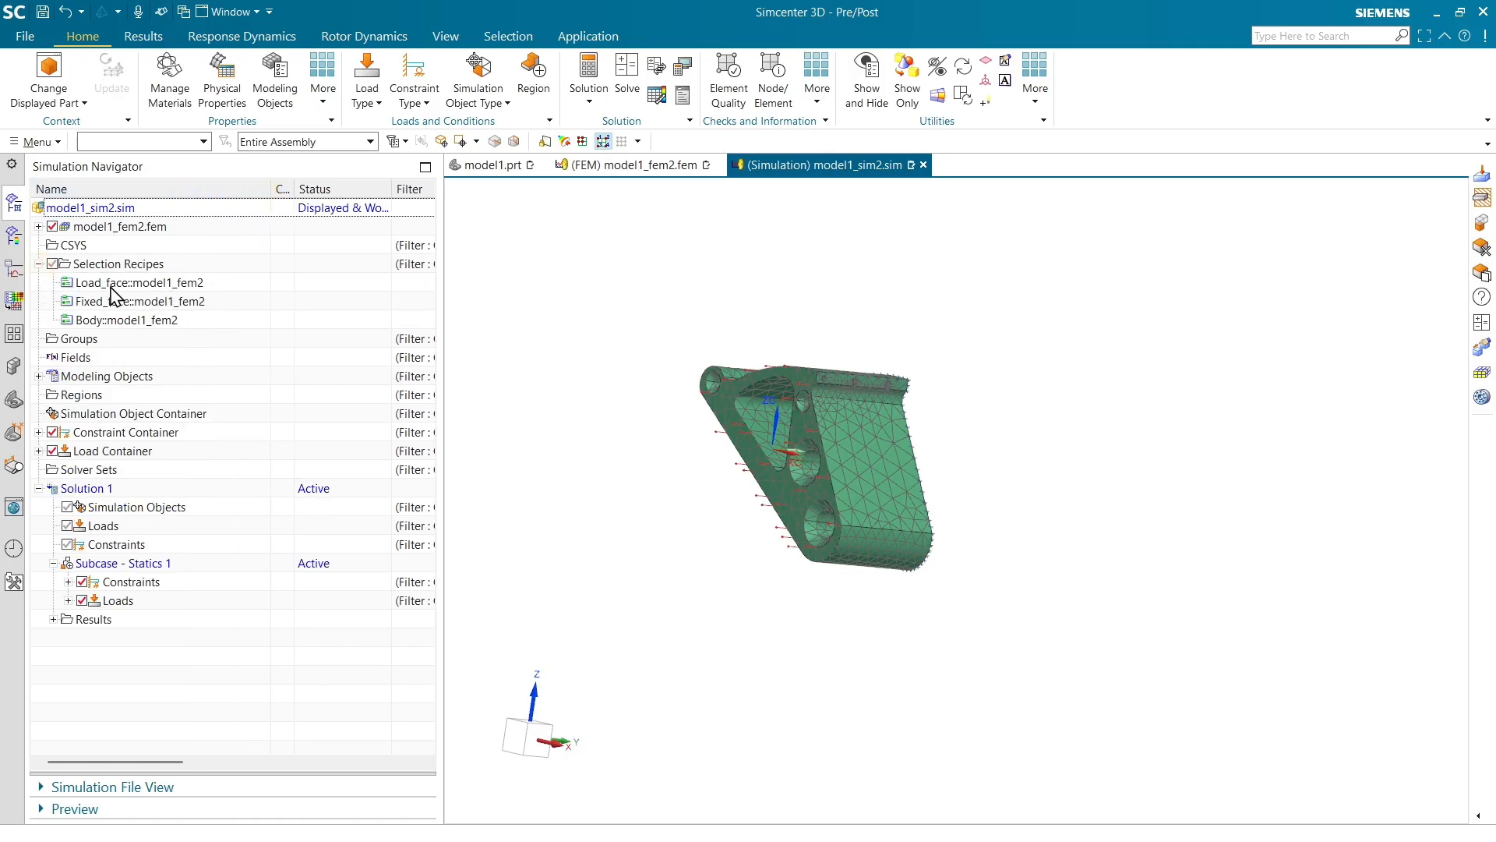
{"action": "left_click", "coordinate": [649, 165]}
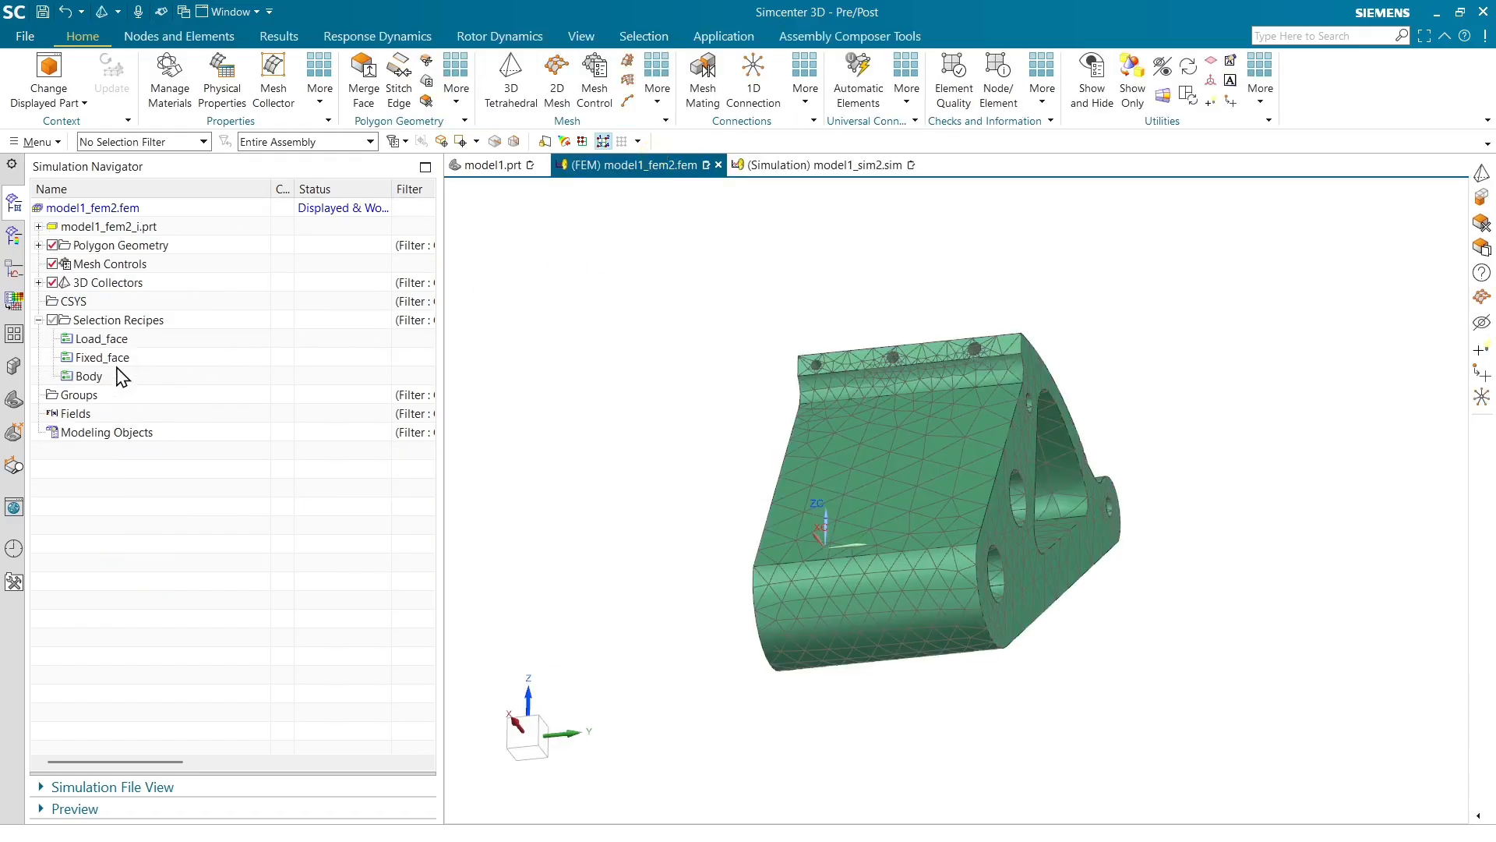
{"action": "left_click", "coordinate": [822, 165]}
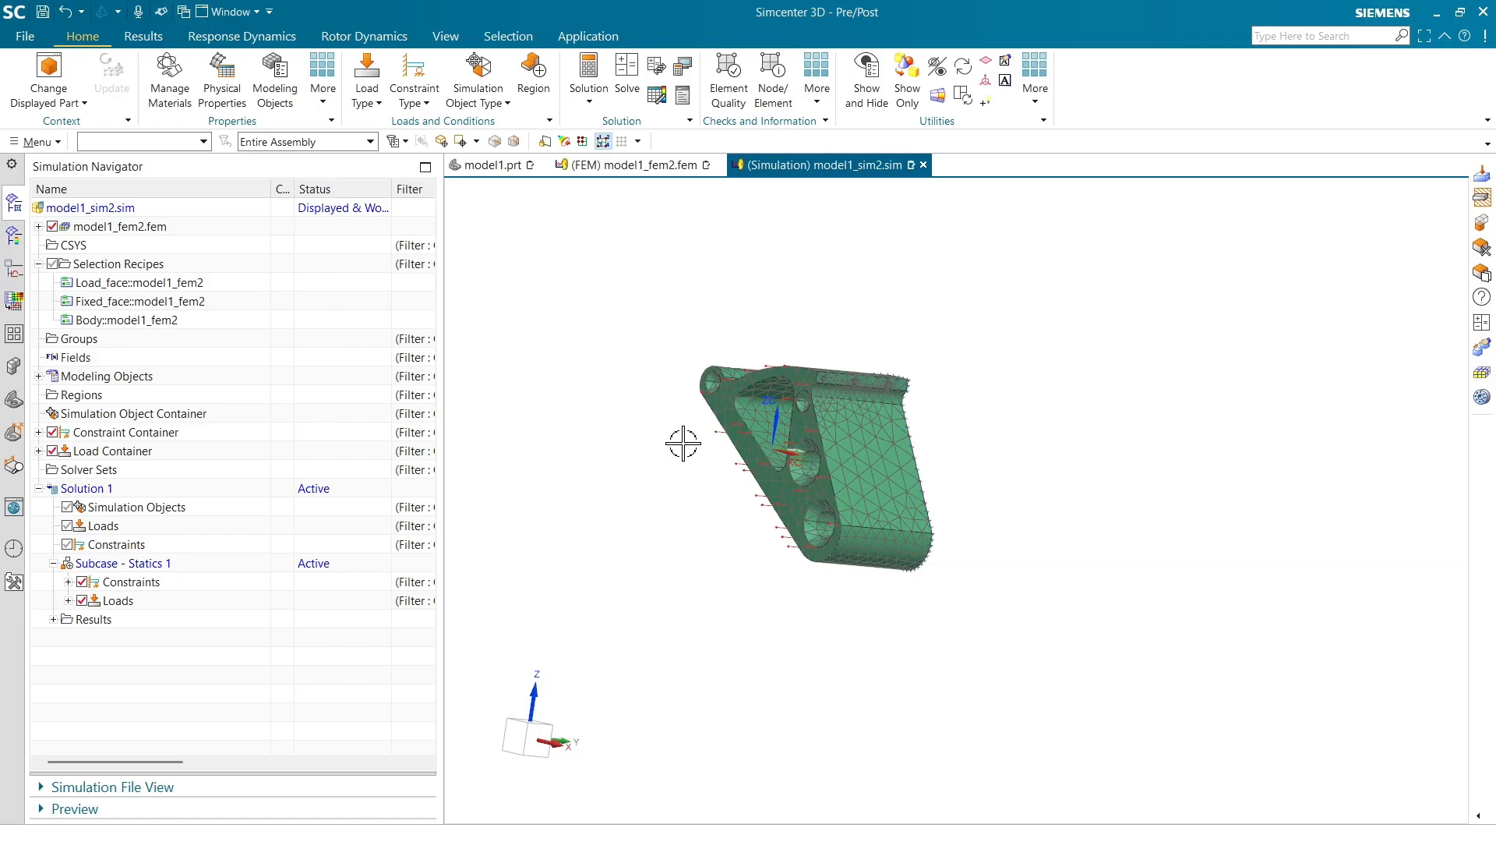
Remove the fixed constraint from the subcase
{"action": "middle_click_drag", "start_coordinate": [682, 443], "coordinate": [649, 468]}
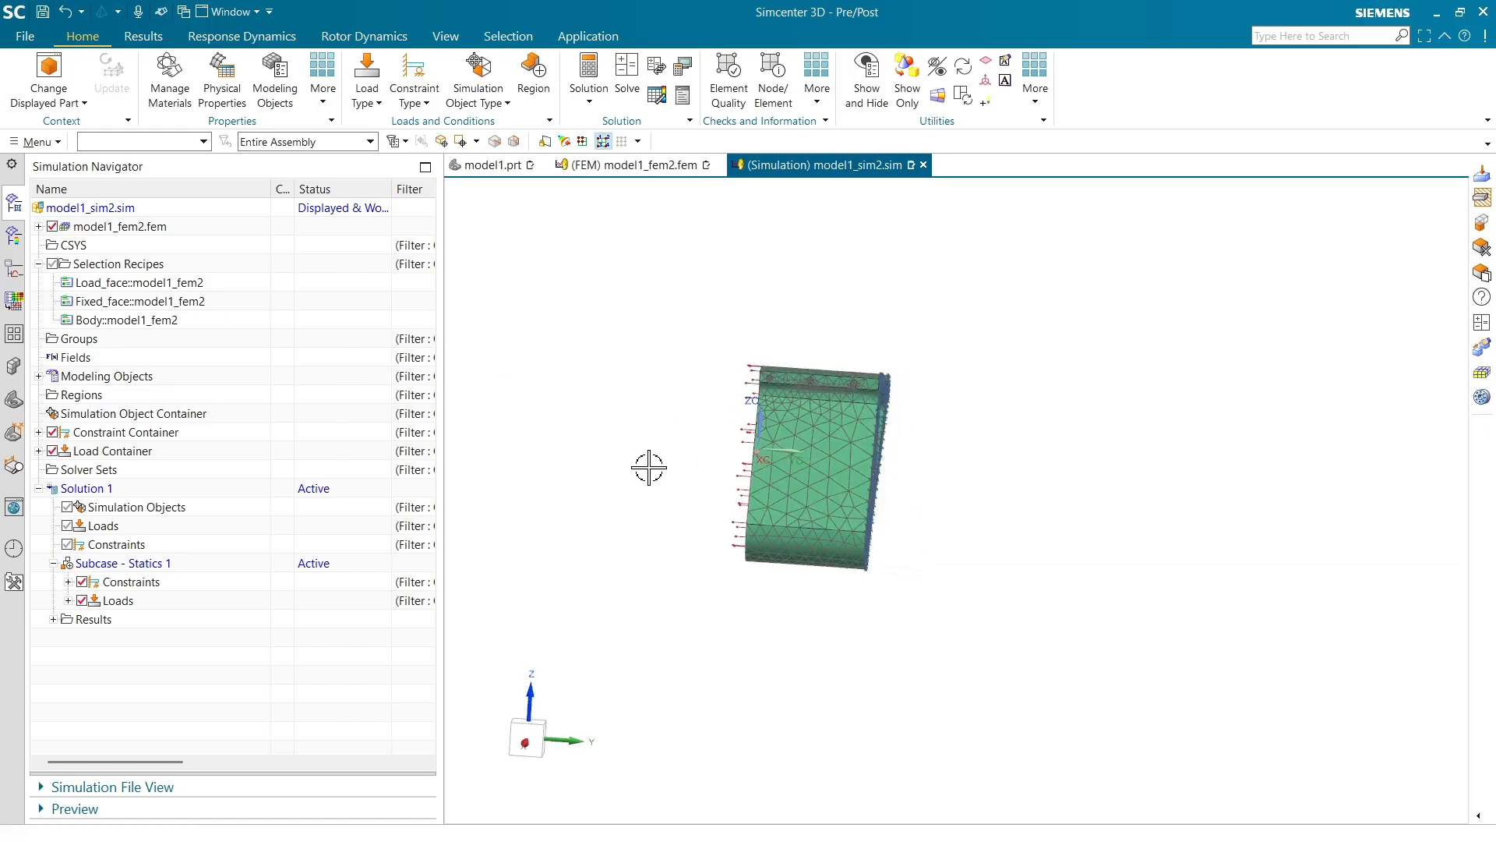
{"action": "left_click", "coordinate": [68, 581]}
{"action": "right_click", "coordinate": [117, 601]}
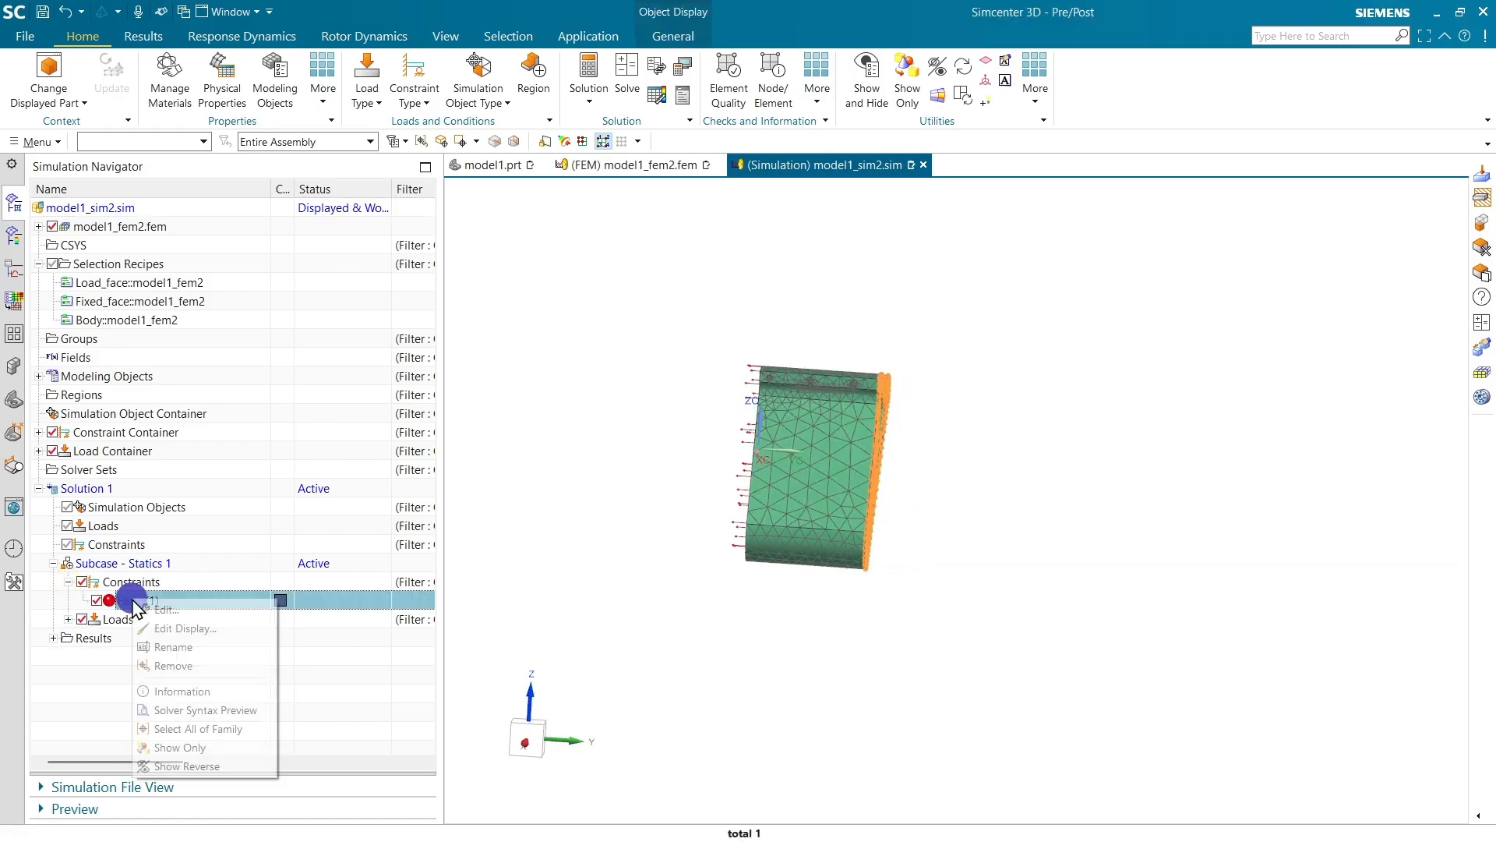
{"action": "left_click", "coordinate": [164, 661]}
Remove the force load from the subcase
{"action": "left_click", "coordinate": [68, 600]}
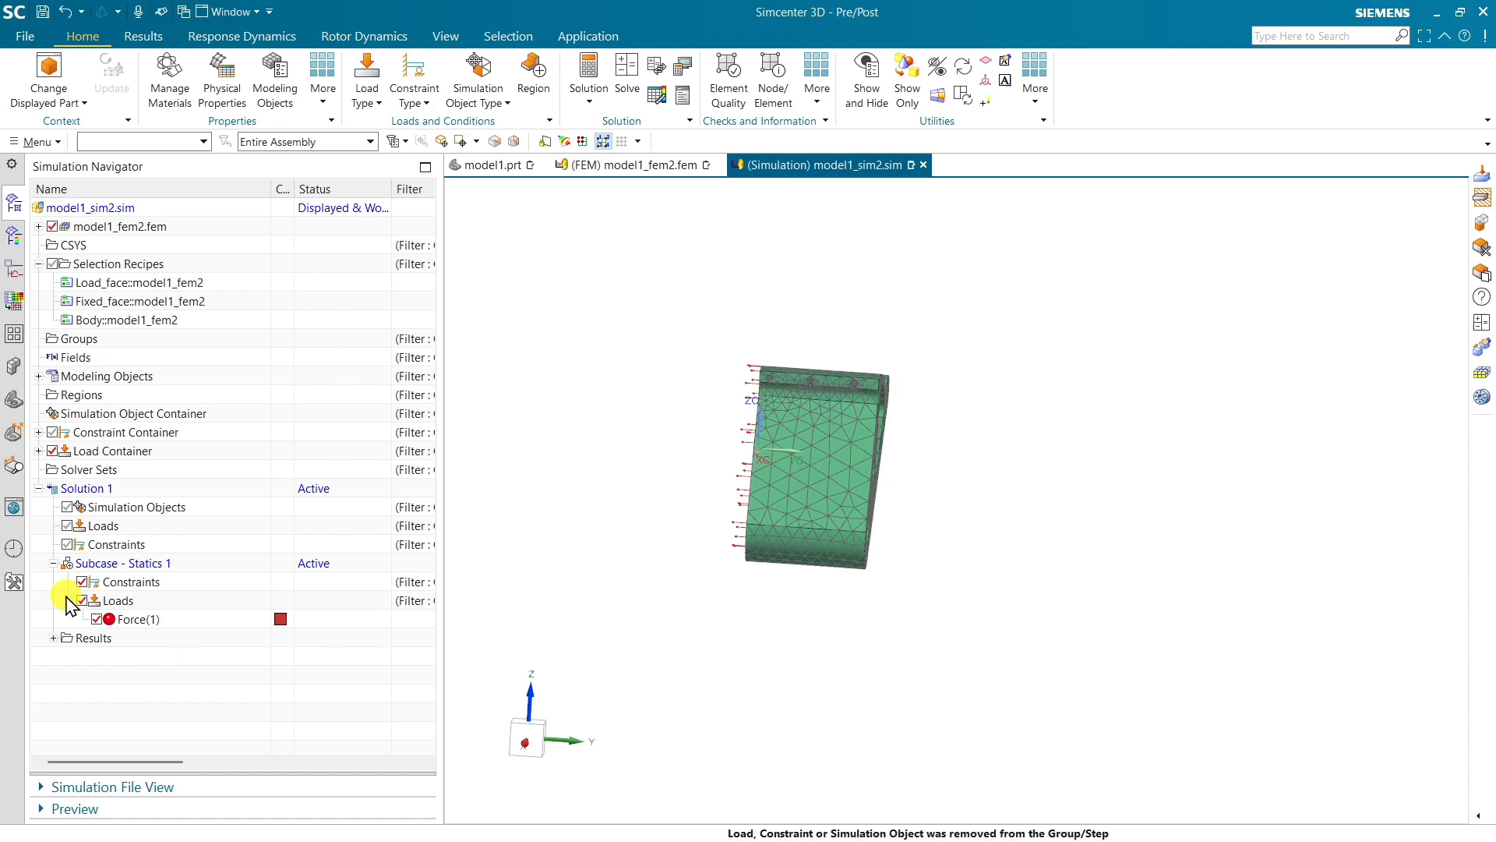
{"action": "right_click", "coordinate": [137, 622]}
{"action": "left_click", "coordinate": [184, 691]}
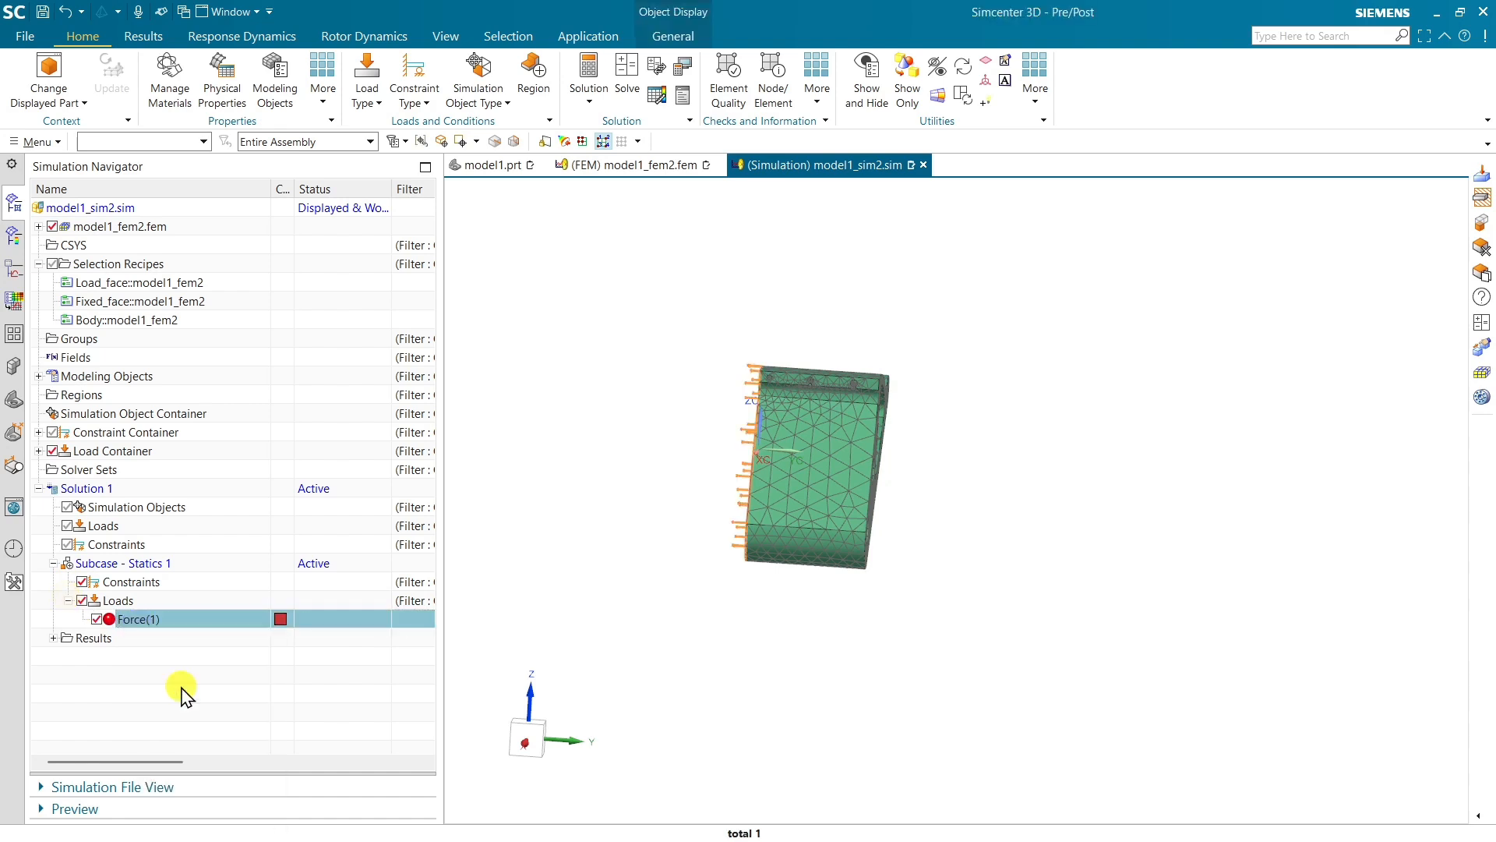
Start creating a new Force load
{"action": "scroll", "coordinate": [945, 478], "scroll_direction": "up", "scroll_amount": 3}
{"action": "middle_click_drag", "start_coordinate": [945, 478], "coordinate": [824, 393]}
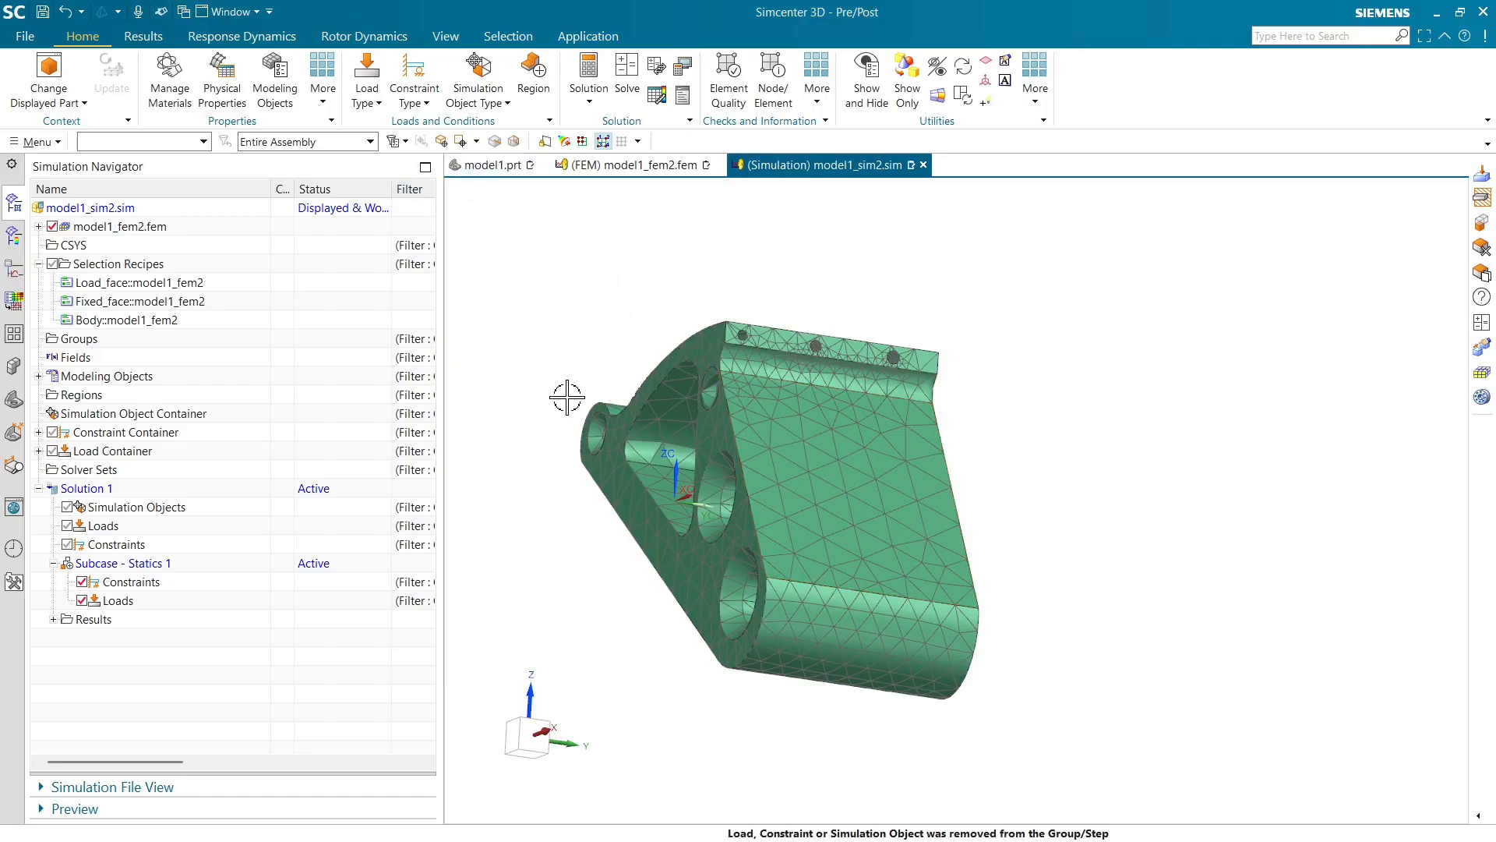
{"action": "left_click", "coordinate": [369, 96]}
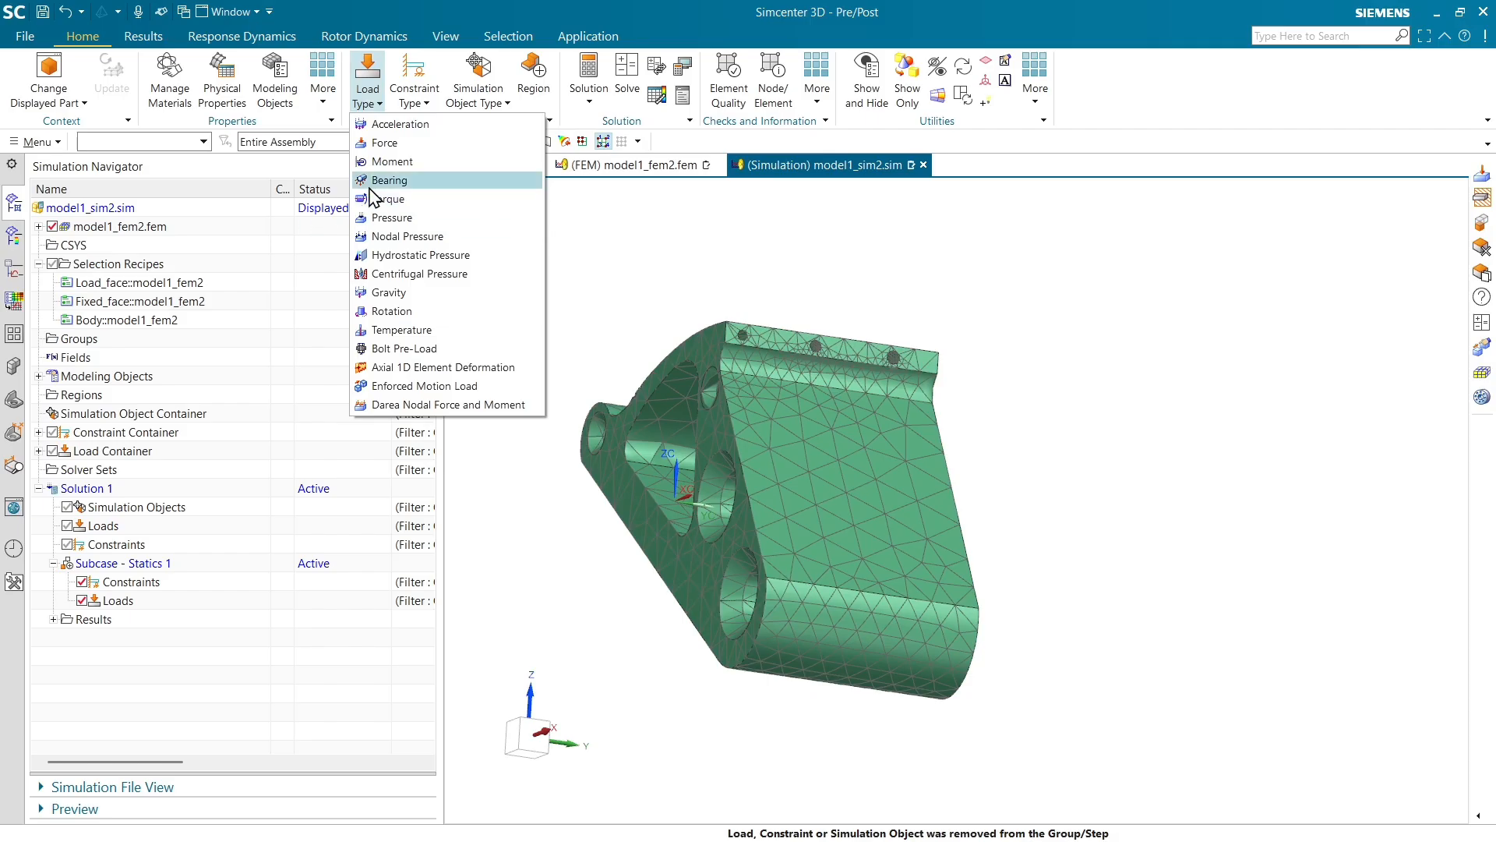
{"action": "left_click", "coordinate": [390, 144]}
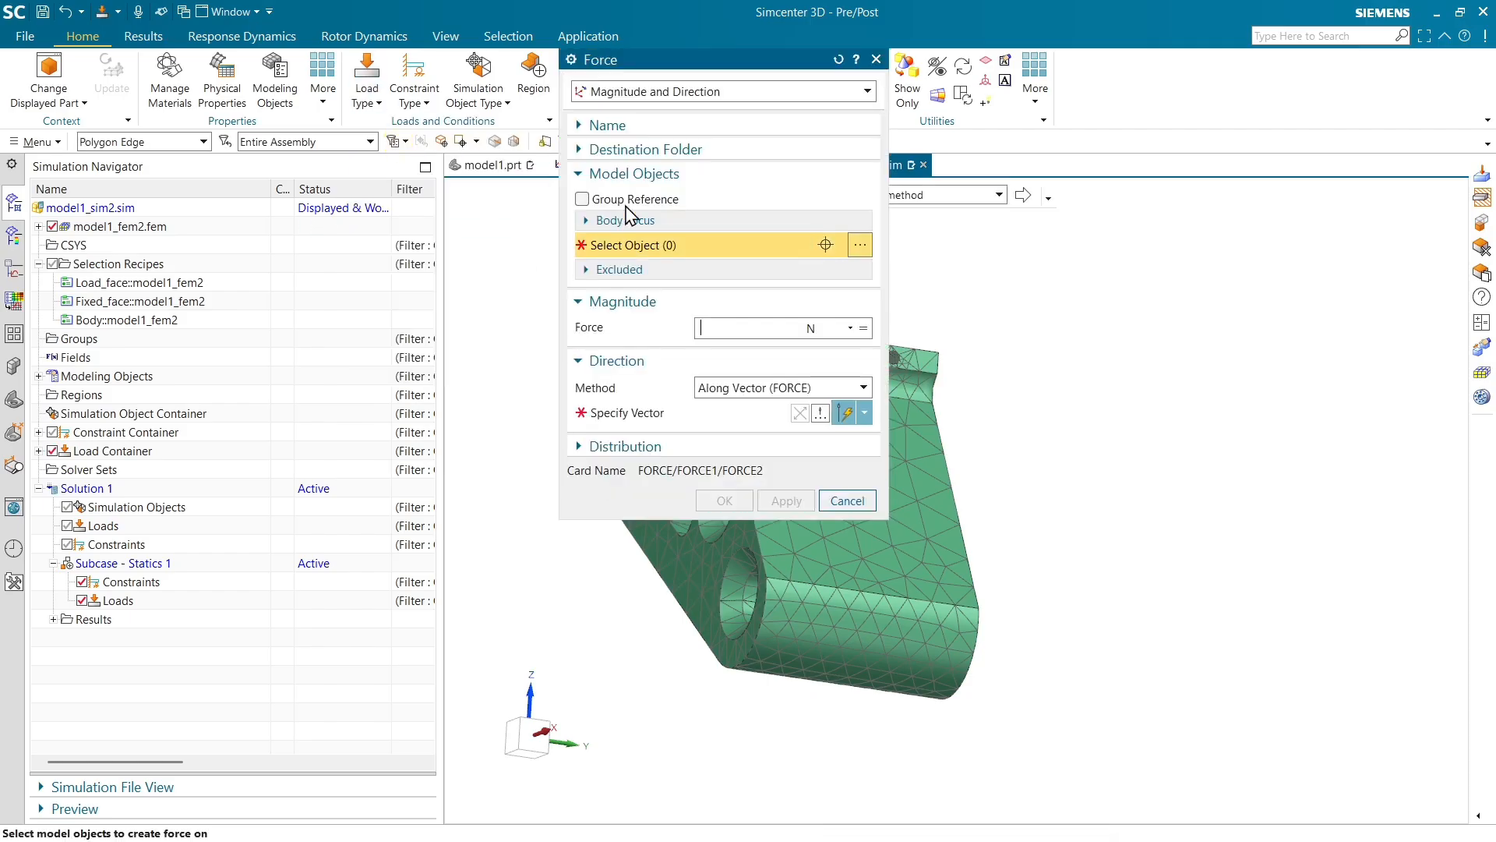
Select the Load_face selection recipe as the force's model object, using the Selection Recipe filter
{"action": "left_click", "coordinate": [127, 286]}
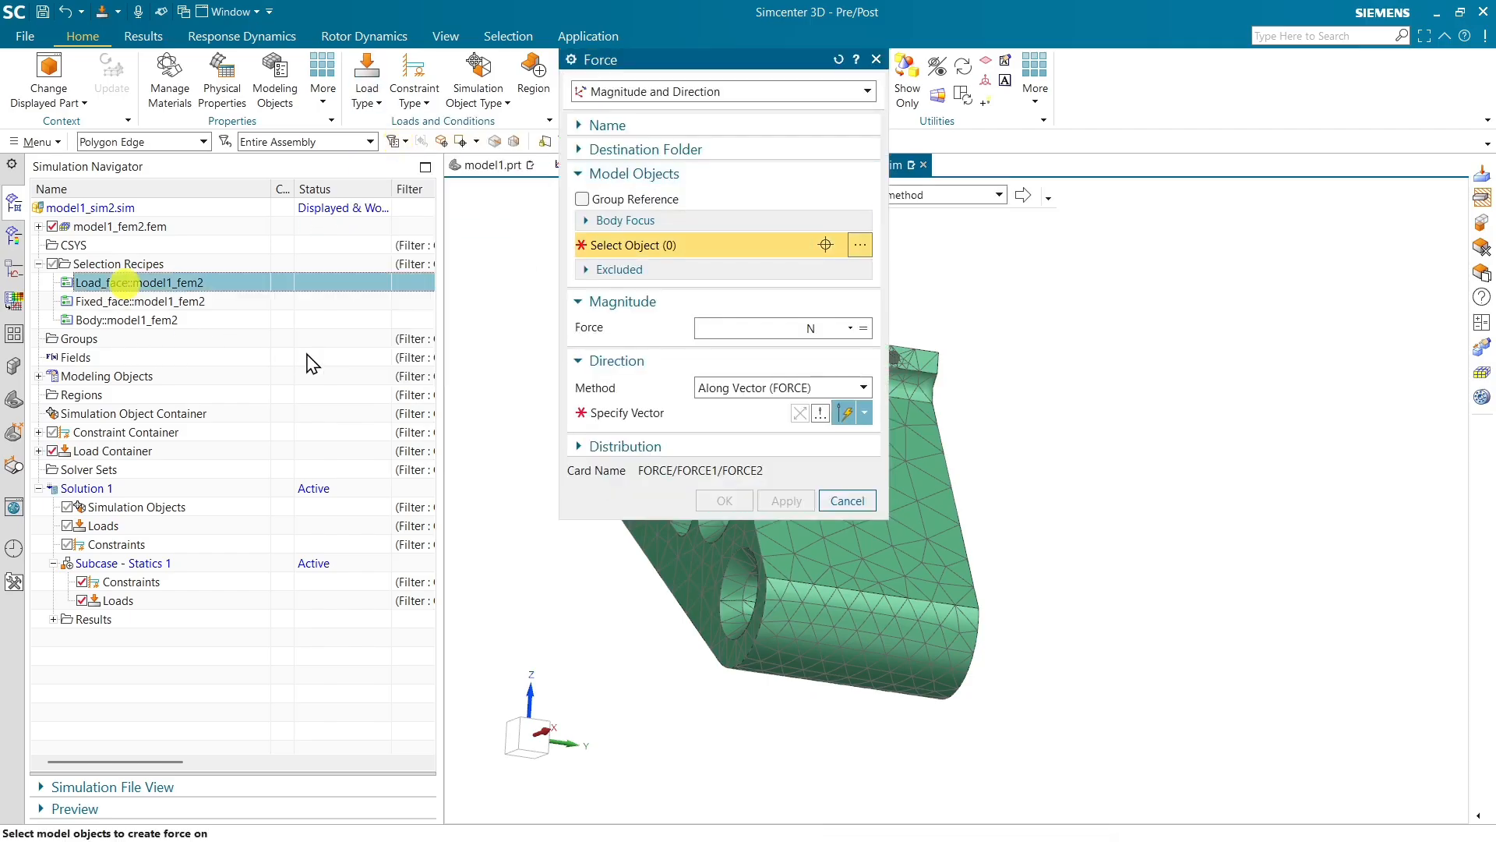
{"action": "left_click", "coordinate": [710, 327]}
{"action": "left_click", "coordinate": [661, 243]}
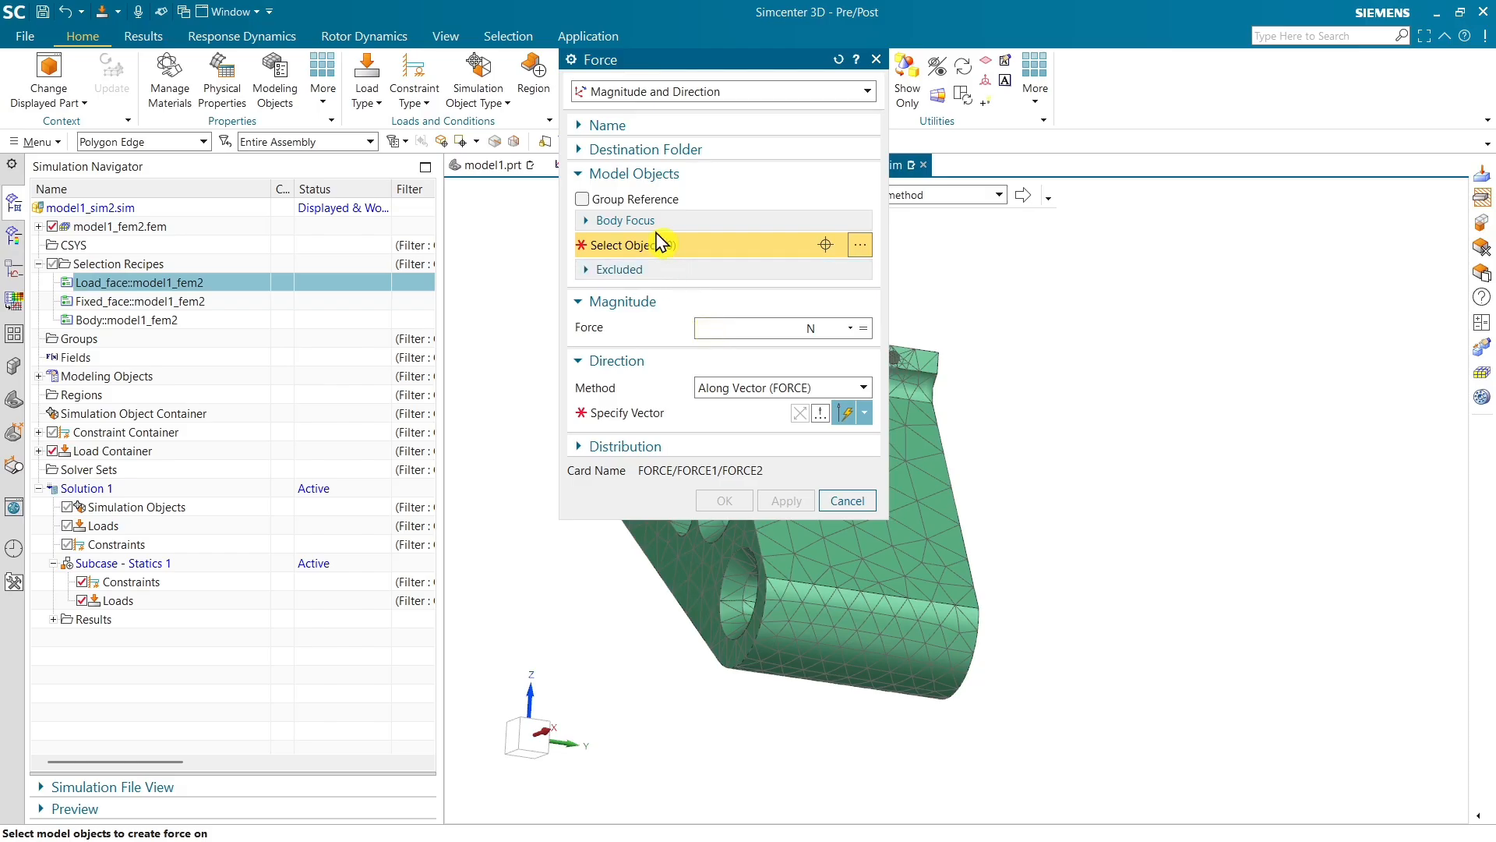
{"action": "left_click", "coordinate": [158, 143]}
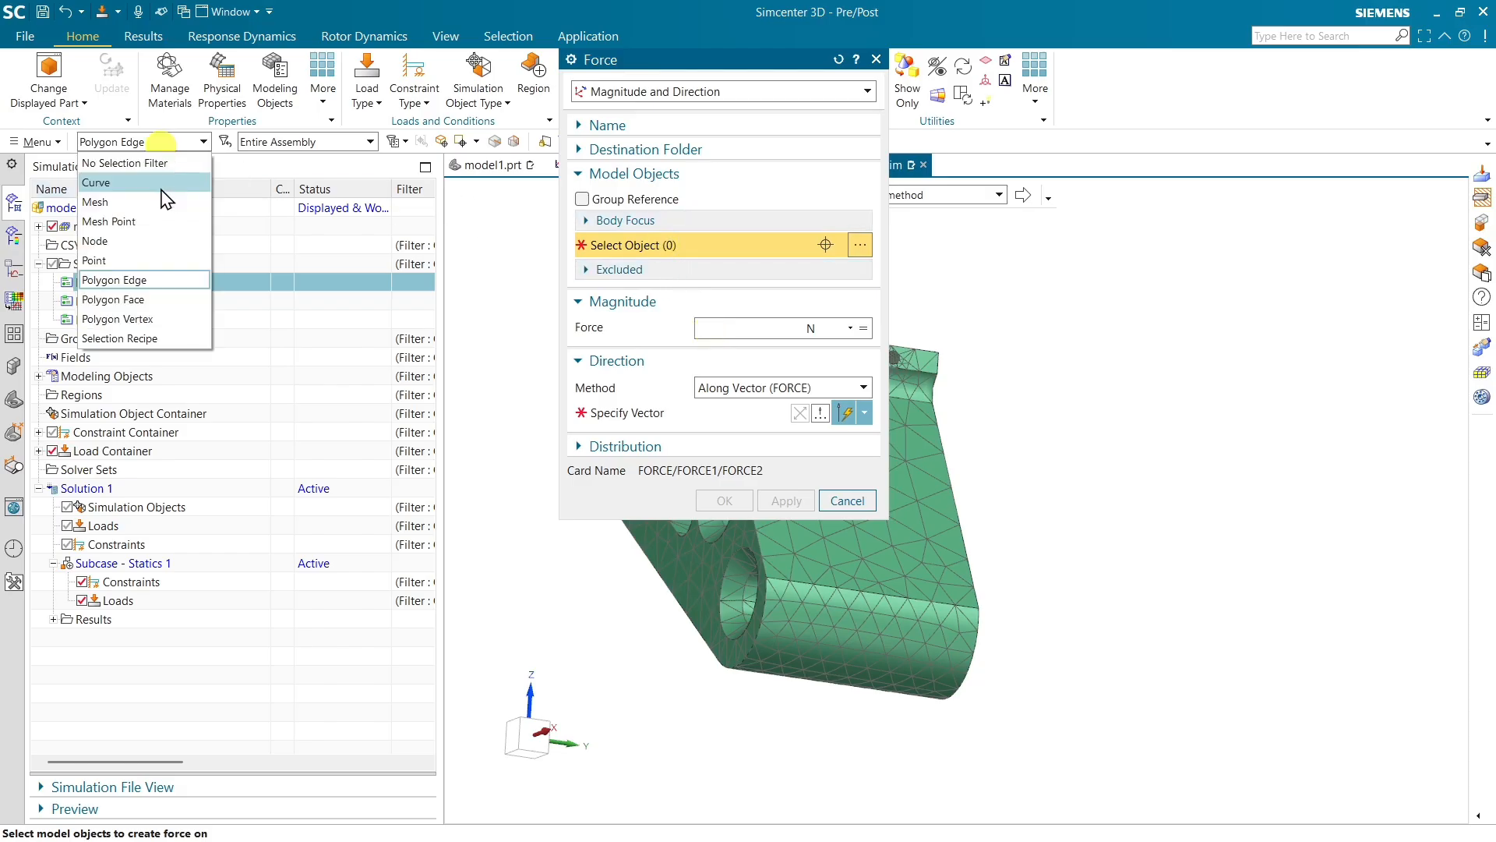
{"action": "left_click", "coordinate": [159, 338]}
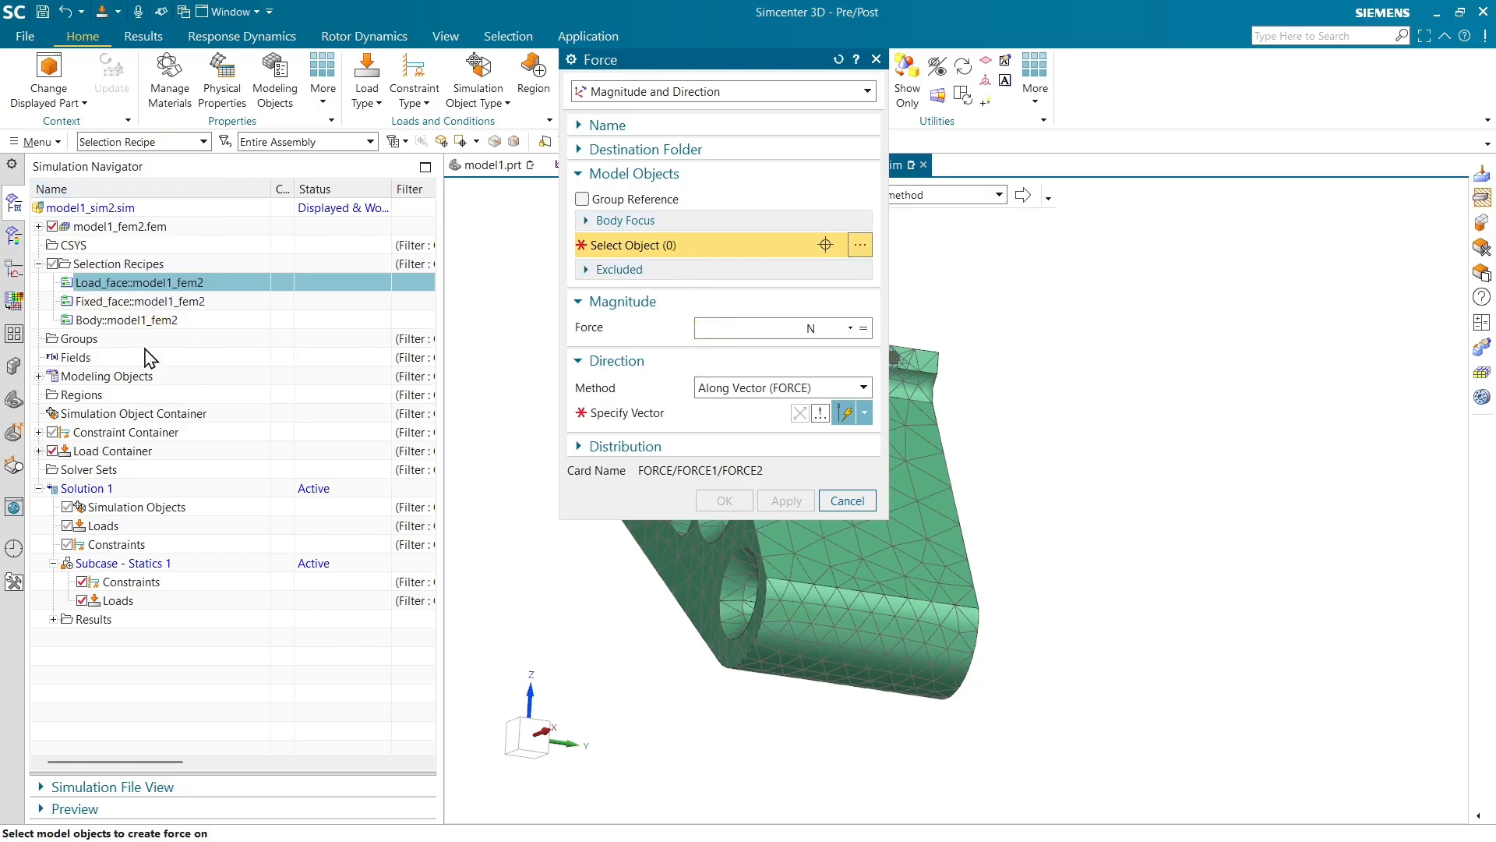
{"action": "left_click", "coordinate": [139, 283]}
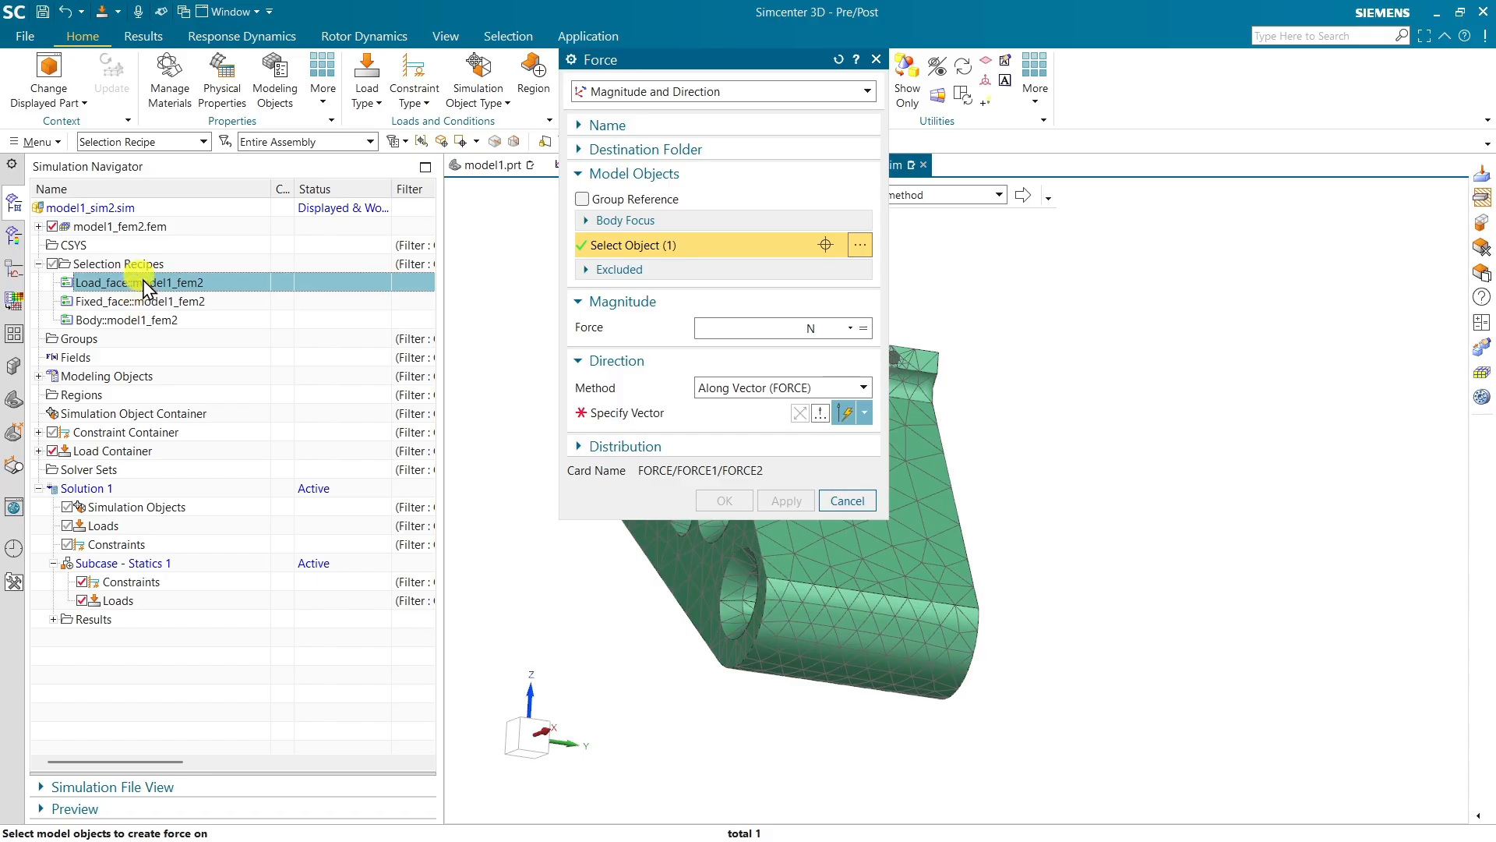
Set the force to 1000 N along the -YC direction and finish the Force load
{"action": "left_click", "coordinate": [729, 325]}
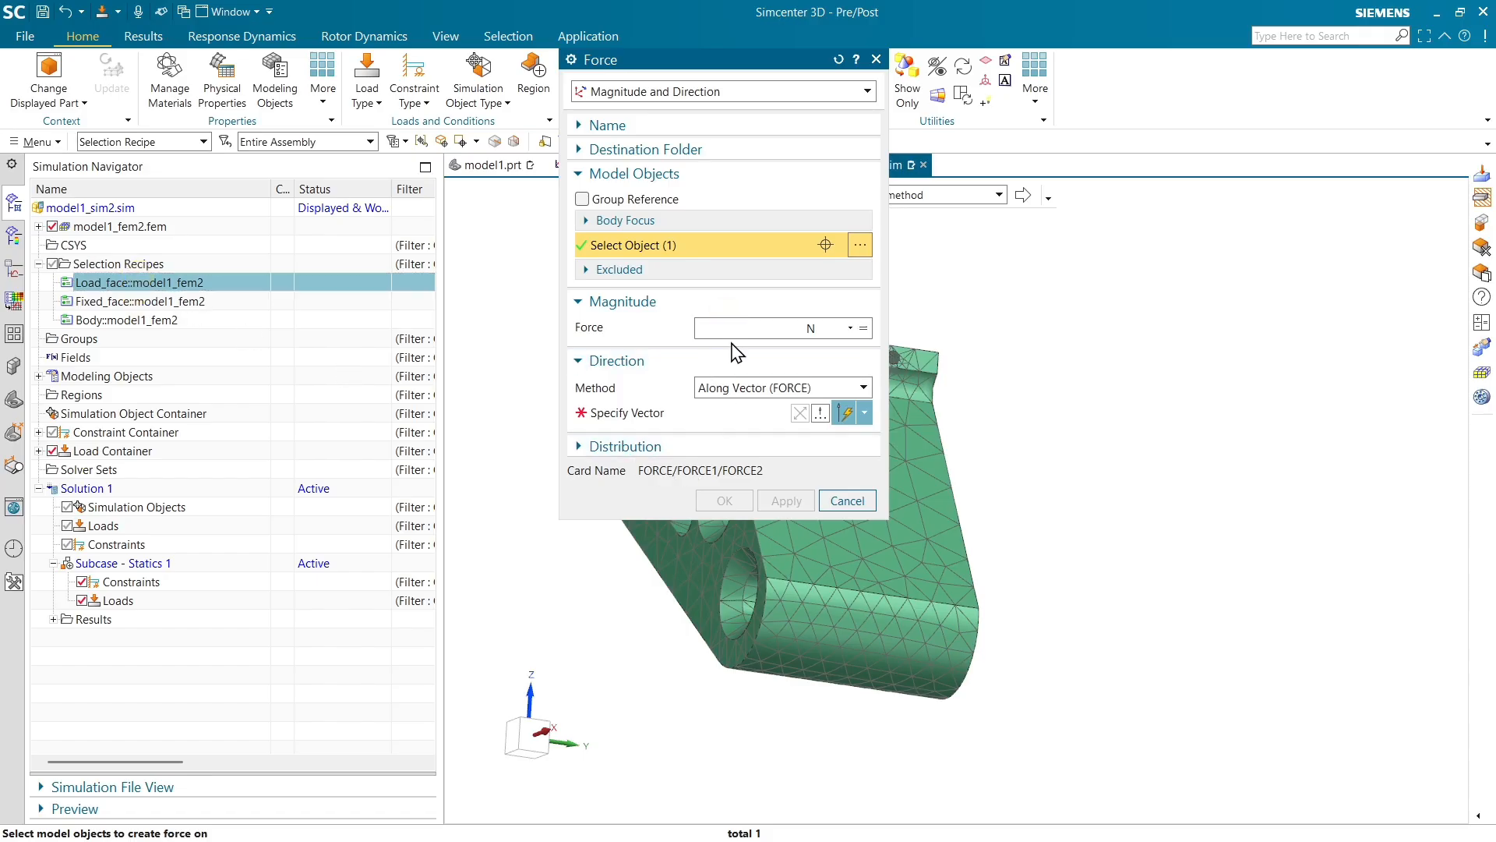
{"action": "left_click", "coordinate": [688, 415]}
{"action": "left_click", "coordinate": [865, 413]}
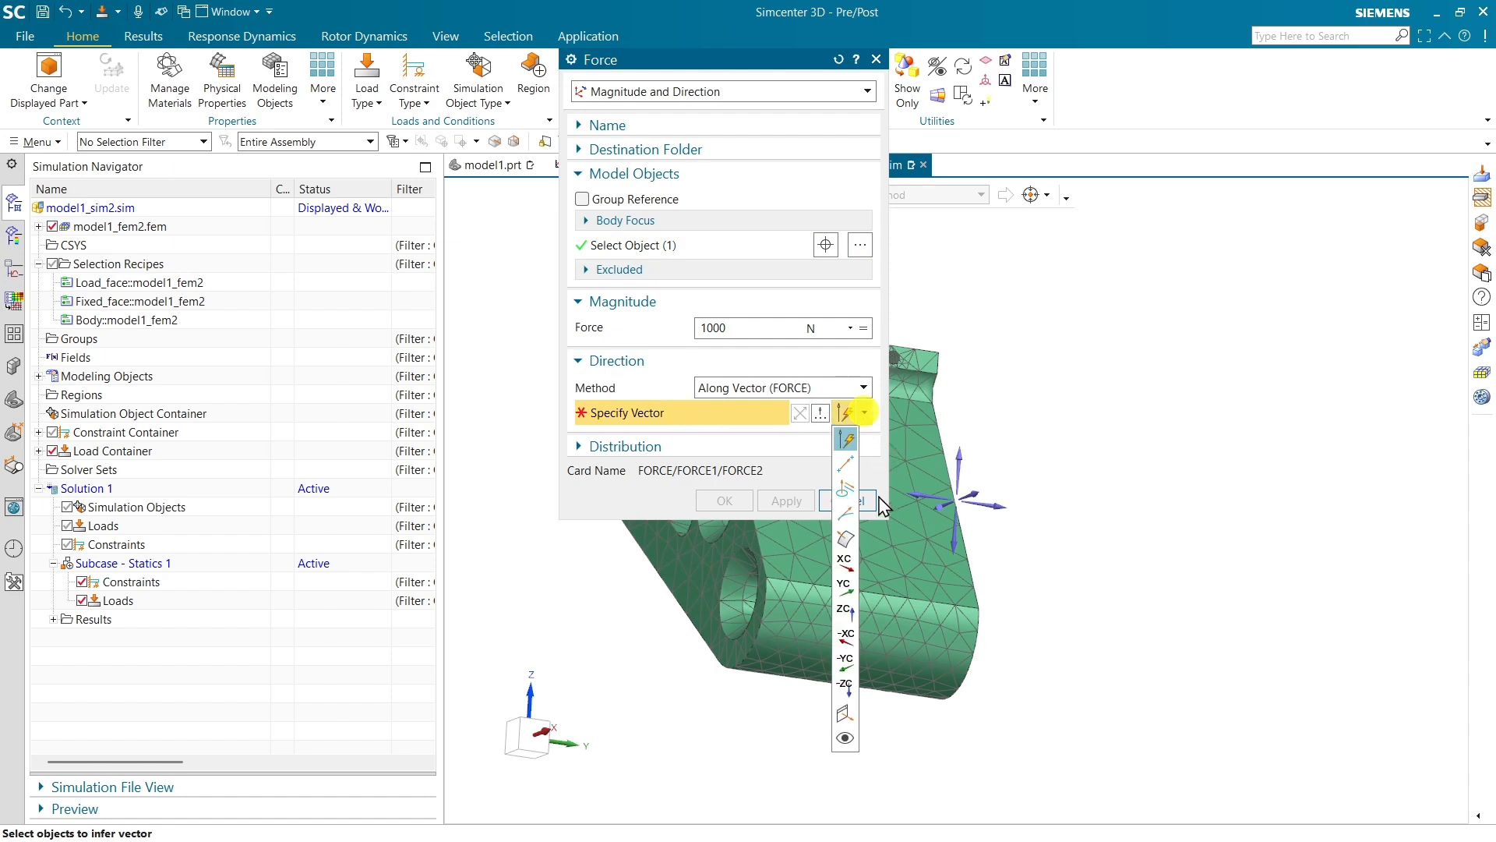
{"action": "left_click", "coordinate": [847, 661]}
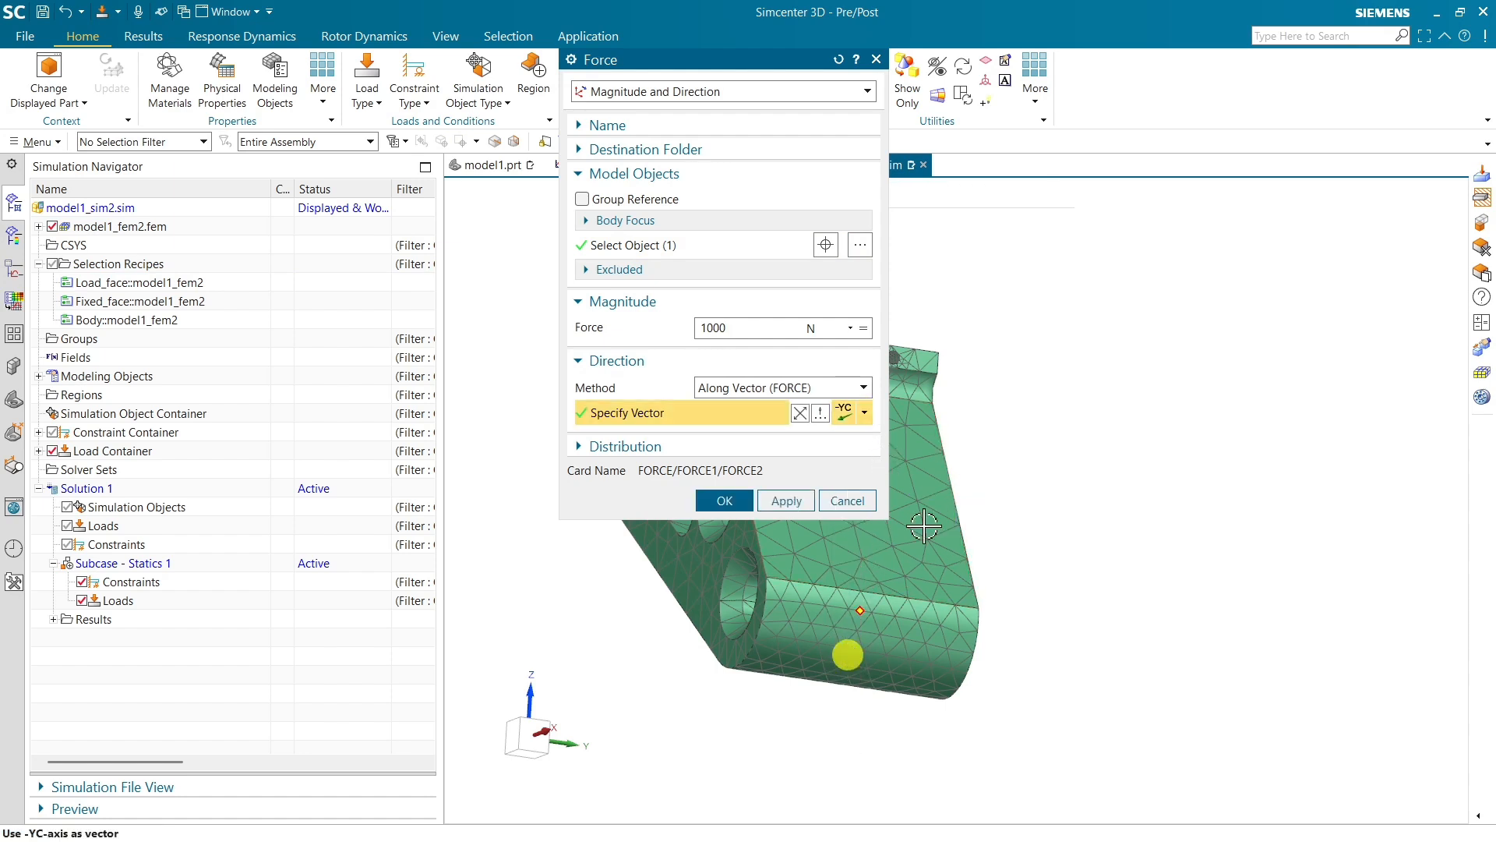
{"action": "left_click", "coordinate": [726, 502]}
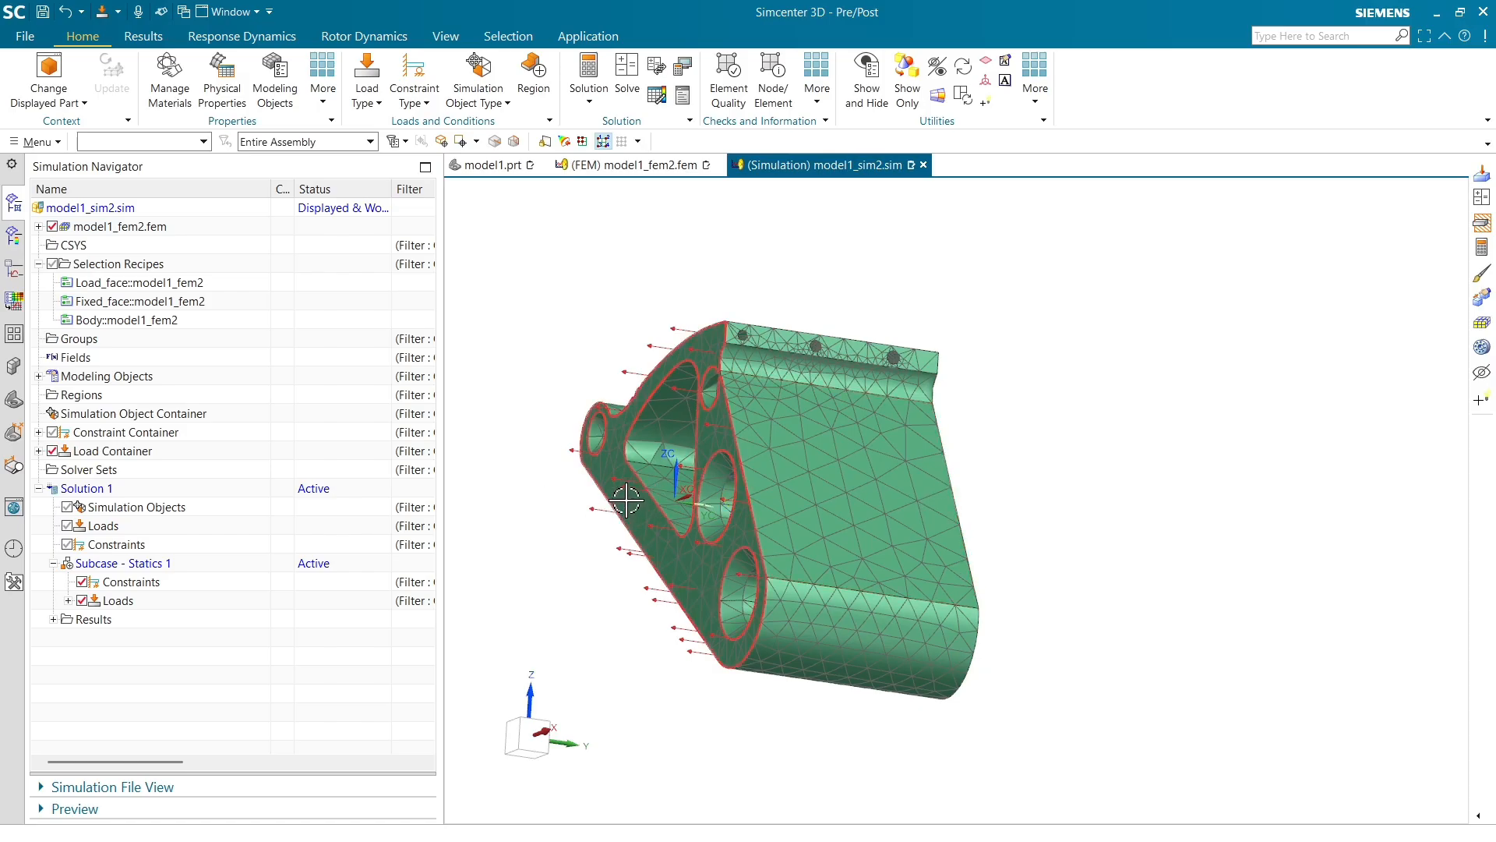
Apply a Fixed Constraint to the Fixed_face selection recipe, using the Selection Recipe filter
{"action": "middle_click_drag", "start_coordinate": [625, 500], "coordinate": [783, 437]}
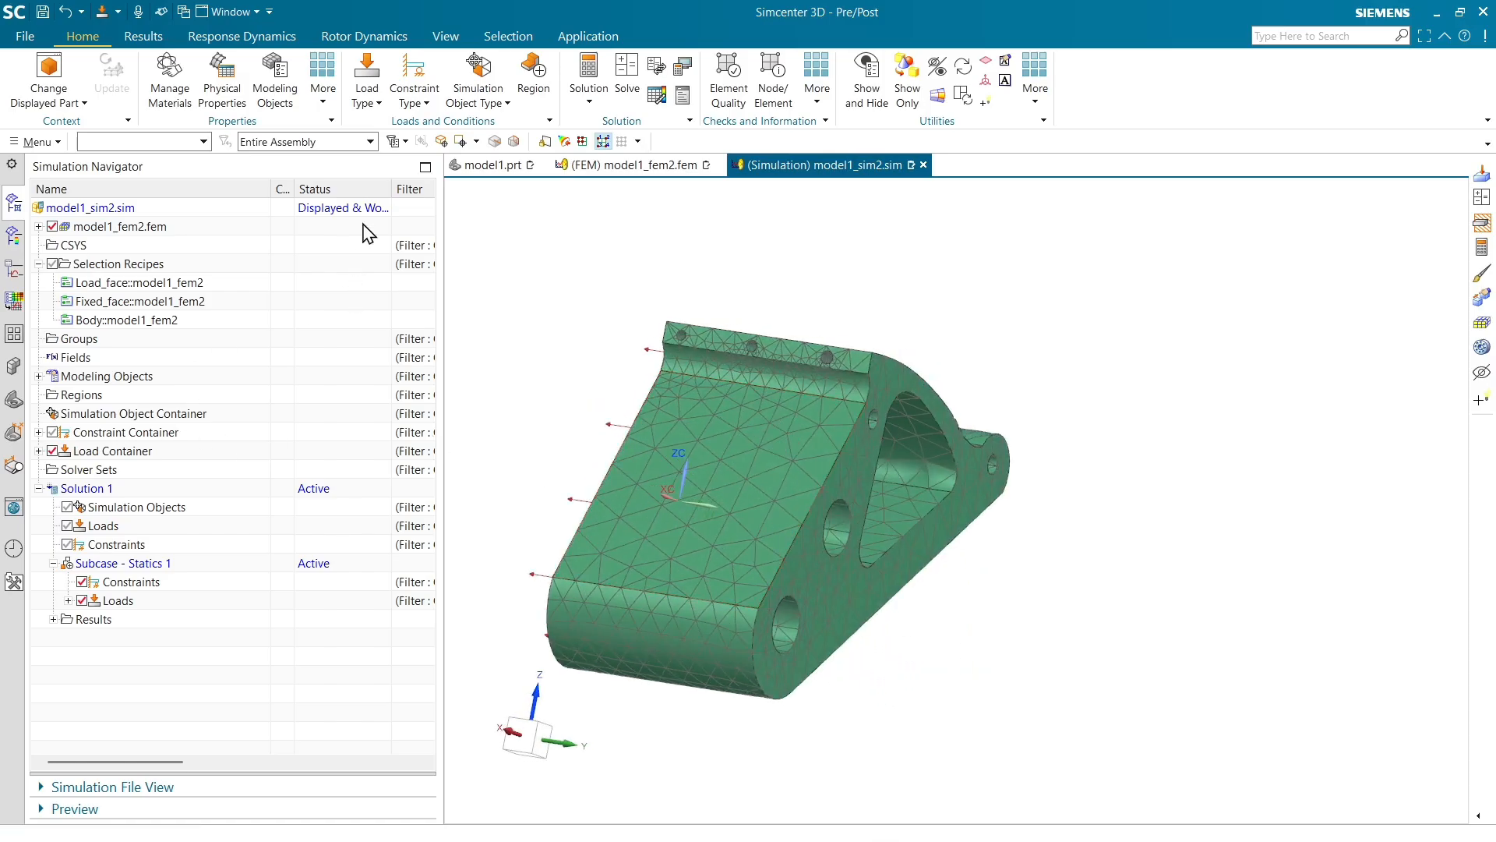
{"action": "left_click", "coordinate": [413, 96]}
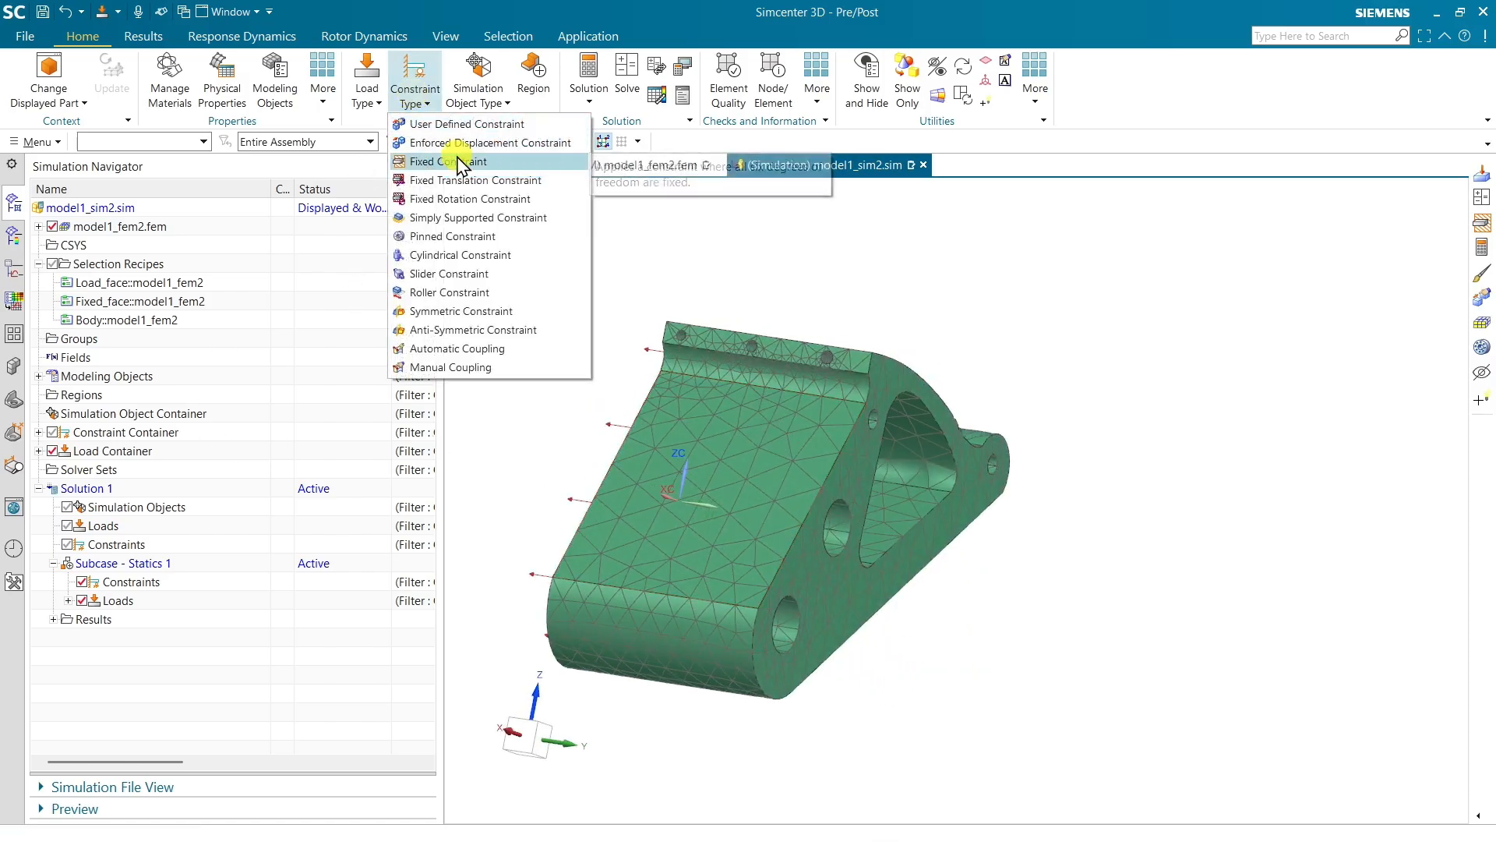
{"action": "left_click", "coordinate": [458, 161]}
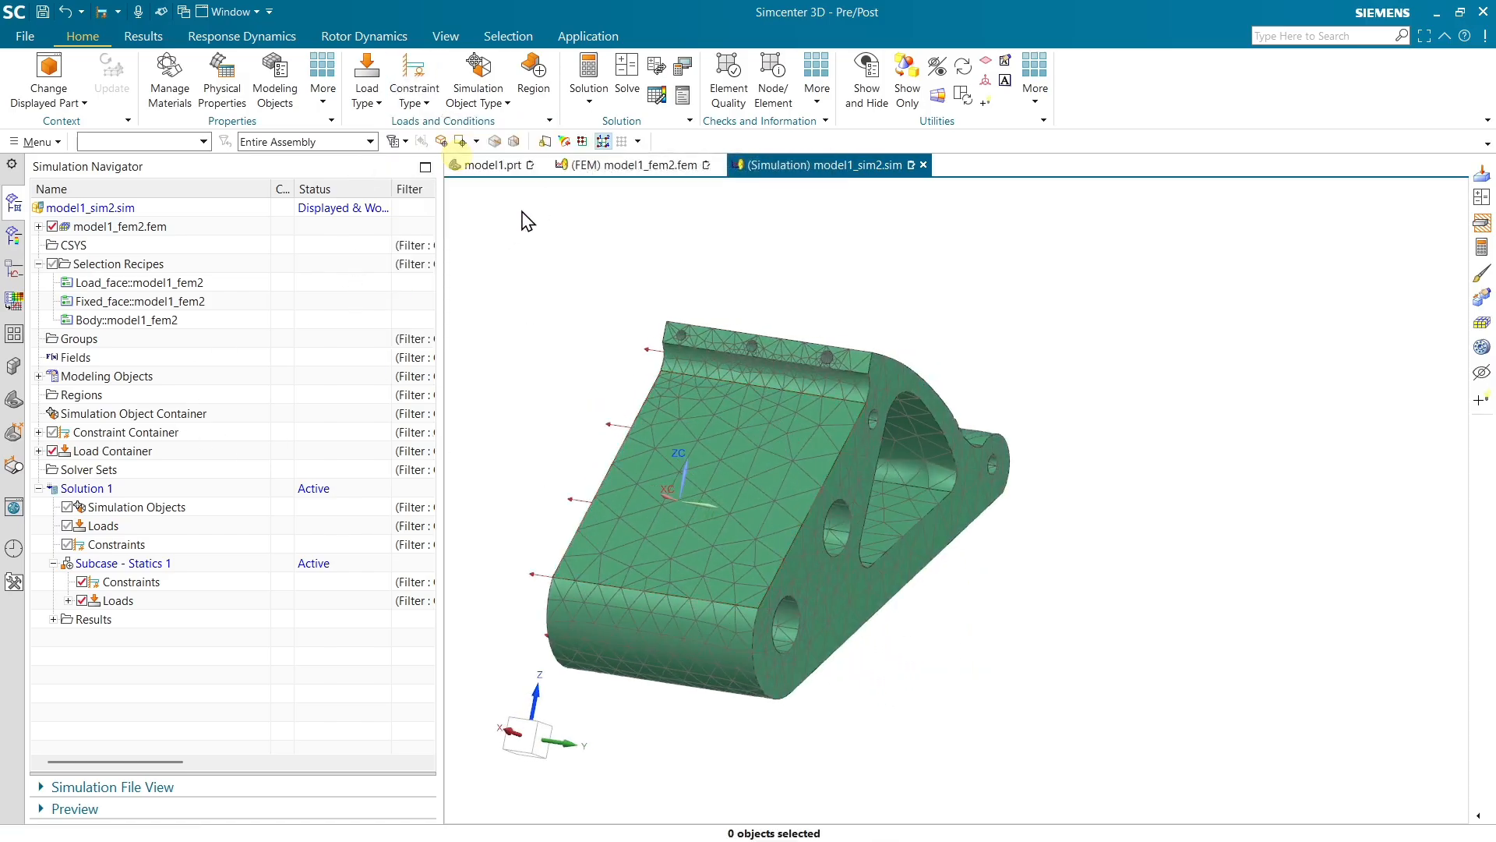
{"action": "left_click", "coordinate": [191, 145]}
{"action": "left_click", "coordinate": [173, 337]}
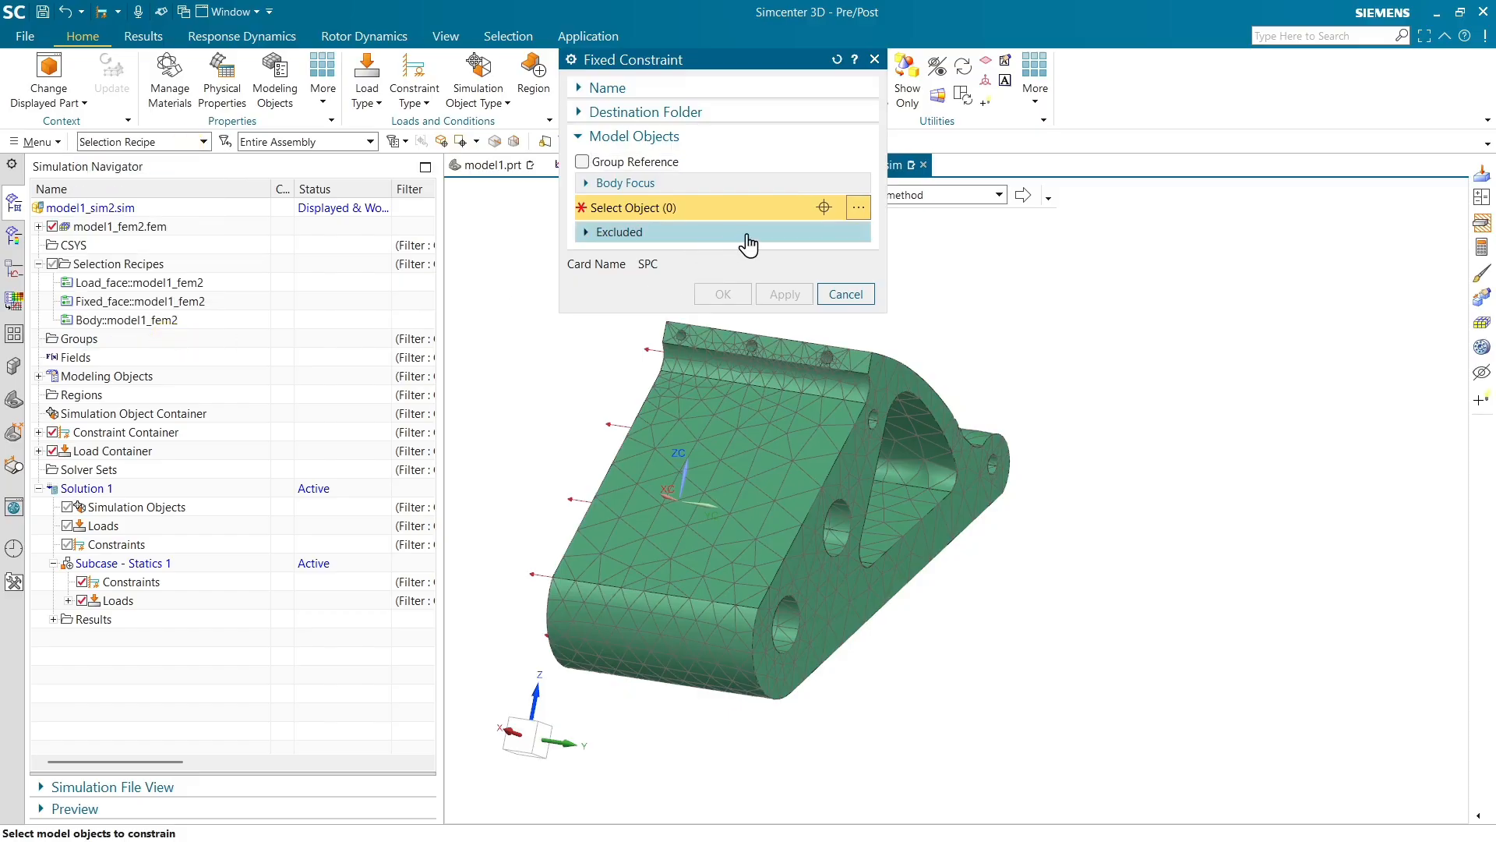
{"action": "left_click", "coordinate": [110, 301]}
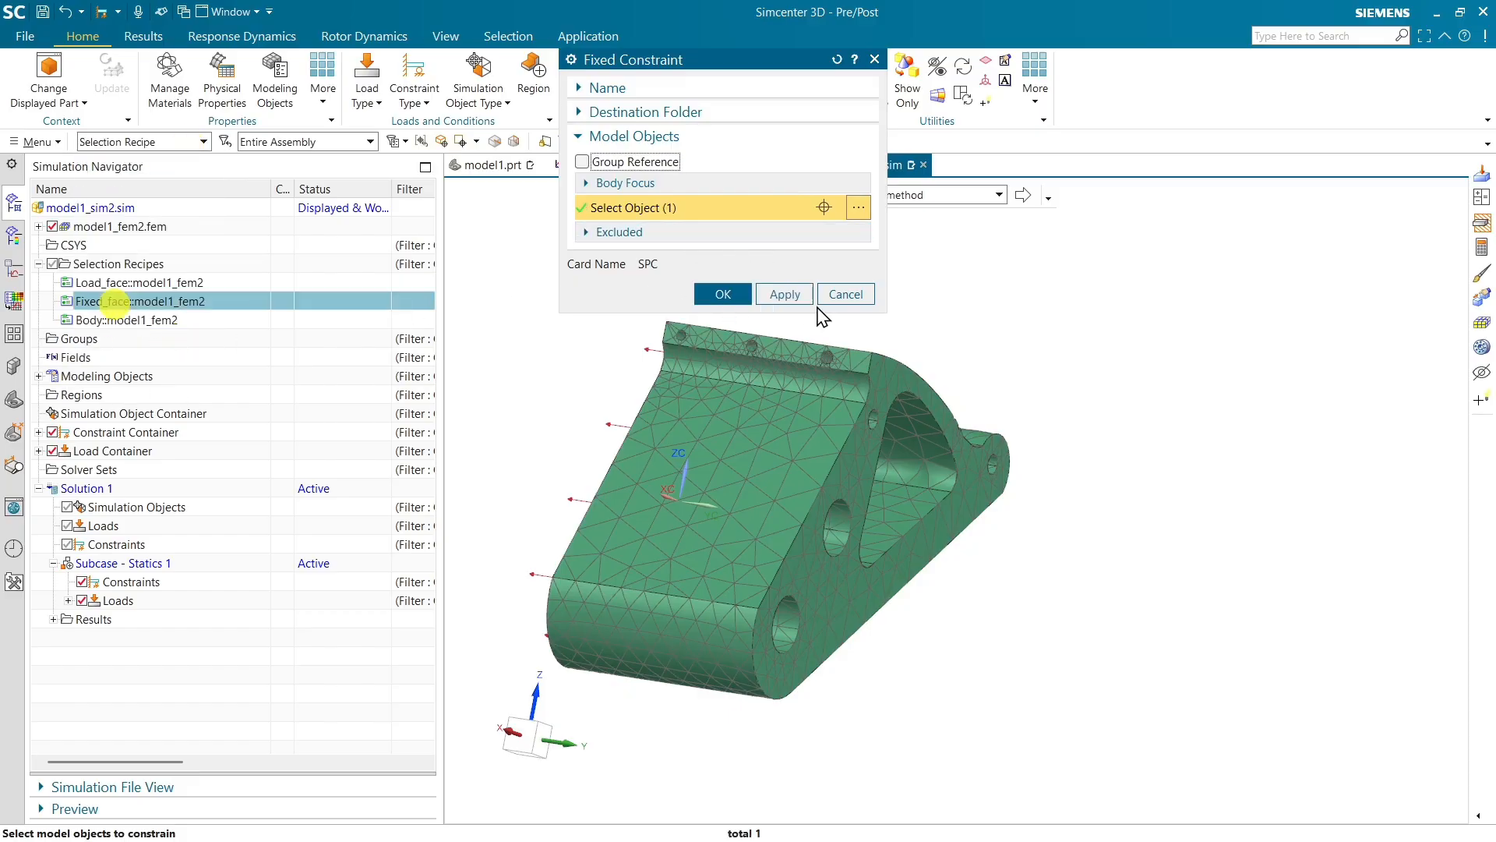
{"action": "left_click", "coordinate": [722, 295]}
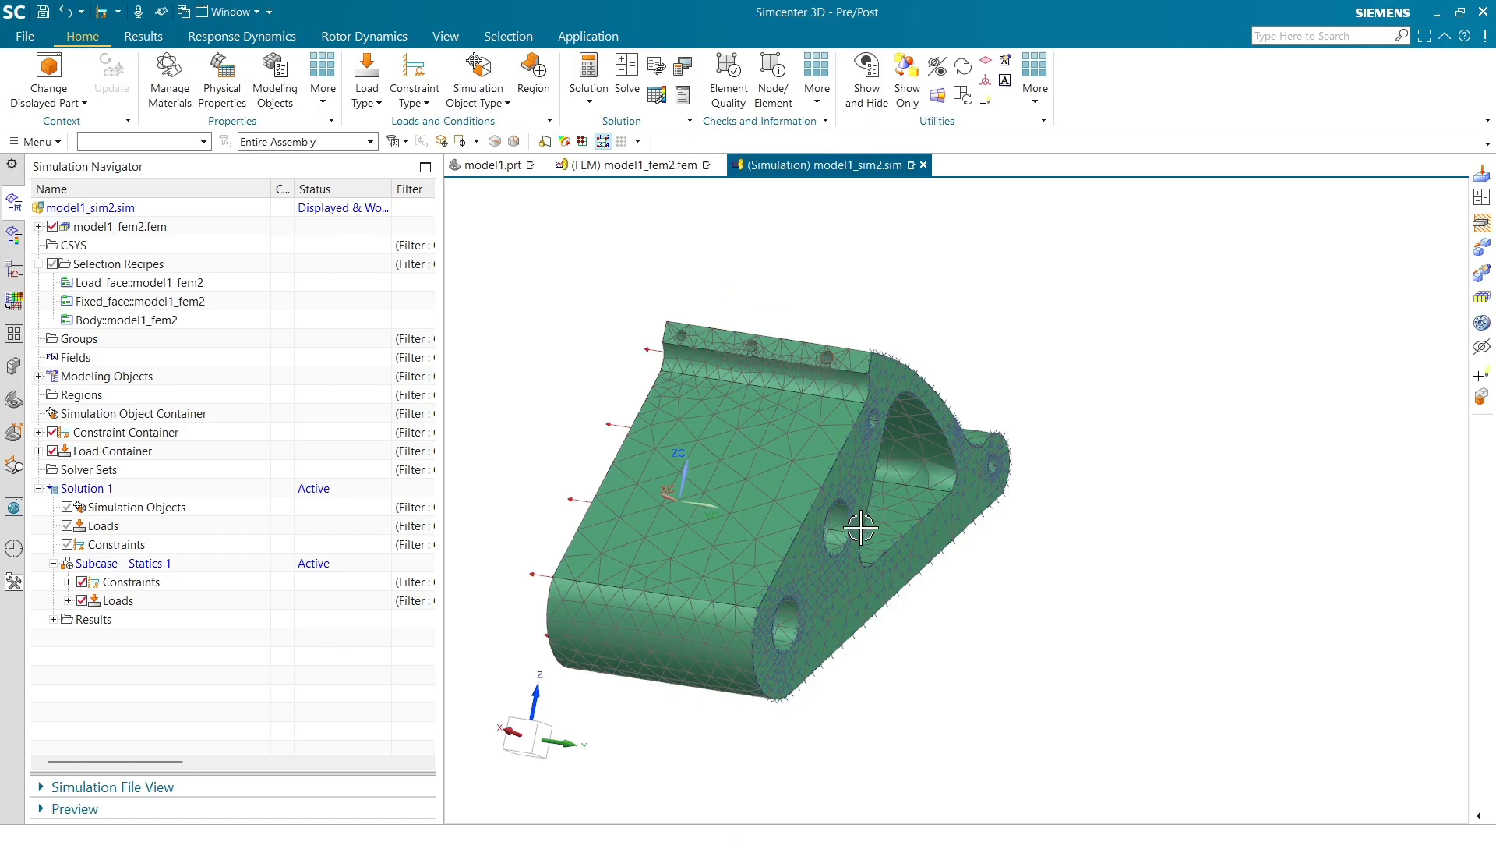
Switch to the bracket part and create a sketch on the bracket's side face
{"action": "middle_click_drag", "start_coordinate": [860, 528], "coordinate": [914, 515]}
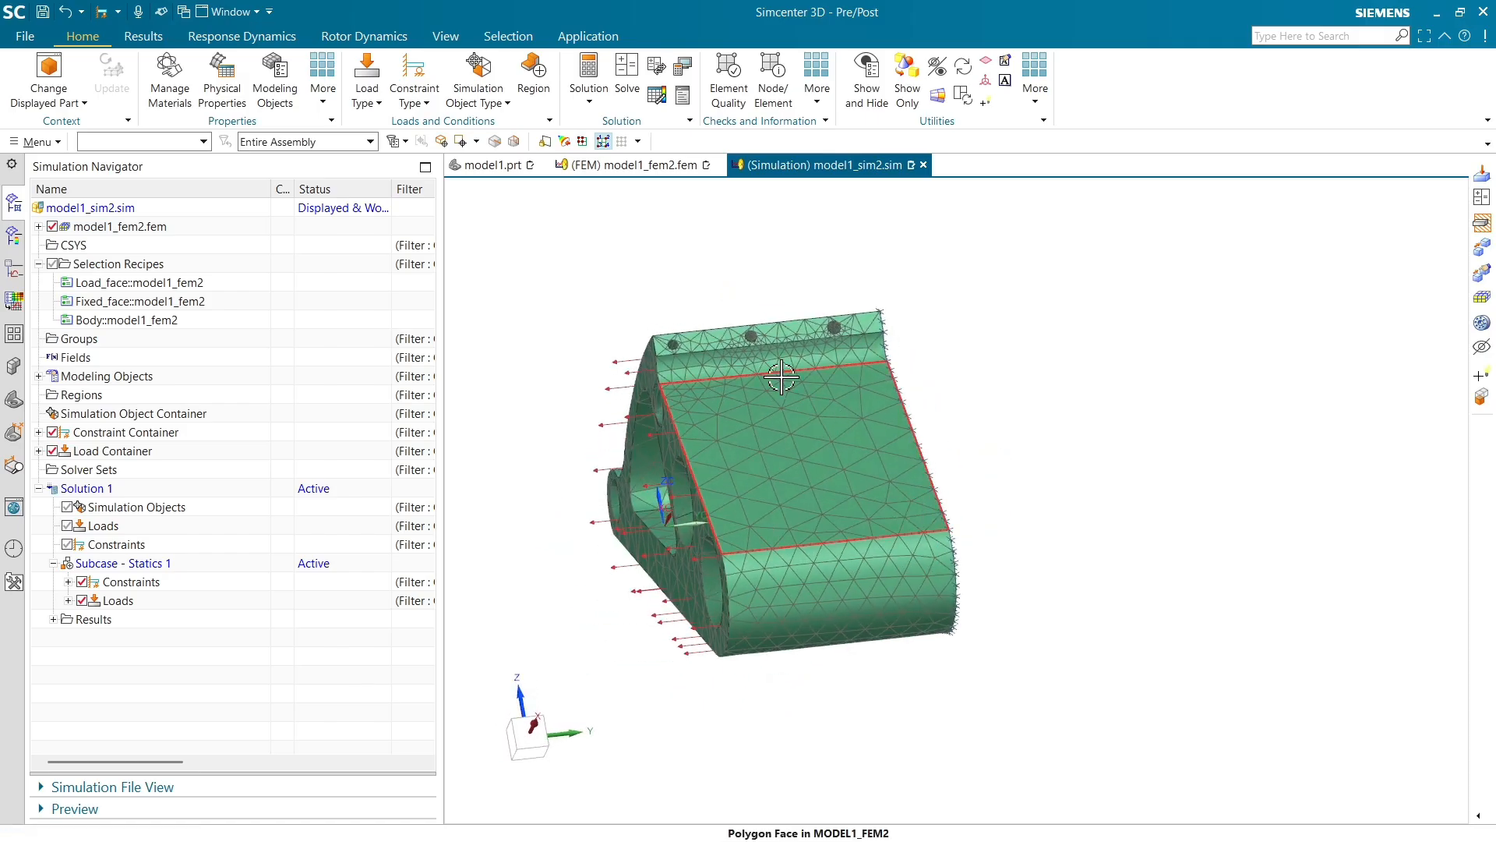
{"action": "scroll", "coordinate": [887, 408], "scroll_direction": "down", "scroll_amount": 1}
{"action": "middle_click_drag", "start_coordinate": [892, 407], "coordinate": [863, 404]}
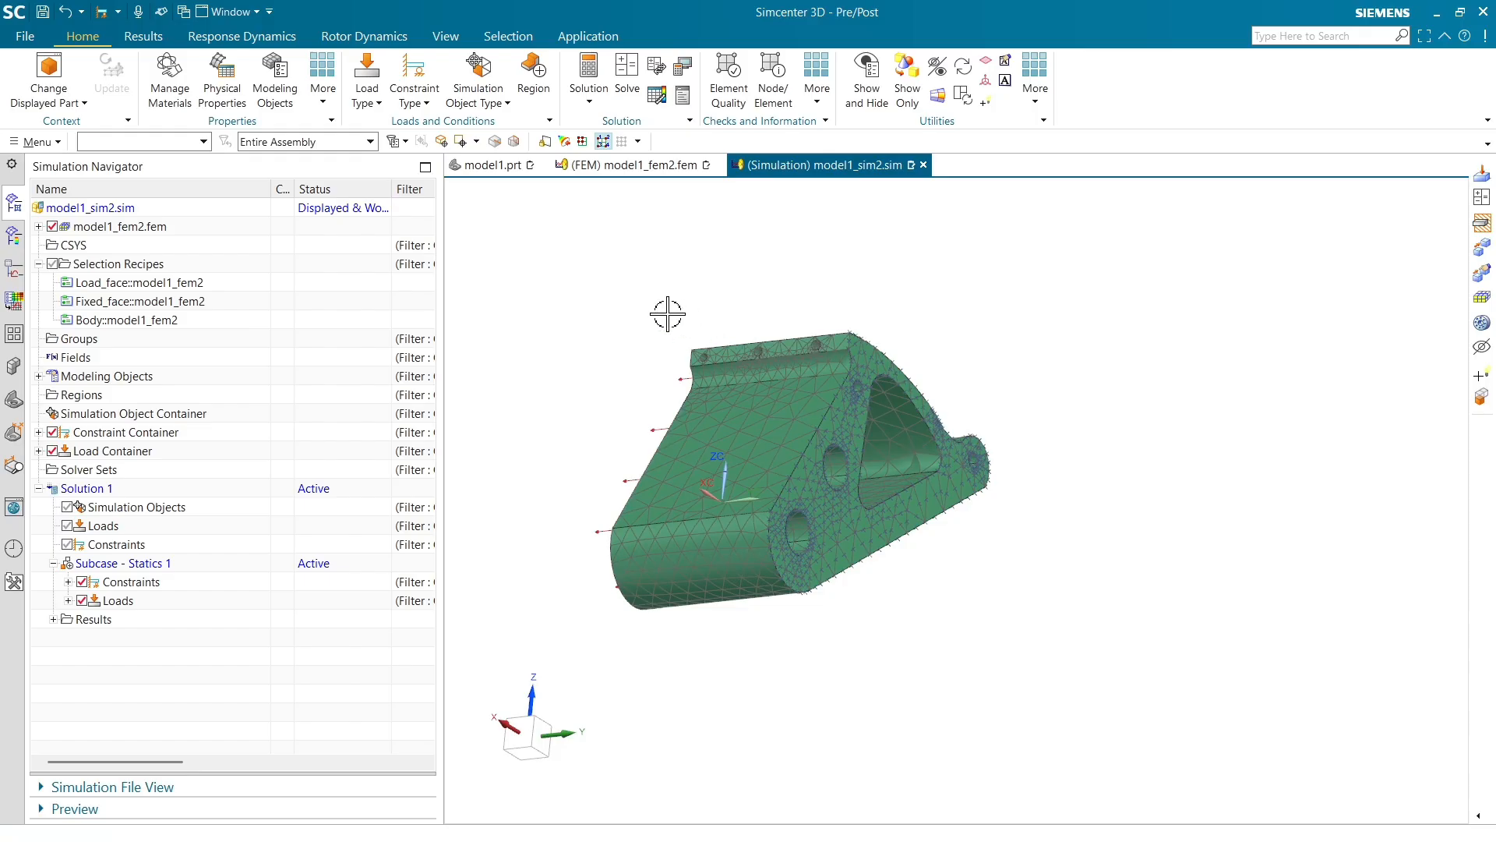
{"action": "middle_click_drag", "start_coordinate": [668, 314], "coordinate": [725, 409]}
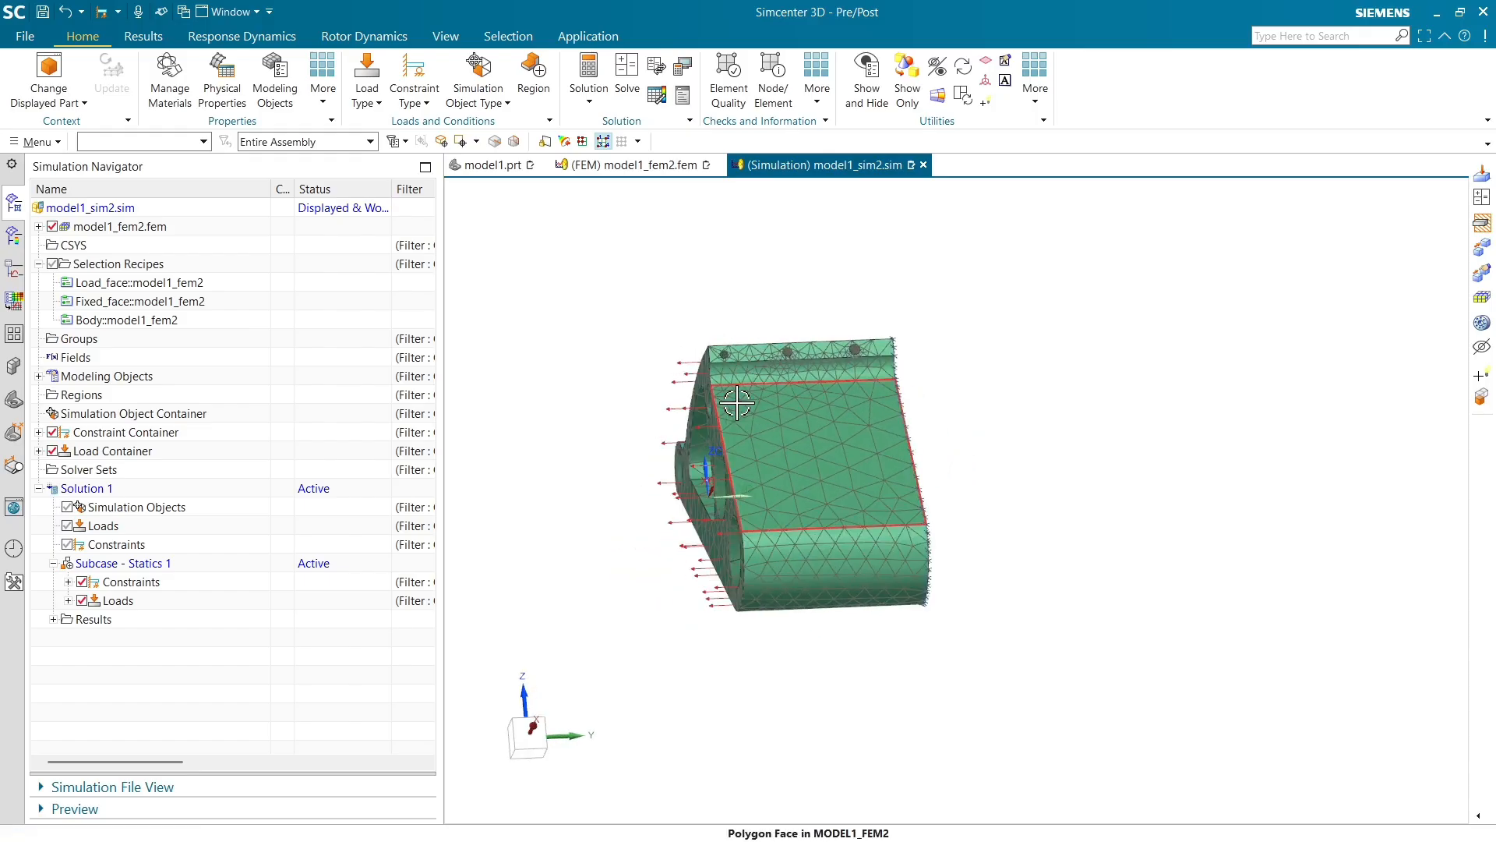
{"action": "left_click", "coordinate": [491, 164]}
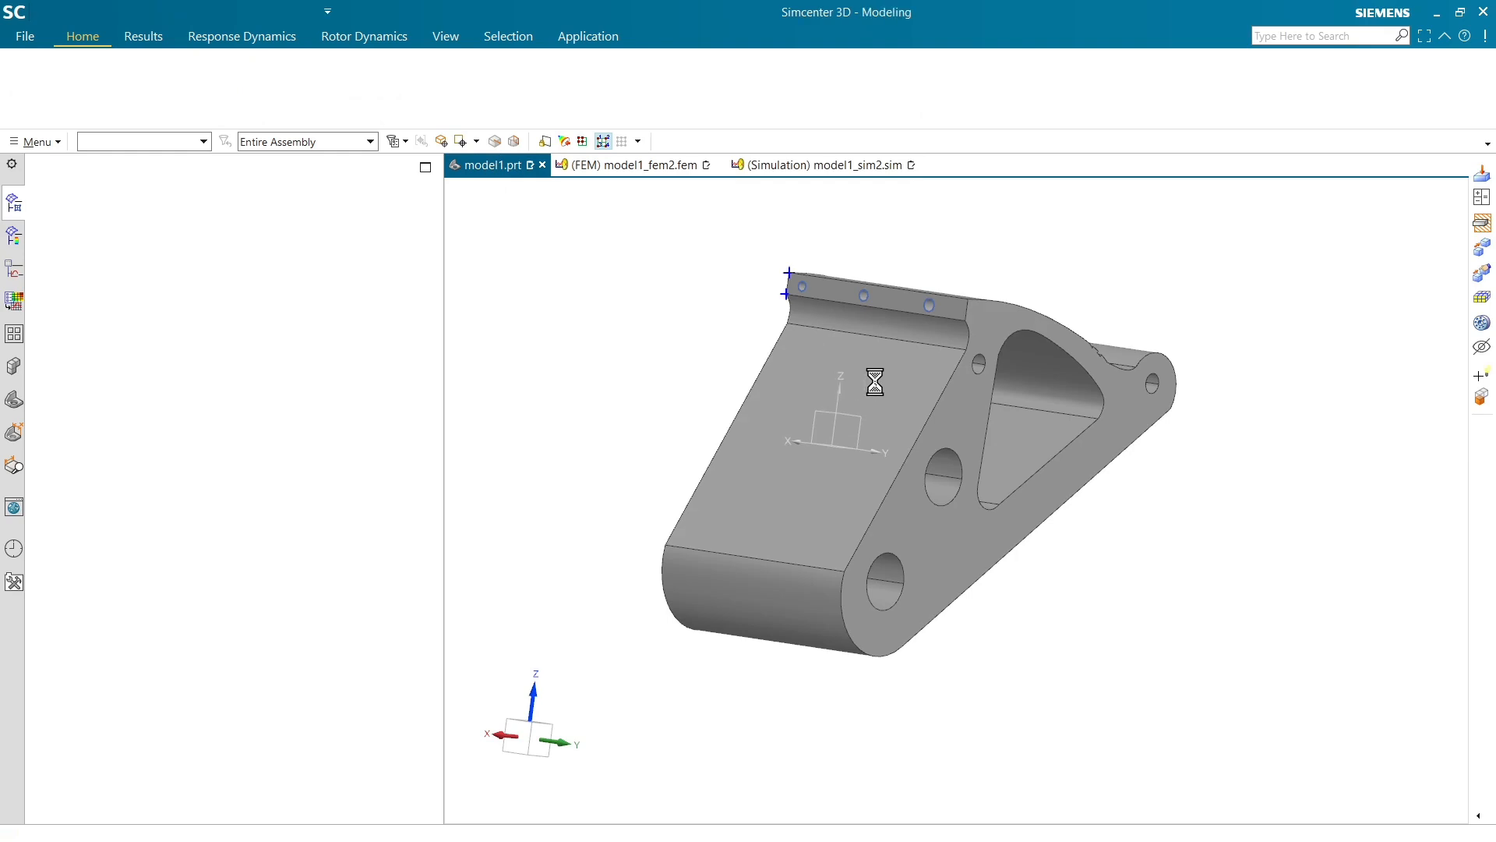
{"action": "middle_click_drag", "start_coordinate": [945, 502], "coordinate": [819, 406]}
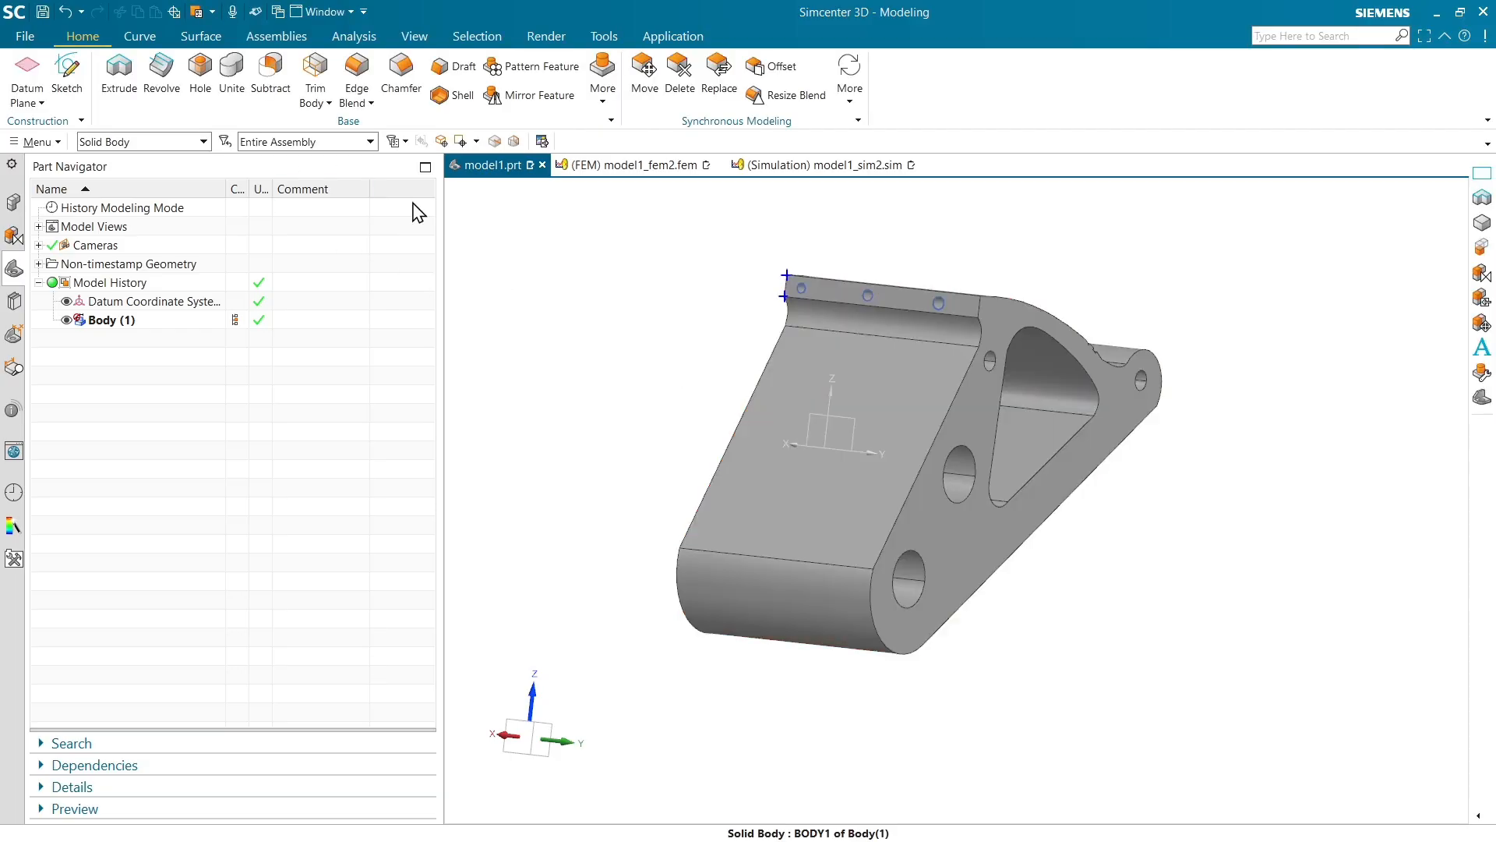
{"action": "left_click", "coordinate": [67, 71]}
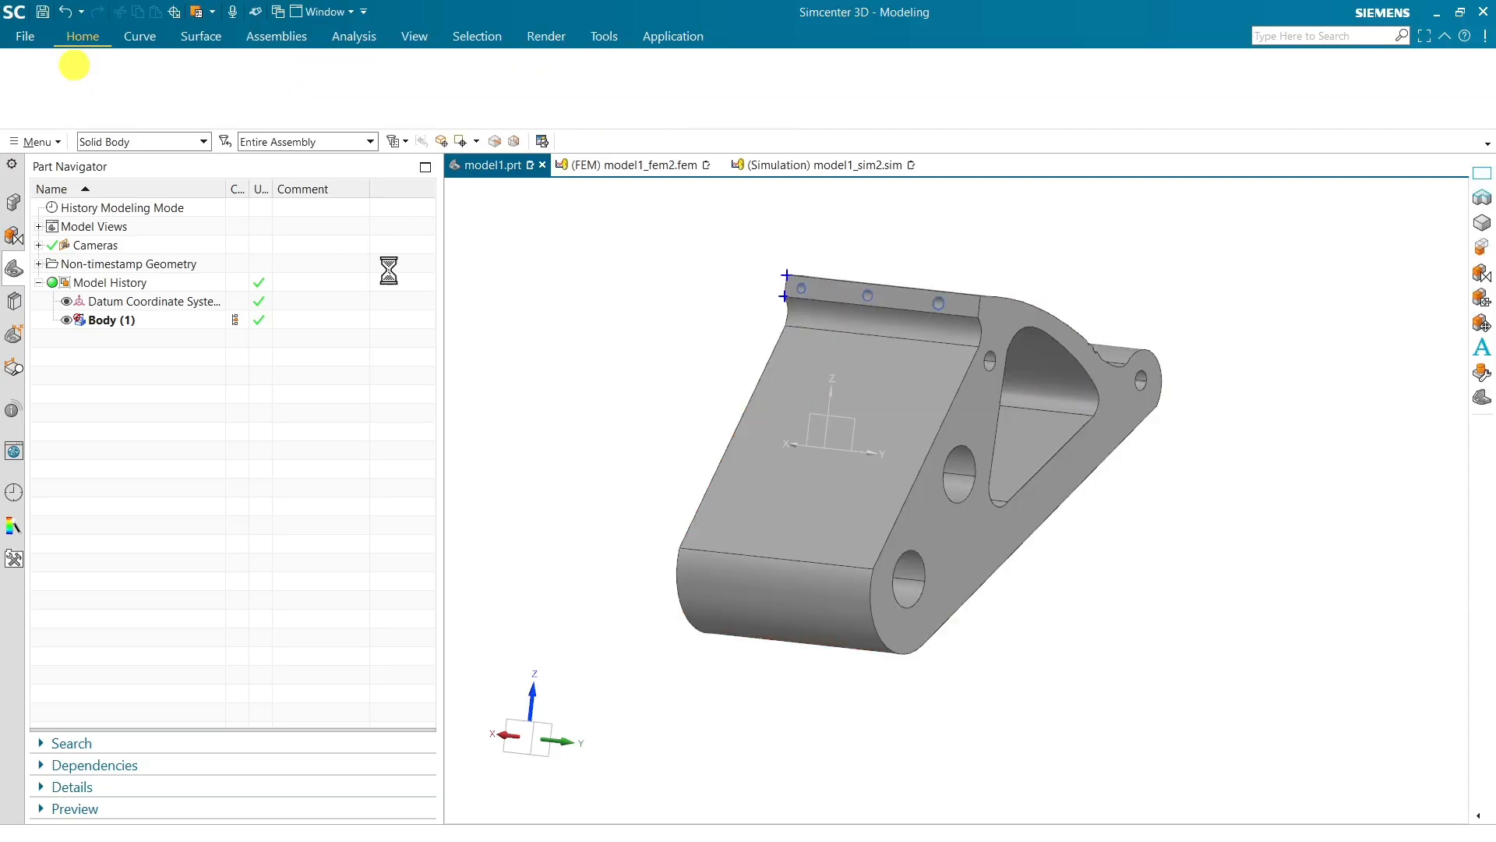
{"action": "left_click", "coordinate": [941, 532]}
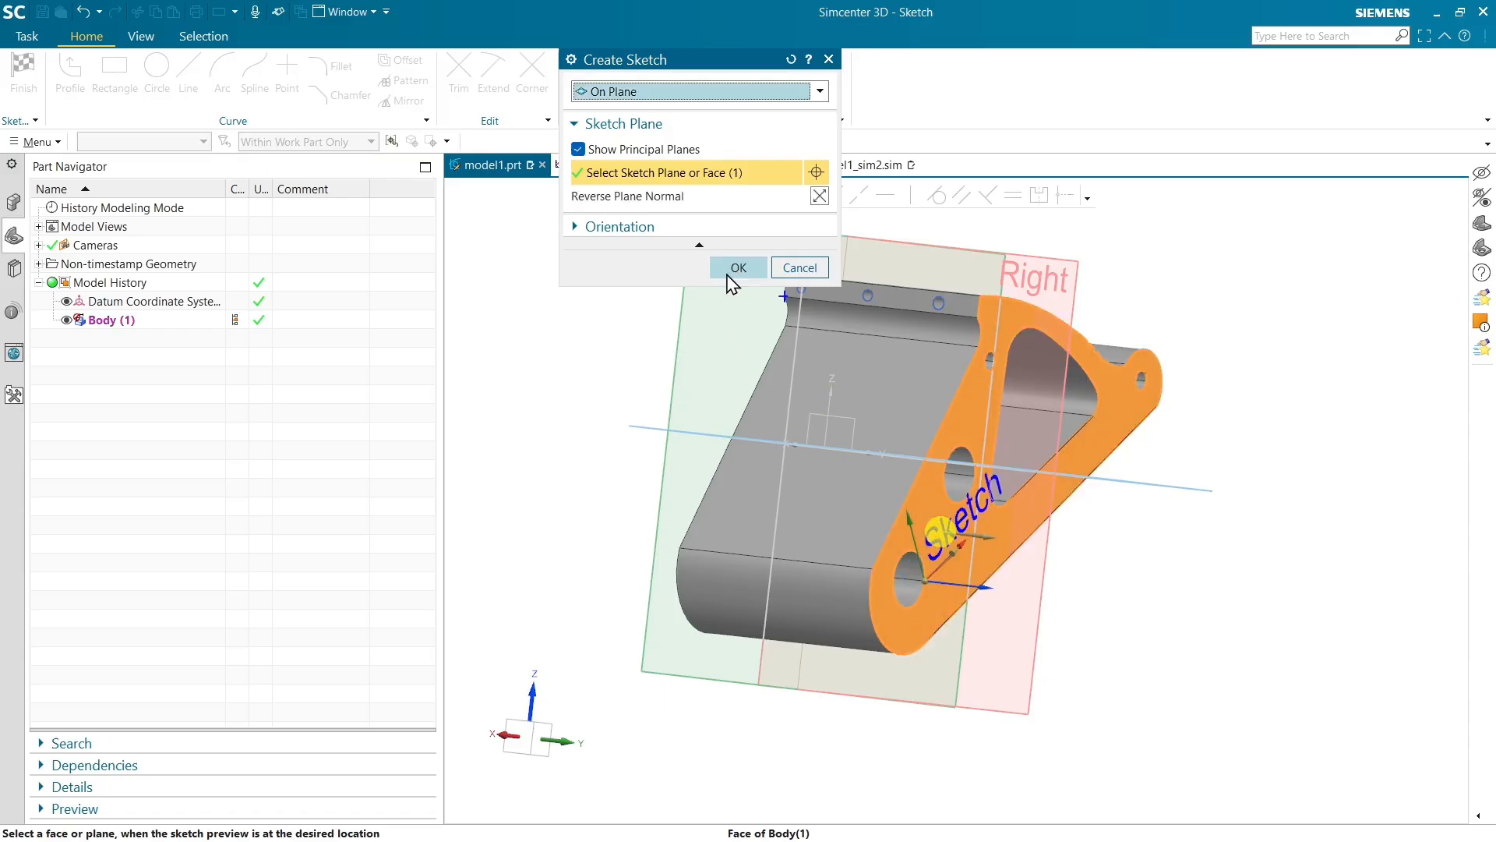
{"action": "left_click", "coordinate": [733, 267]}
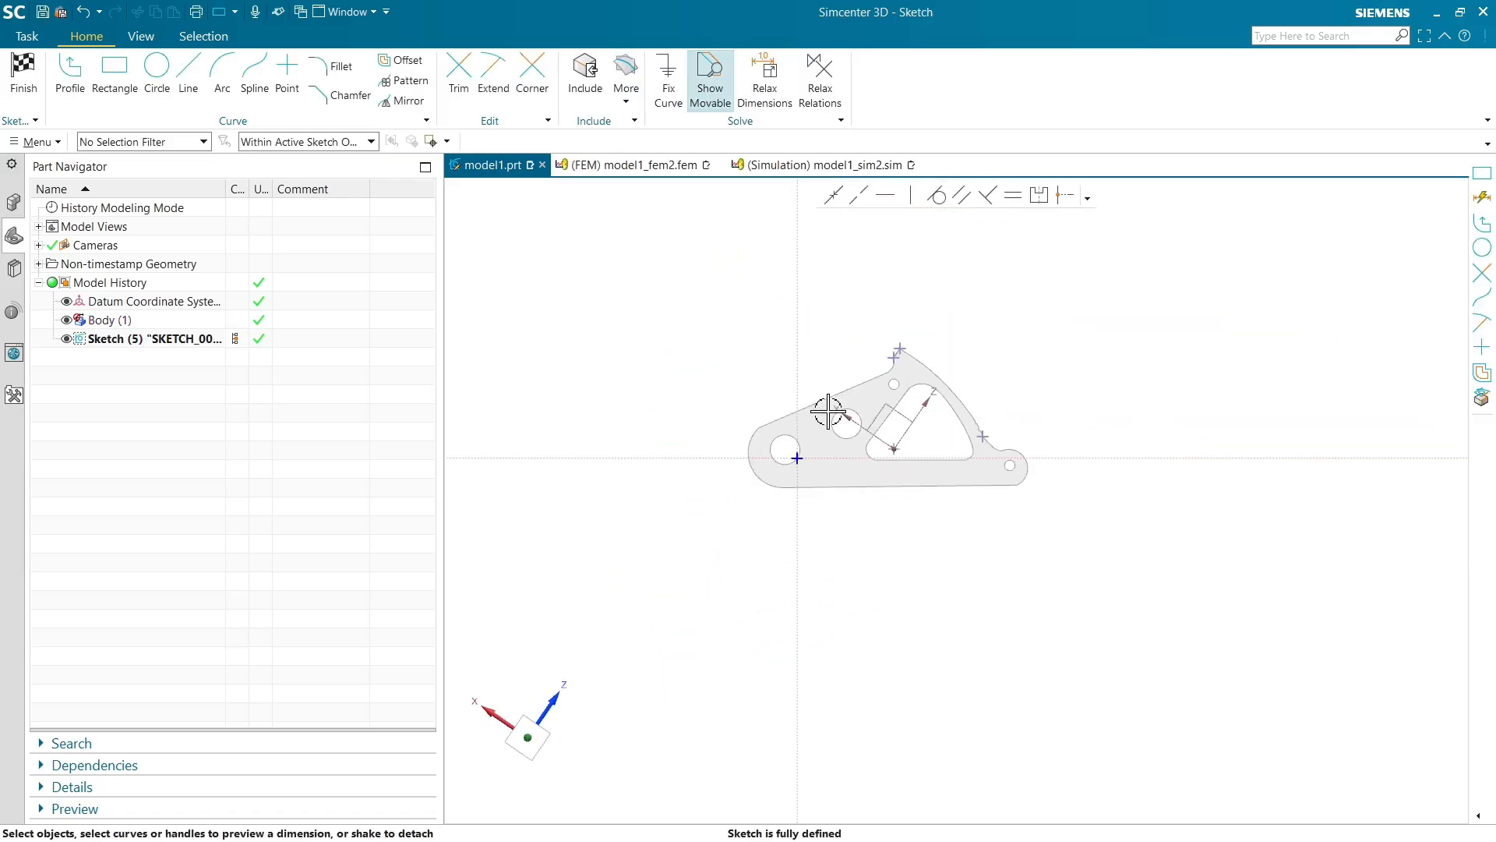
Draw a 3-point rectangle about 30.5 by 20.5 enclosing the bracket profile and finish the sketch
{"action": "left_click", "coordinate": [115, 68]}
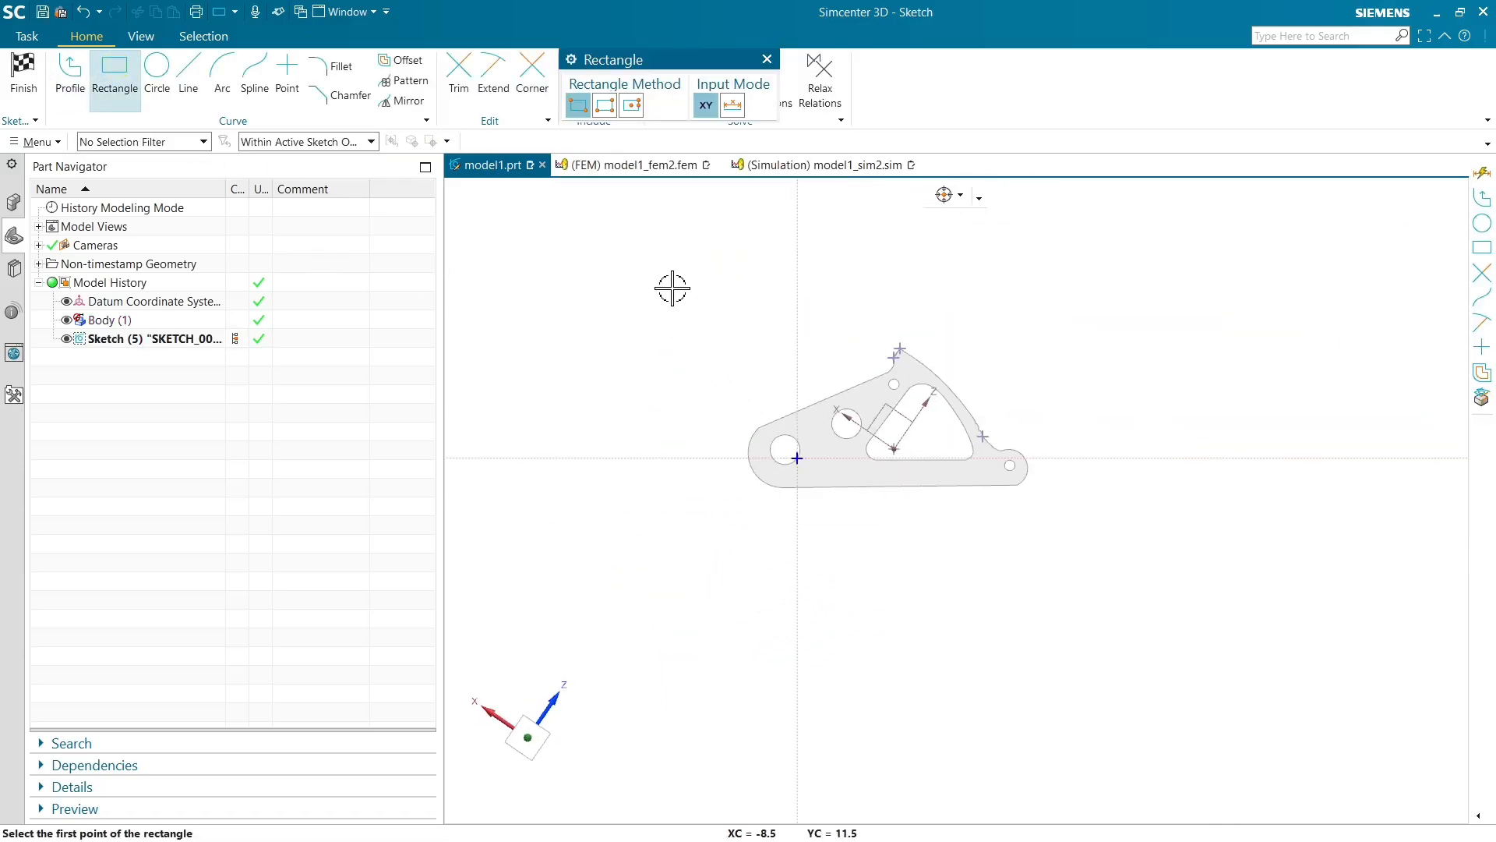
{"action": "left_click", "coordinate": [605, 105]}
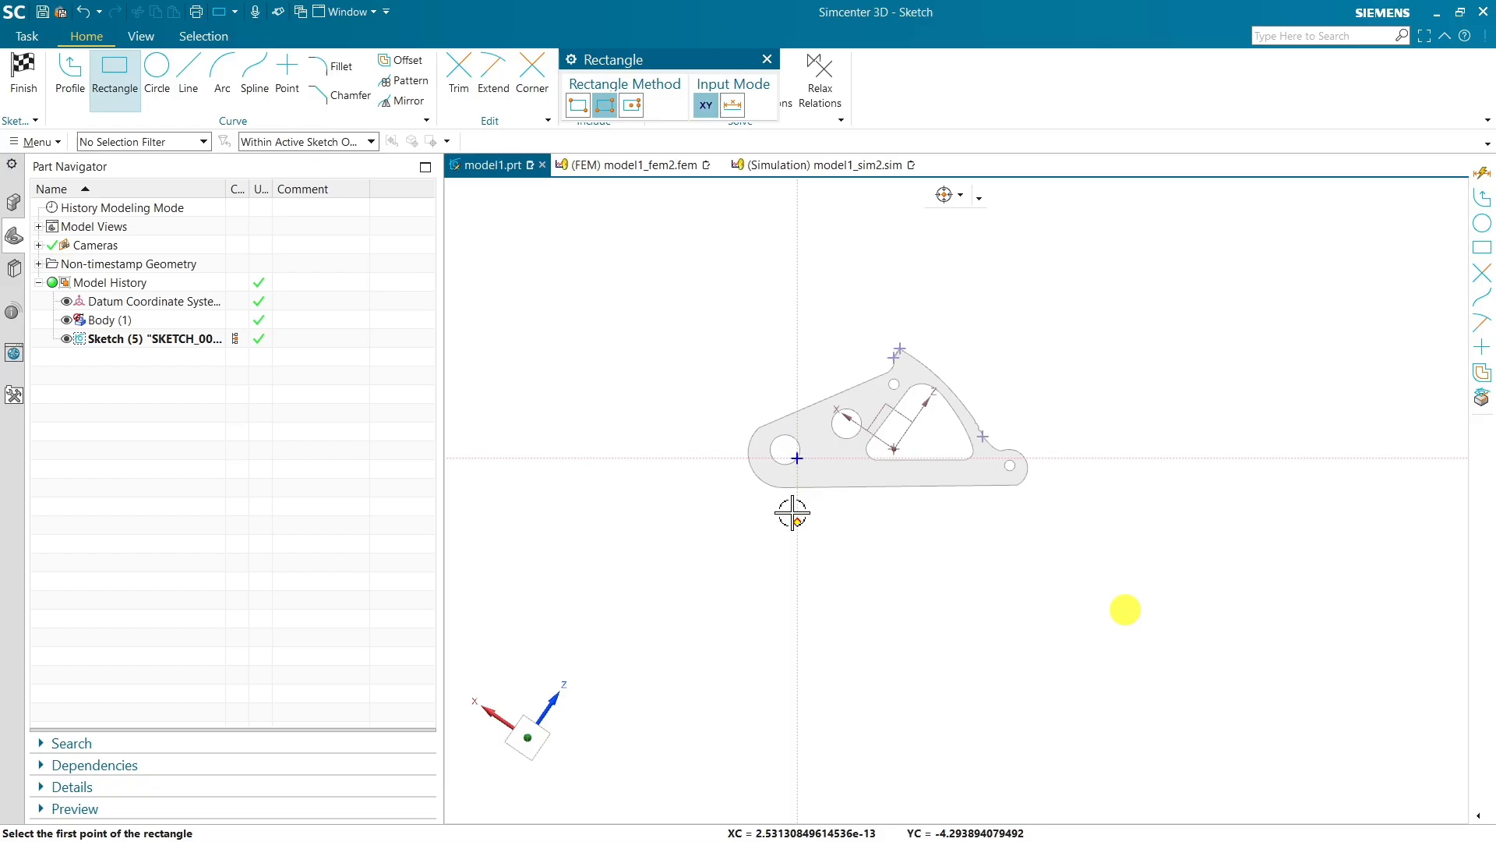
{"action": "left_click", "coordinate": [648, 316]}
{"action": "left_click", "coordinate": [1105, 316]}
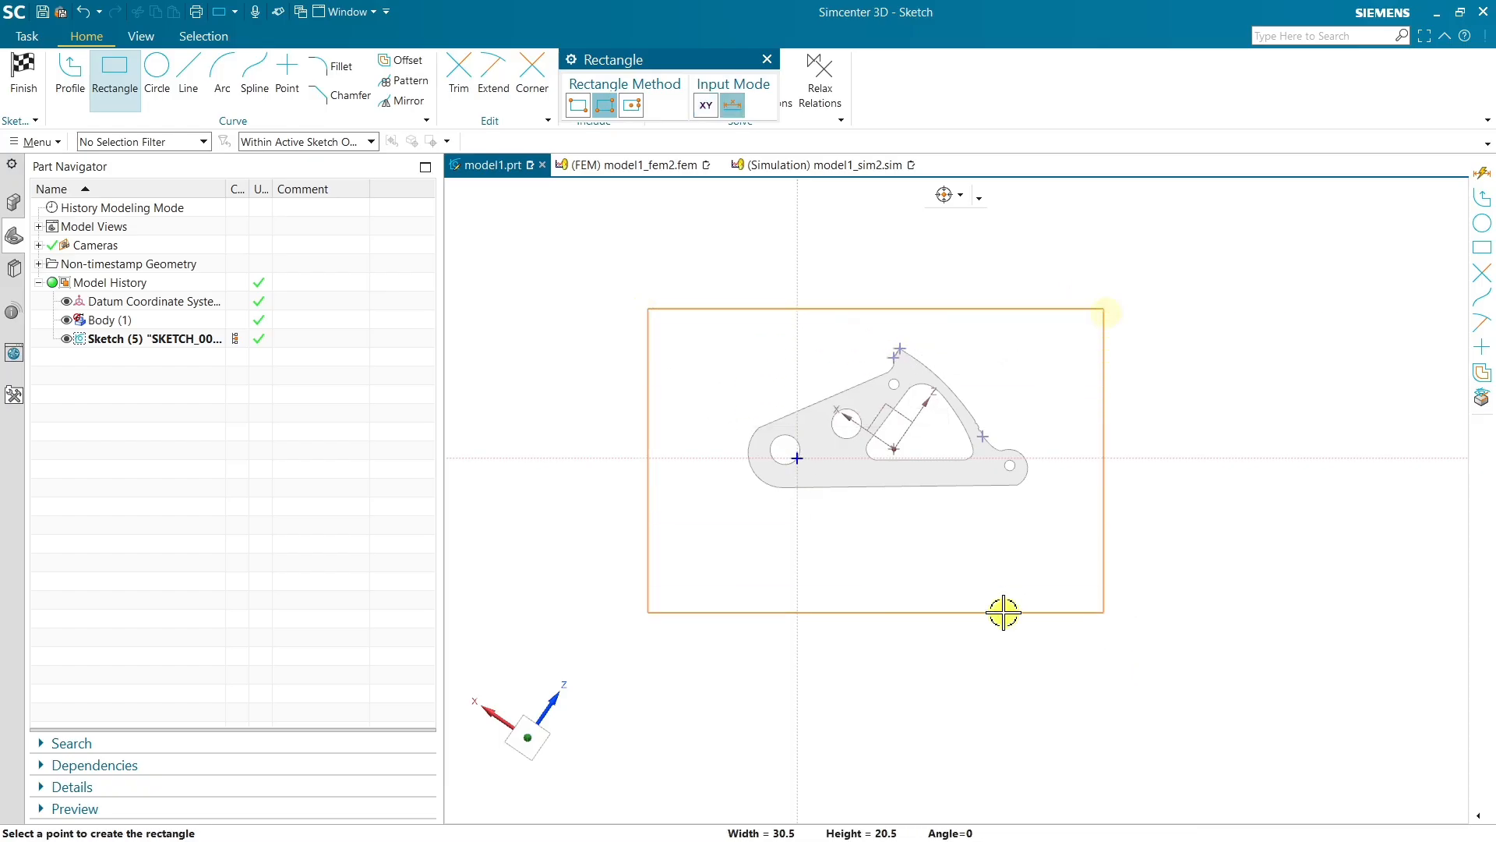
{"action": "left_click", "coordinate": [998, 612]}
{"action": "left_click", "coordinate": [22, 76]}
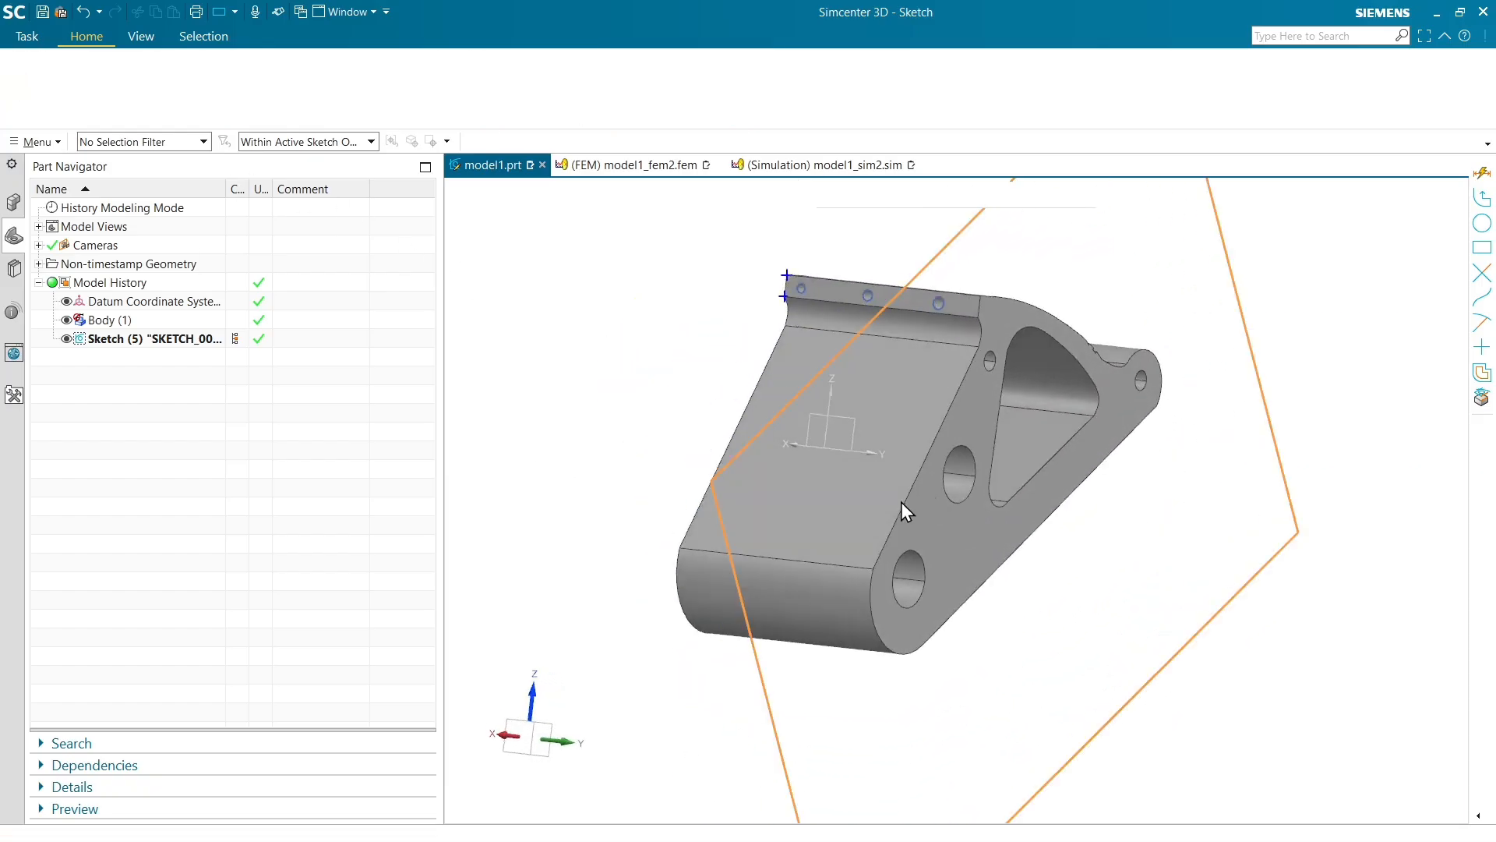
Extrude the rectangle 2 mm, uniting it with the bracket body
{"action": "left_click", "coordinate": [121, 78]}
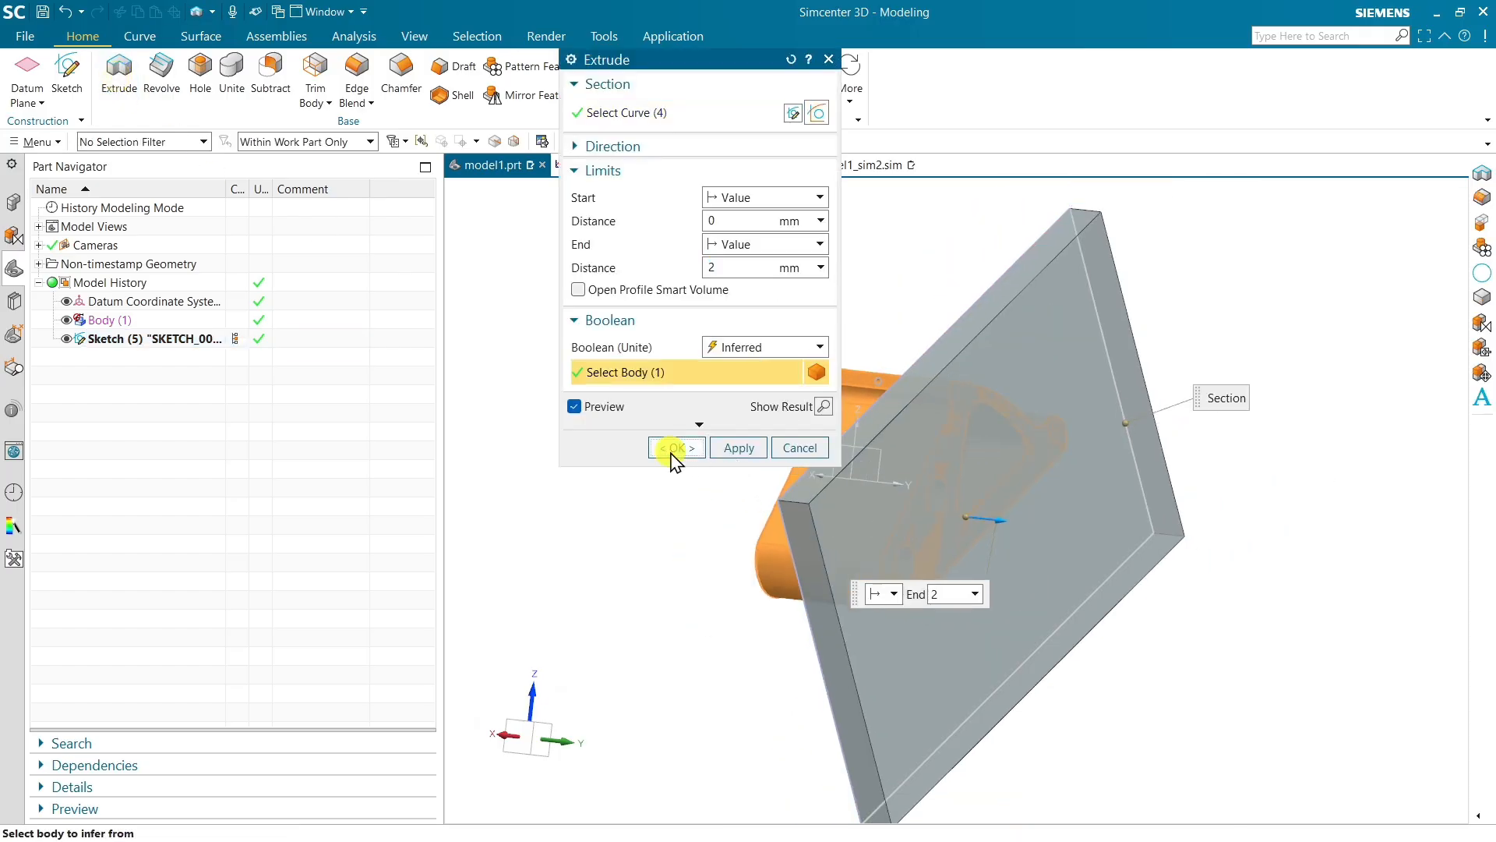
{"action": "left_click", "coordinate": [676, 449]}
{"action": "middle_click_drag", "start_coordinate": [708, 460], "coordinate": [752, 467]}
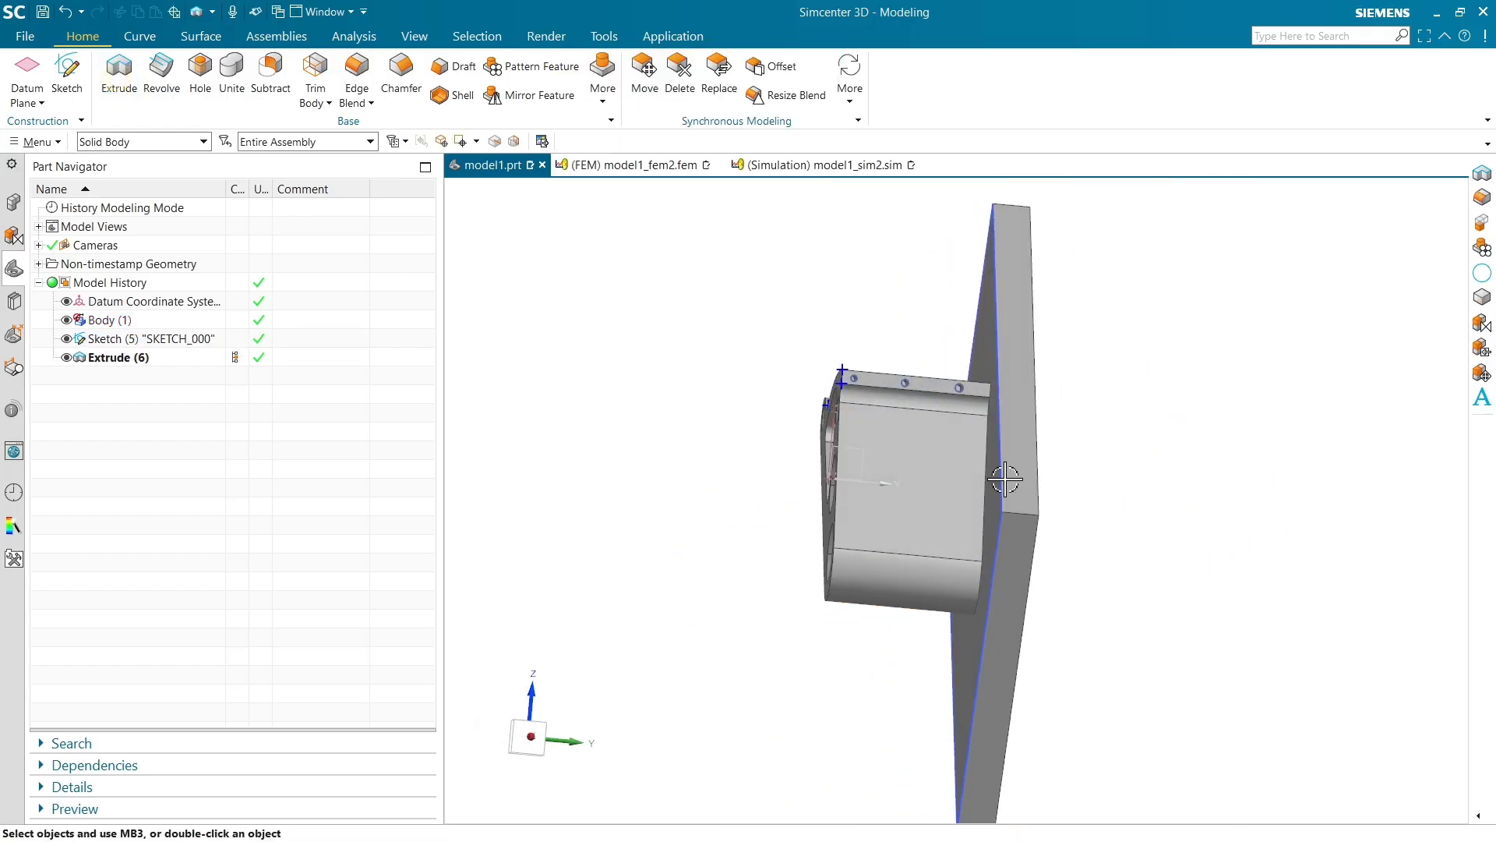
{"action": "scroll", "coordinate": [709, 456], "scroll_direction": "down", "scroll_amount": 3}
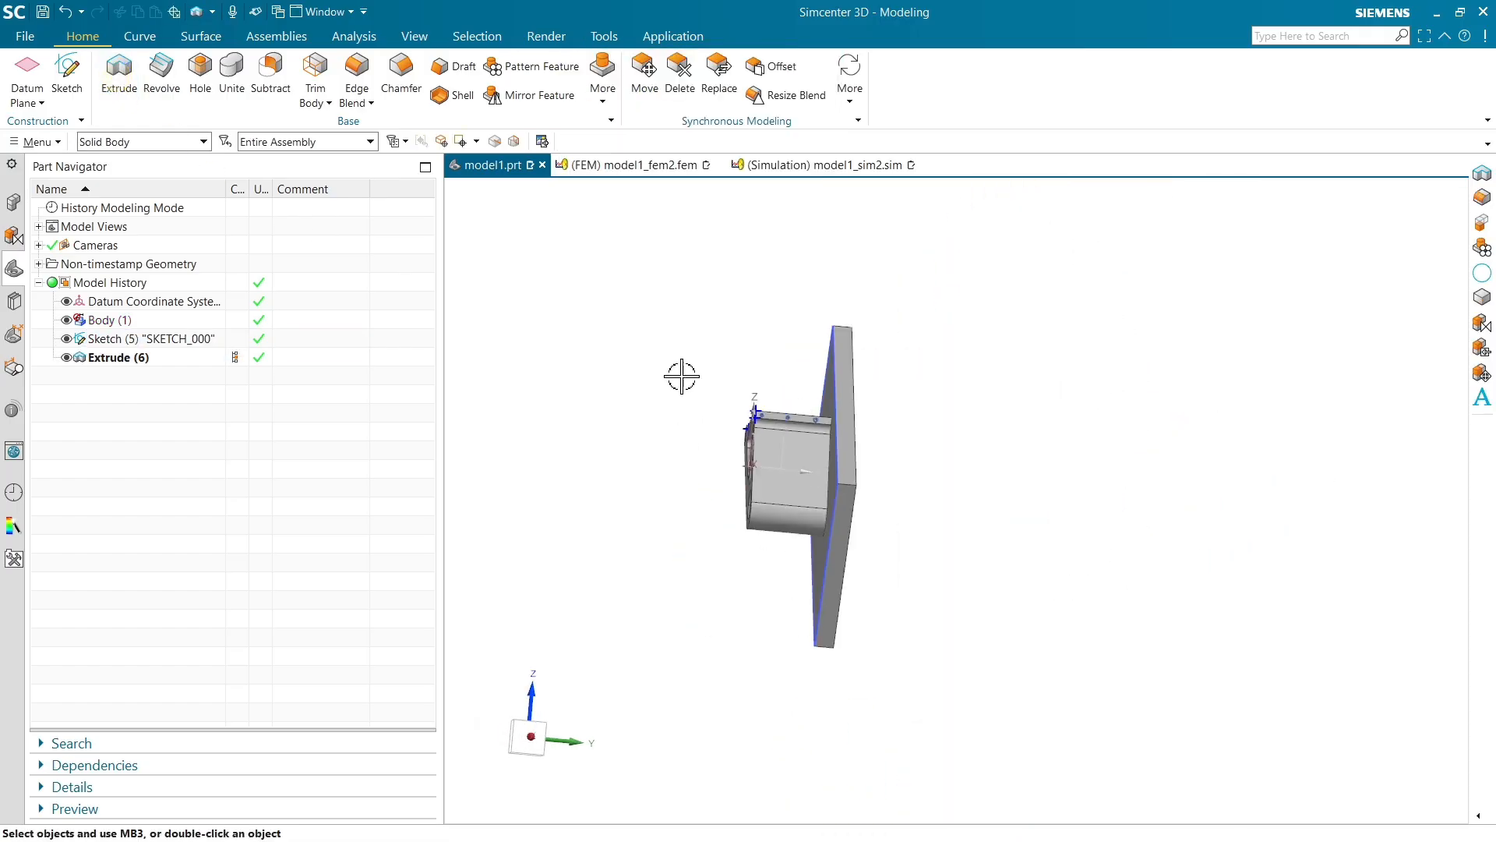
Switch to the FEM file, close the Information window and update the FEM
{"action": "left_click", "coordinate": [635, 166]}
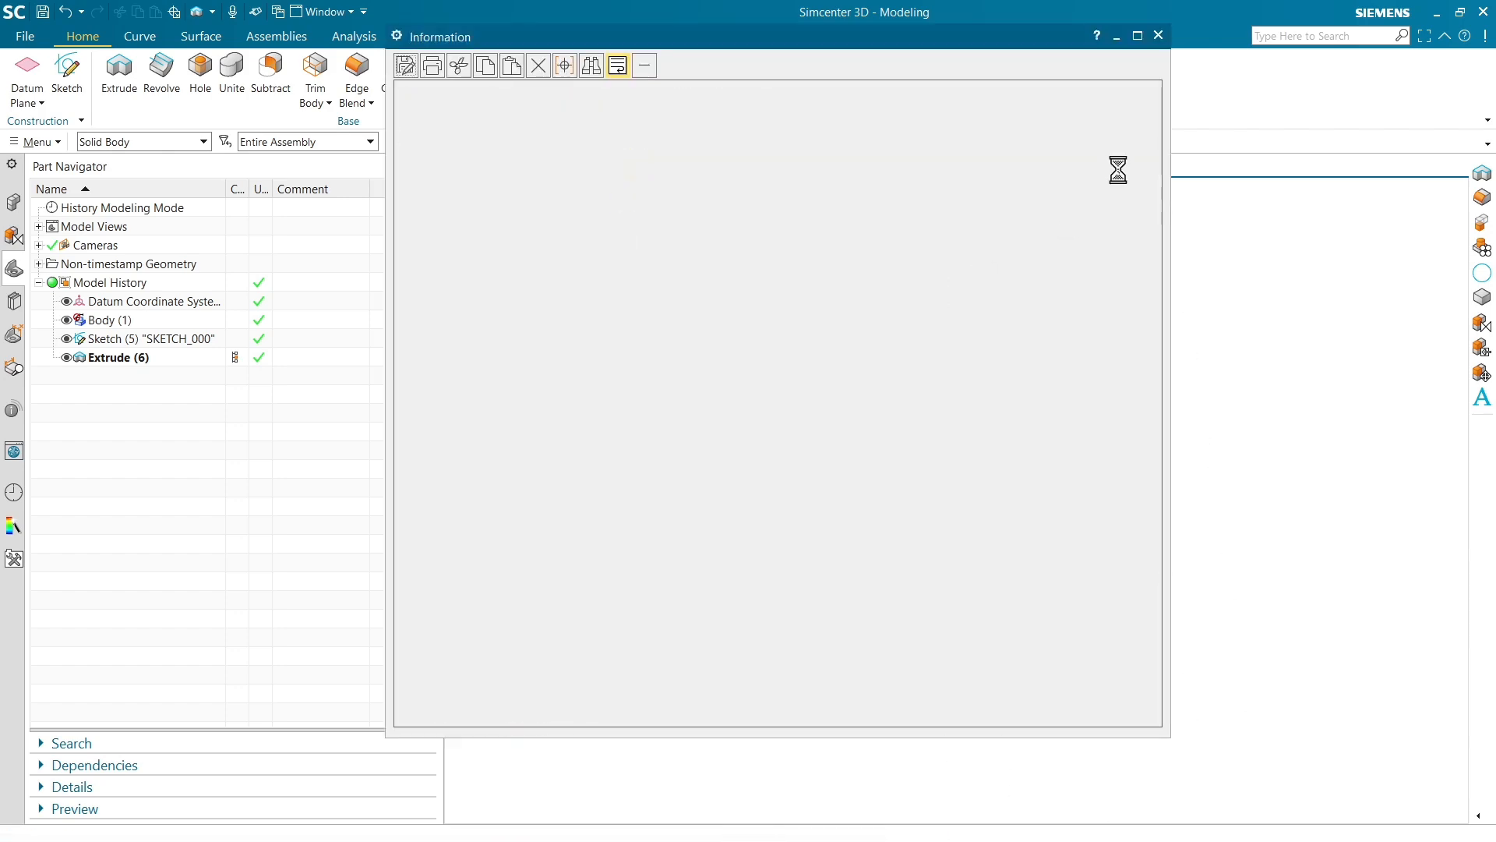
{"action": "left_click", "coordinate": [1158, 37]}
{"action": "left_click", "coordinate": [93, 95]}
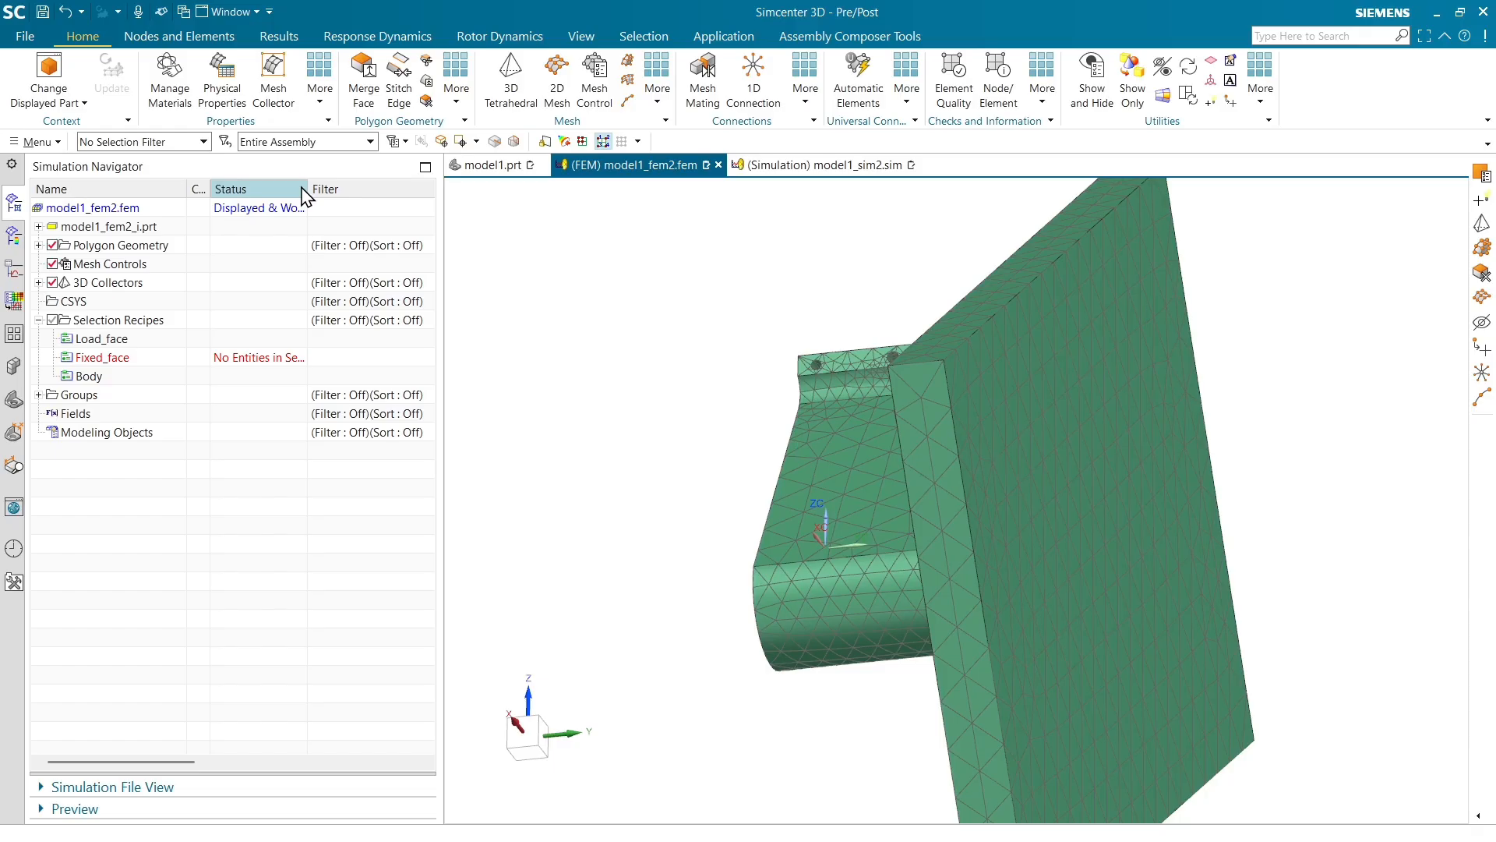
Examine the status of the selection recipes in the FEM and simulation files
{"action": "left_click_drag", "start_coordinate": [308, 195], "coordinate": [381, 191]}
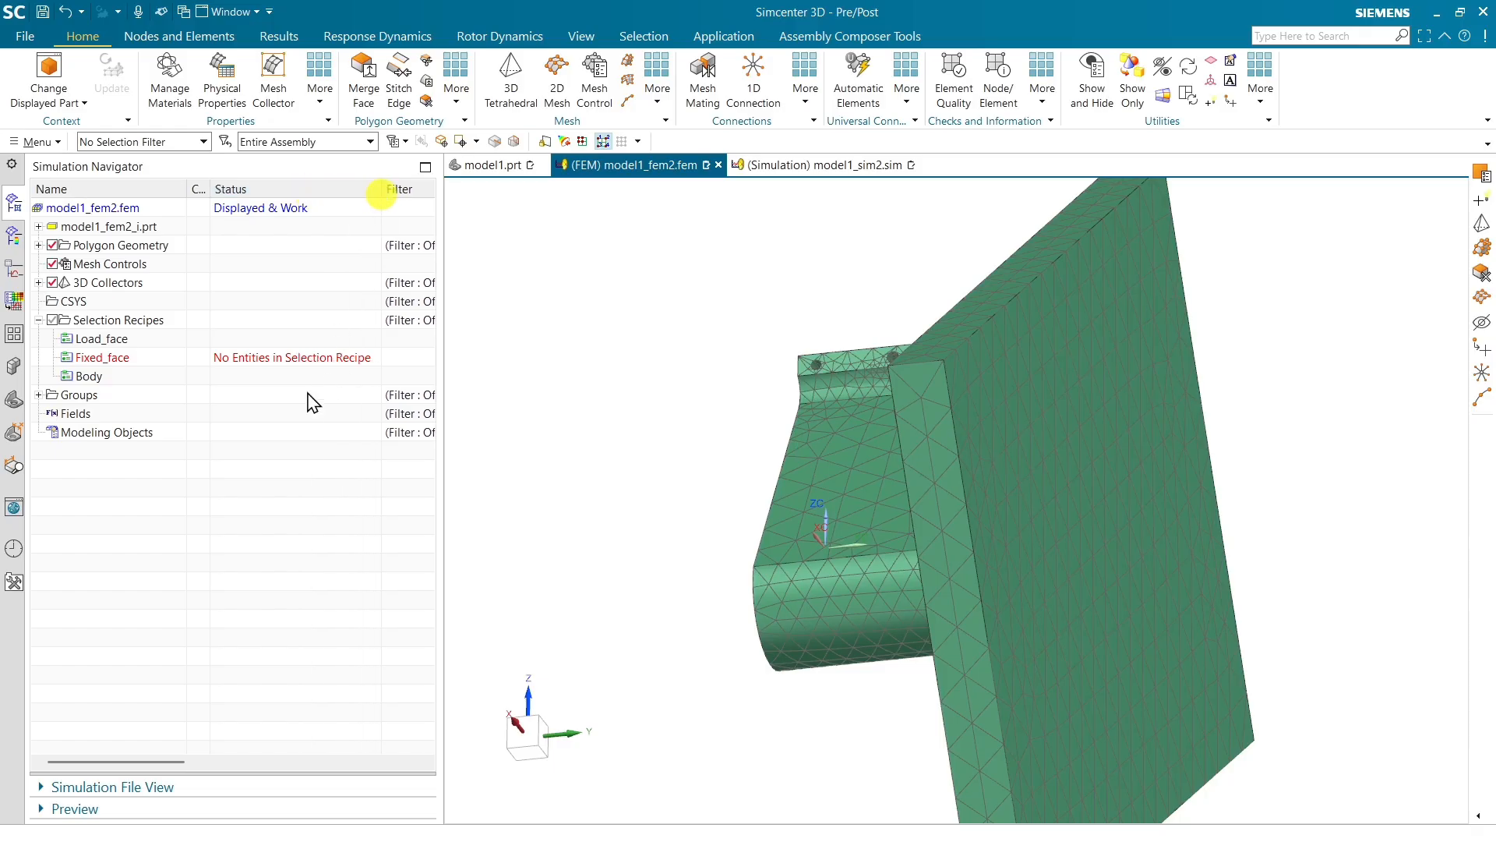
{"action": "left_click", "coordinate": [356, 363]}
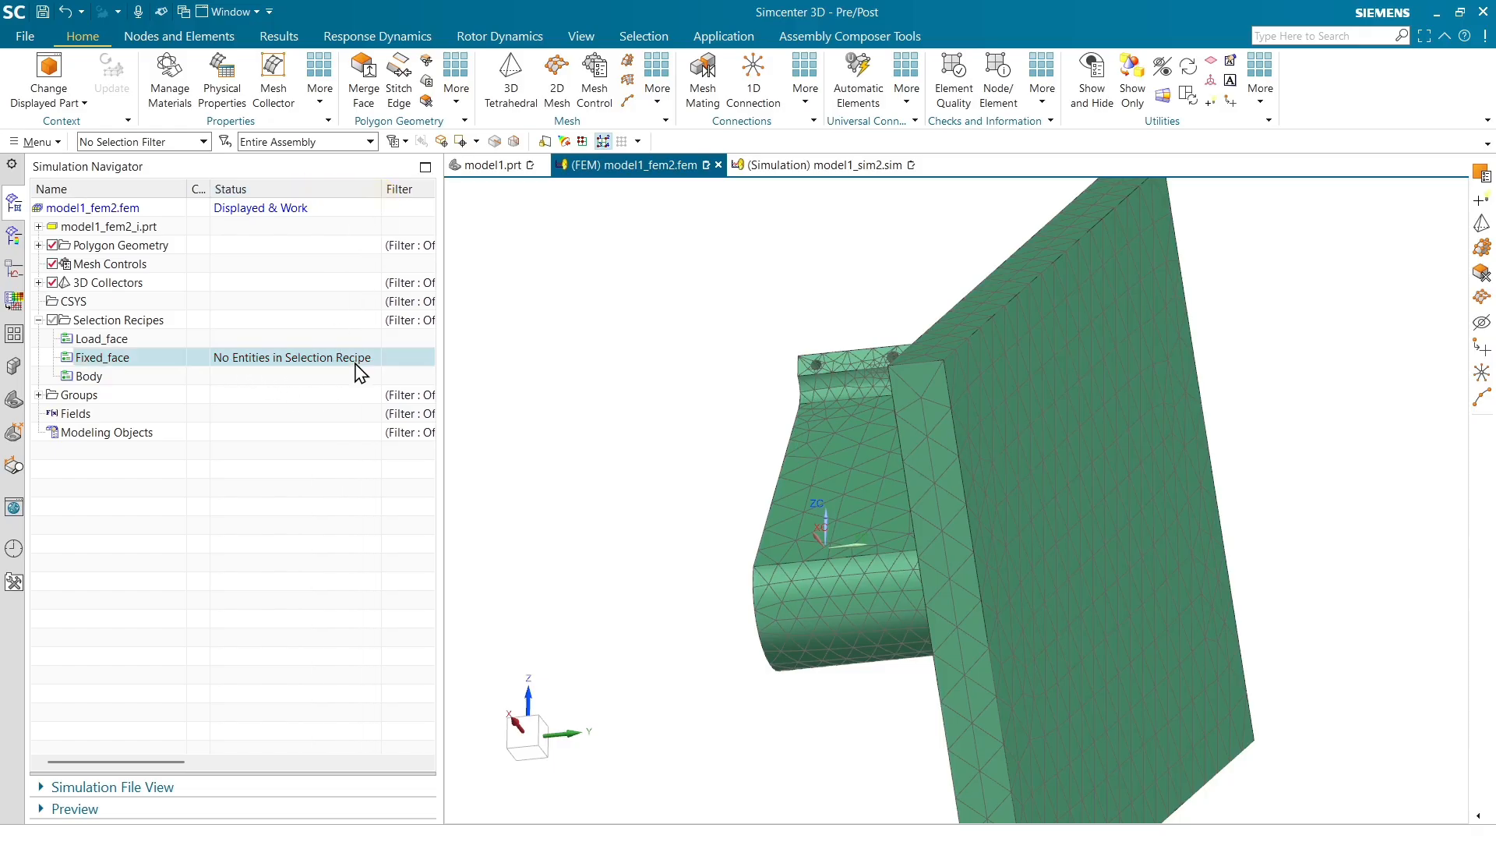
{"action": "left_click", "coordinate": [823, 170]}
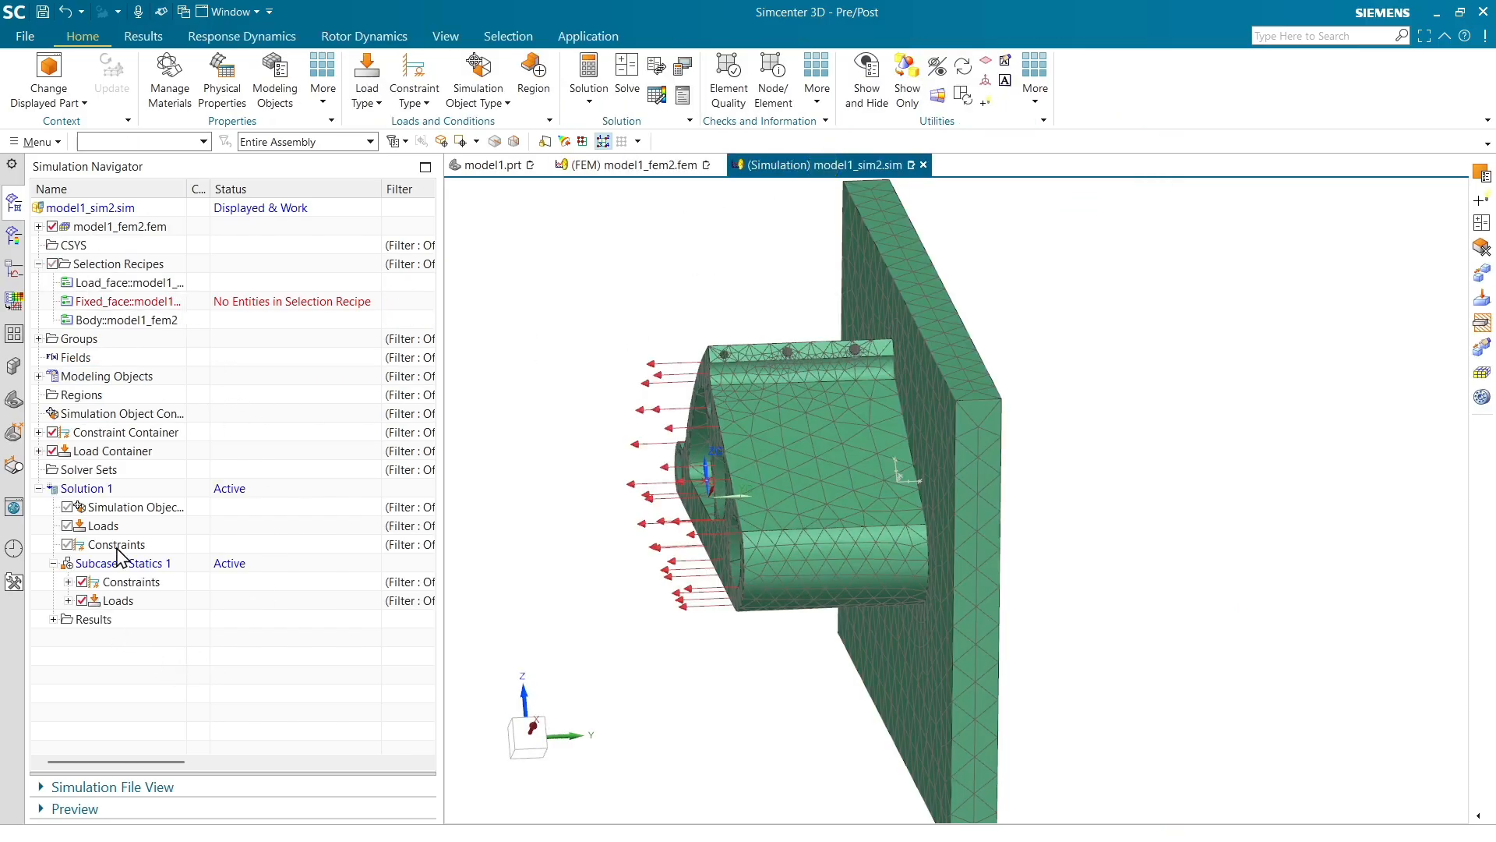
Expand the subcase constraints to inspect the Fixed constraint
{"action": "left_click", "coordinate": [69, 582]}
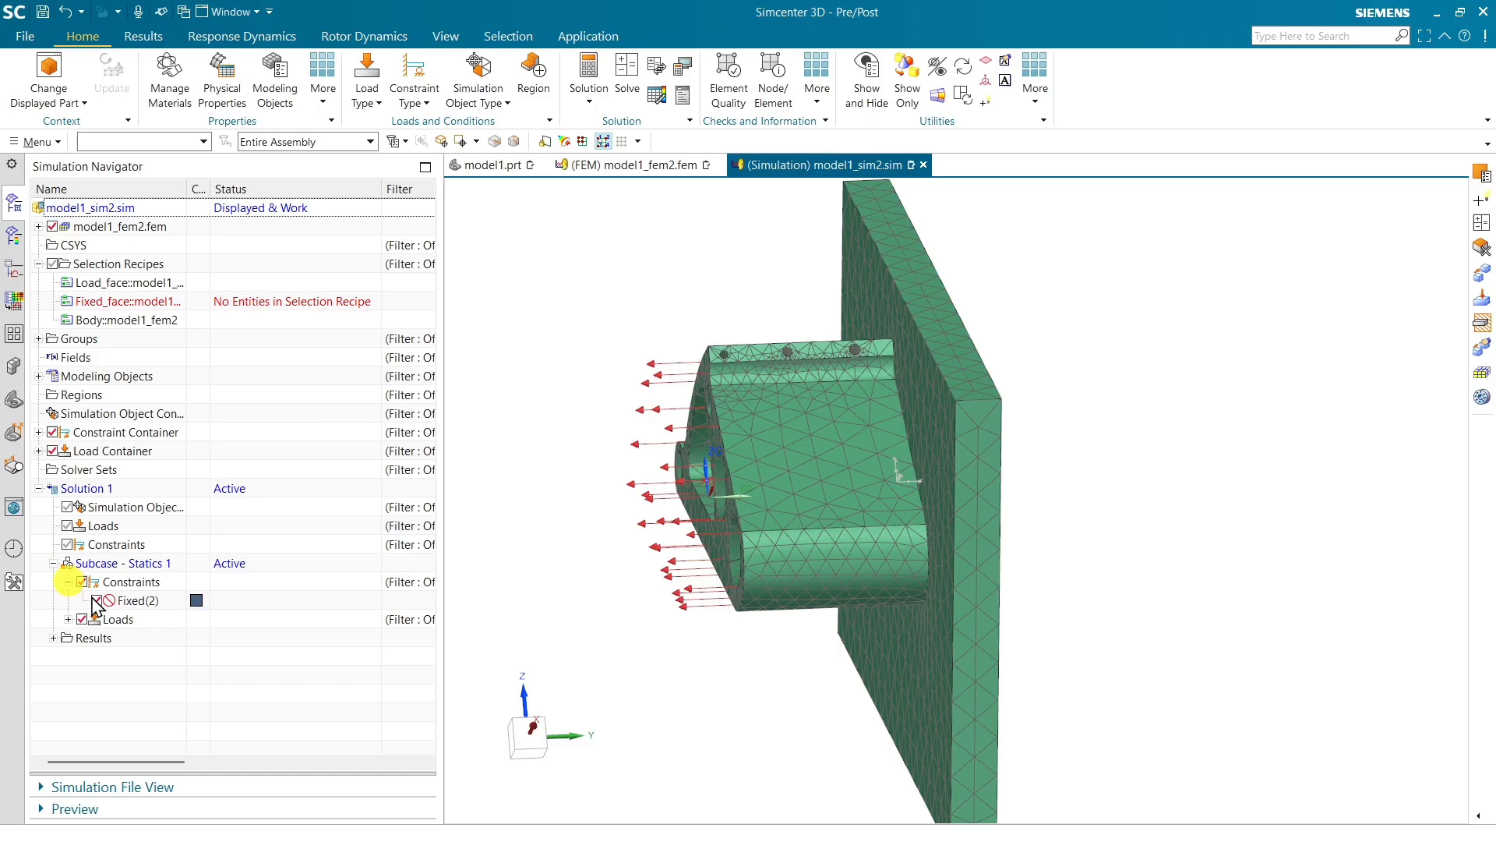
{"action": "left_click", "coordinate": [136, 601]}
In the part file, give the new plate's back face the attribute Fixed_face with value 2
{"action": "left_click", "coordinate": [494, 165]}
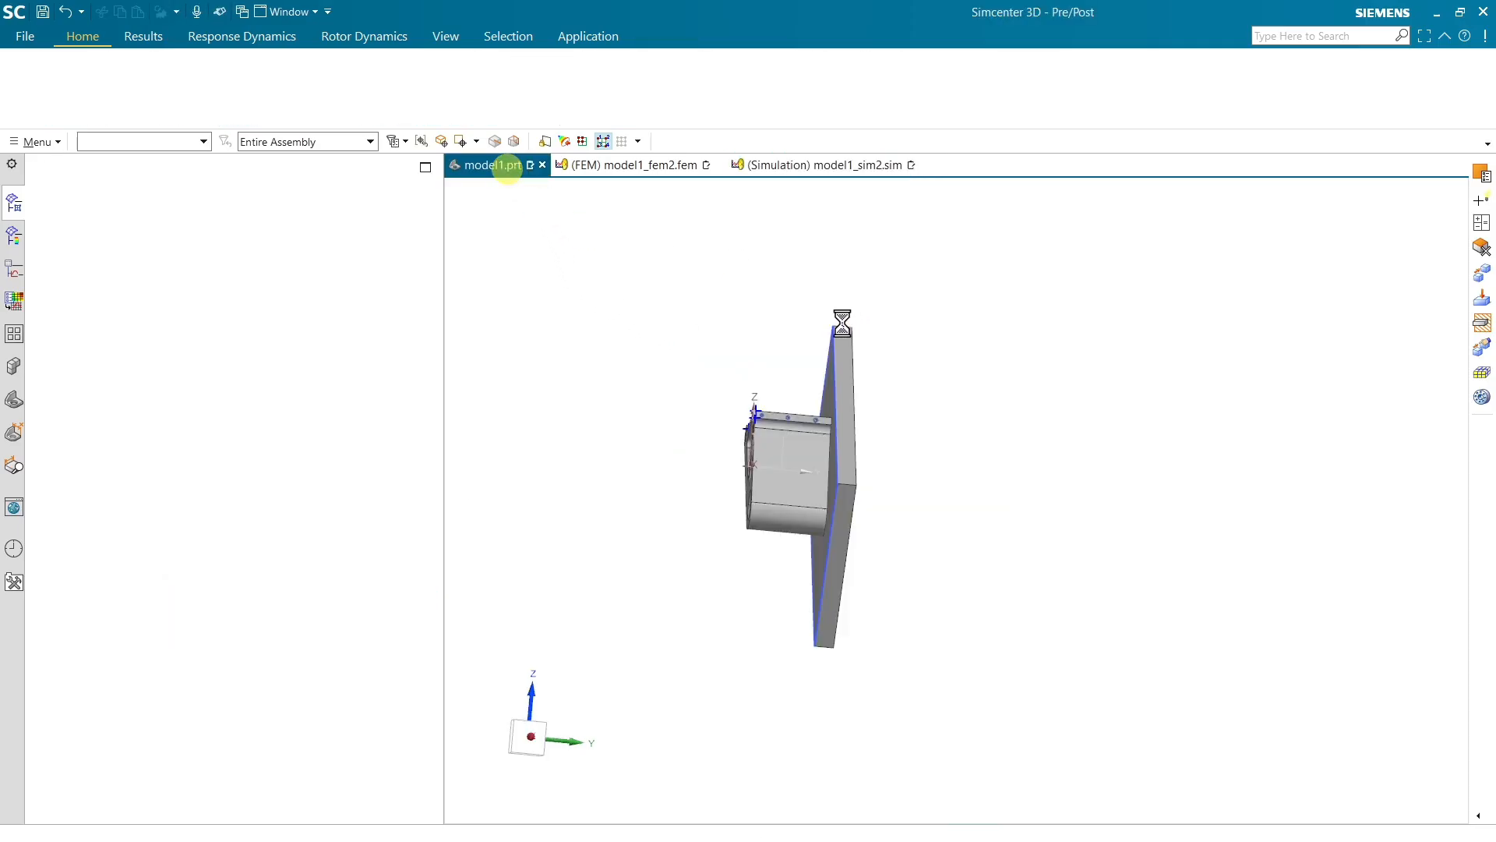
{"action": "middle_click_drag", "start_coordinate": [921, 411], "coordinate": [958, 413]}
{"action": "left_click", "coordinate": [187, 143]}
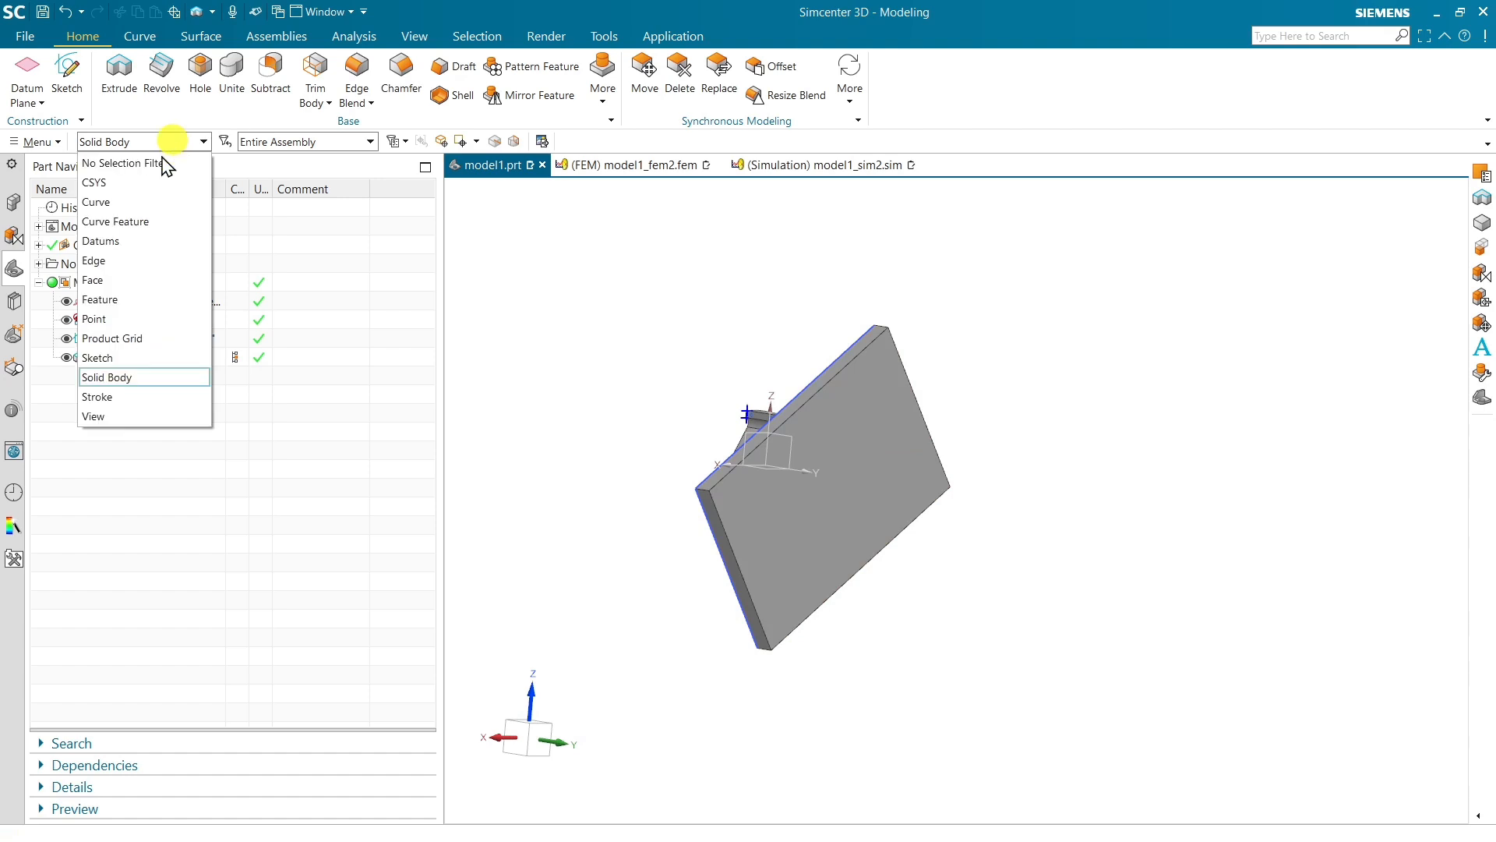
{"action": "left_click", "coordinate": [120, 280]}
{"action": "right_click", "coordinate": [861, 446]}
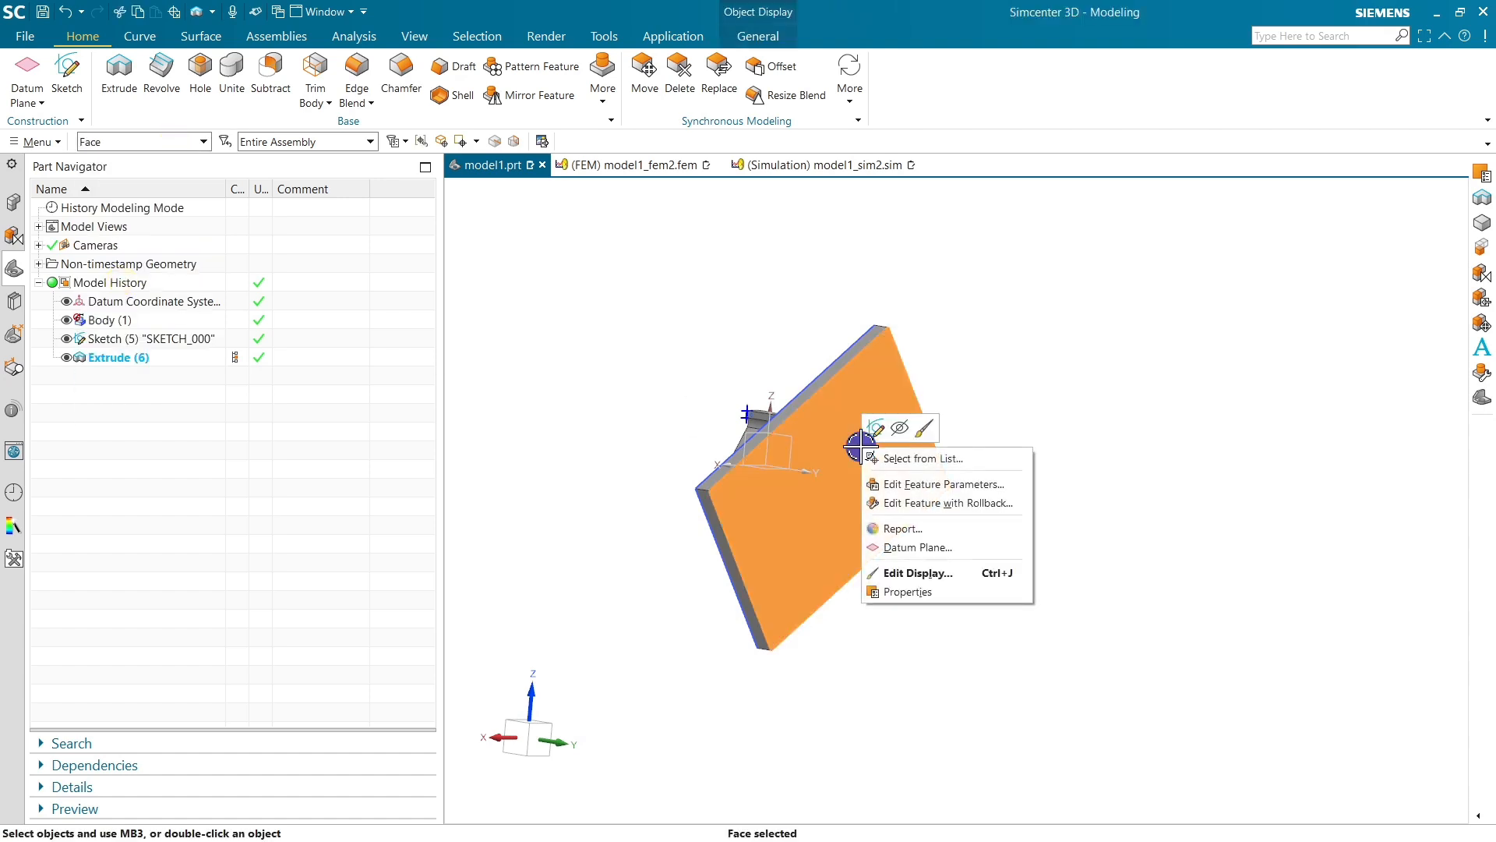
{"action": "left_click", "coordinate": [908, 575]}
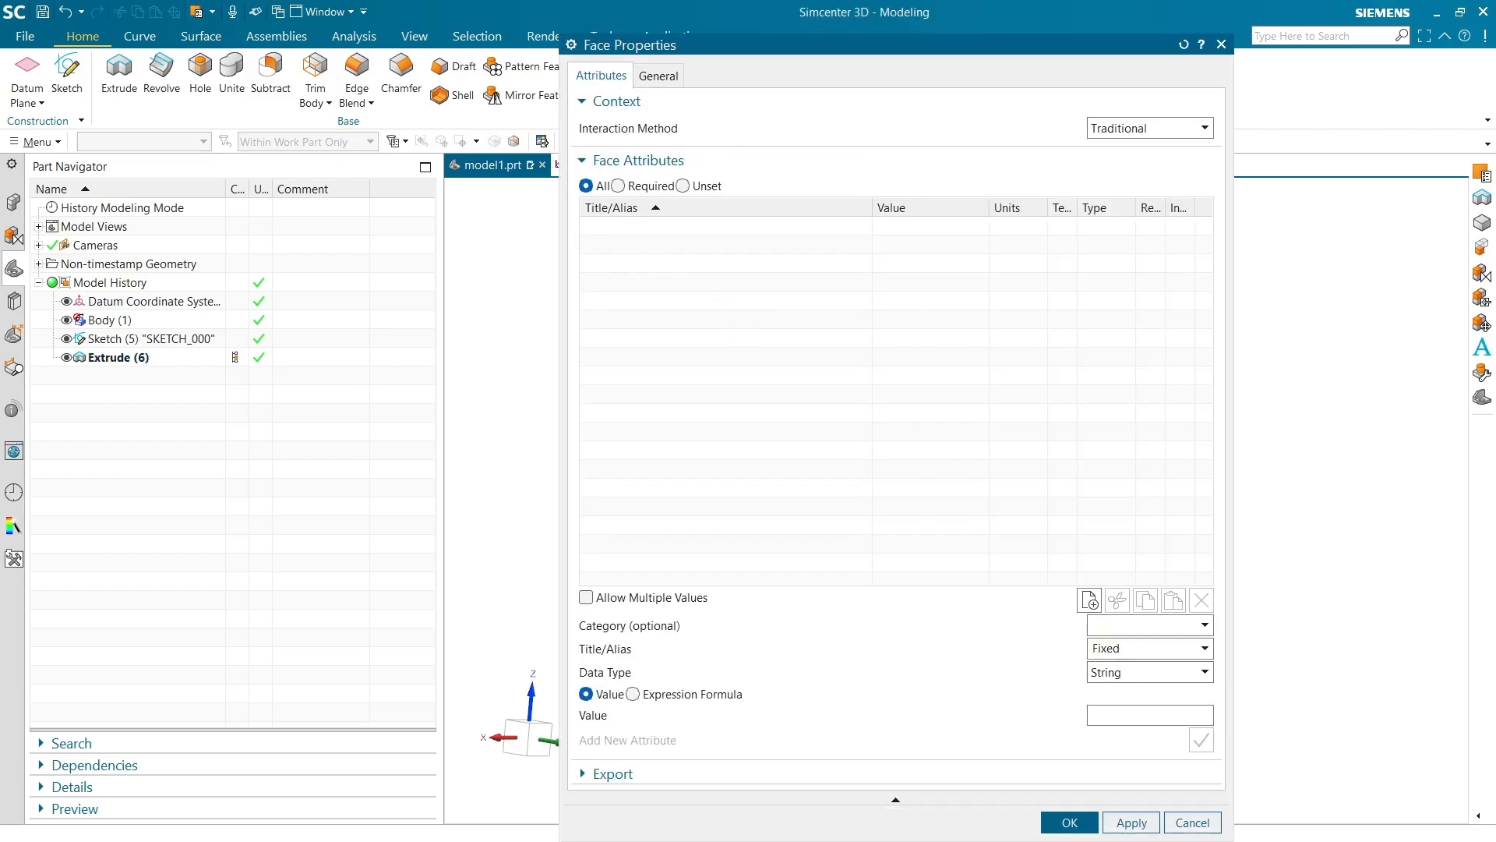
{"action": "key", "text": "Tab"}
{"action": "key", "text": "Tab"}
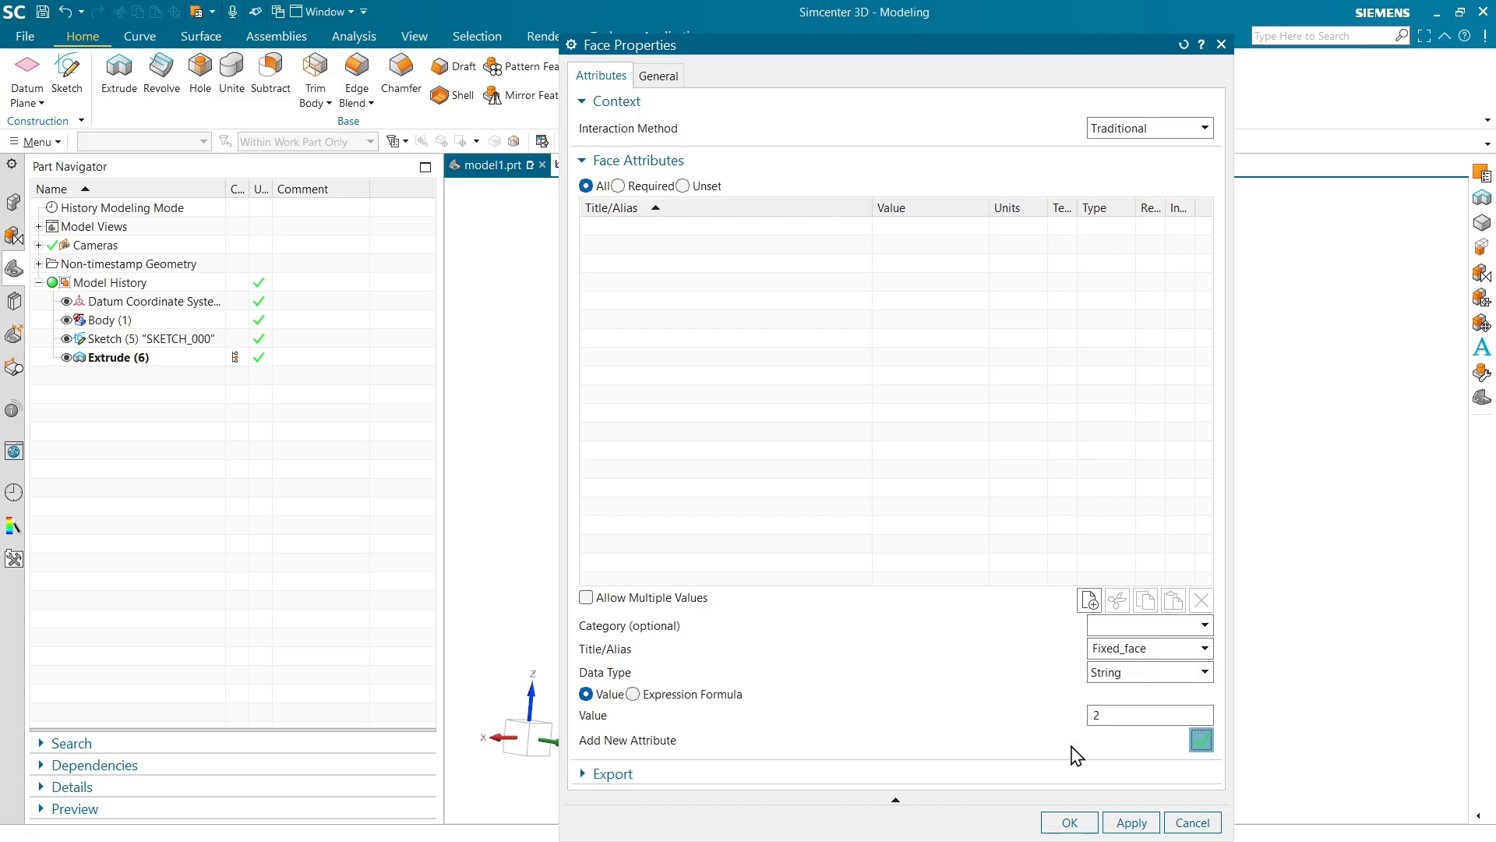
{"action": "left_click", "coordinate": [1069, 822]}
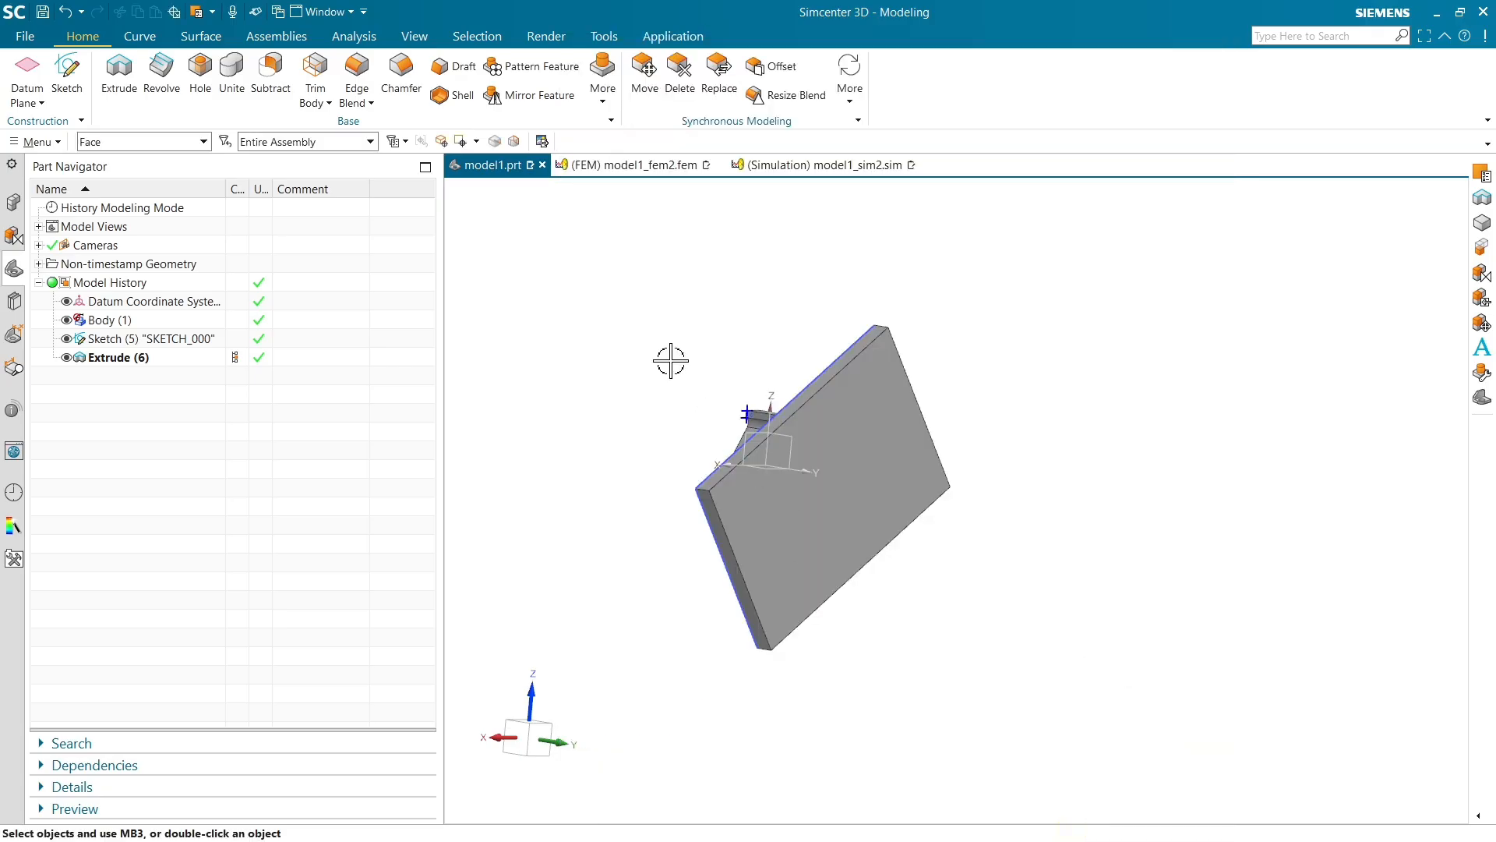
Switch to the FEM file, close the Information window and update the FEM
{"action": "left_click", "coordinate": [650, 167]}
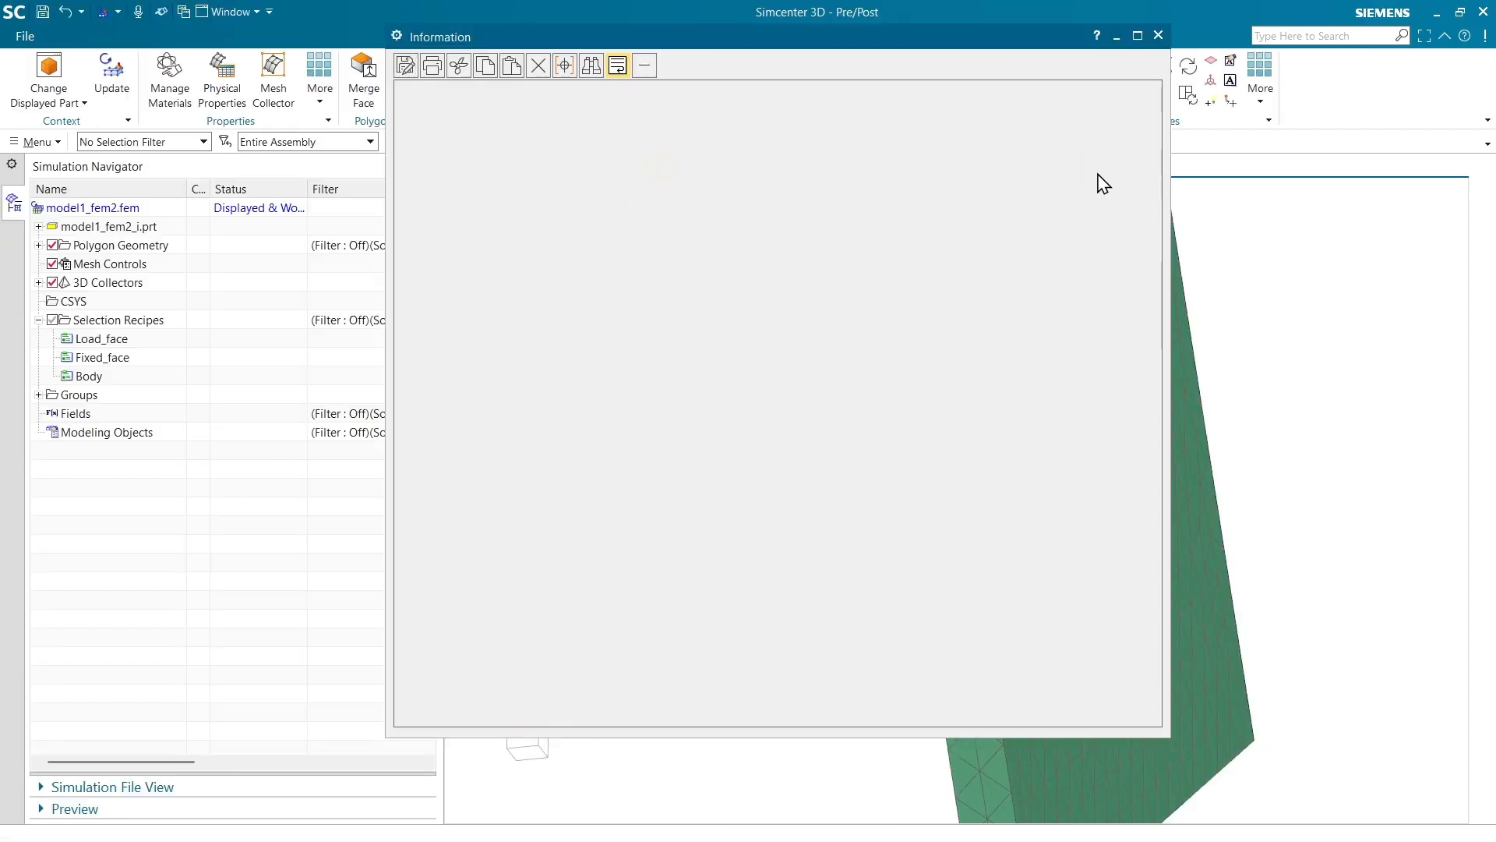
{"action": "left_click", "coordinate": [1159, 36]}
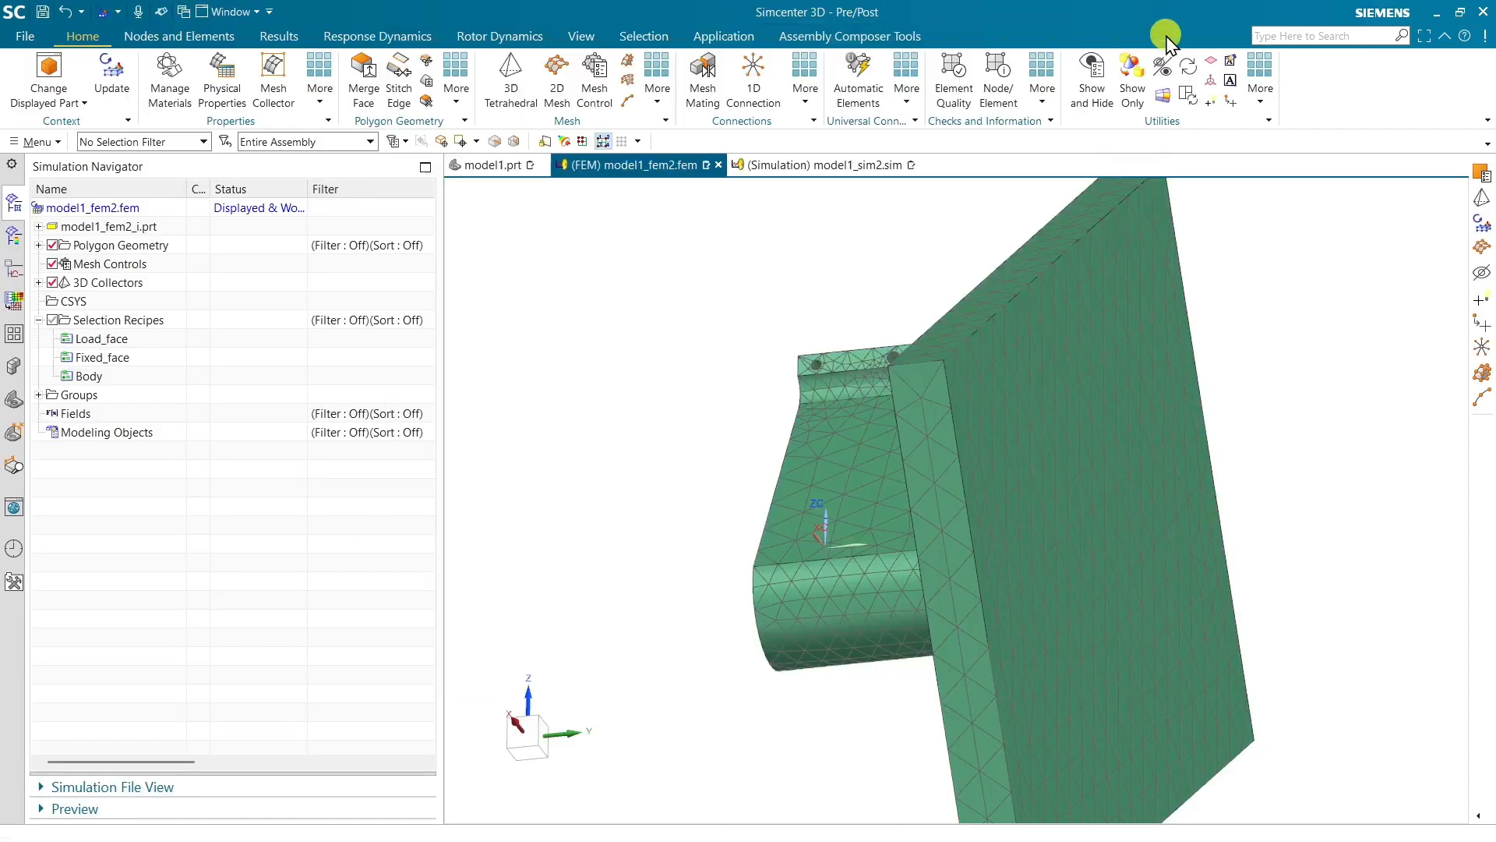
{"action": "left_click", "coordinate": [113, 359]}
{"action": "left_click", "coordinate": [111, 71]}
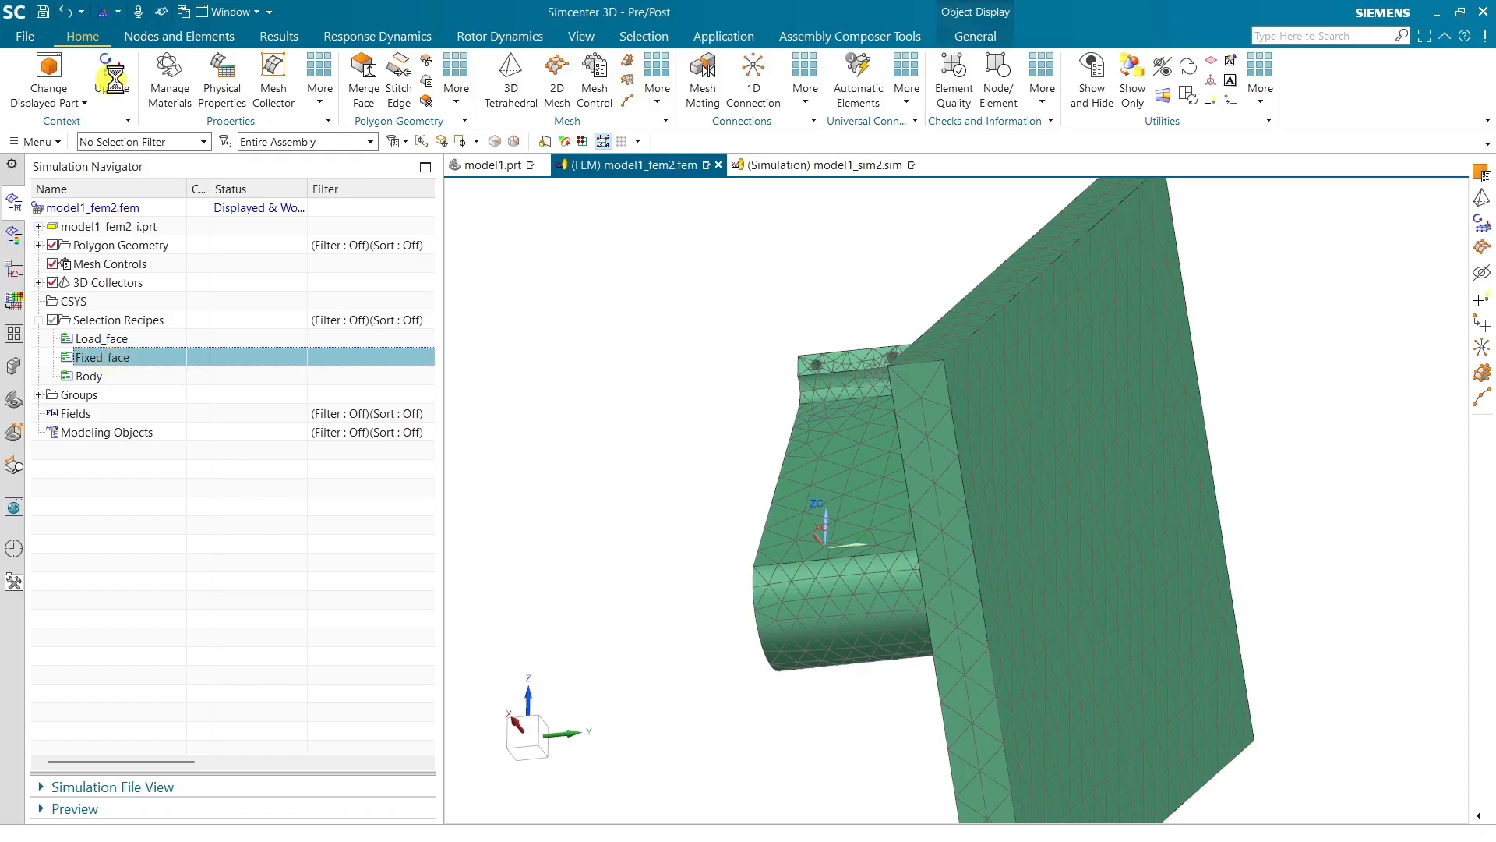
Highlight the Fixed_face recipe and examine the fixed constraint on the model in the simulation and FEM files
{"action": "left_click", "coordinate": [111, 361]}
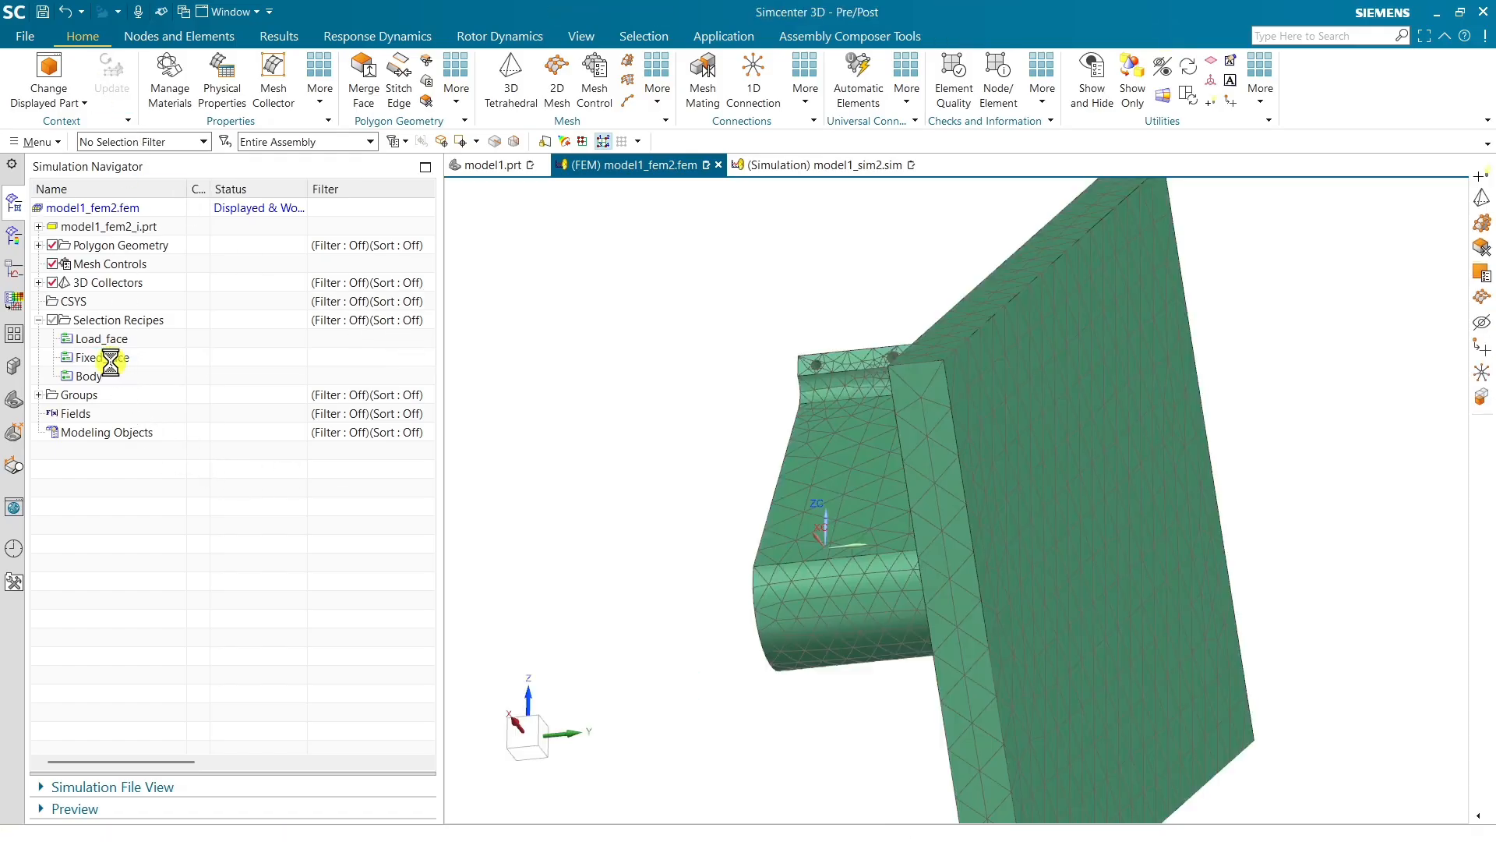
{"action": "left_click", "coordinate": [840, 167]}
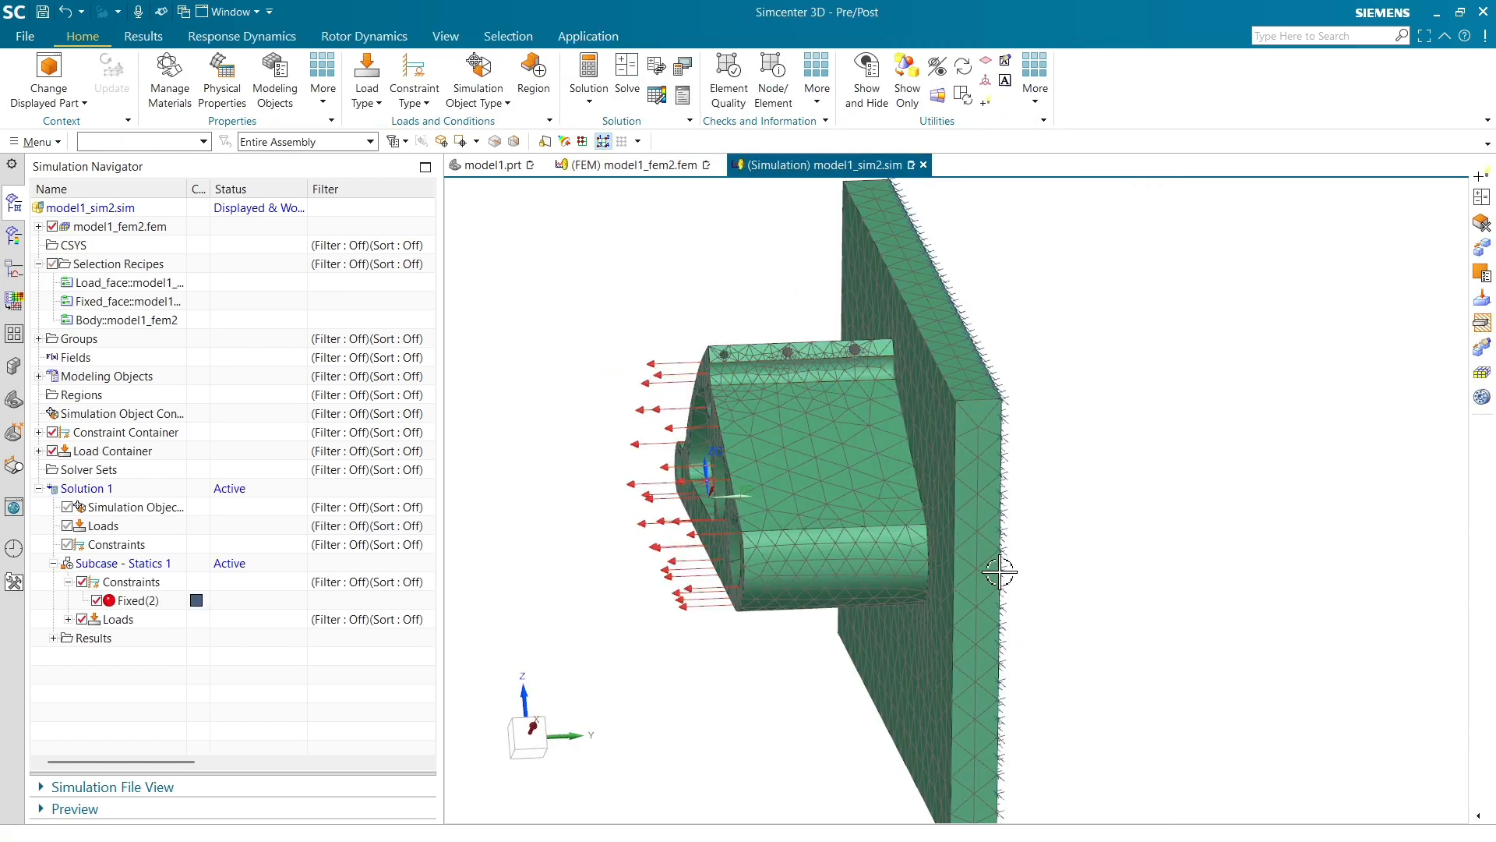
{"action": "middle_click_drag", "start_coordinate": [1003, 570], "coordinate": [951, 577]}
{"action": "middle_click_drag", "start_coordinate": [857, 478], "coordinate": [760, 441]}
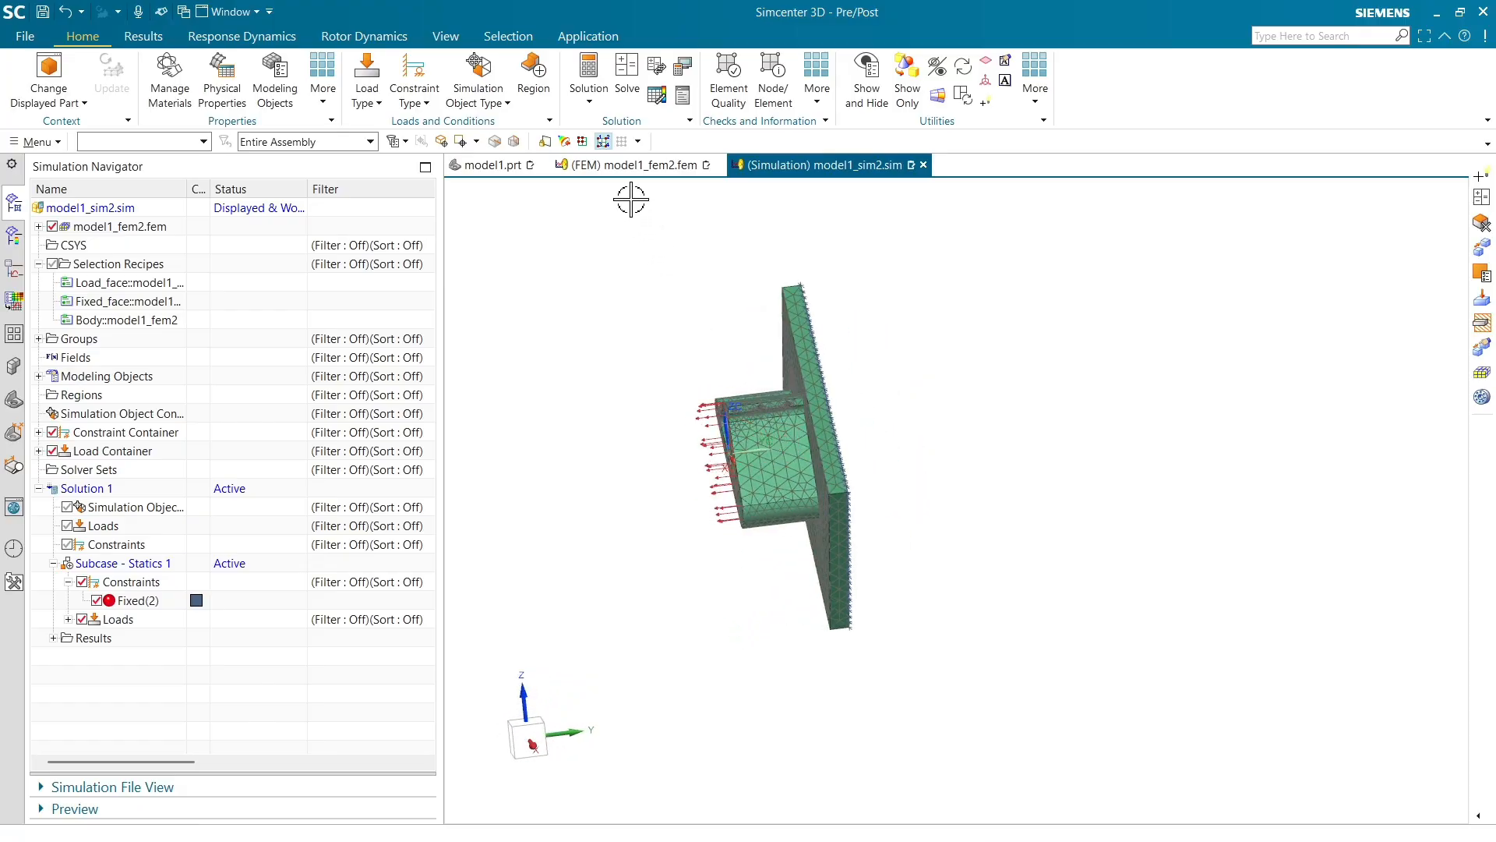
{"action": "left_click", "coordinate": [633, 167]}
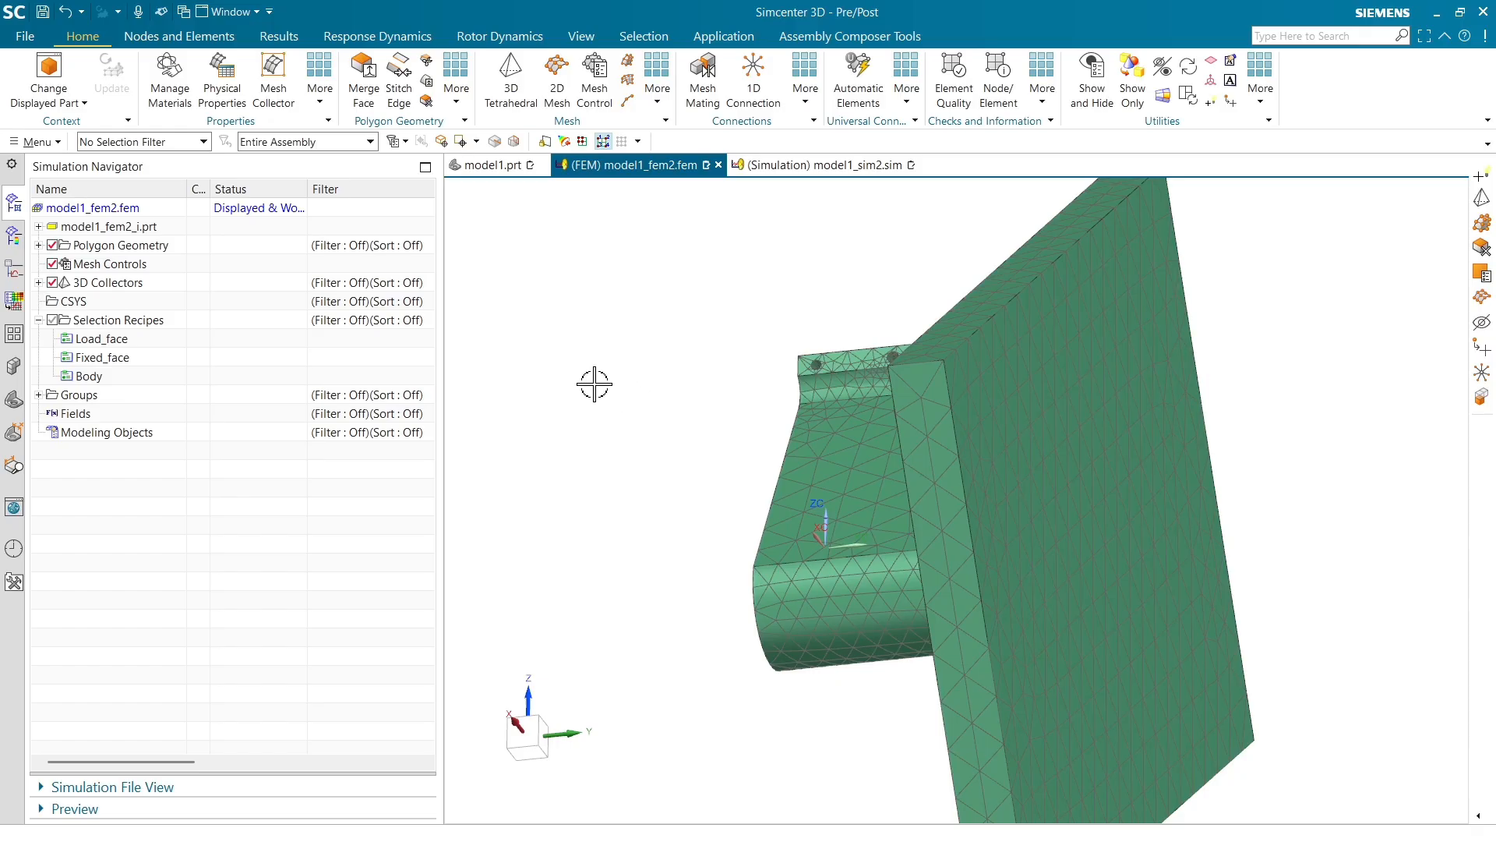
{"action": "middle_click_drag", "start_coordinate": [717, 367], "coordinate": [743, 374]}
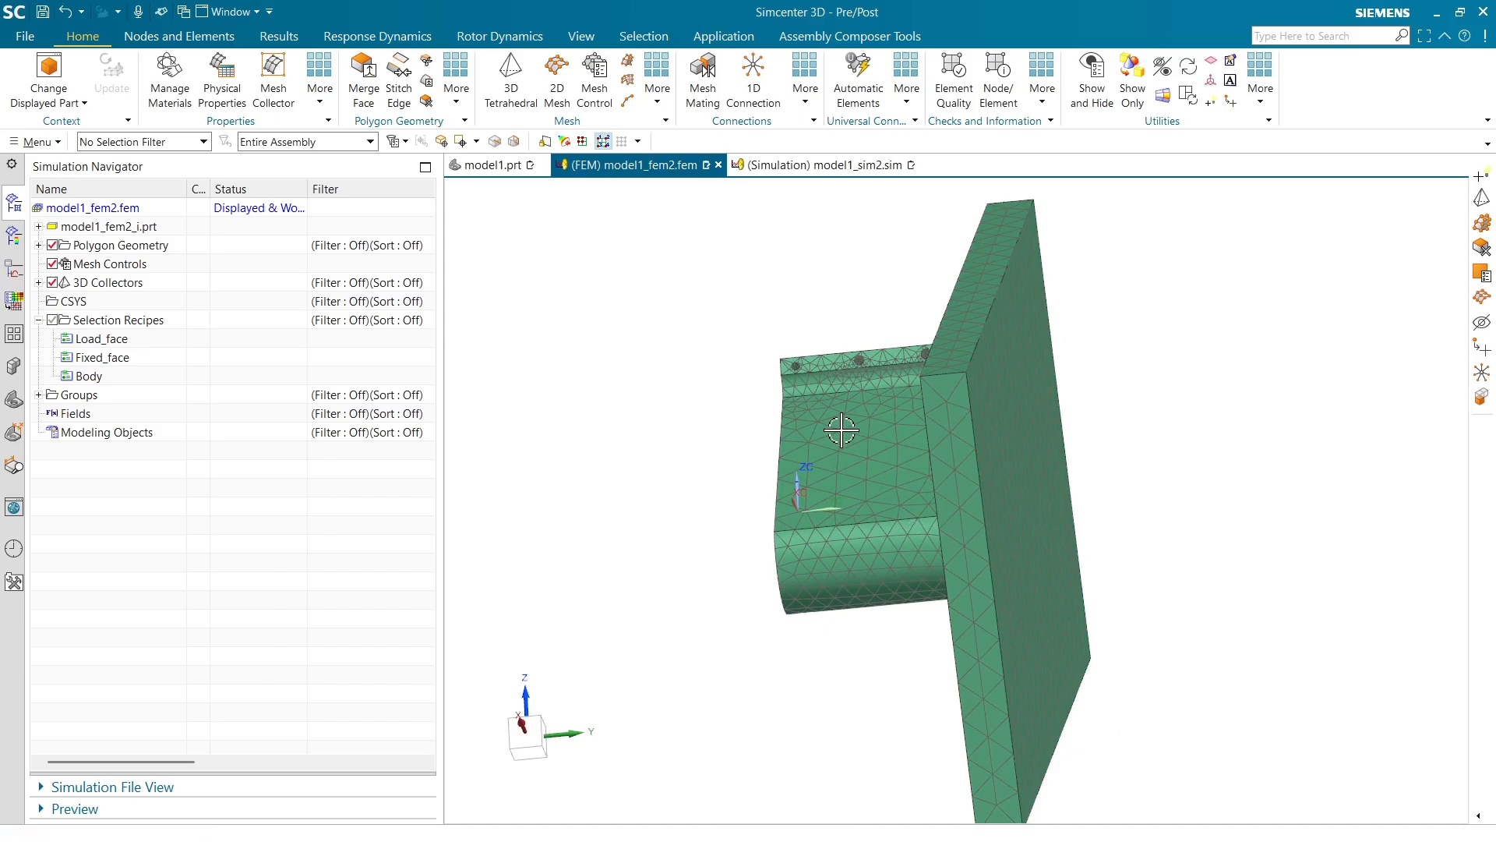